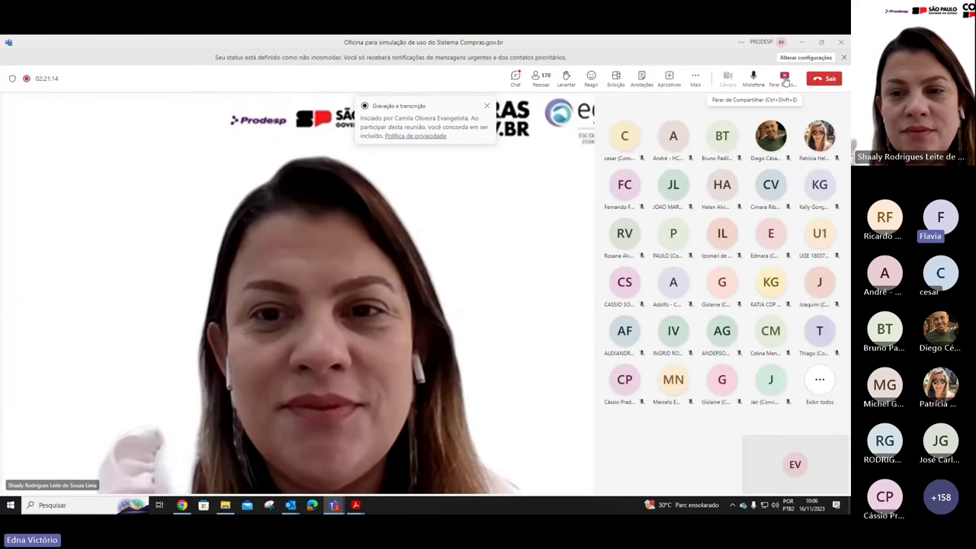
# - Mute the meeting microphone and minimize the Teams window to bring up the purchasing portal in Chrome
pyautogui.click(754, 77)
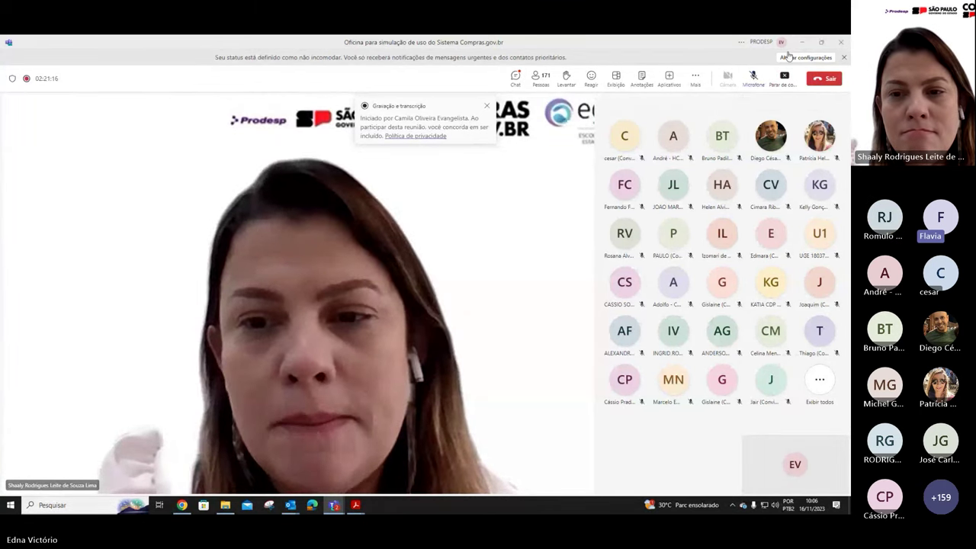
pyautogui.click(799, 44)
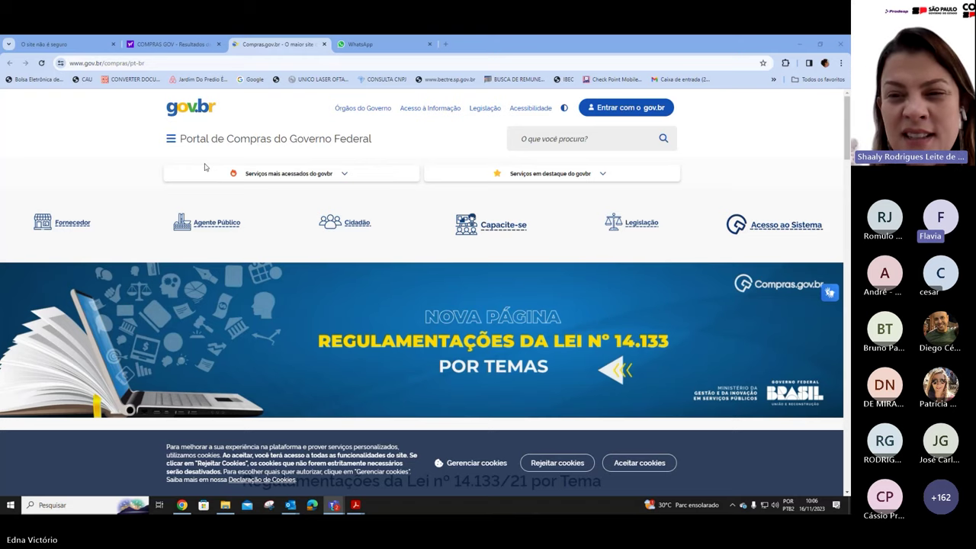
pyautogui.click(172, 139)
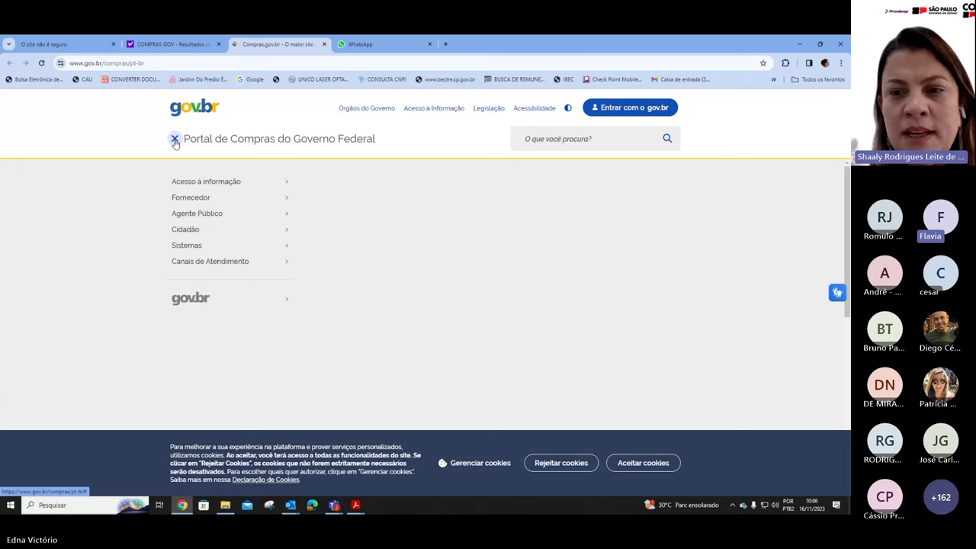
pyautogui.moveTo(183, 243)
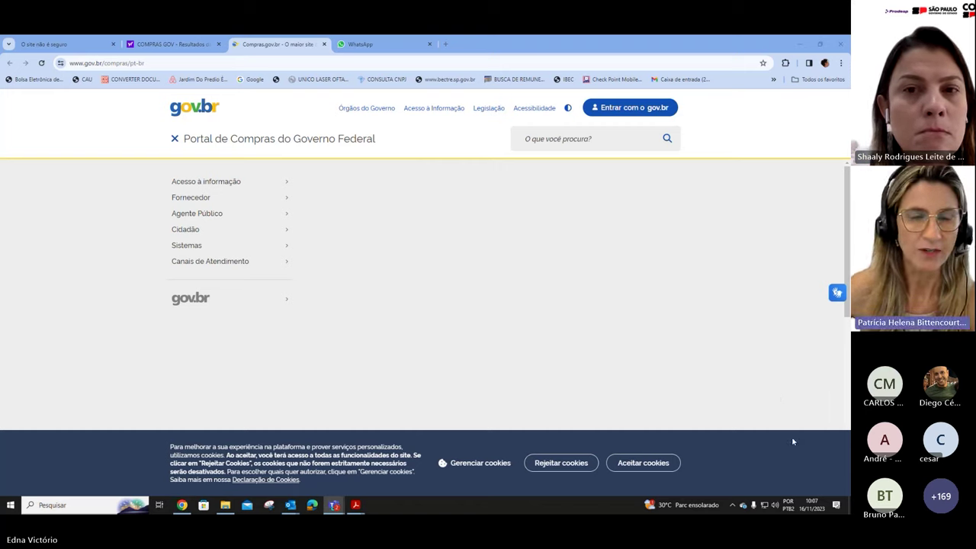
pyautogui.moveTo(239, 290)
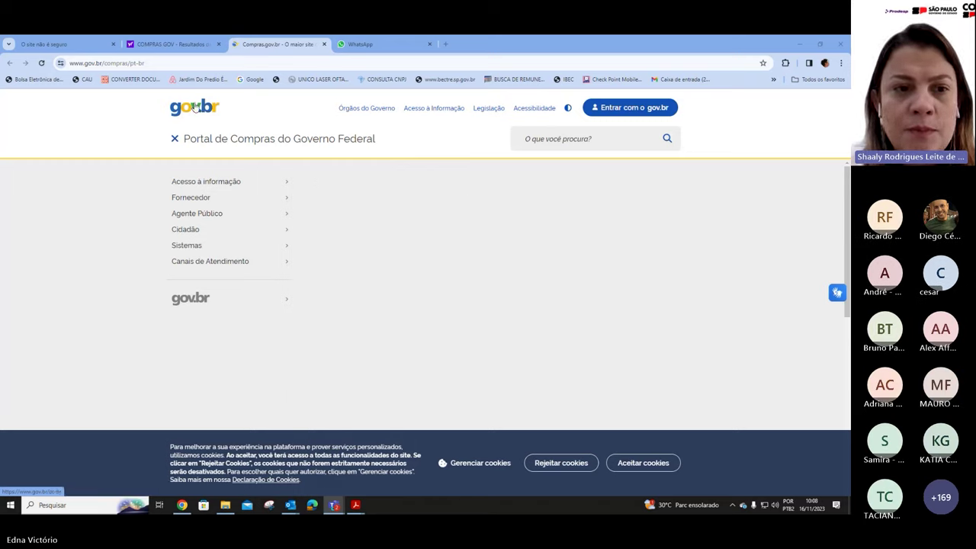
pyautogui.click(235, 148)
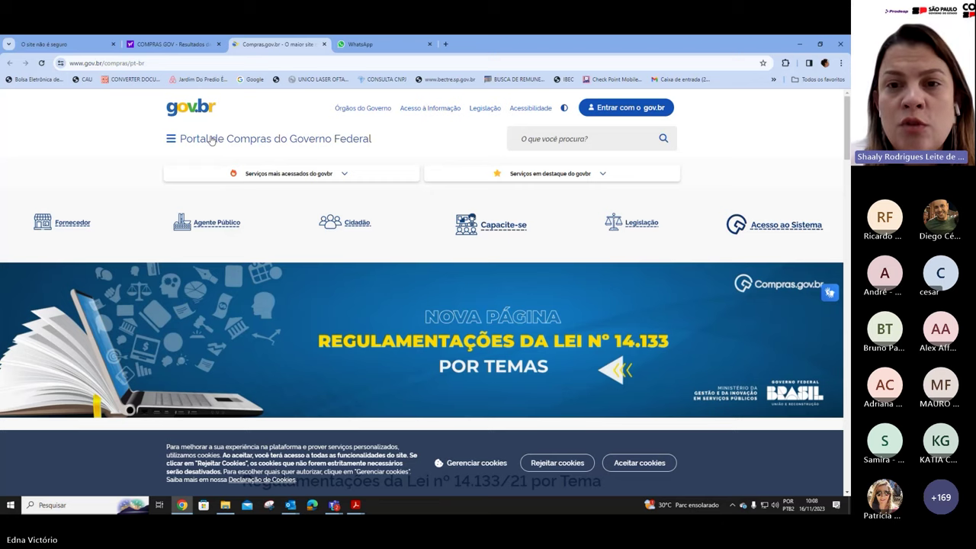
pyautogui.click(170, 138)
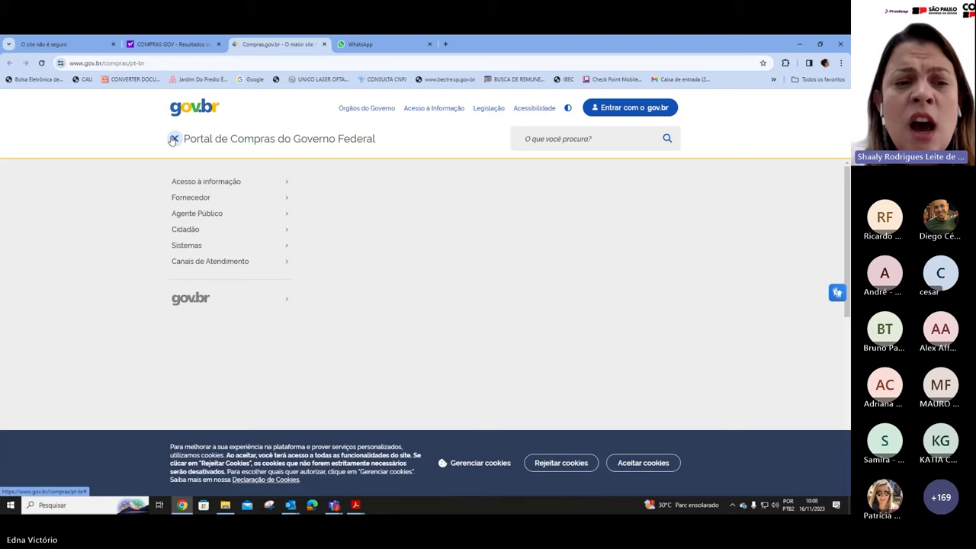
pyautogui.moveTo(186, 252)
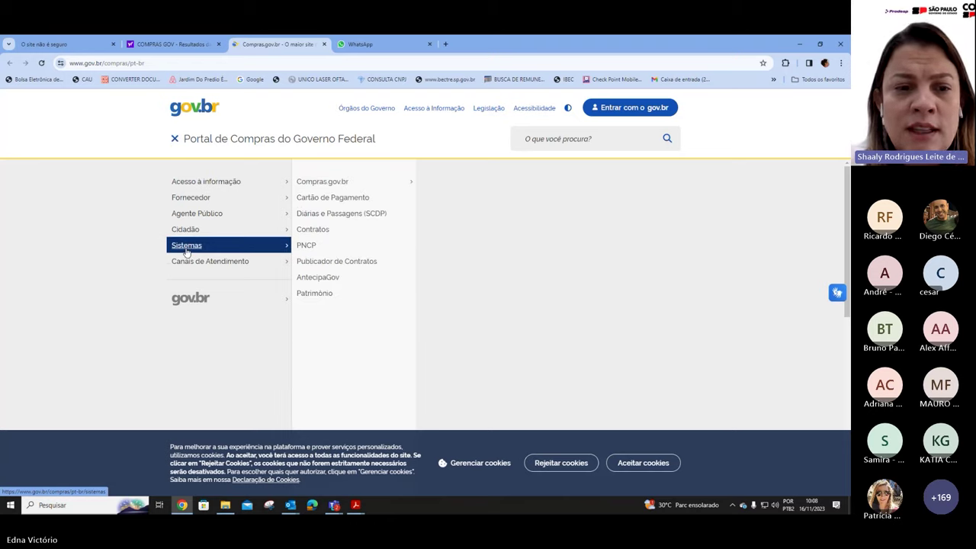
# - Enlarge the portal page's browser zoom to 175%
pyautogui.click(840, 64)
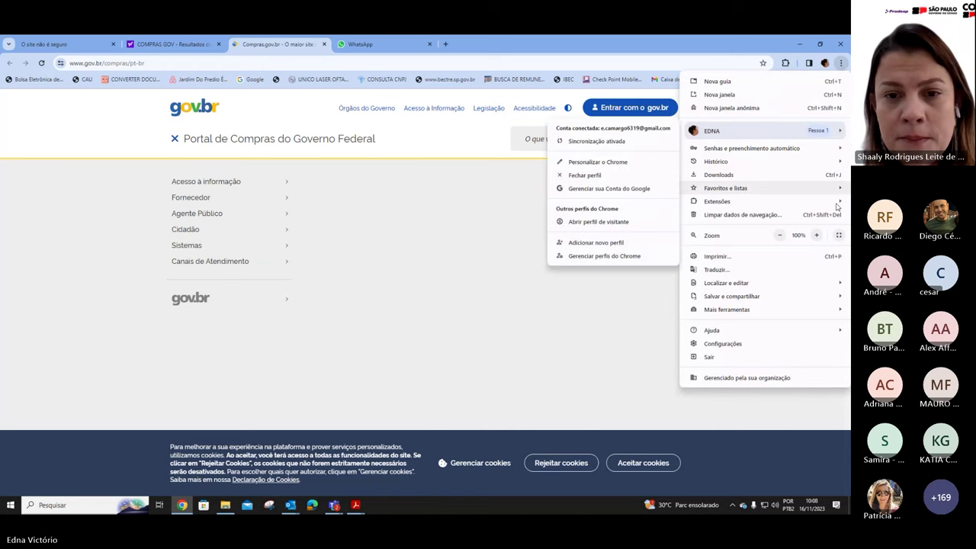
pyautogui.click(816, 235)
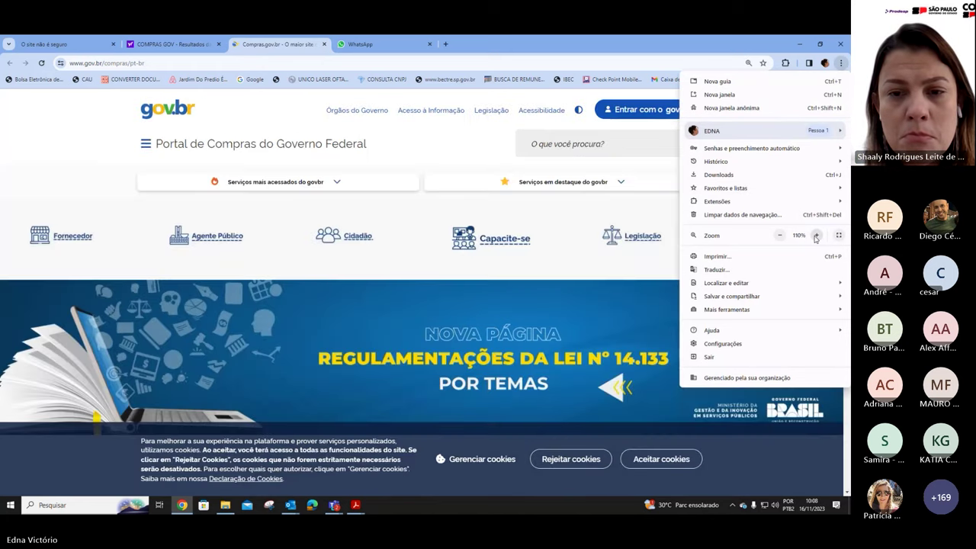
pyautogui.click(815, 235)
pyautogui.click(816, 235)
pyautogui.click(816, 235)
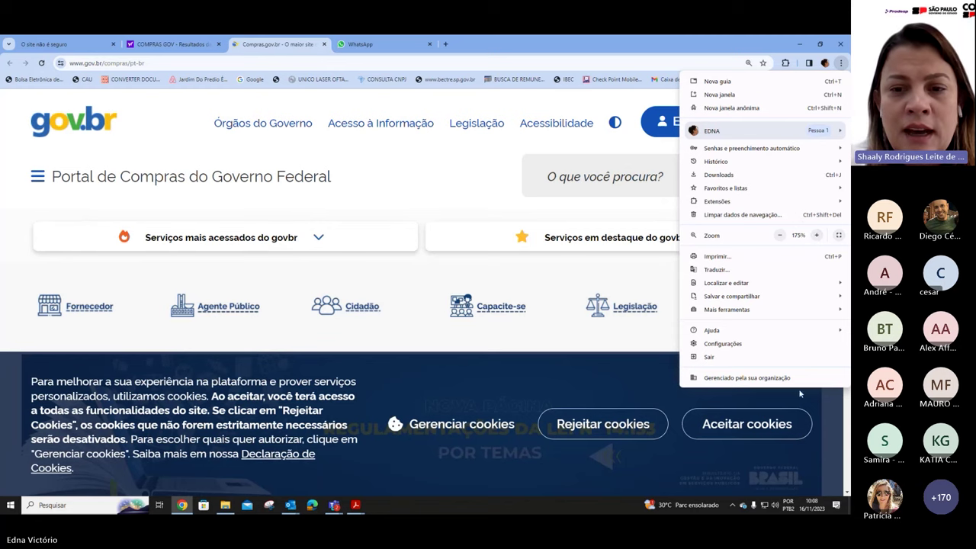
pyautogui.click(594, 276)
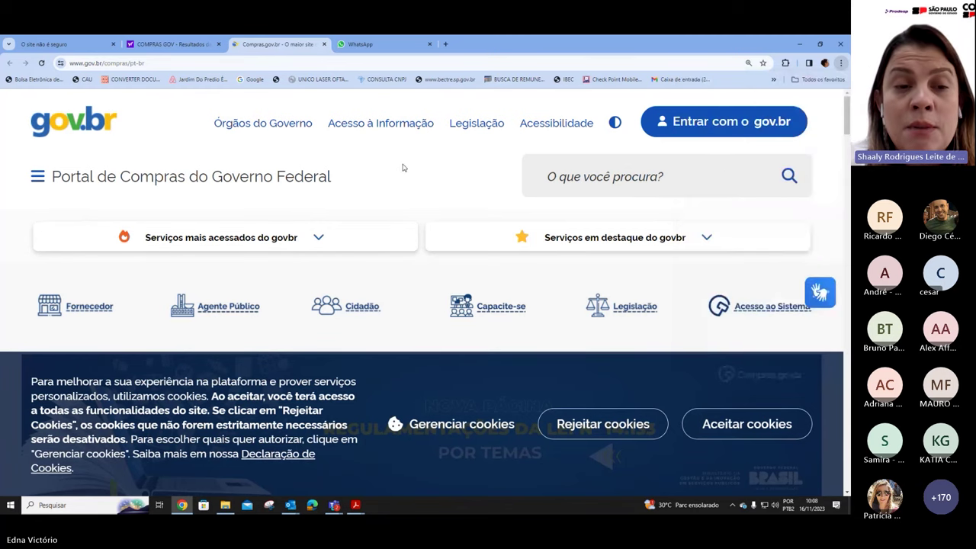
# - Accept all cookies in the portal's cookie notice
pyautogui.click(38, 178)
pyautogui.scroll(-1, 305, 274)
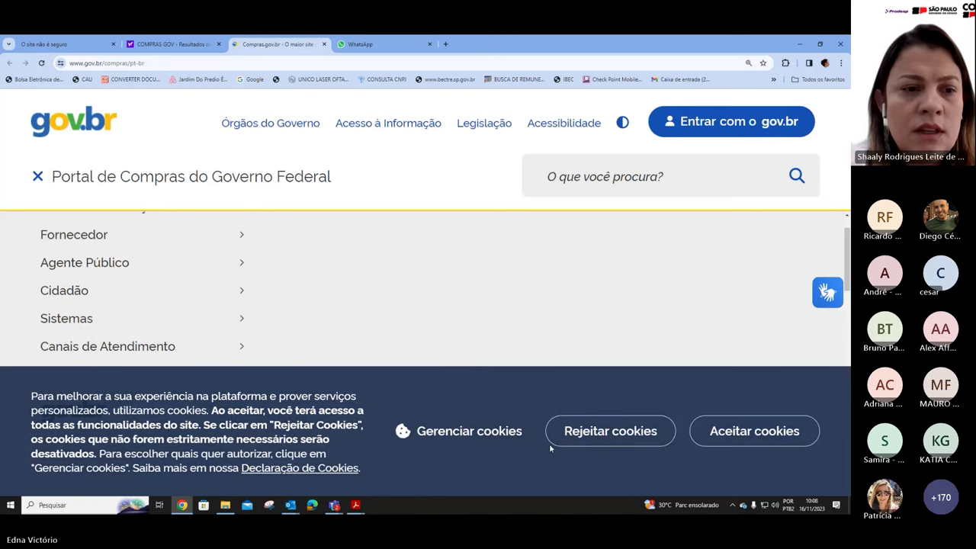
pyautogui.click(692, 433)
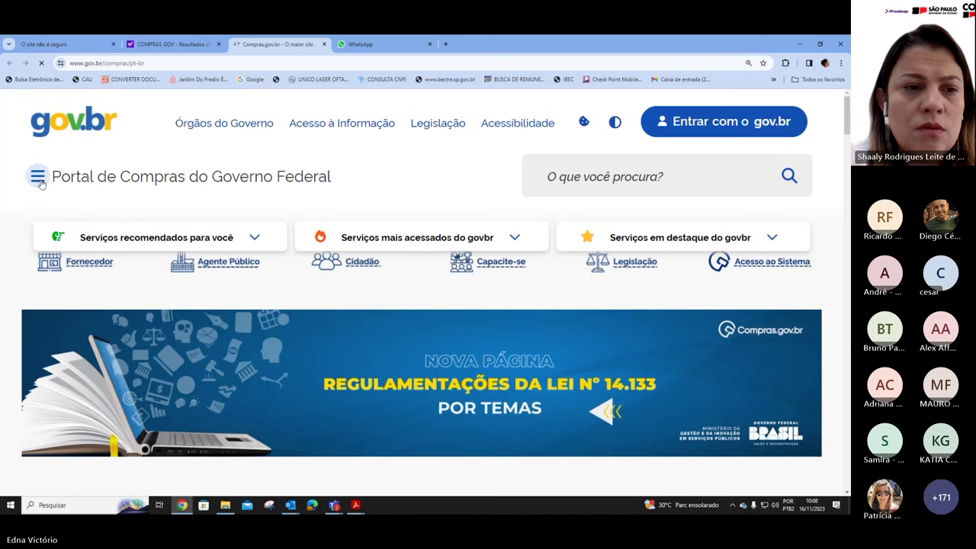
# - Open the Compras.gov.br page listed under Sistemas > Compras.gov.br in the portal's navigation
pyautogui.click(38, 178)
pyautogui.moveTo(170, 366)
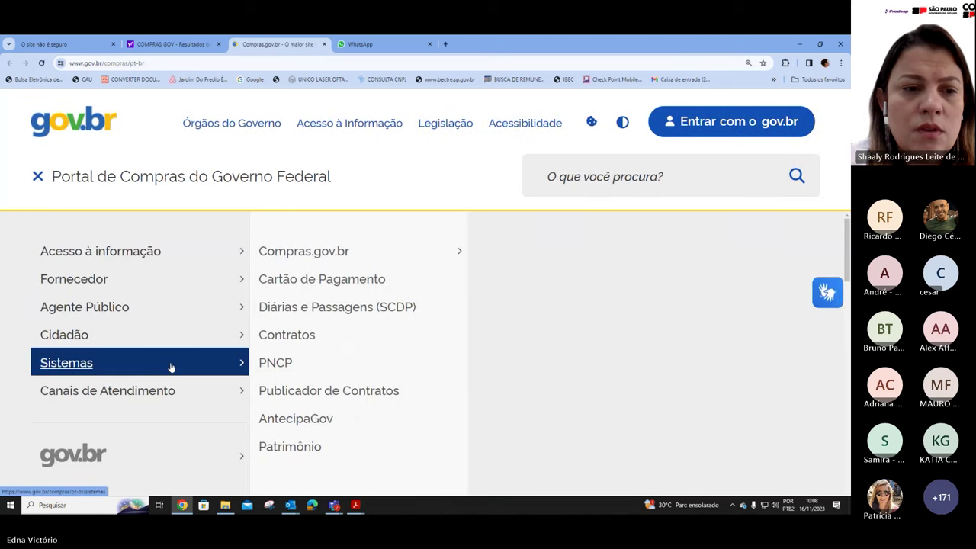
pyautogui.moveTo(353, 252)
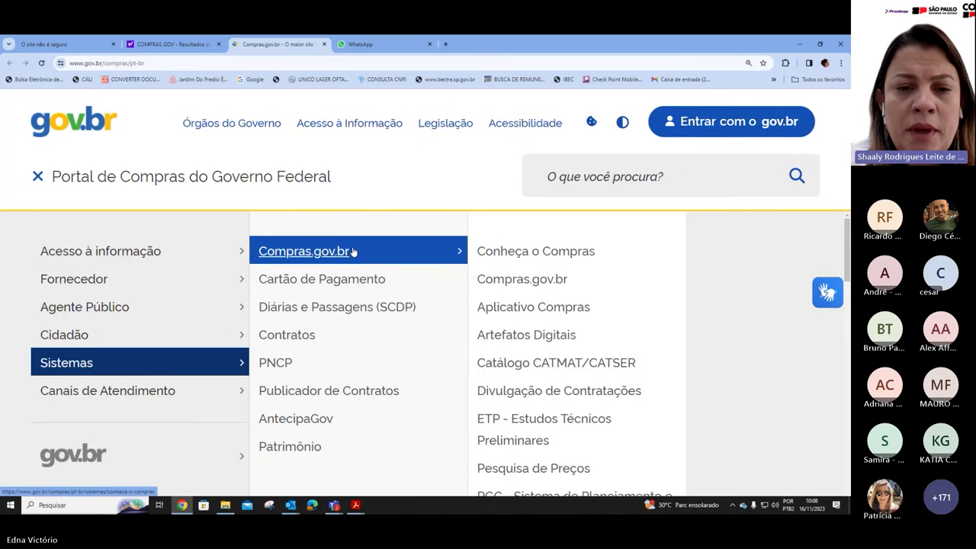
pyautogui.click(535, 280)
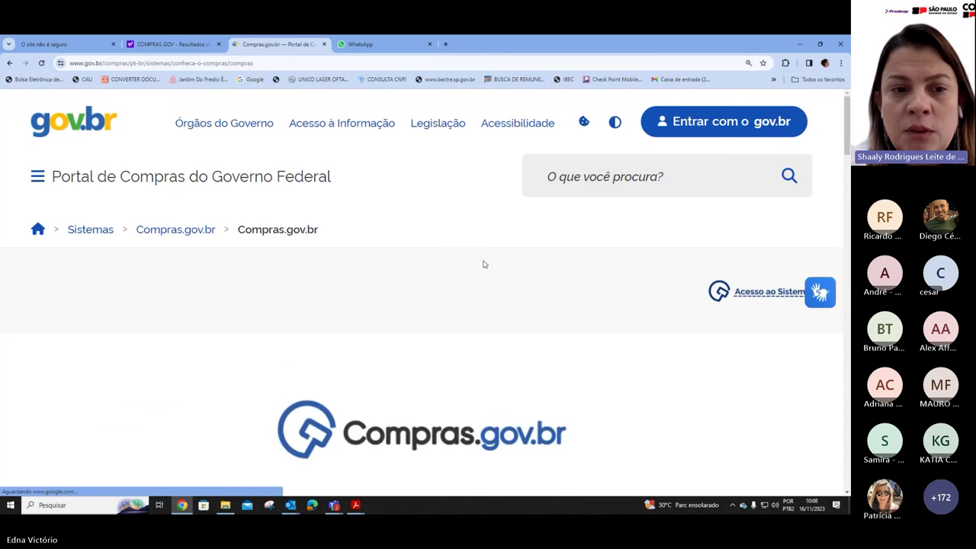
# - Open the Treinamento environment from the page's "Acesse o Compras" section
pyautogui.scroll(-1, 482, 264)
pyautogui.scroll(-2, 483, 265)
pyautogui.scroll(-8, 482, 265)
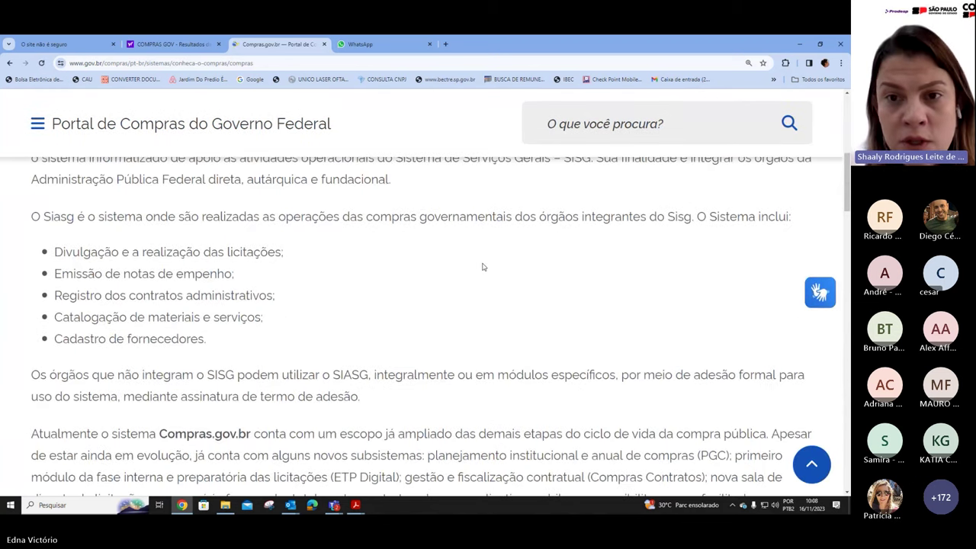
pyautogui.scroll(-2, 483, 267)
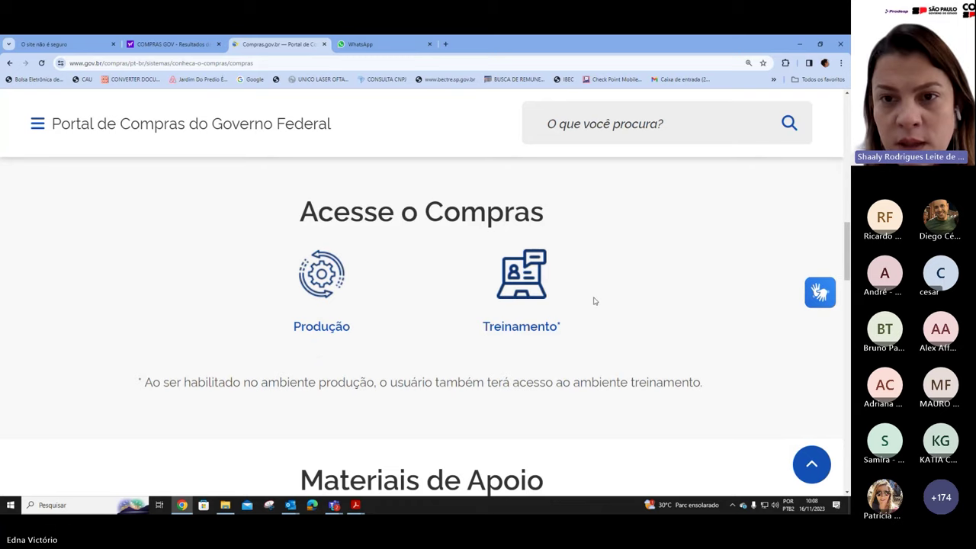
pyautogui.click(538, 330)
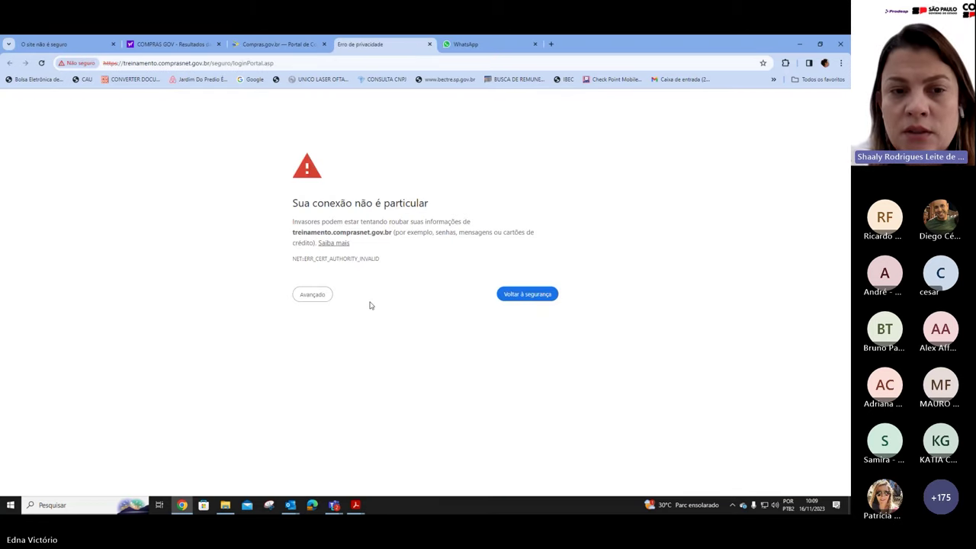
# - Proceed past the privacy warning to treinamento.comprasnet.gov.br and decline to authenticate with a certificate
pyautogui.click(313, 295)
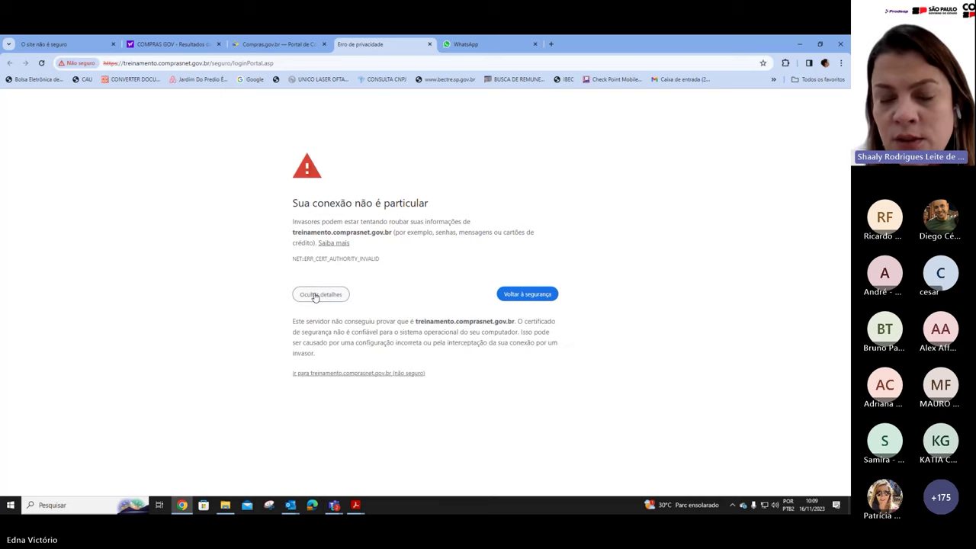
pyautogui.click(359, 376)
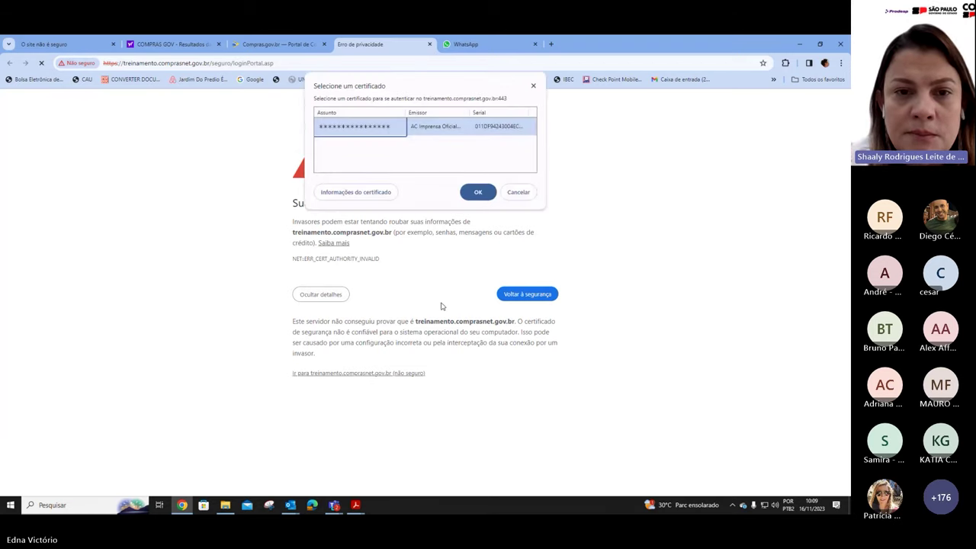
pyautogui.click(518, 192)
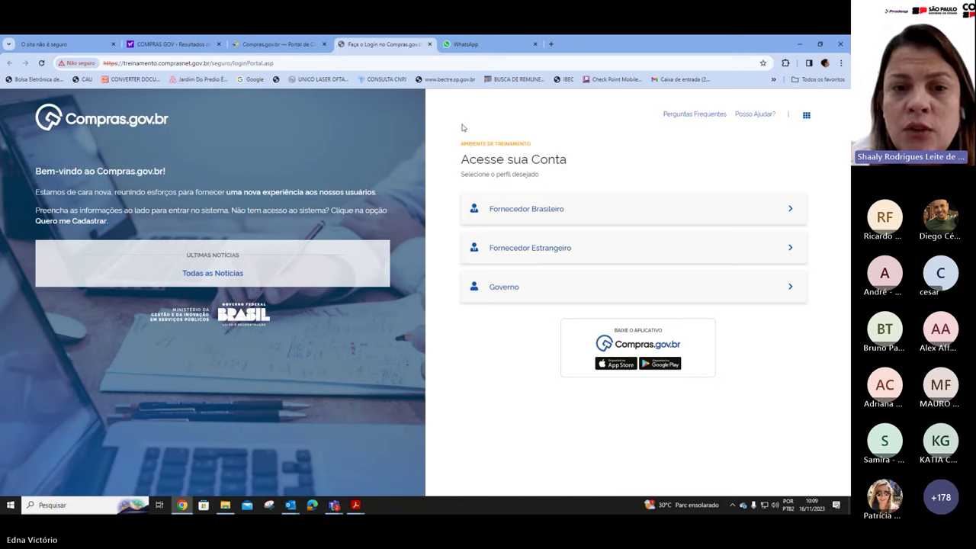
# - Log in to the training environment under the Governo profile with the user's CPF and account password
pyautogui.click(789, 287)
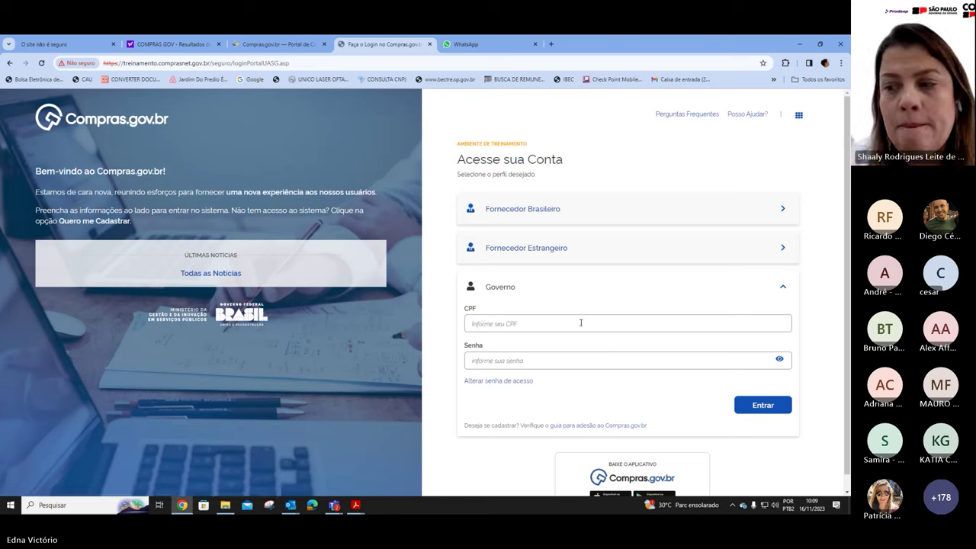
pyautogui.click(581, 322)
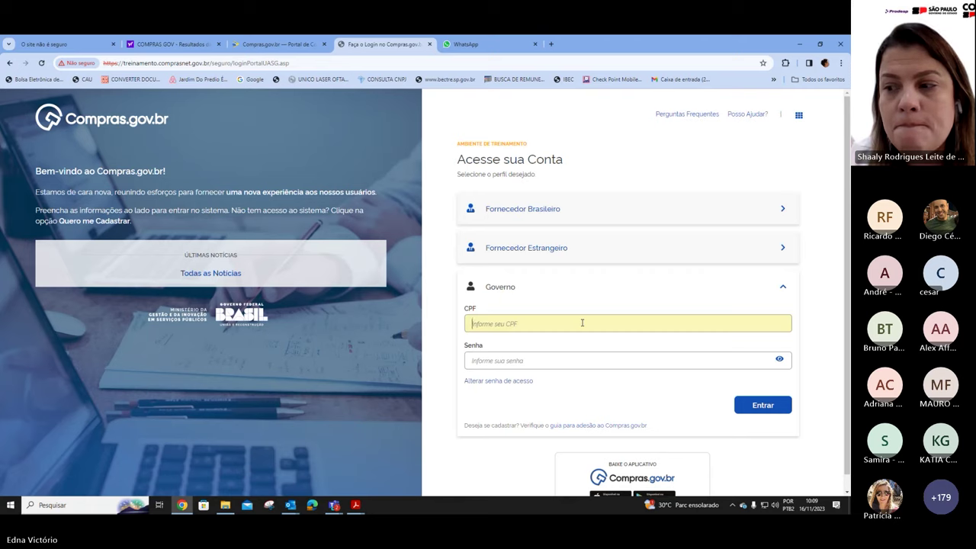
pyautogui.hotkey('ctrl', 'v')
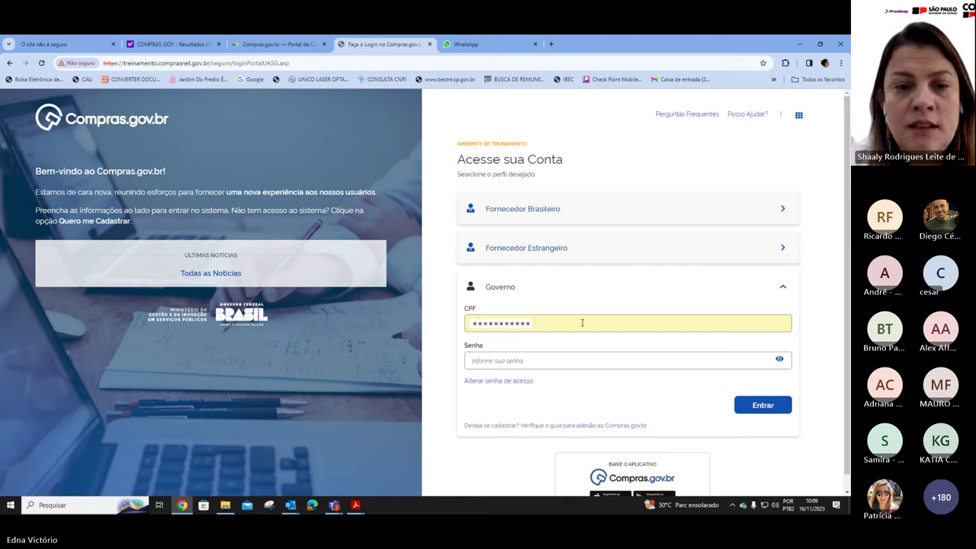
pyautogui.press('Tab')
pyautogui.write('***')
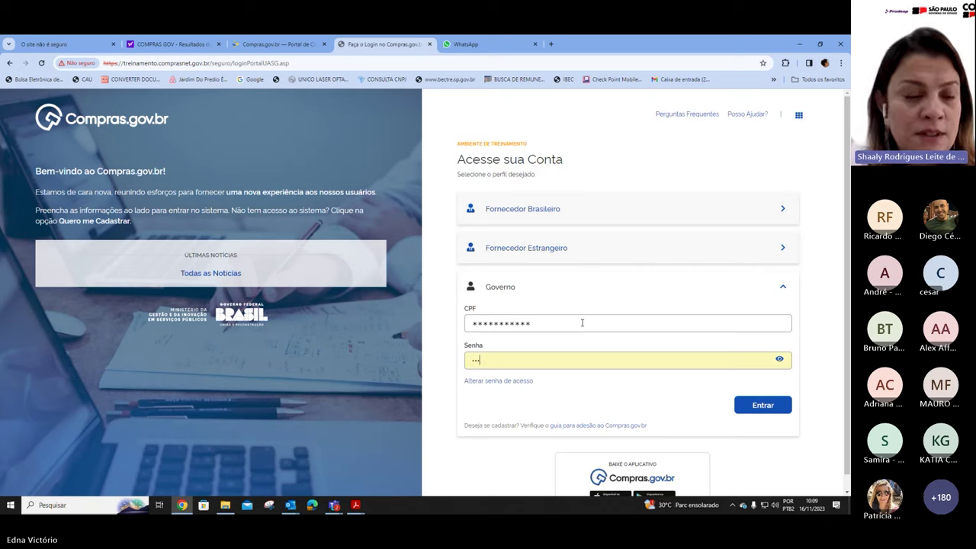
pyautogui.write('*****')
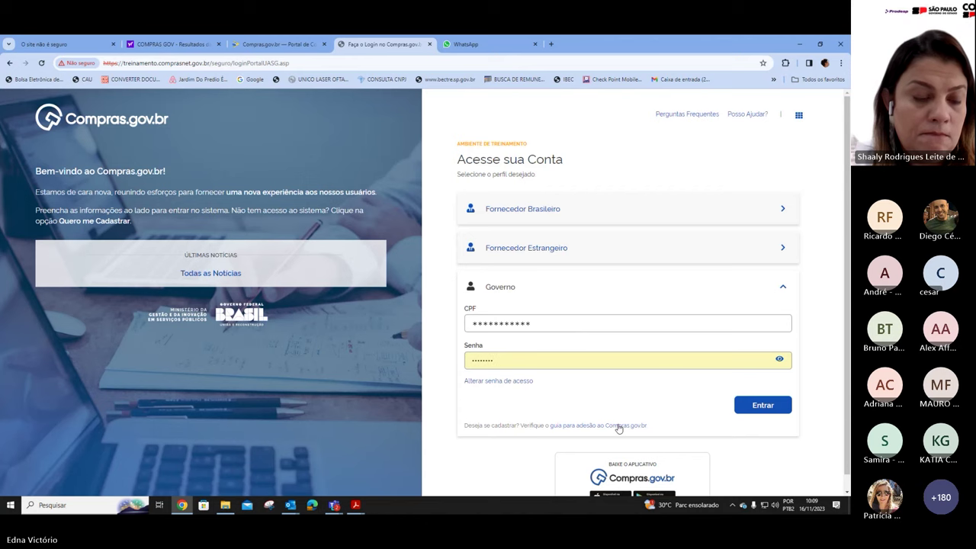
pyautogui.scroll(-1, 800, 289)
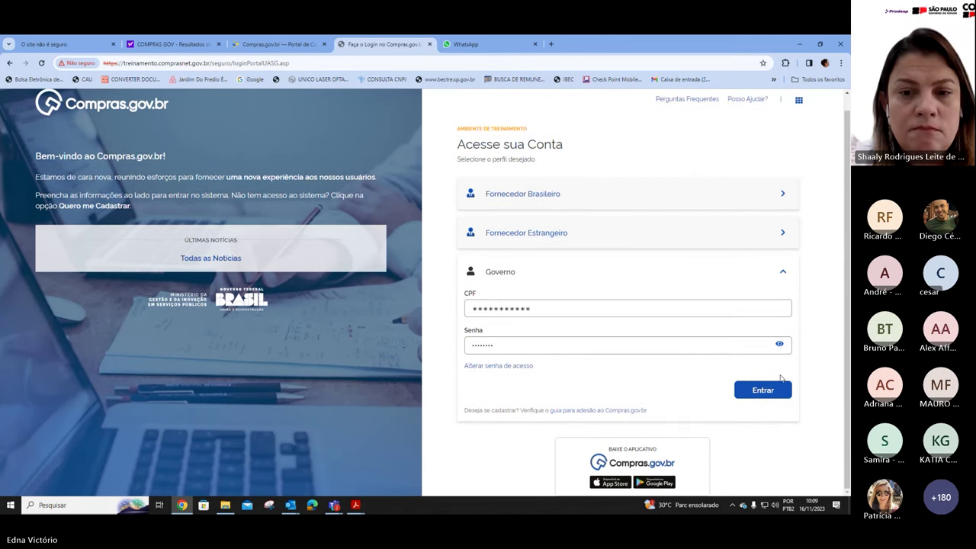
pyautogui.click(763, 394)
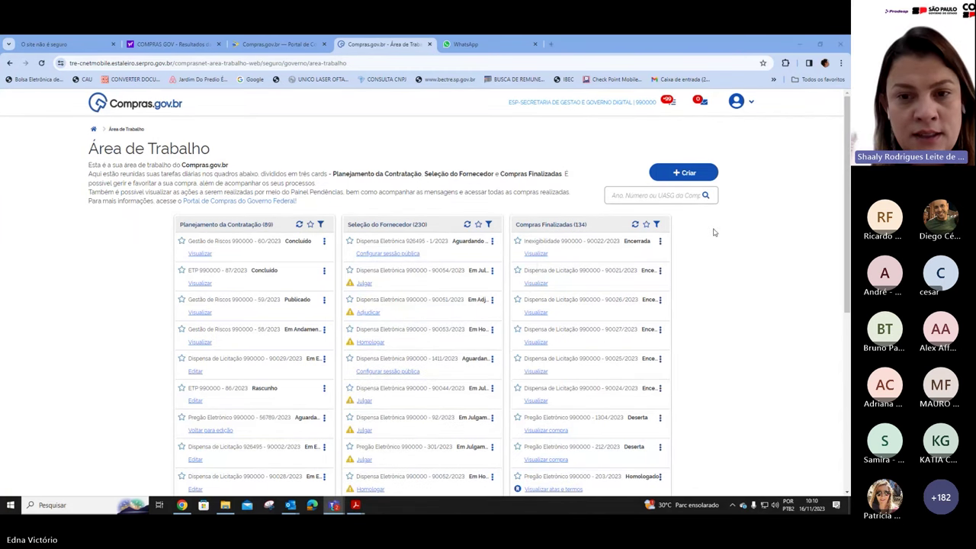
# - Launch the Divulgação de Compras system from the second page of the work area's Acesso Rápido section
pyautogui.scroll(-5, 714, 232)
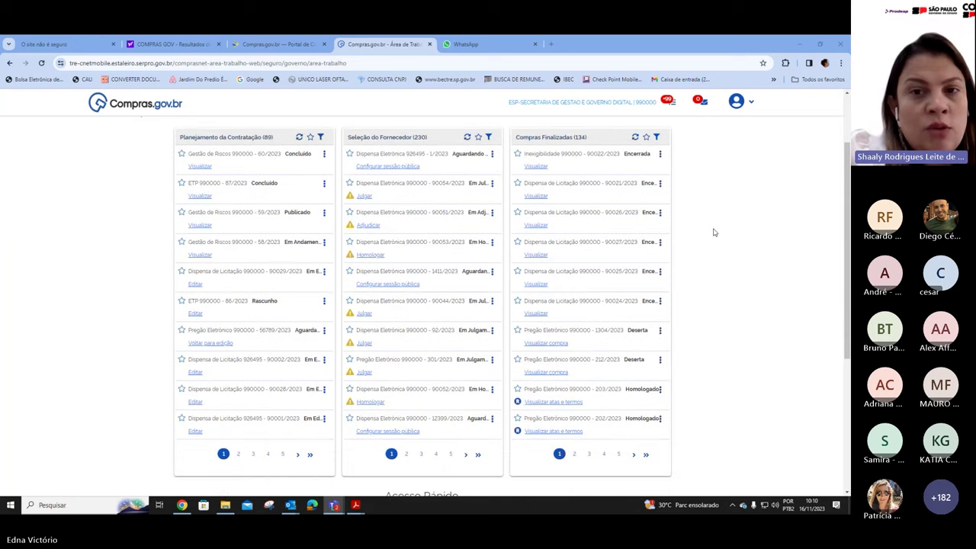
pyautogui.scroll(-1, 714, 233)
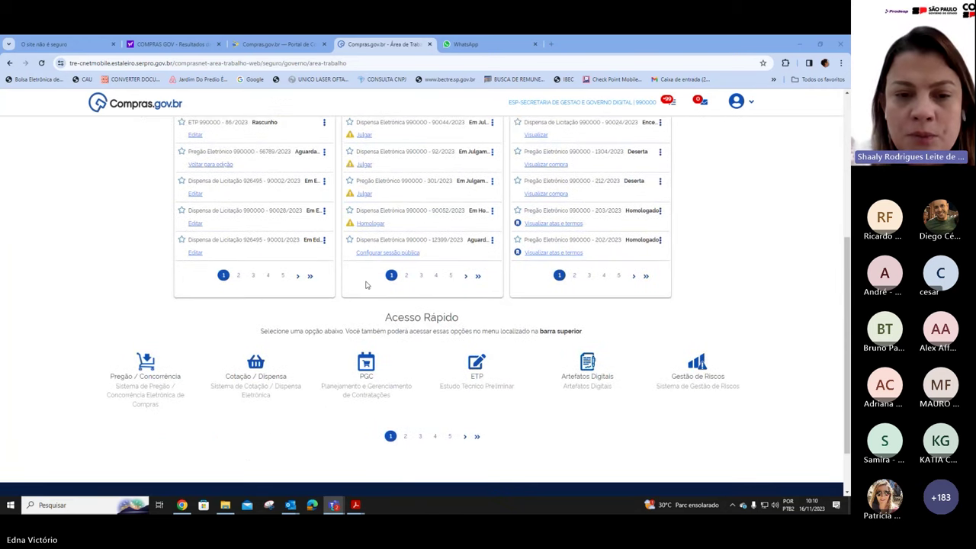
pyautogui.scroll(-1, 465, 417)
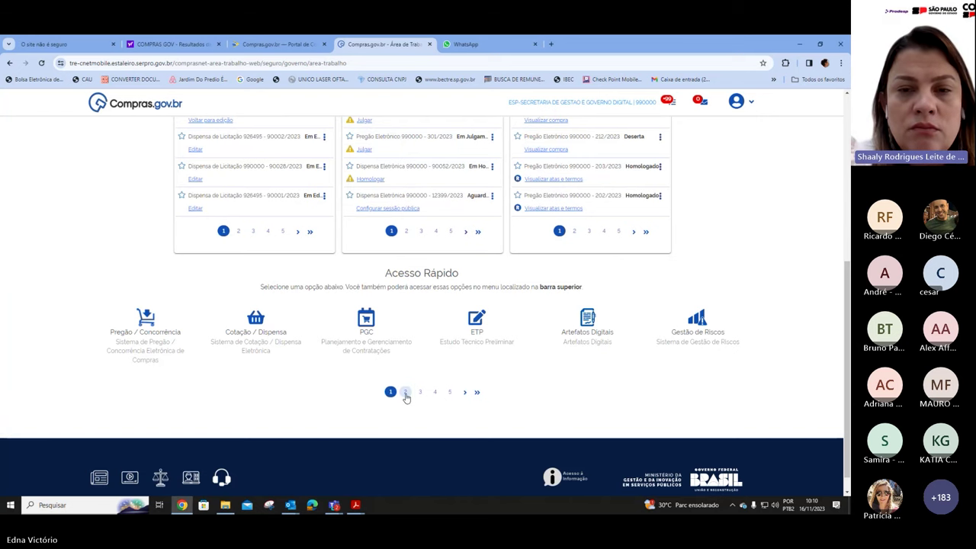
pyautogui.click(407, 393)
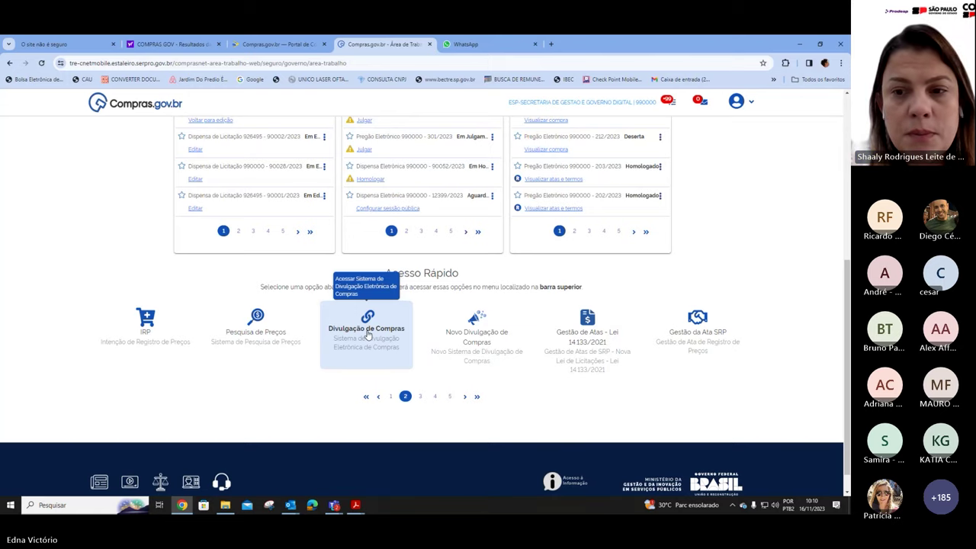
pyautogui.click(368, 334)
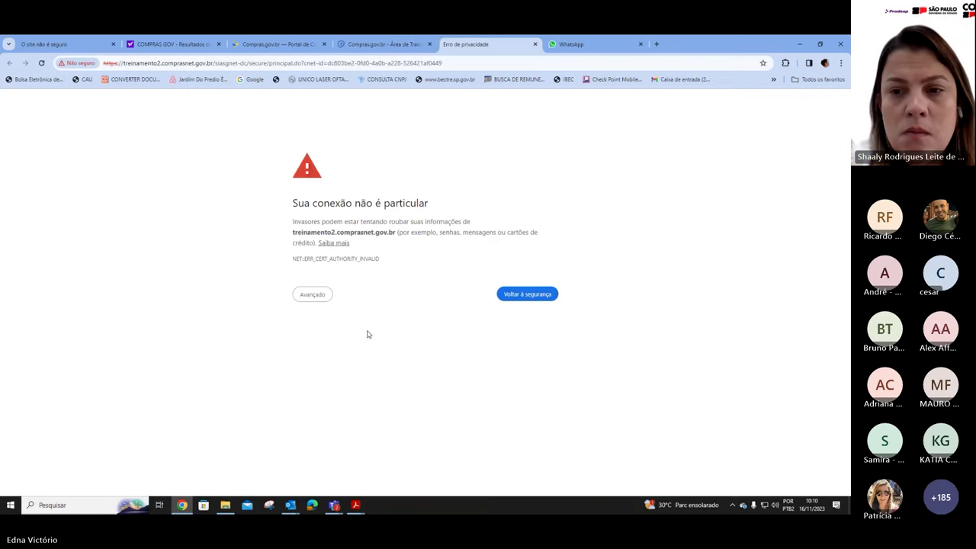
# - Proceed past the privacy warning to treinamento2.comprasnet.gov.br despite the untrusted certificate
pyautogui.click(316, 295)
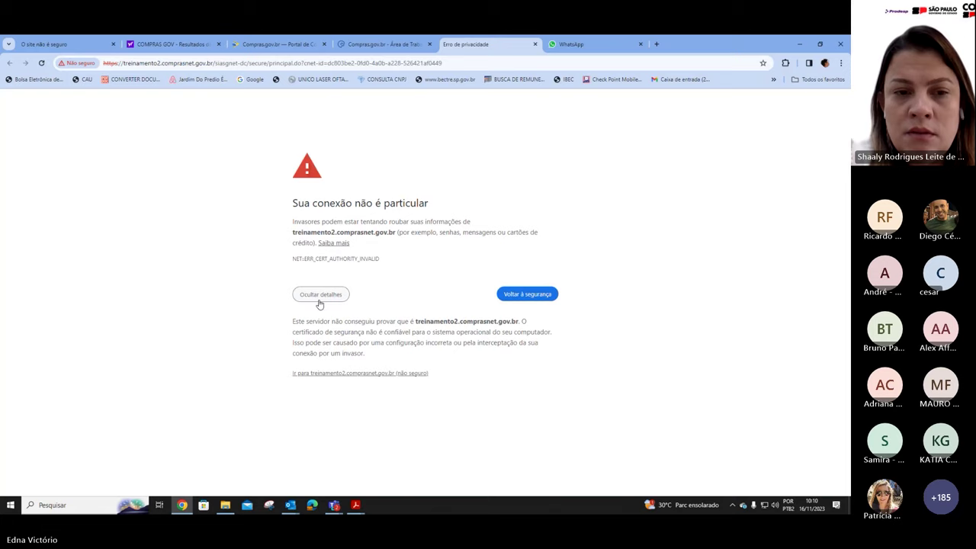
pyautogui.click(363, 373)
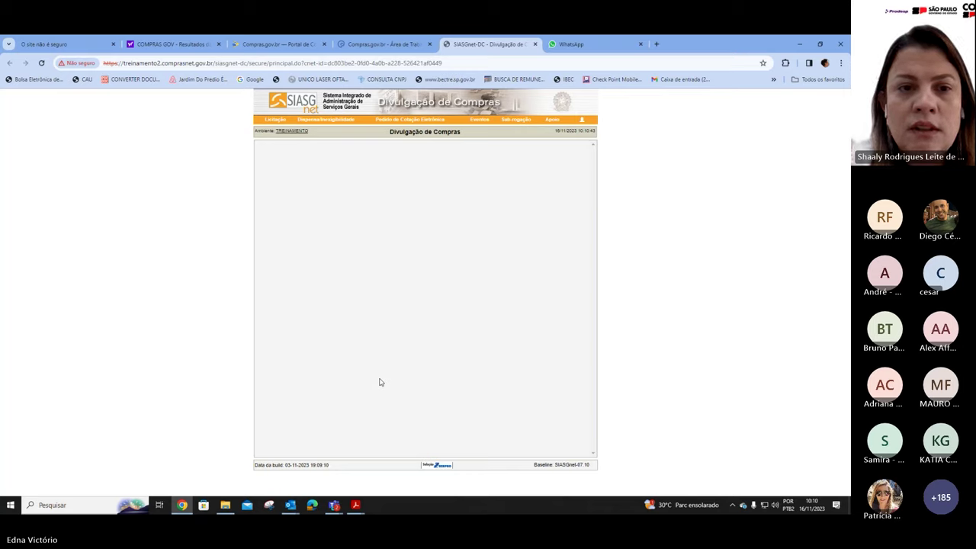
pyautogui.moveTo(274, 122)
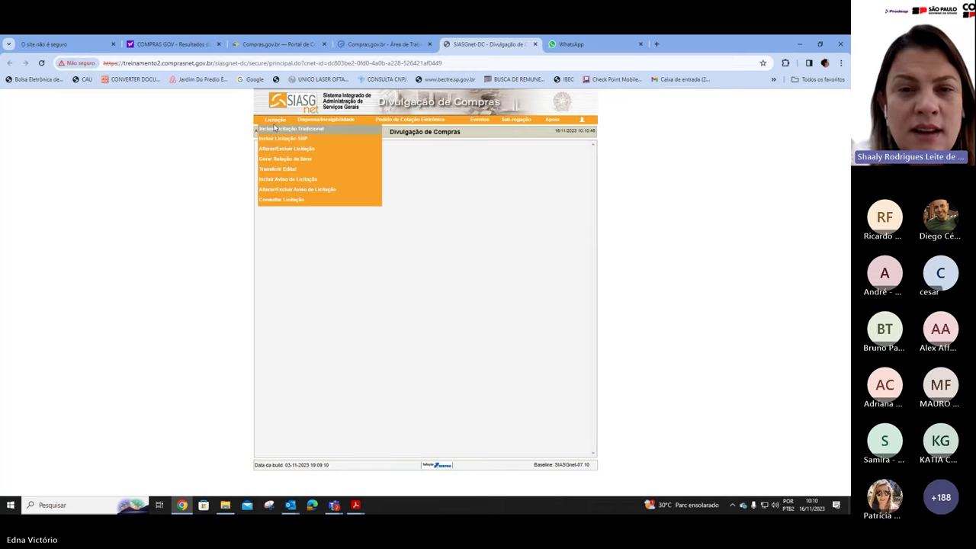
# - Enlarge the Divulgação de Compras page to 200% browser zoom
pyautogui.click(840, 64)
pyautogui.click(816, 236)
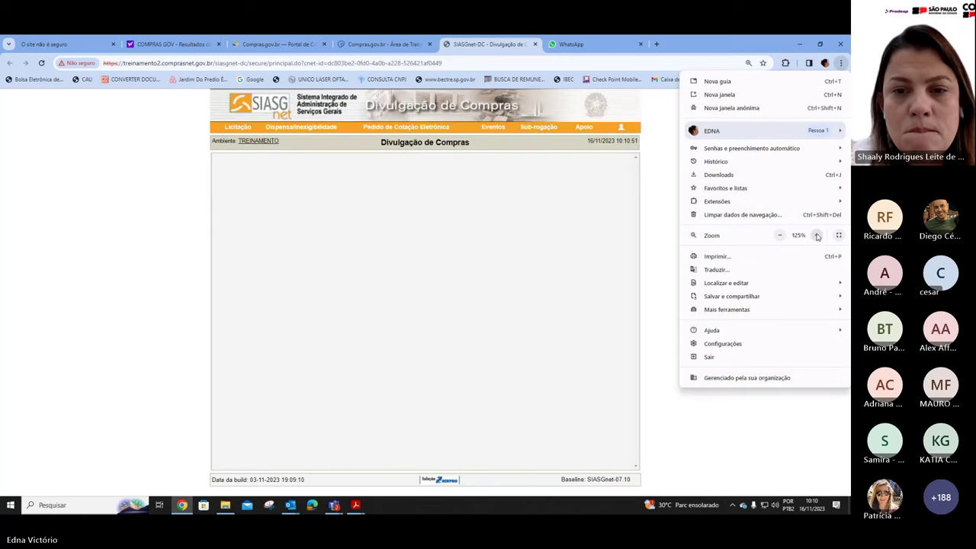
pyautogui.click(816, 236)
pyautogui.click(817, 236)
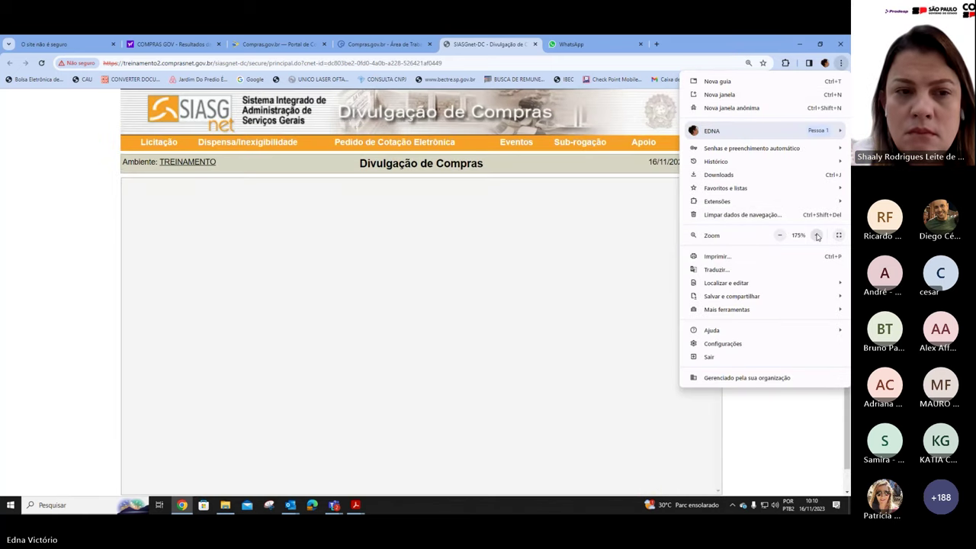
pyautogui.click(817, 236)
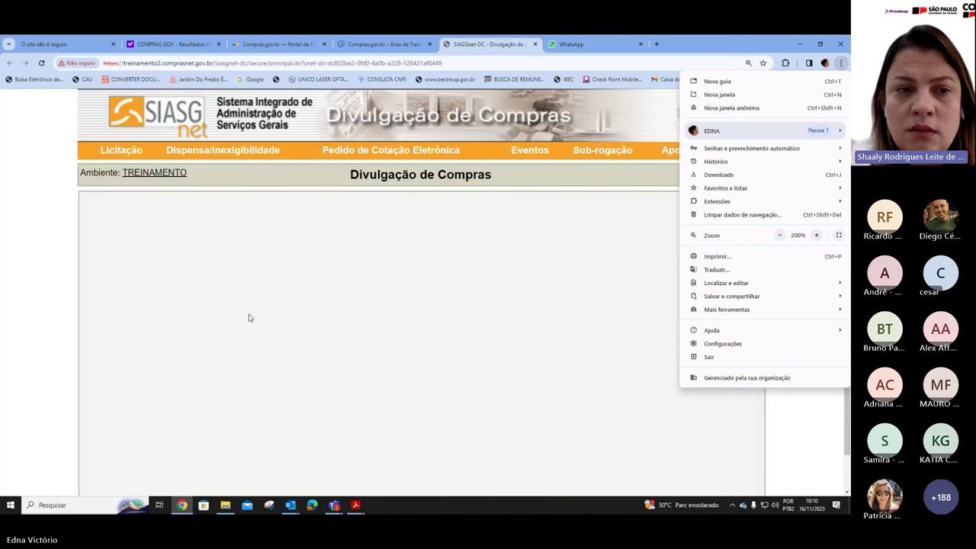
pyautogui.click(48, 261)
# - Start a new Incluir Licitação Tradicional record with modality Pregão, bid number 24 and year 2023
pyautogui.moveTo(130, 150)
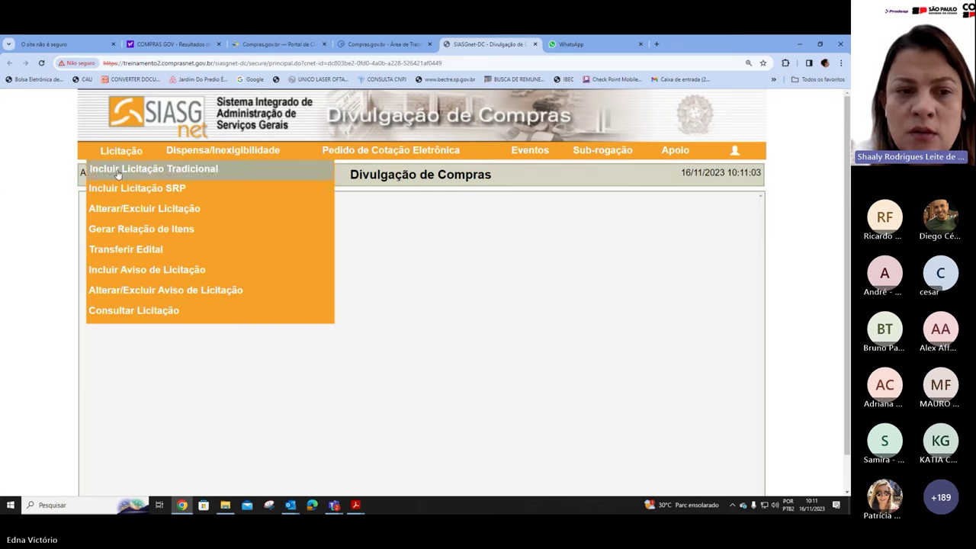
pyautogui.click(118, 172)
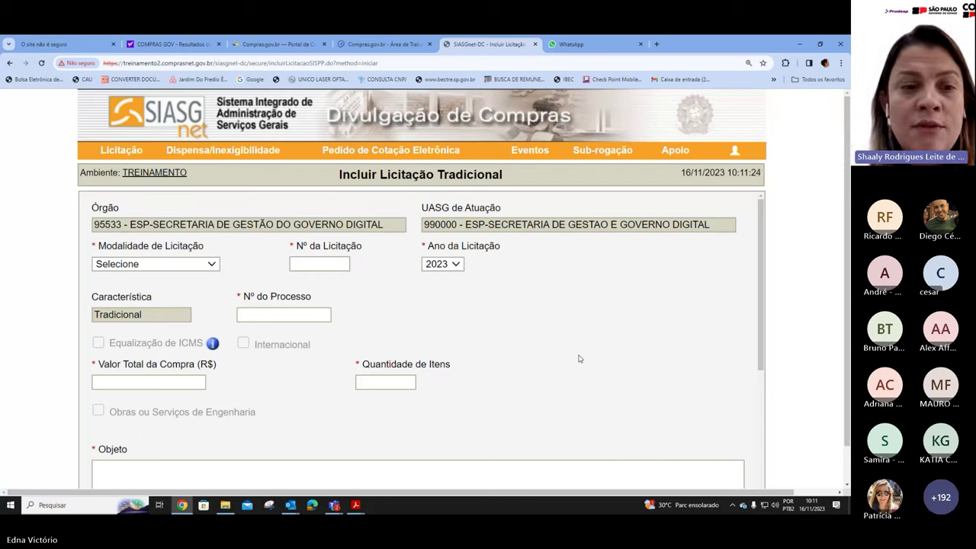
pyautogui.click(215, 265)
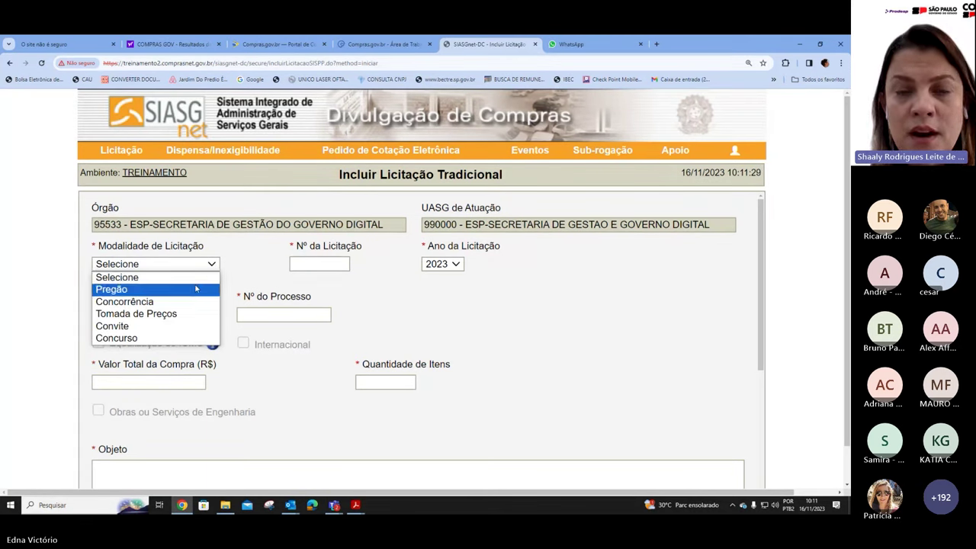
pyautogui.click(195, 289)
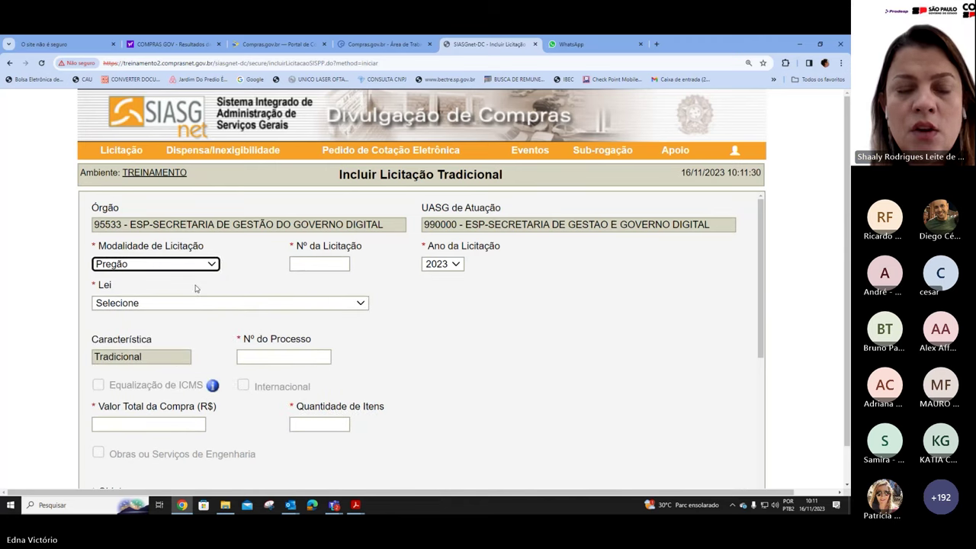
pyautogui.click(303, 264)
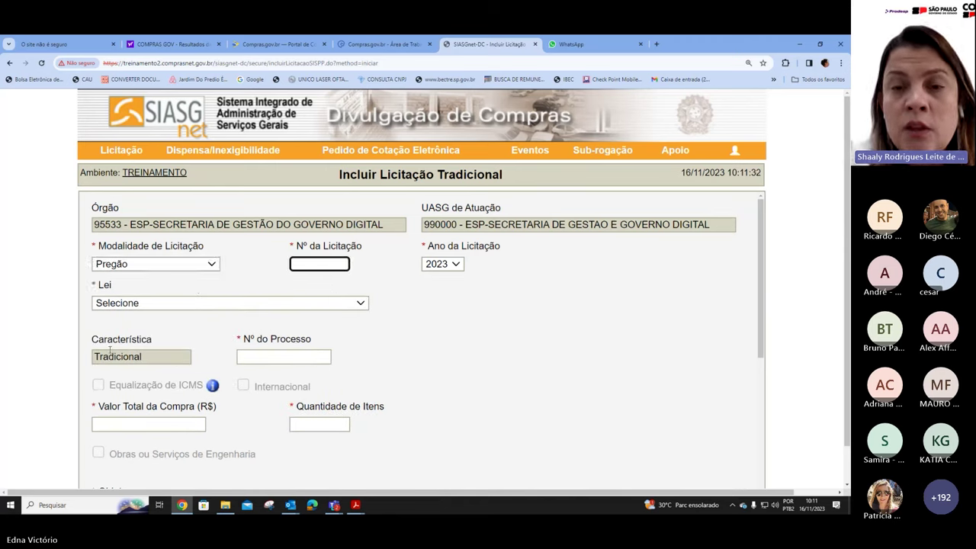
pyautogui.write('24')
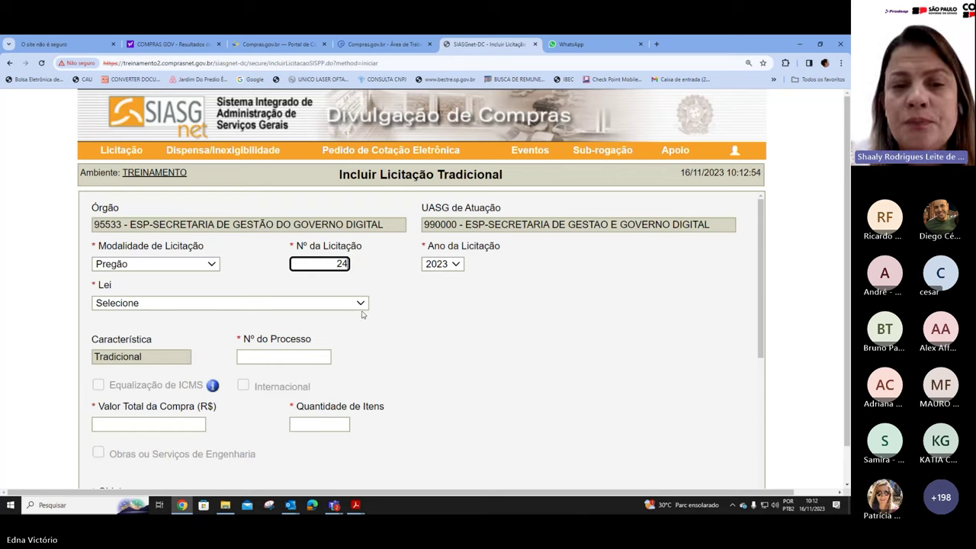
pyautogui.click(452, 264)
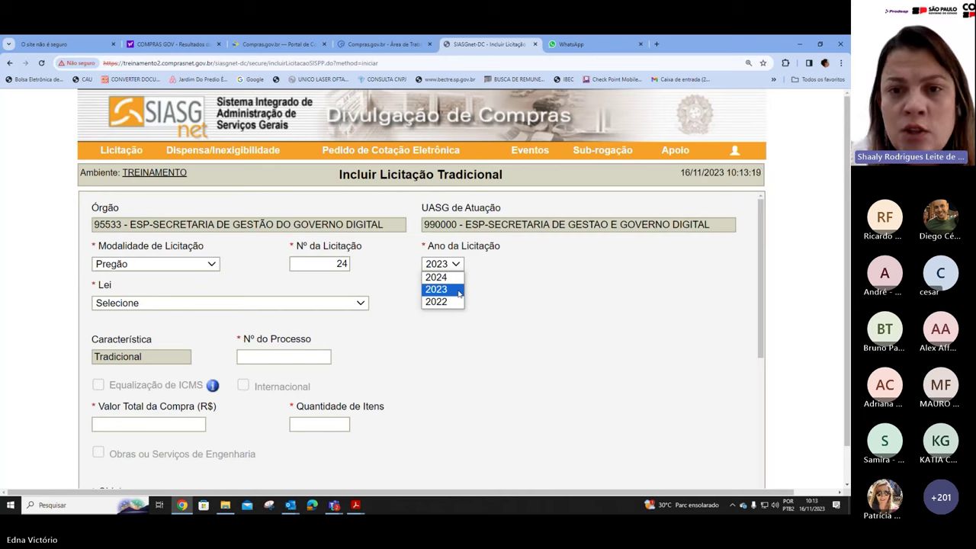
pyautogui.click(459, 290)
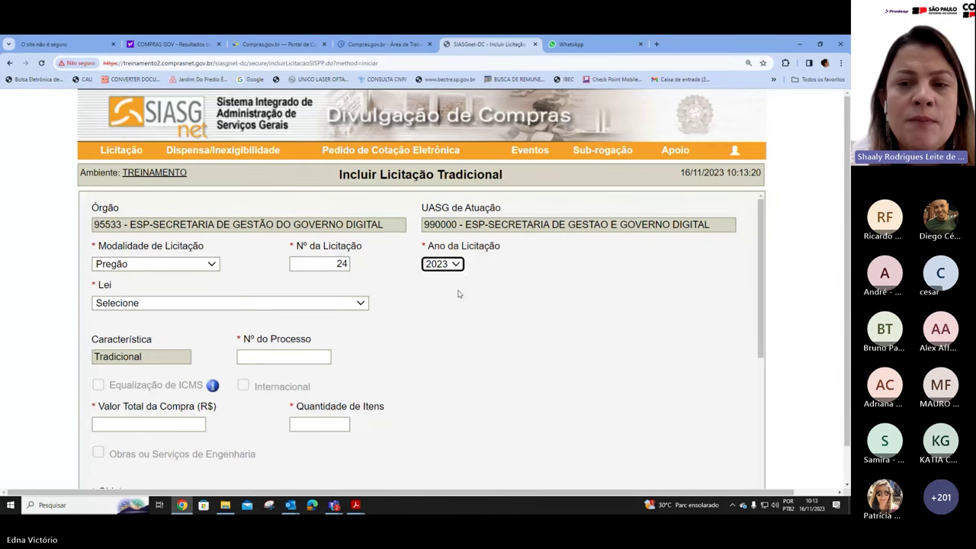
# - Choose Lei nº 14.133/2021 as the law, Aberto as the Modo de Disputa and Bens Comuns as the Tipo de Objeto
pyautogui.click(363, 304)
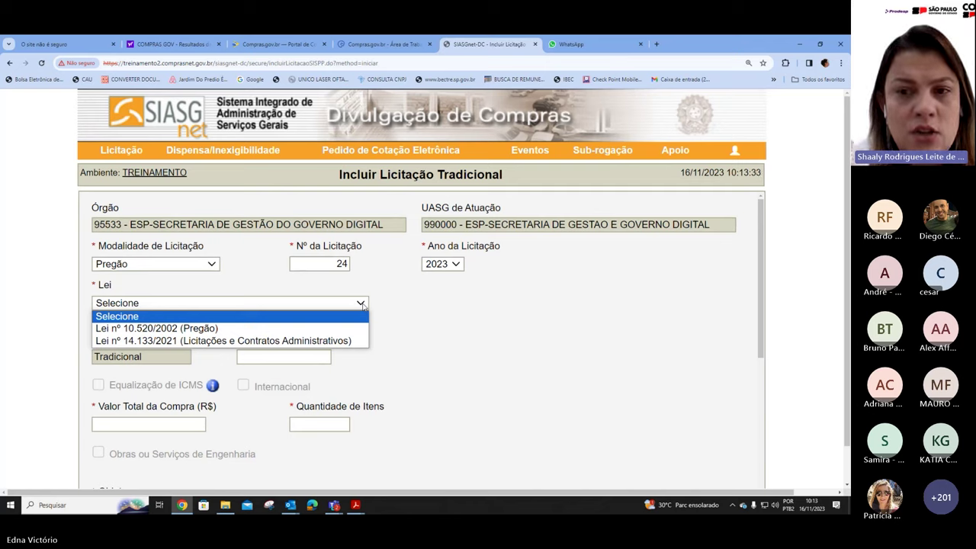
pyautogui.click(343, 345)
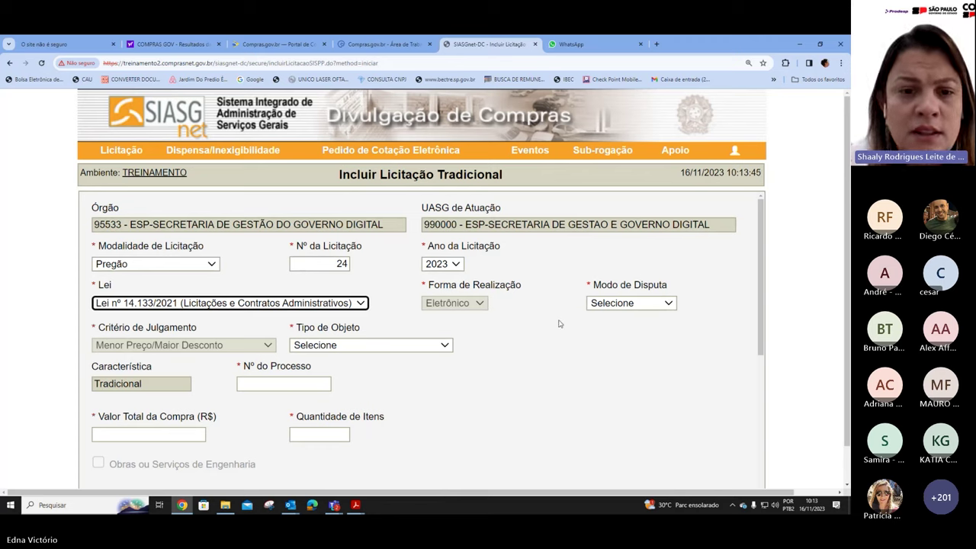
pyautogui.click(670, 305)
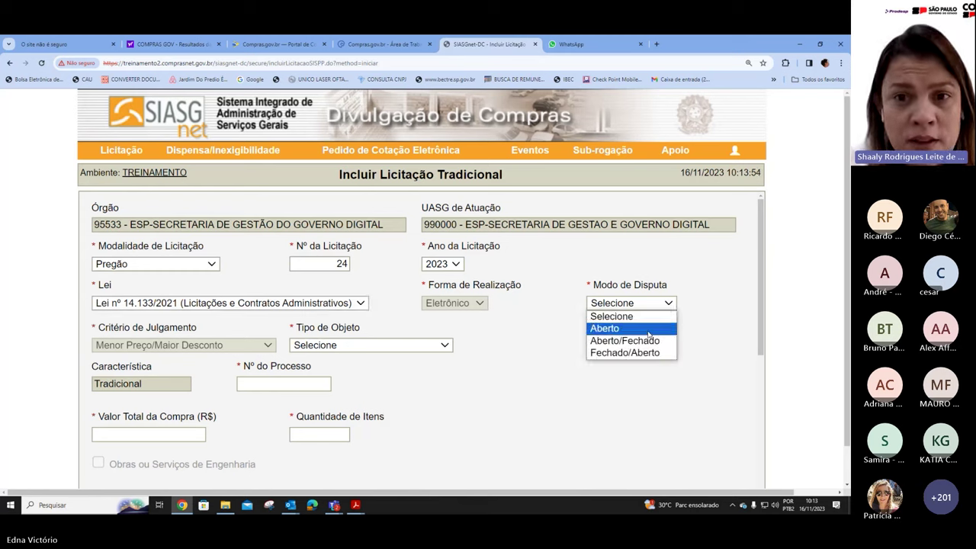
pyautogui.click(649, 331)
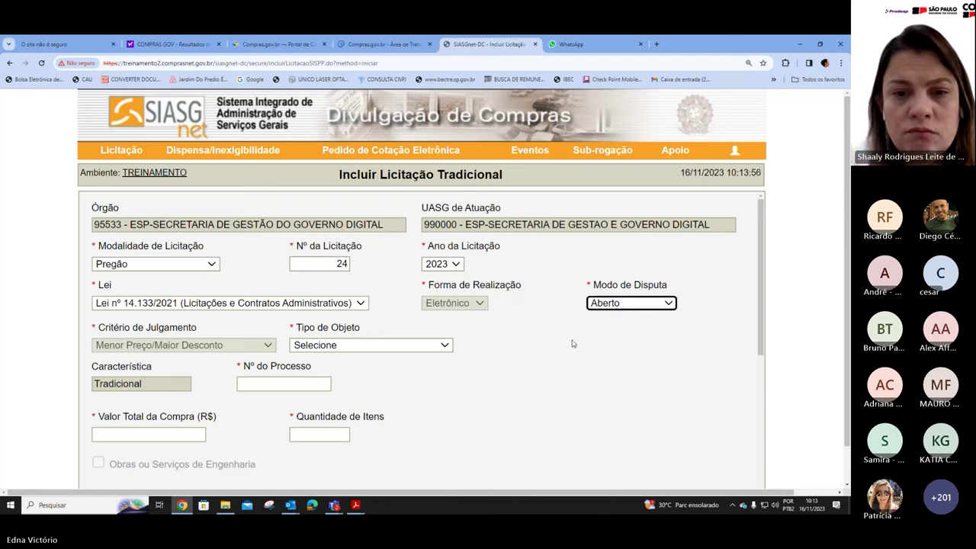
pyautogui.click(446, 347)
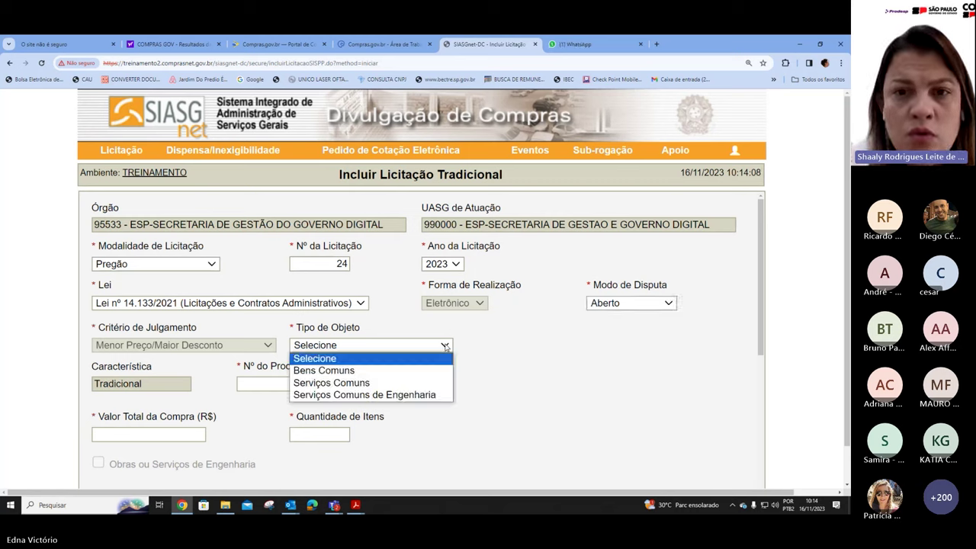
pyautogui.click(417, 370)
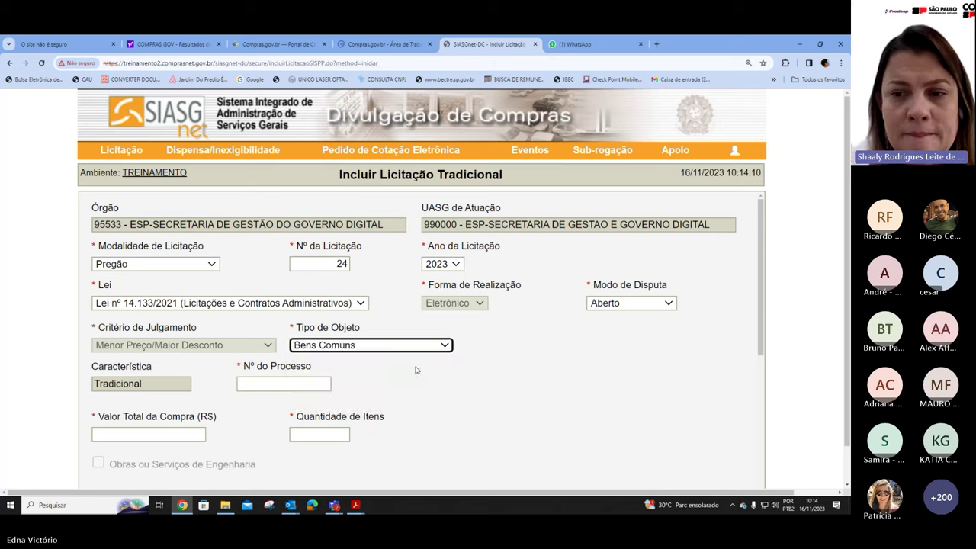
# - Fill in the Nº do Processo as SEI 0004
pyautogui.click(319, 385)
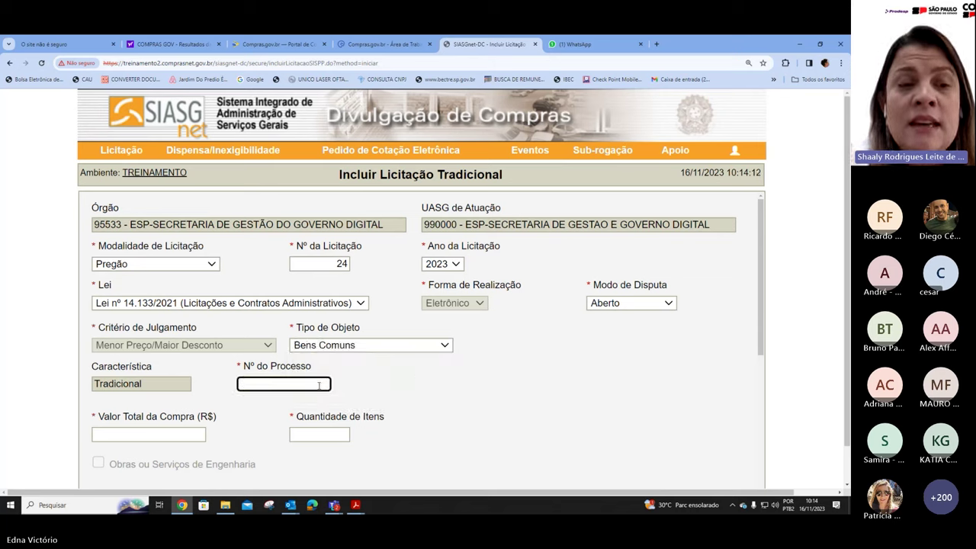
pyautogui.write('00')
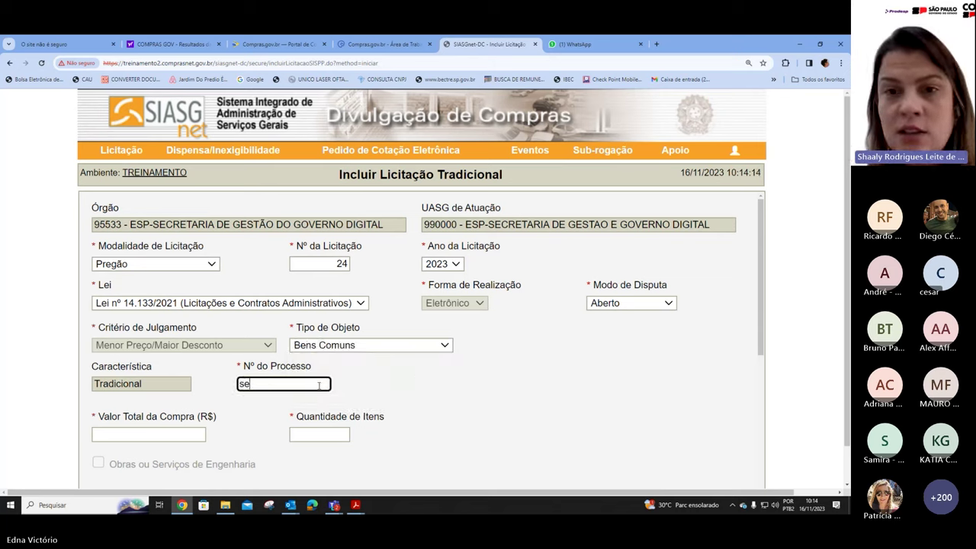
pyautogui.press('BackSpace')
pyautogui.press('BackSpace')
pyautogui.write('SE')
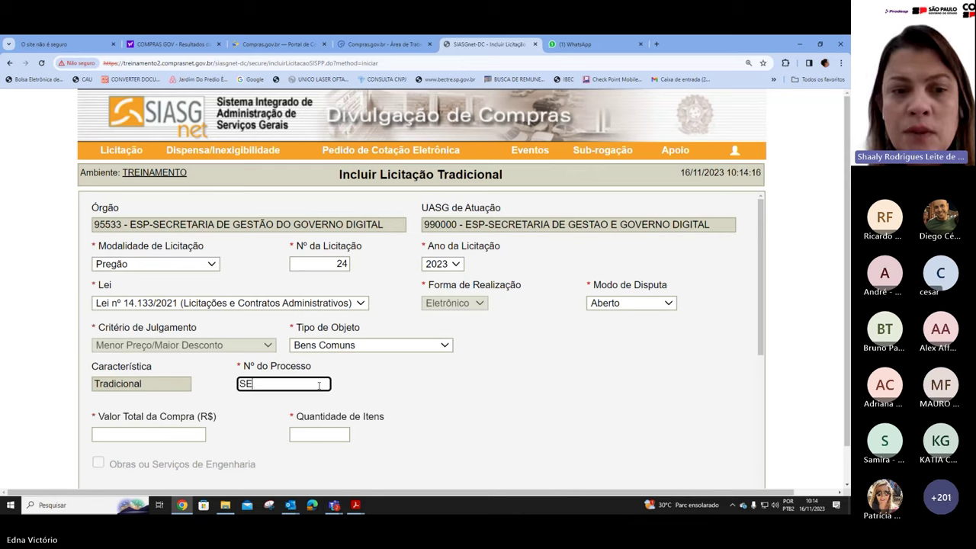
pyautogui.write('I 0')
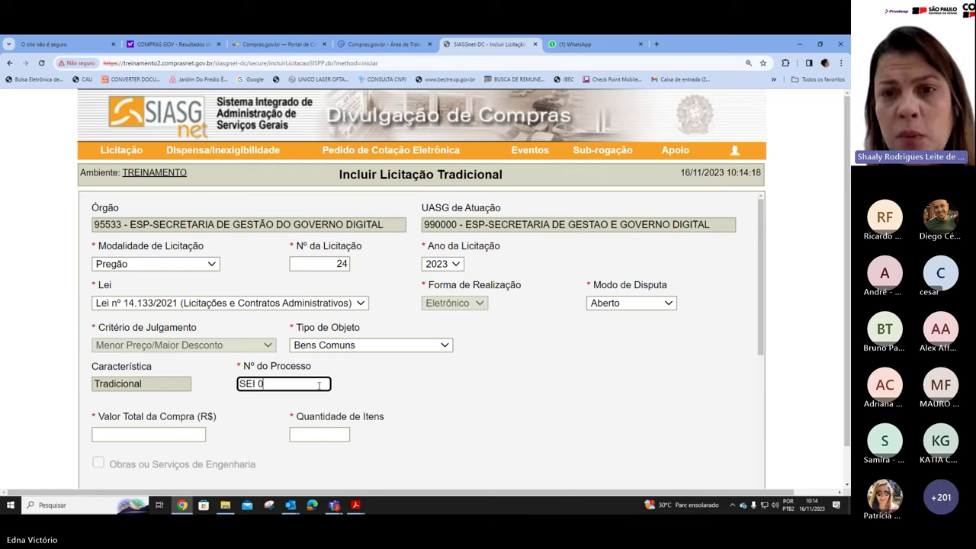
pyautogui.write('004')
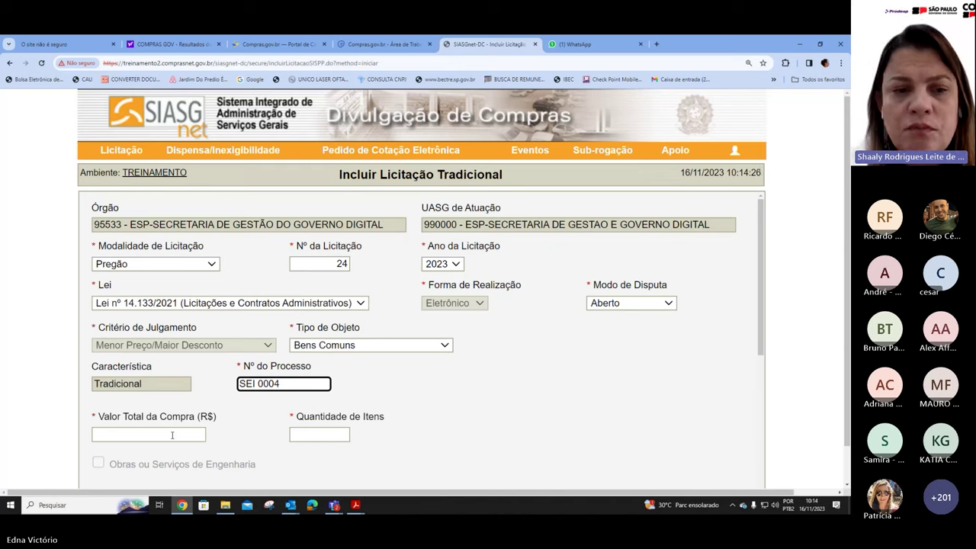
# - Set the Valor Total da Compra to R$ 100.000,00 and the Quantidade de Itens to 2
pyautogui.click(172, 435)
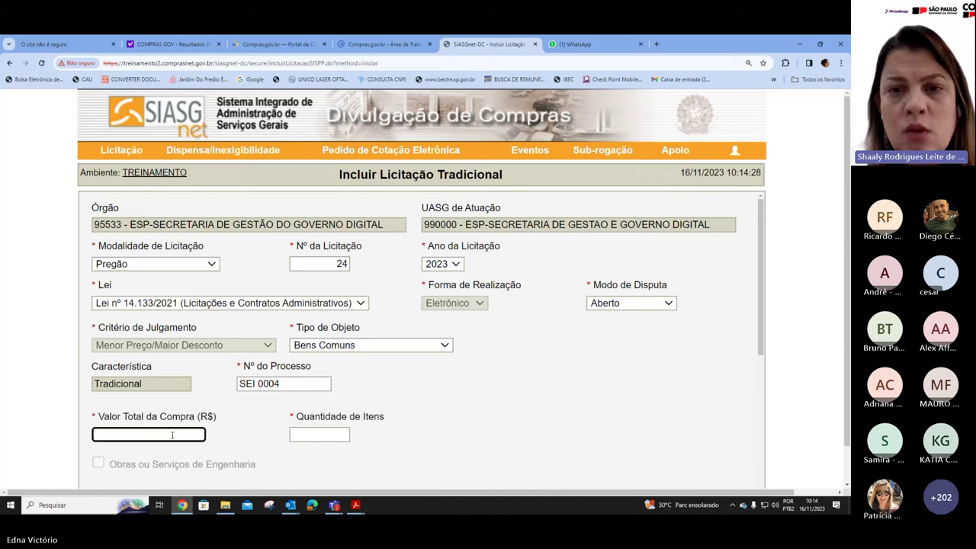
pyautogui.write('100.000,00')
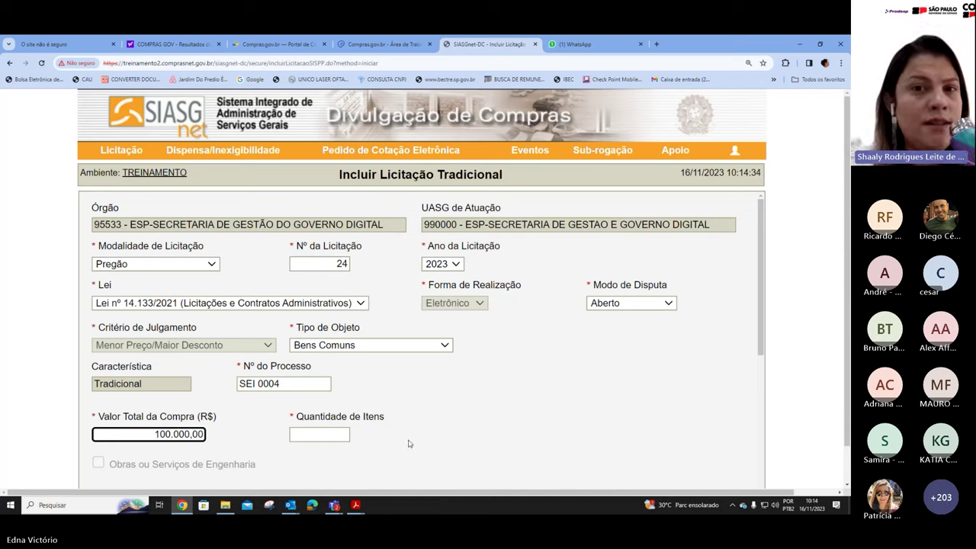
pyautogui.click(328, 435)
pyautogui.write('2')
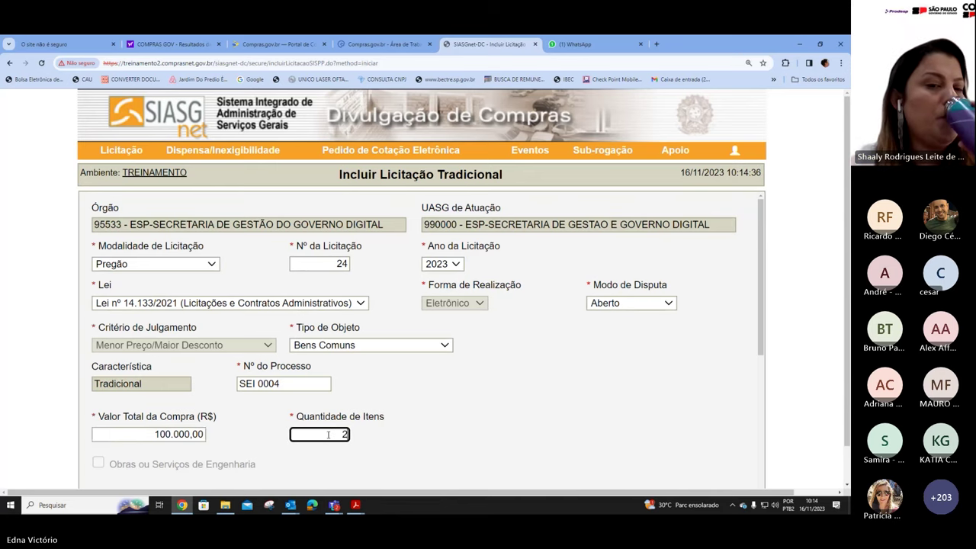
# - Fill in the Objeto of the bid as "Aquisição de Café e açucar"
pyautogui.scroll(-4, 334, 401)
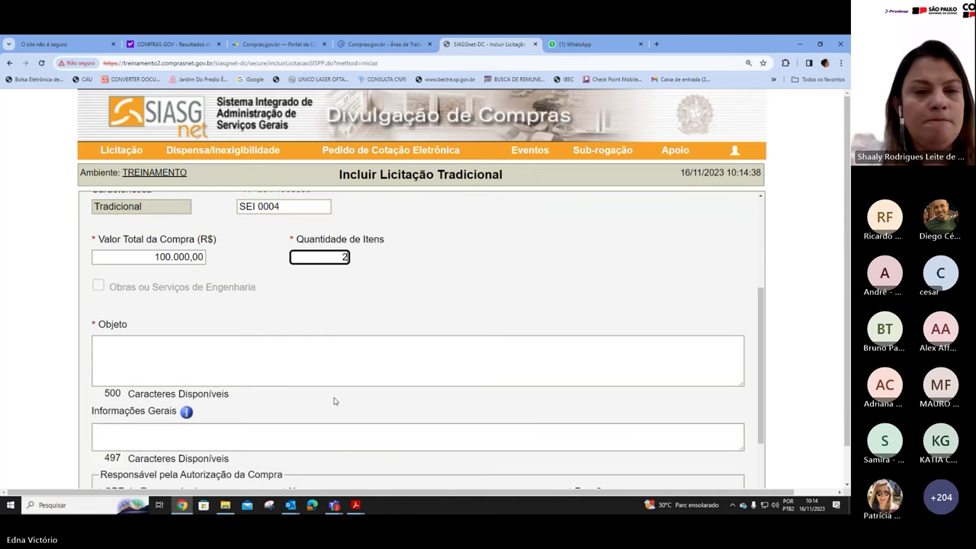
pyautogui.scroll(2, 334, 398)
pyautogui.scroll(1, 334, 397)
pyautogui.click(258, 436)
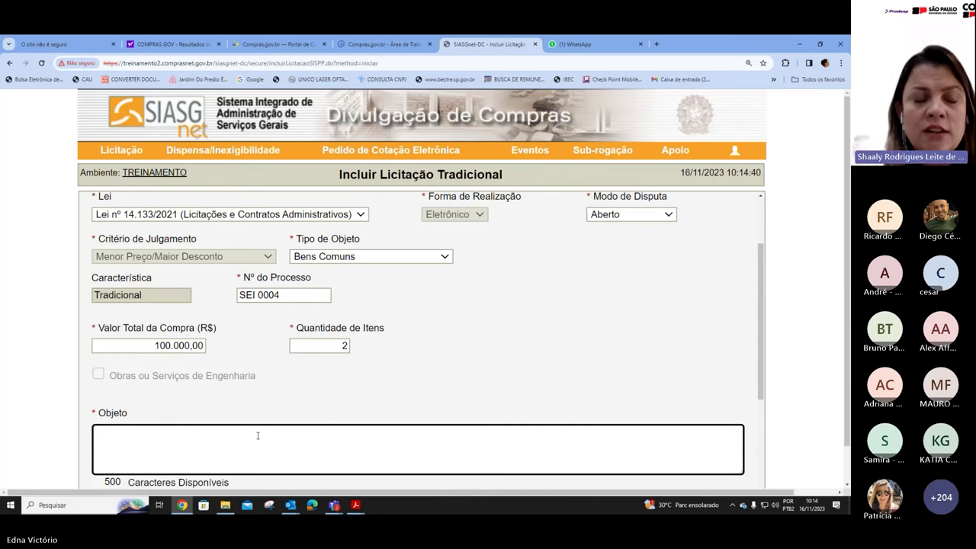
pyautogui.write('a')
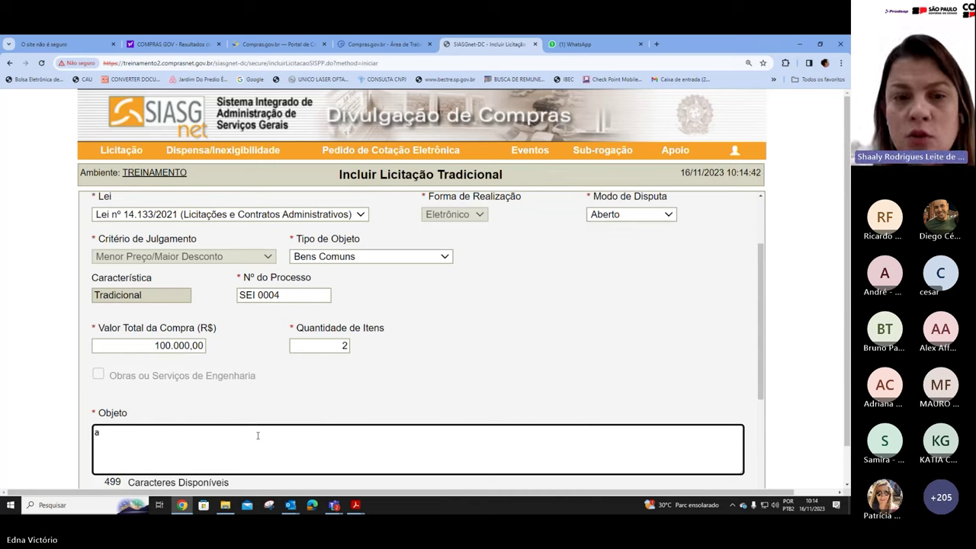
pyautogui.press('BackSpace')
pyautogui.write('A')
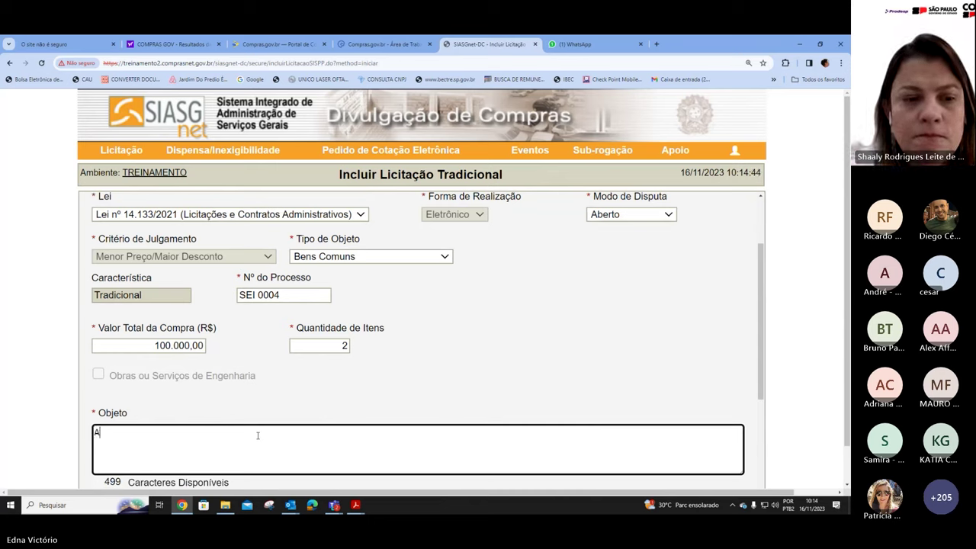
pyautogui.write('quisi')
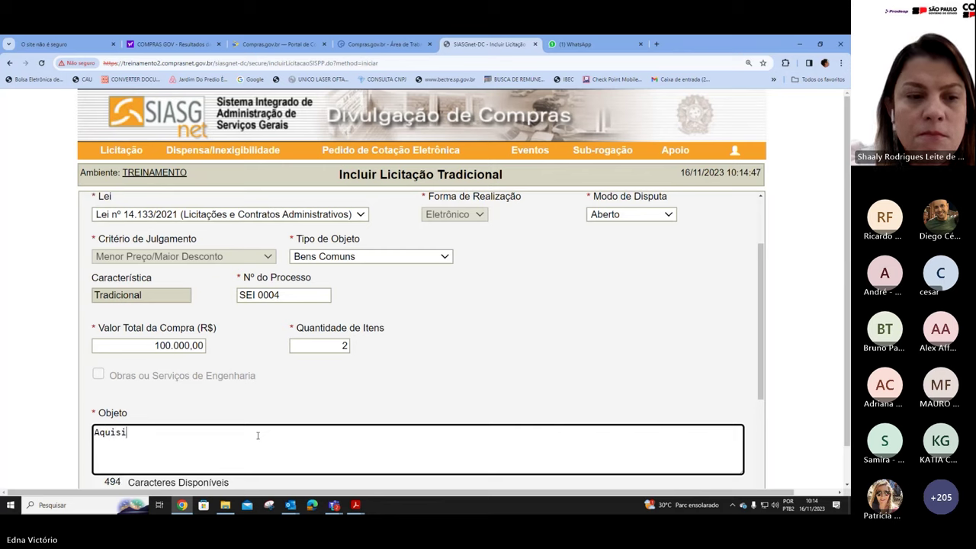
pyautogui.write('ção ')
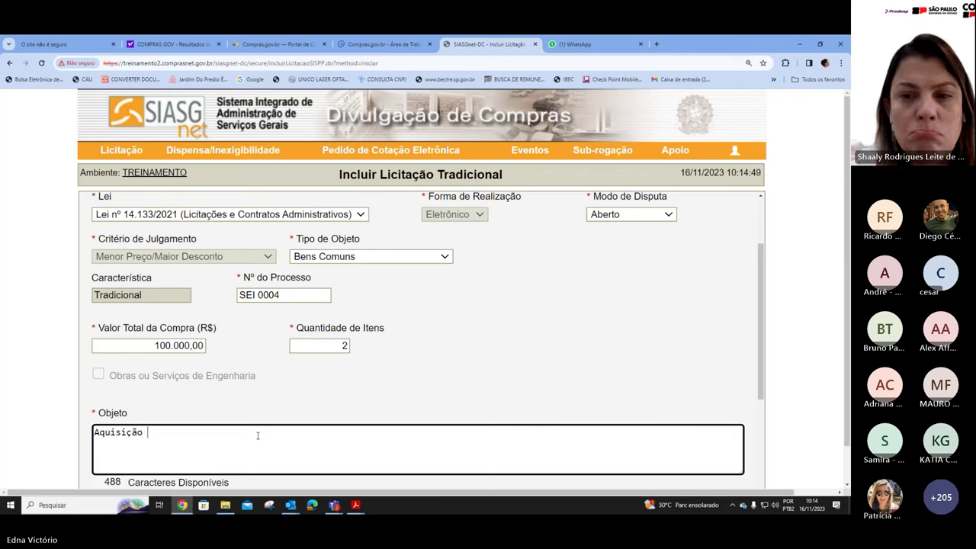
pyautogui.write('de Caf')
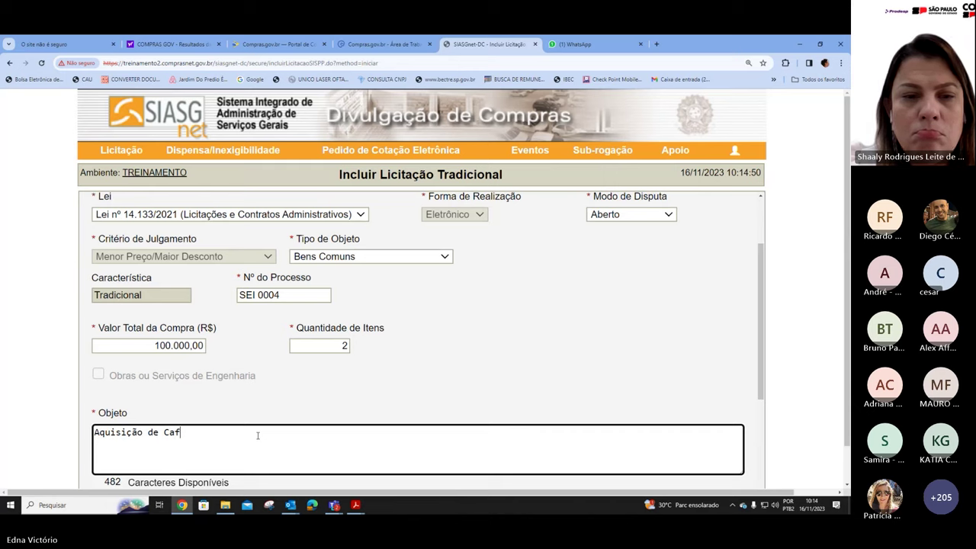
pyautogui.write('é e ')
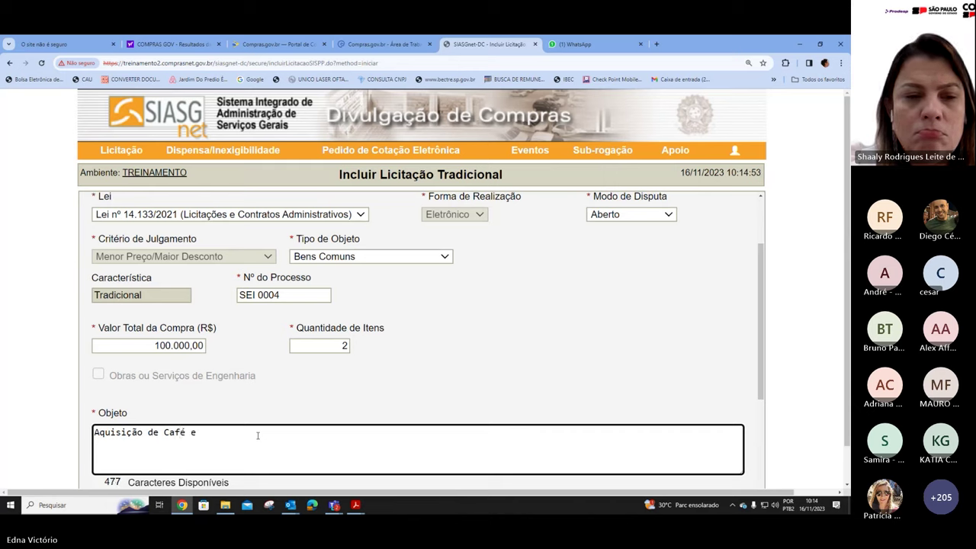
pyautogui.write('ac')
pyautogui.press('BackSpace')
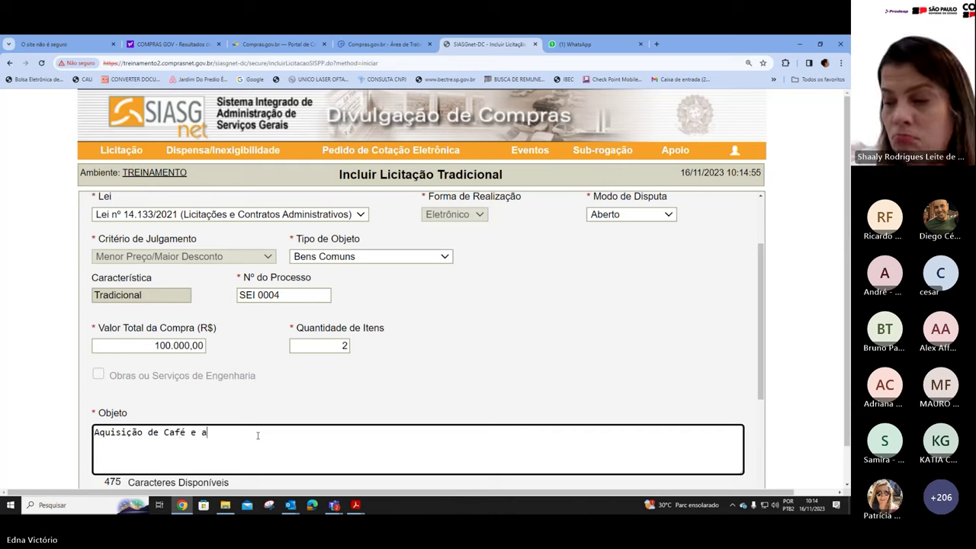
pyautogui.write('çucar')
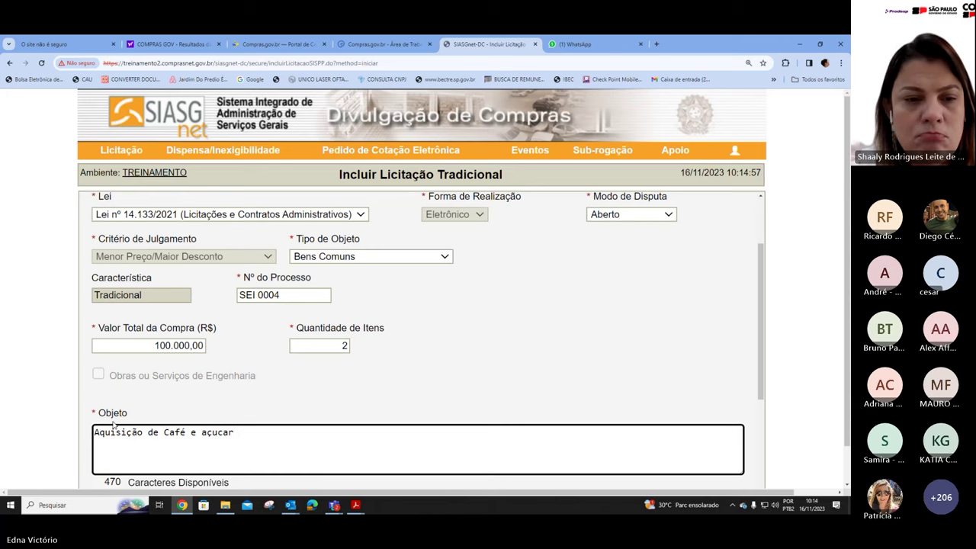
# - Replace the last word of the Objeto description with "acucar"
pyautogui.scroll(-3, 252, 442)
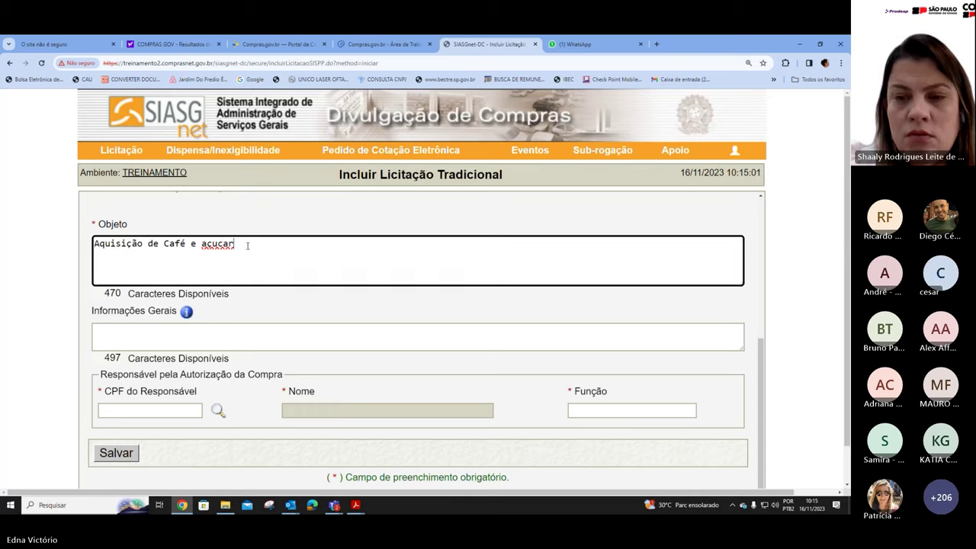
pyautogui.press('BackSpace')
pyautogui.press('BackSpace')
pyautogui.press('BackSpace')
pyautogui.press('BackSpace')
pyautogui.press('BackSpace')
pyautogui.press('BackSpace')
pyautogui.press('BackSpace')
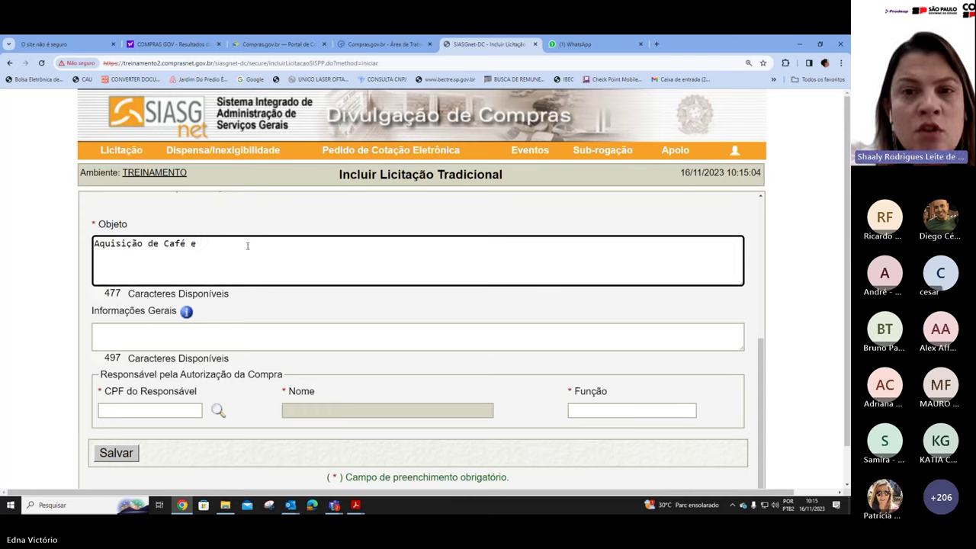
pyautogui.write('a')
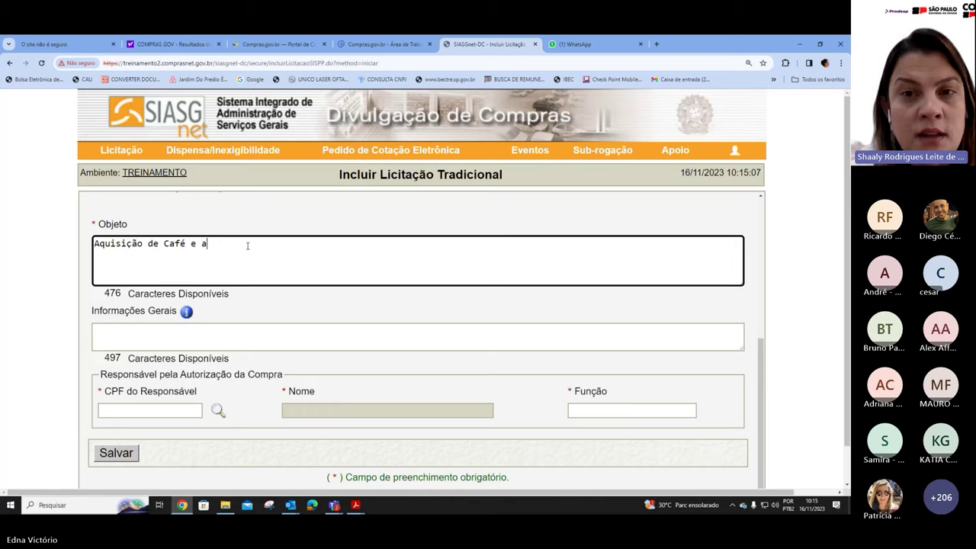
pyautogui.write('cucar')
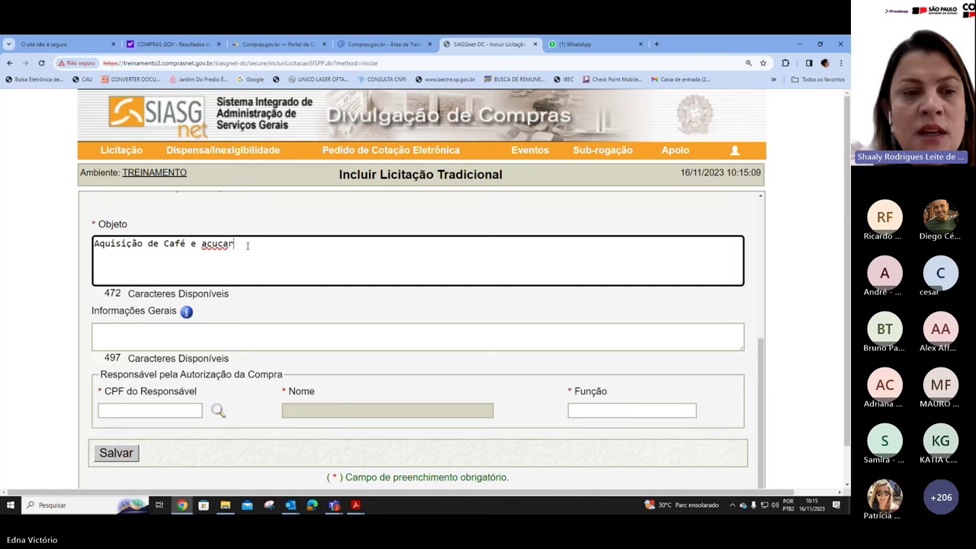
pyautogui.press('BackSpace')
pyautogui.press('BackSpace')
pyautogui.press('BackSpace')
pyautogui.press('BackSpace')
pyautogui.press('BackSpace')
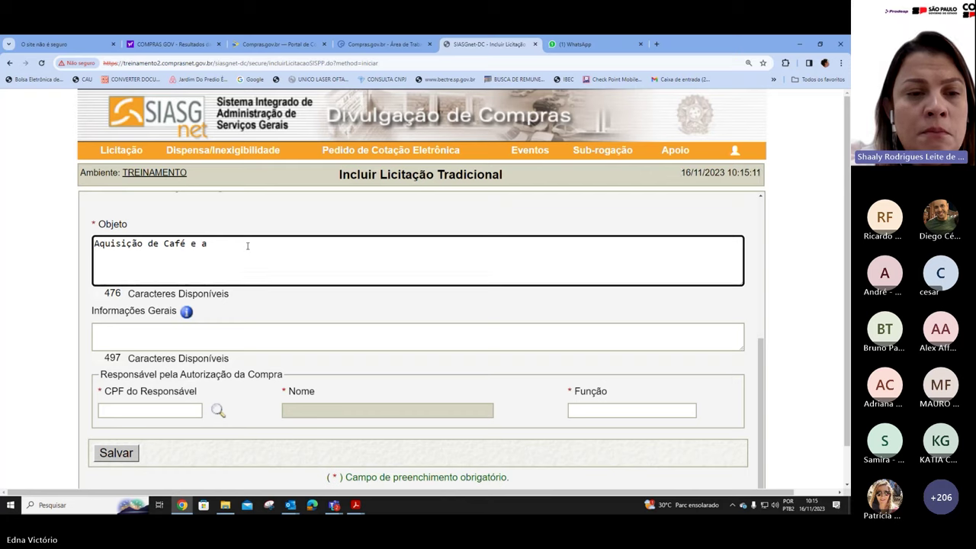
pyautogui.write('c')
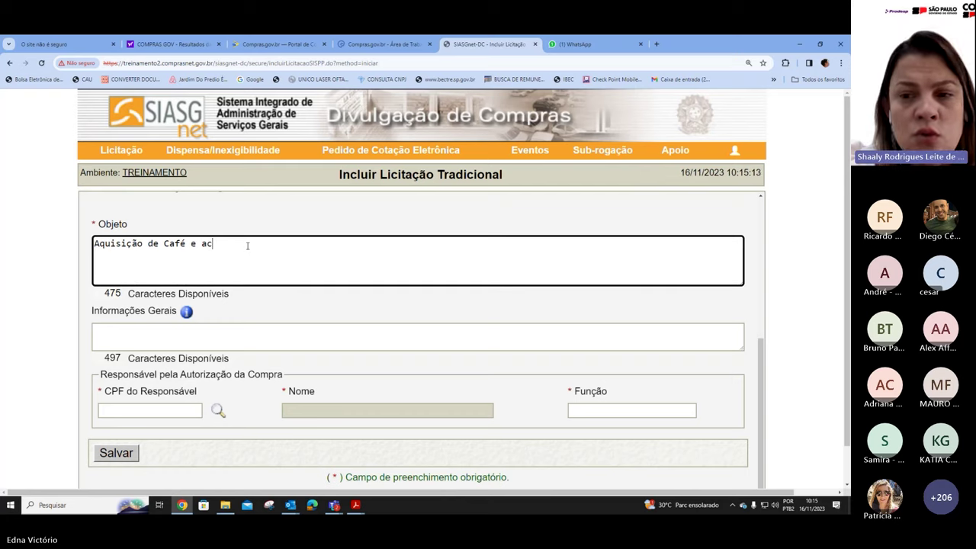
pyautogui.write('uca')
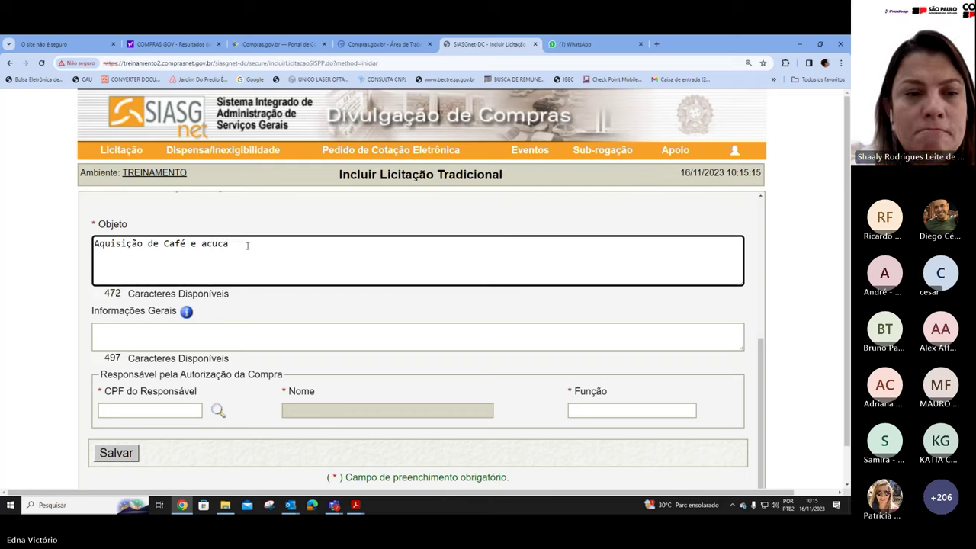
pyautogui.write('r')
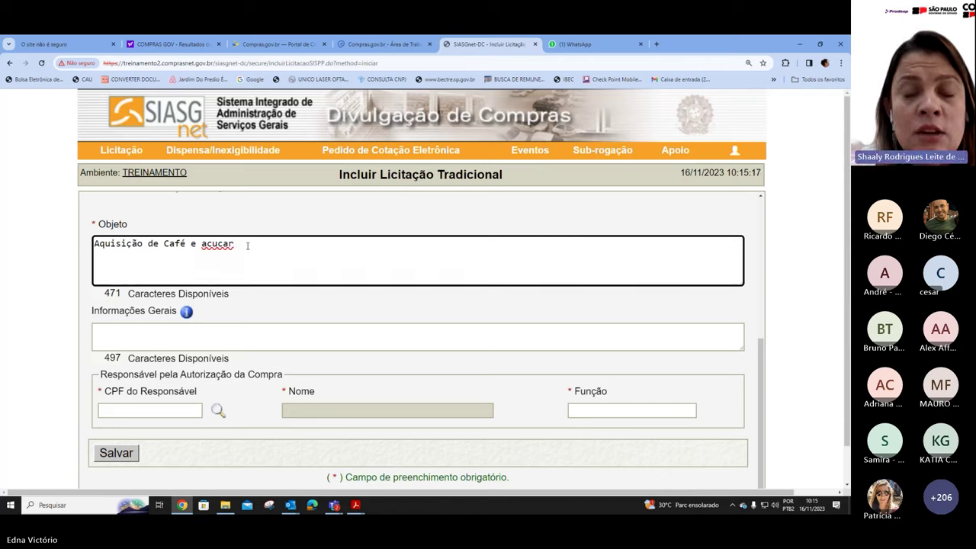
# - Correct the spelling of the last word in the Objeto description to "açucar"
pyautogui.press('Left')
pyautogui.press('Left')
pyautogui.press('Left')
pyautogui.press('Left')
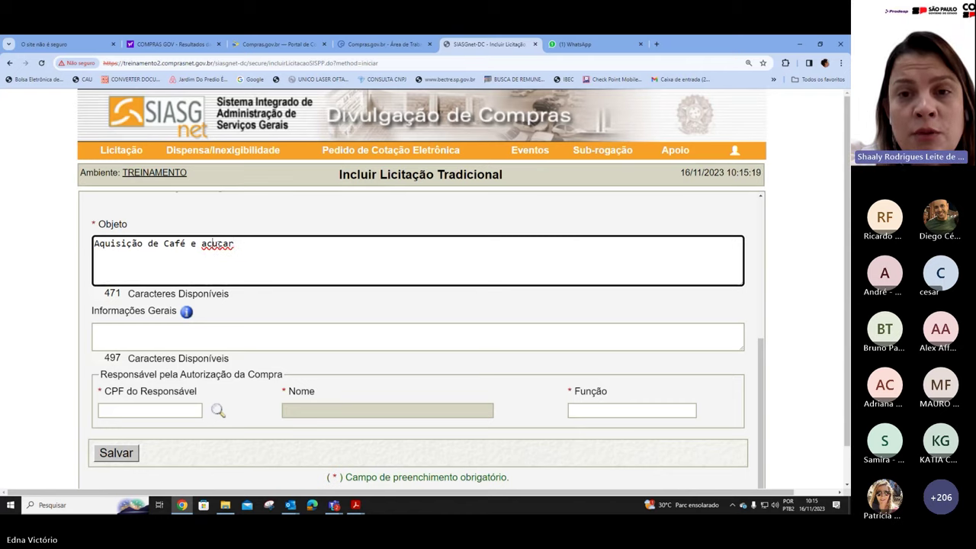
pyautogui.press('BackSpace')
pyautogui.write('ç')
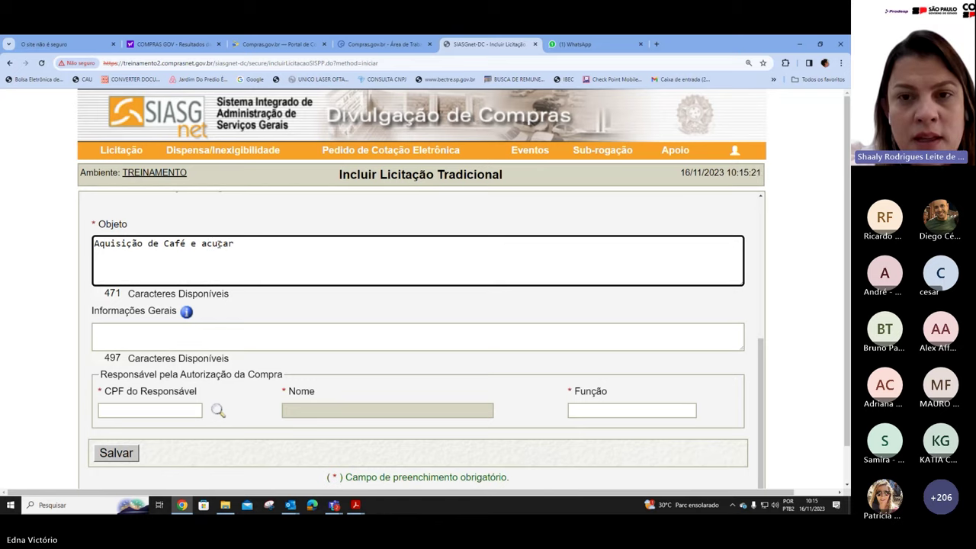
pyautogui.press('BackSpace')
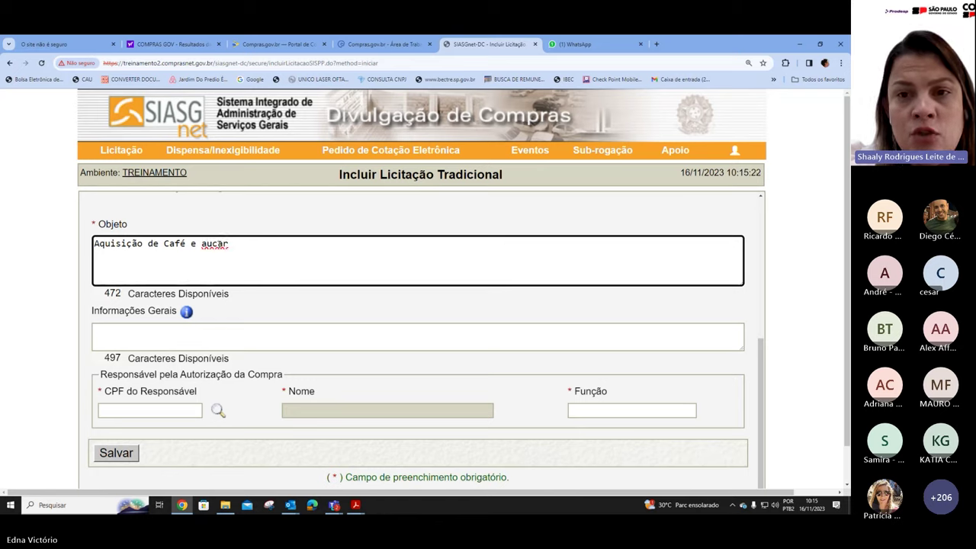
pyautogui.write('ç')
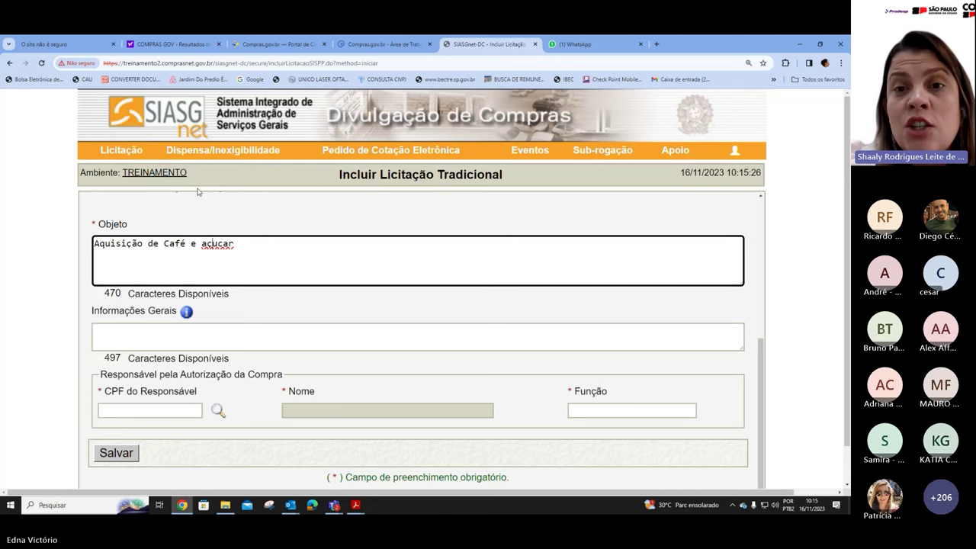
# - Enter the CPF do Responsável for the purchase authorization and look up the matching name
pyautogui.scroll(-1, 176, 341)
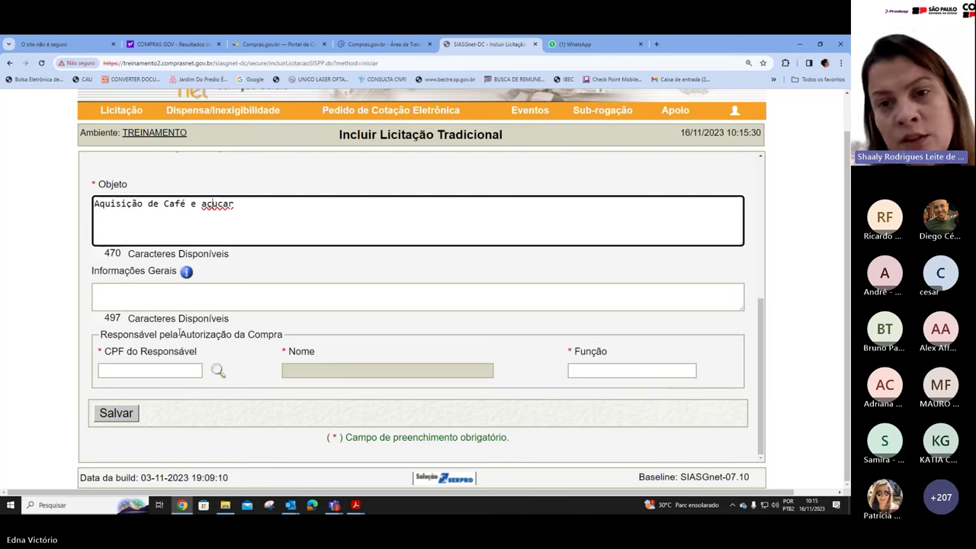
pyautogui.click(144, 366)
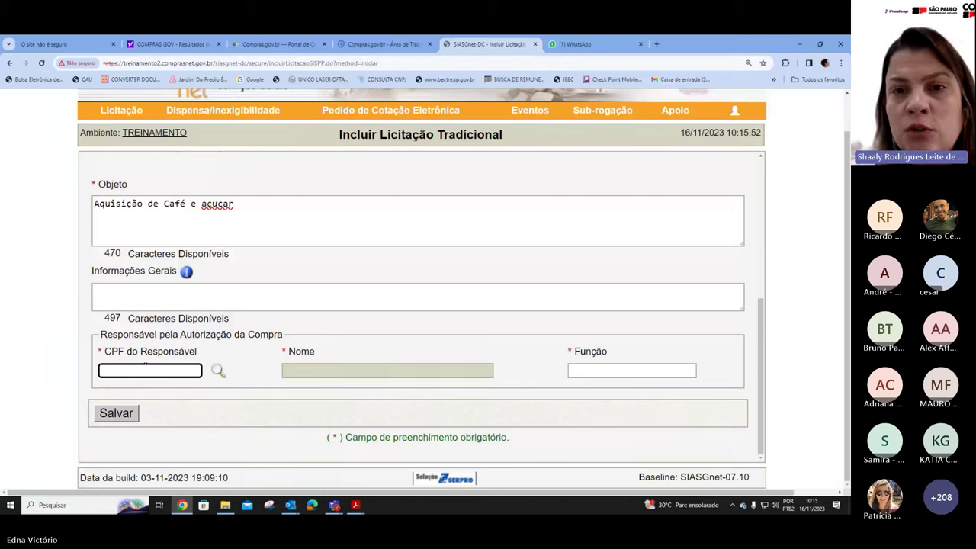
pyautogui.write('***********')
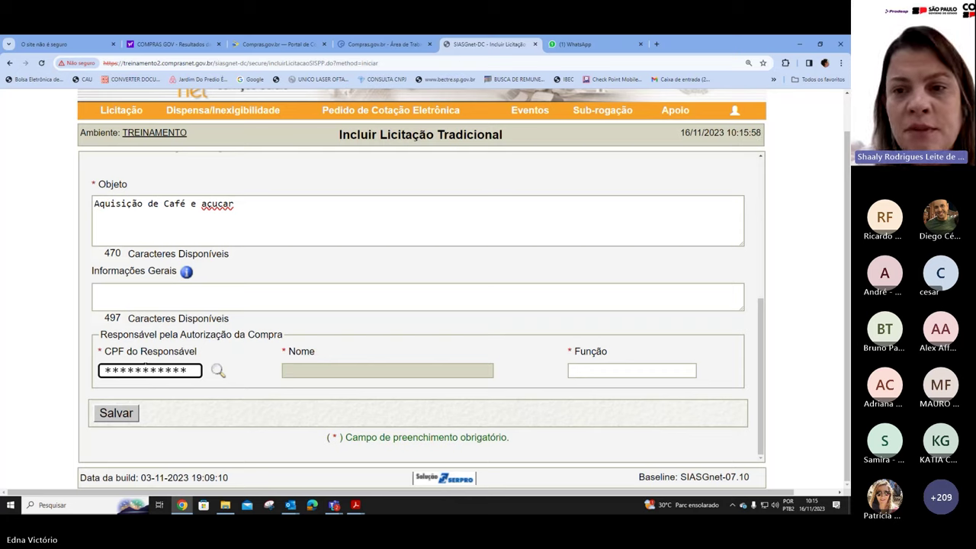
pyautogui.click(218, 372)
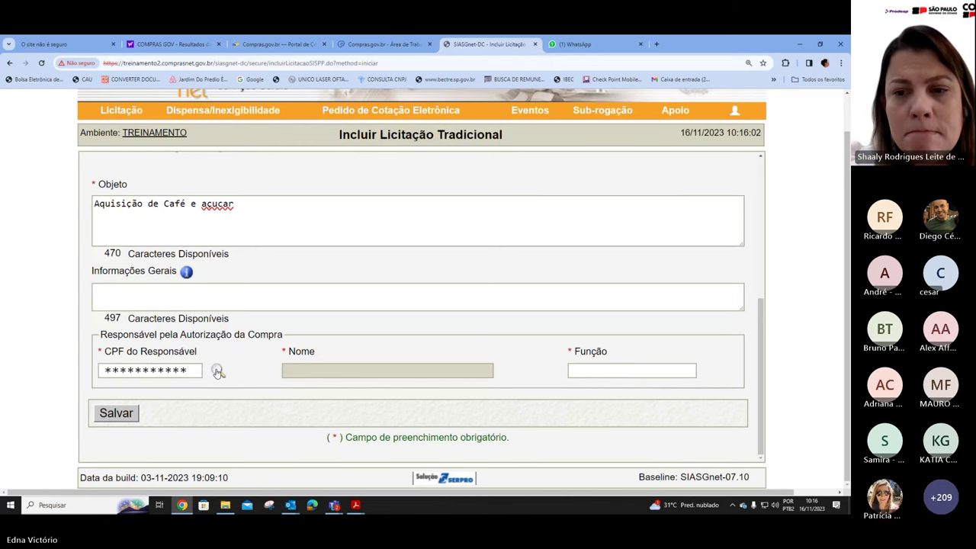
# - Set the Função of the authorizing officer to Ordenador de Despesa and save the bid
pyautogui.click(577, 371)
pyautogui.write('O')
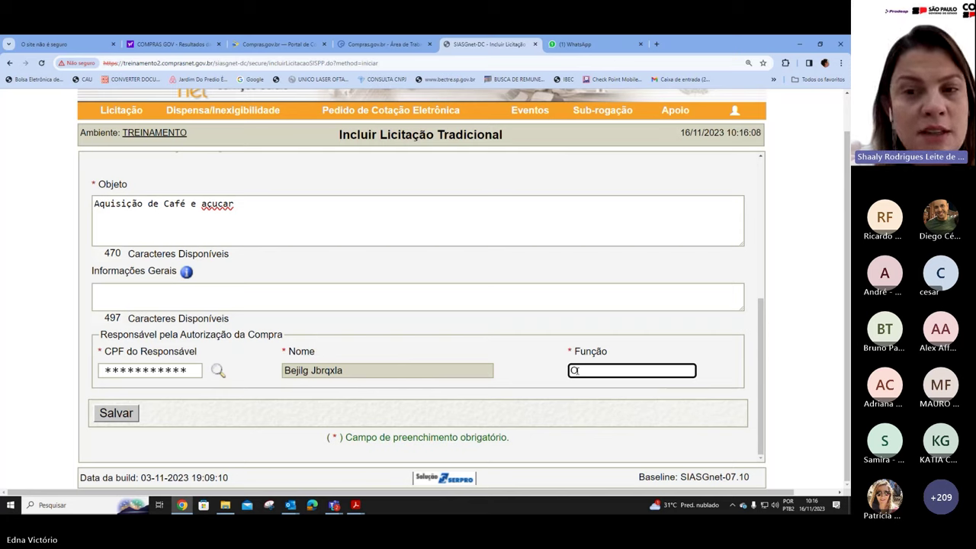
pyautogui.write('rdenador')
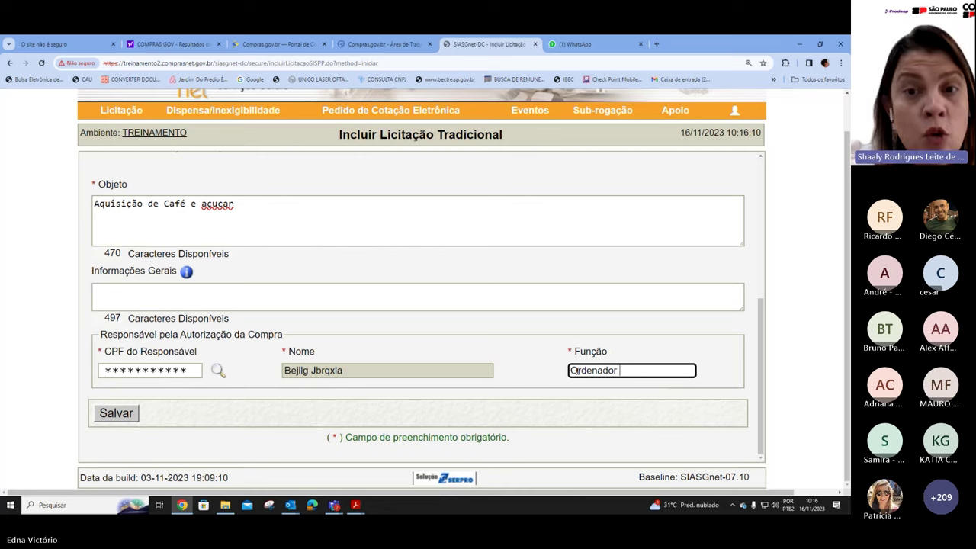
pyautogui.write(' de Despesa')
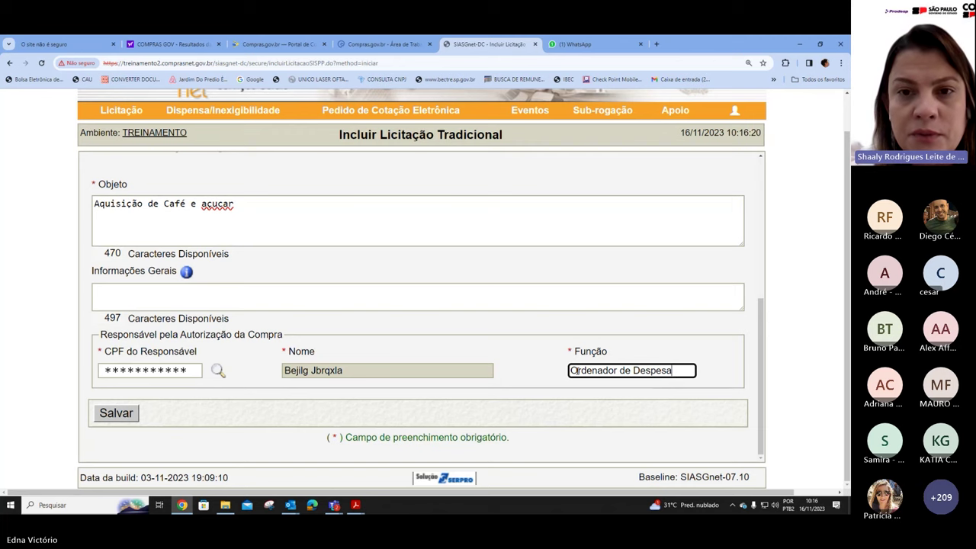
pyautogui.click(106, 416)
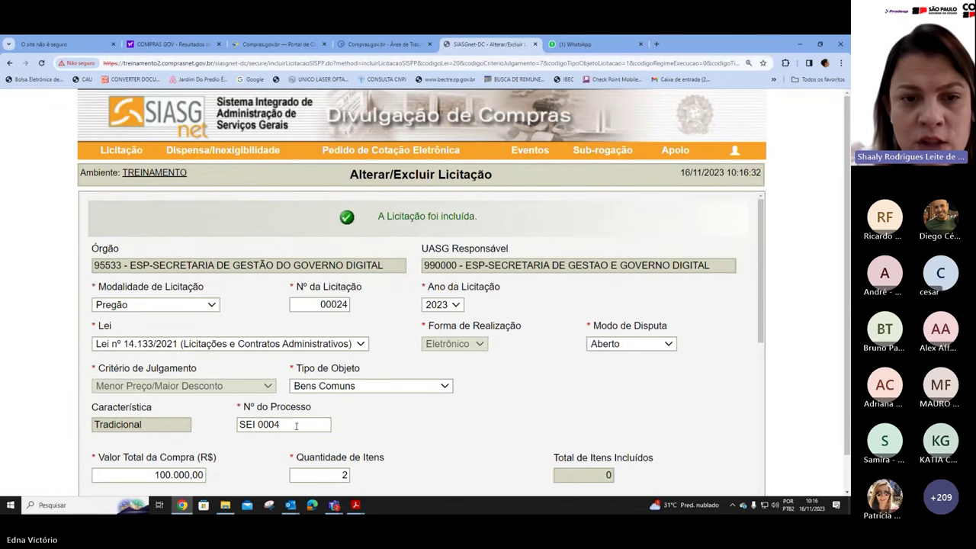
# - Go to the Itens of the saved bid and start including items
pyautogui.scroll(-6, 267, 343)
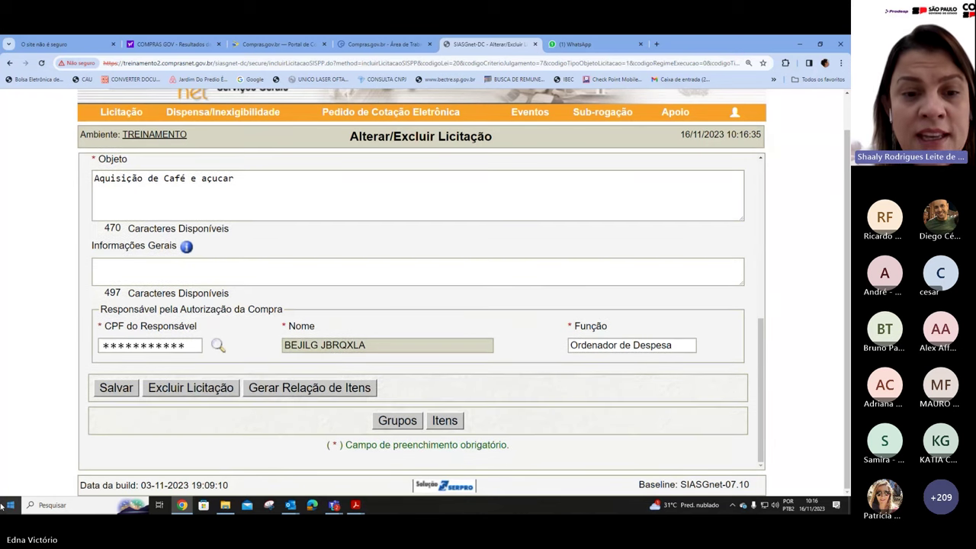
pyautogui.click(447, 421)
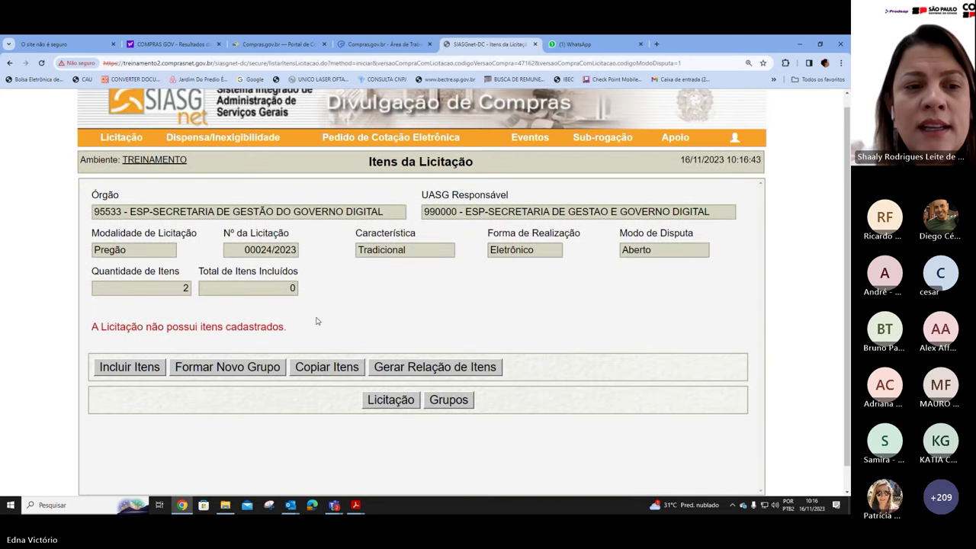
pyautogui.scroll(-1, 145, 345)
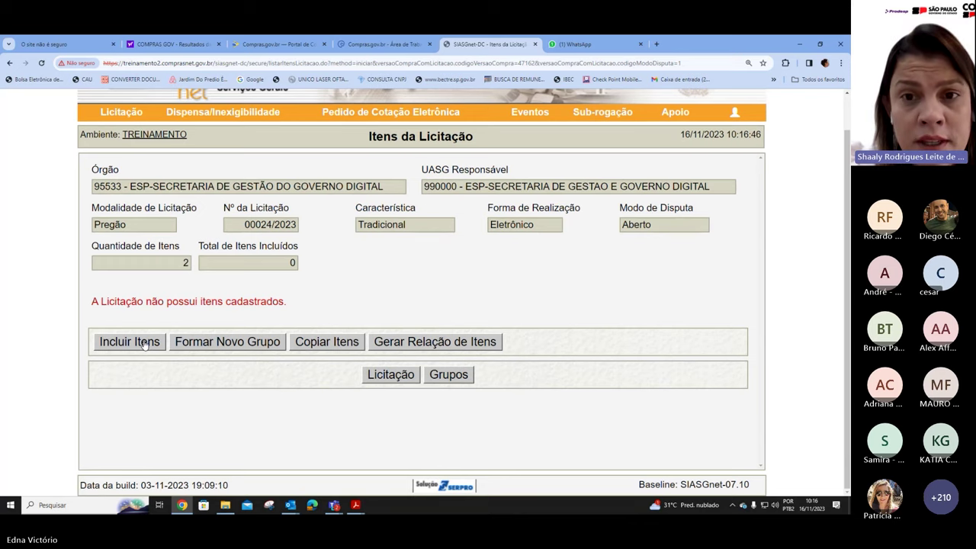
pyautogui.click(143, 344)
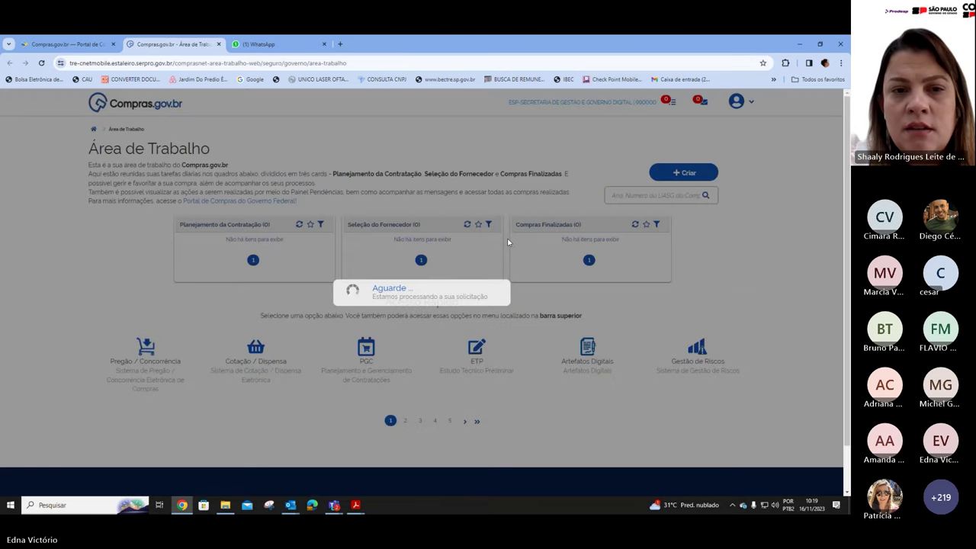
# - Open the Divulgação de Compras system from the second page of Acesso Rápido in the Área de Trabalho
pyautogui.scroll(-3, 338, 279)
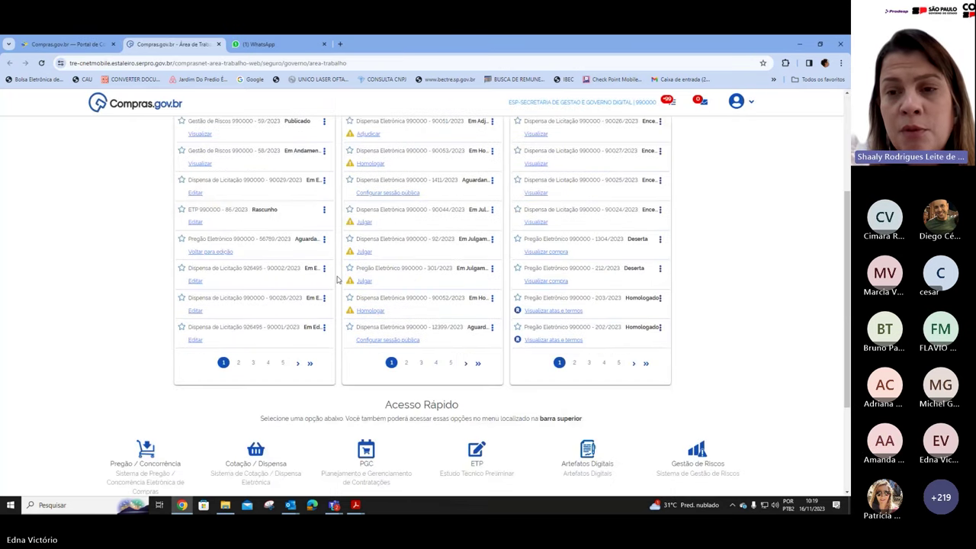
pyautogui.scroll(-2, 362, 381)
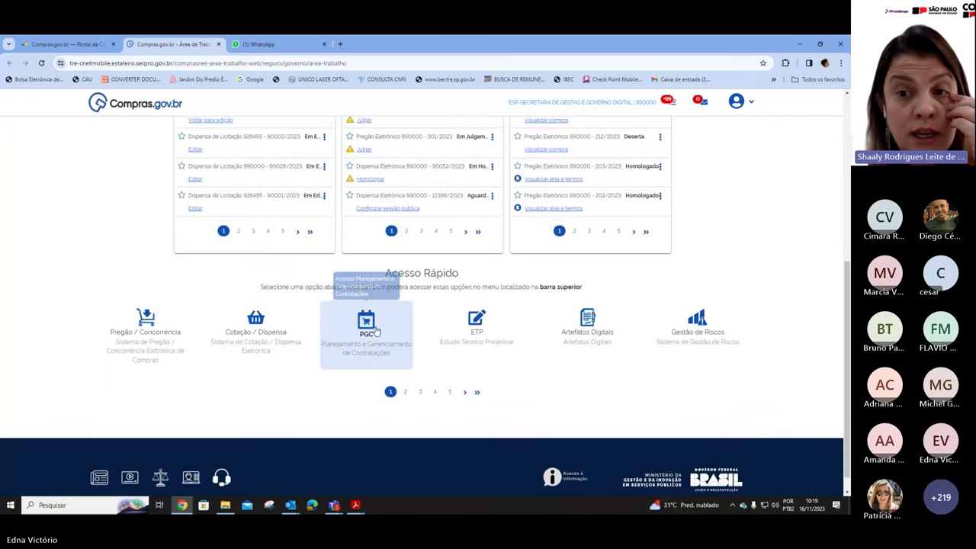
pyautogui.click(405, 392)
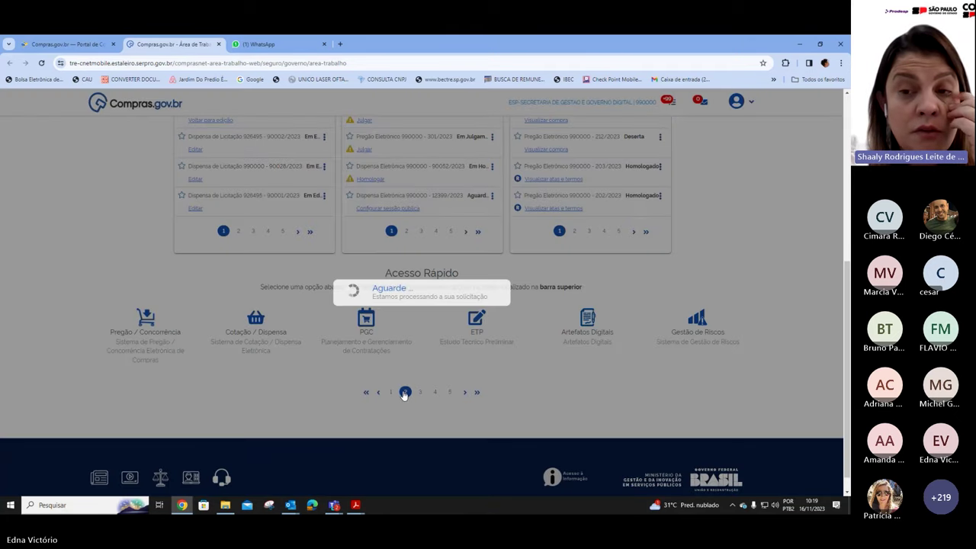
pyautogui.click(370, 327)
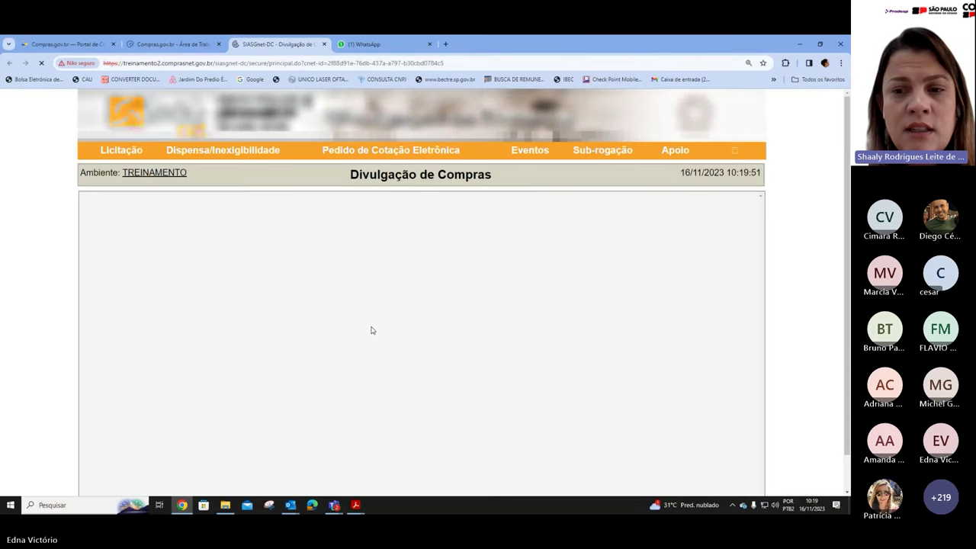
pyautogui.moveTo(128, 160)
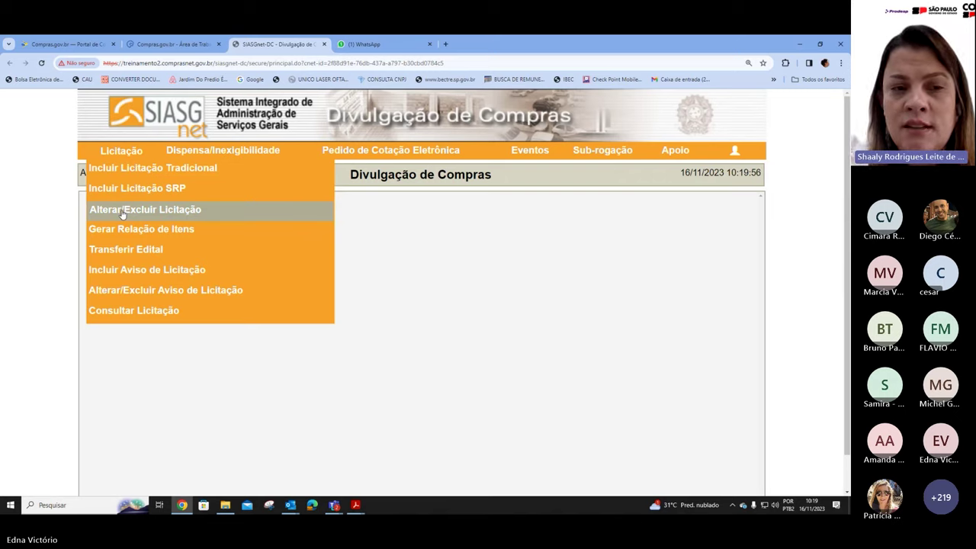
pyautogui.moveTo(120, 212); pyautogui.dragTo(431, 231)
pyautogui.click(432, 231)
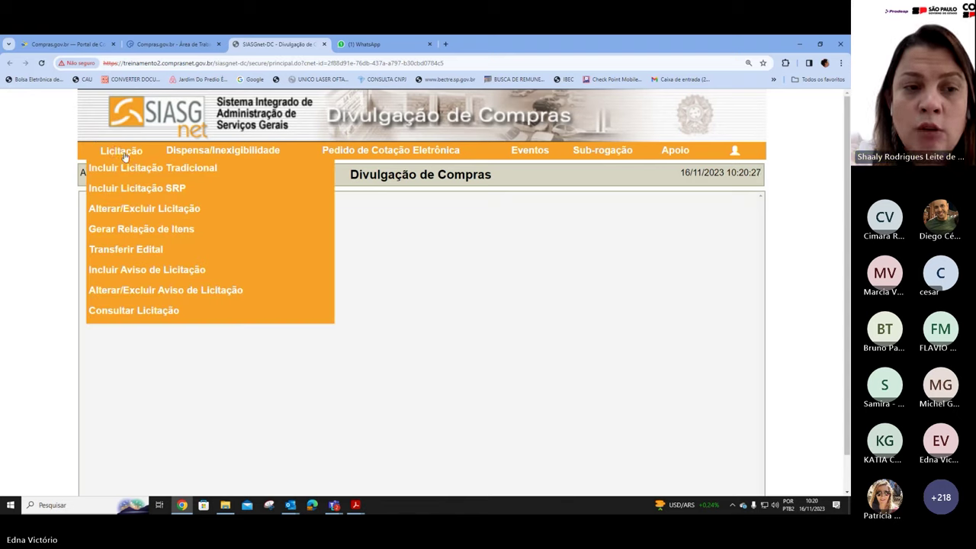
# - Search under Alterar/Excluir Licitação for bid number 00024 of 2023 with the modality Pregão
pyautogui.click(113, 210)
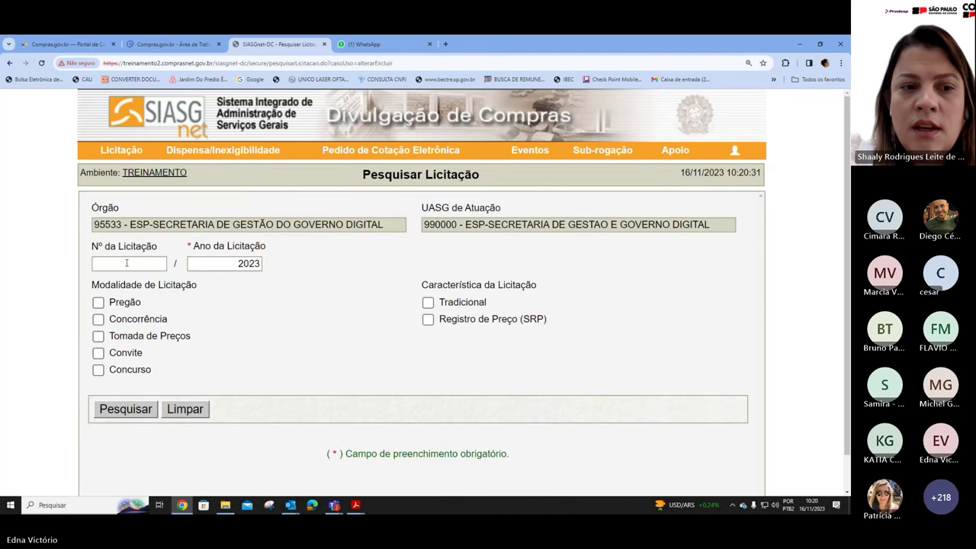
pyautogui.click(127, 262)
pyautogui.write('00024')
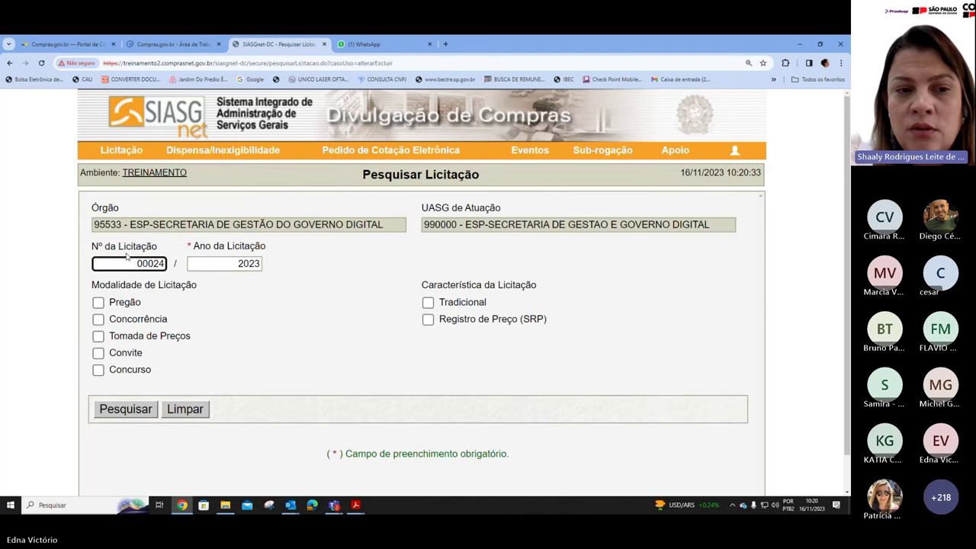
pyautogui.click(98, 303)
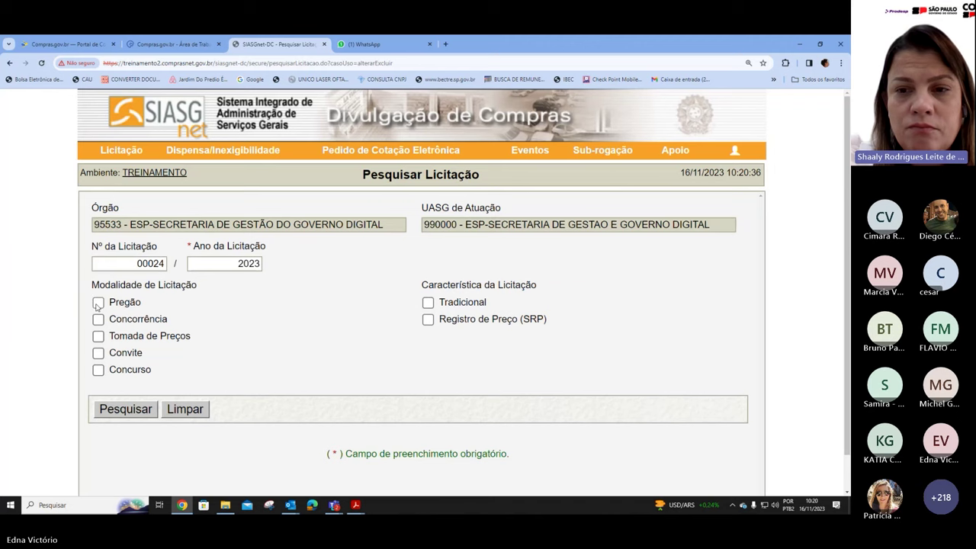
pyautogui.click(126, 410)
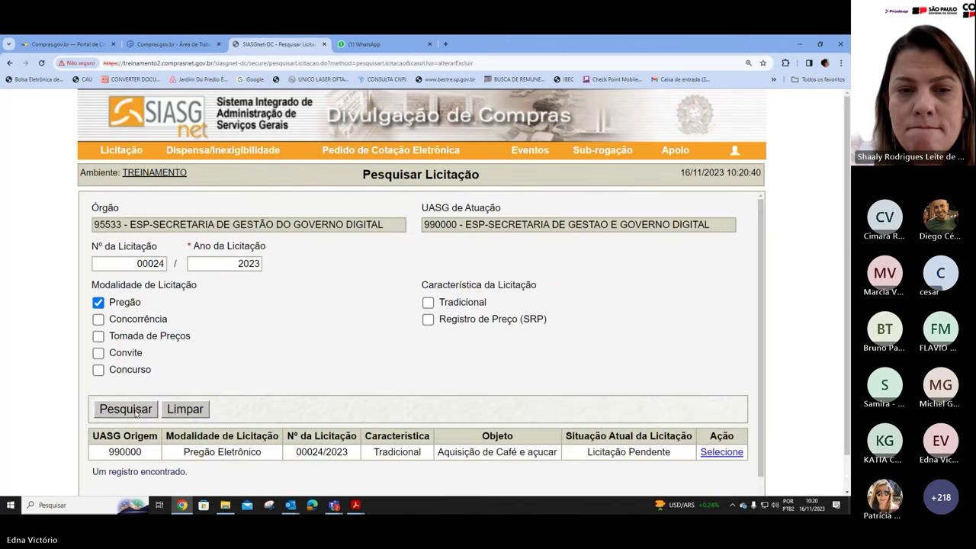
pyautogui.scroll(-1, 322, 344)
pyautogui.scroll(-2, 348, 380)
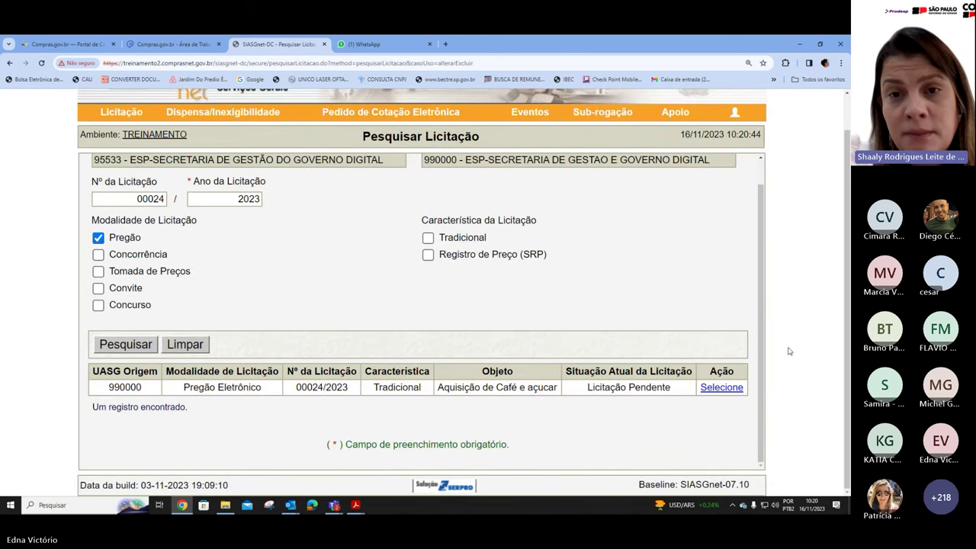
# - Select the pending Pregão 00024/2023, go to its Itens and start including items from the catalogue
pyautogui.click(713, 389)
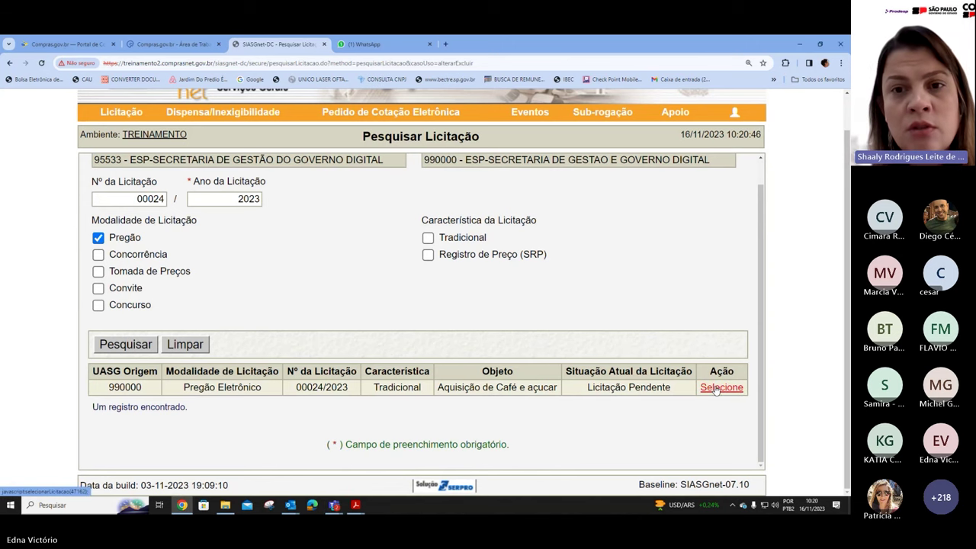
pyautogui.click(722, 389)
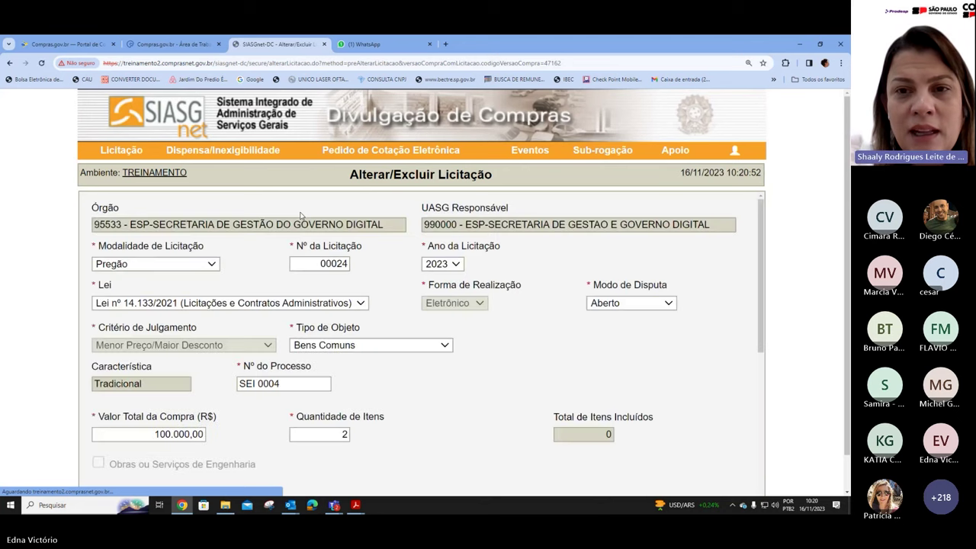
pyautogui.scroll(-2, 190, 219)
pyautogui.scroll(-3, 190, 219)
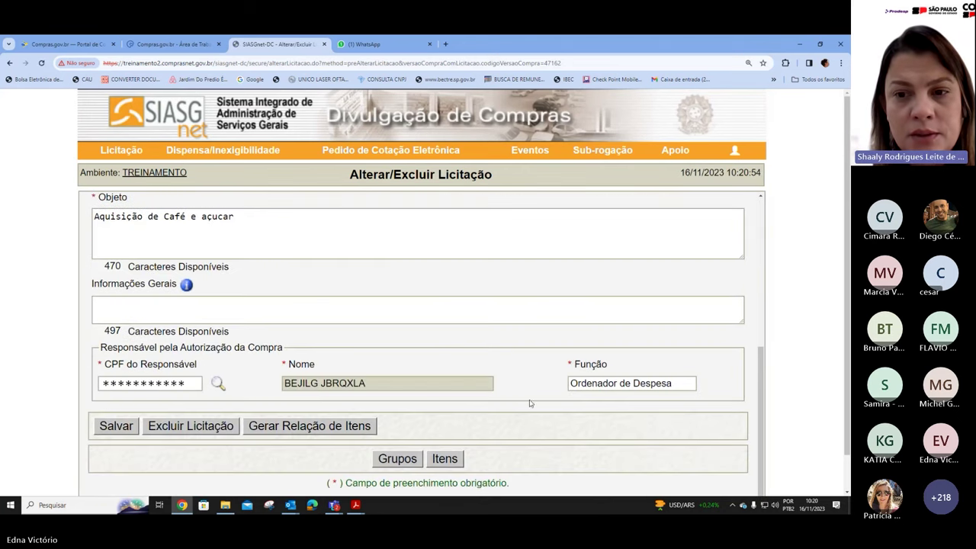
pyautogui.click(445, 459)
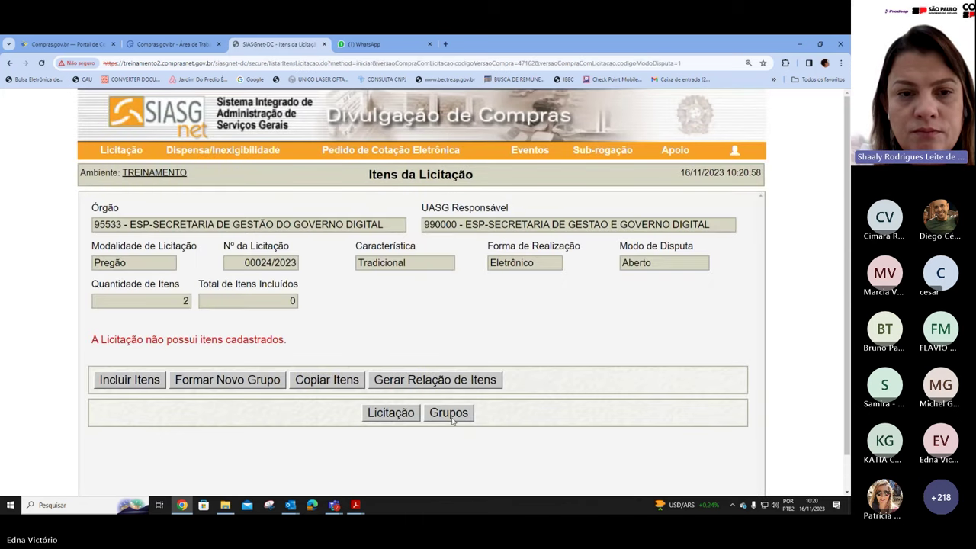
pyautogui.click(129, 380)
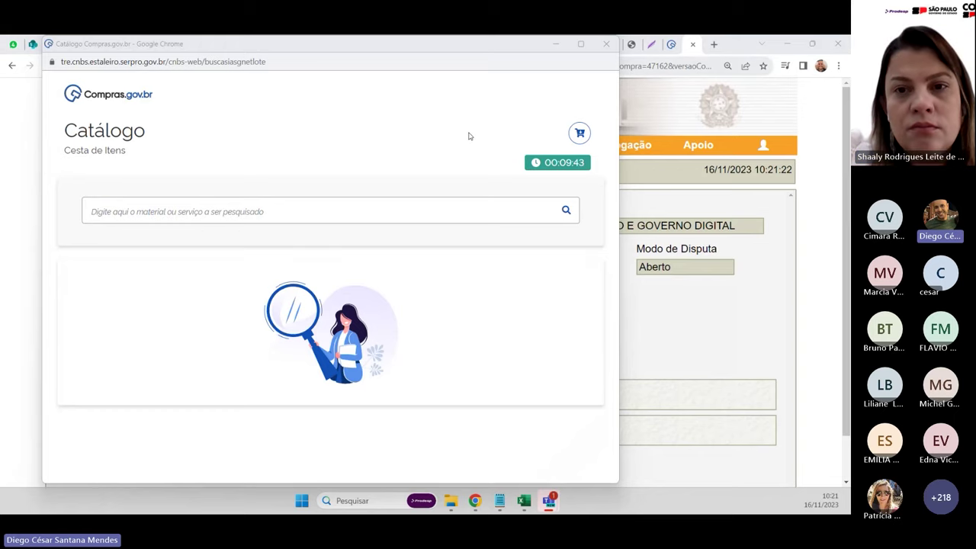
# - Search the catalogue for "café" and list the matching materials instead of services
pyautogui.click(269, 208)
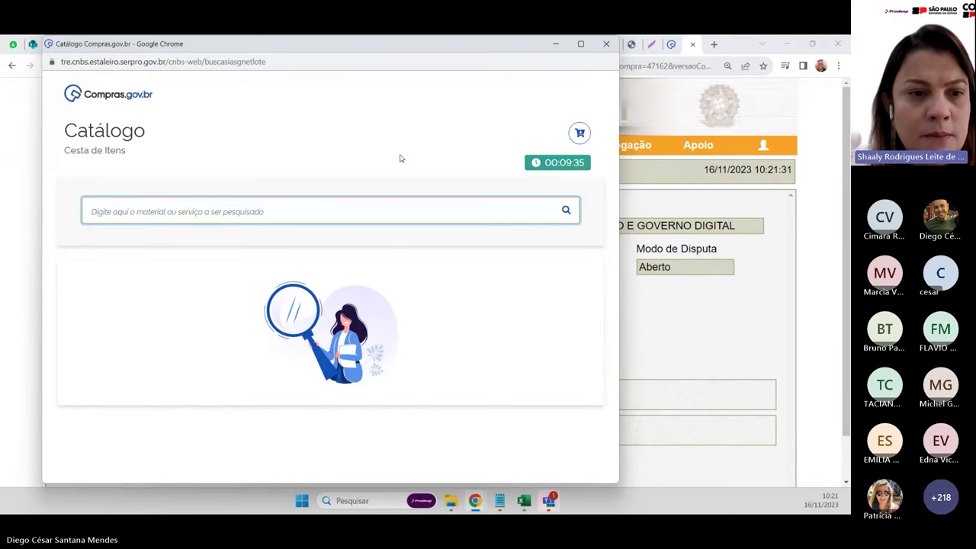
pyautogui.write('cafe')
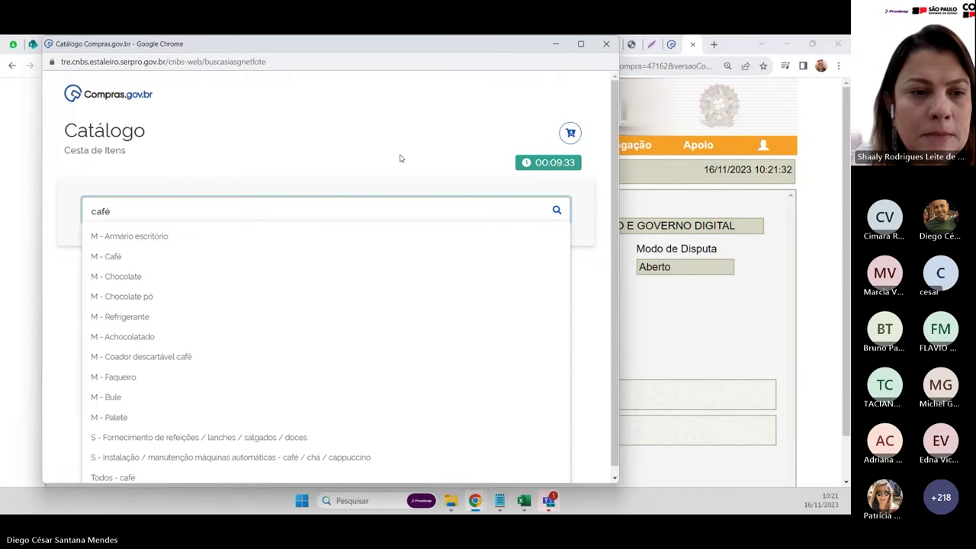
pyautogui.press('Return')
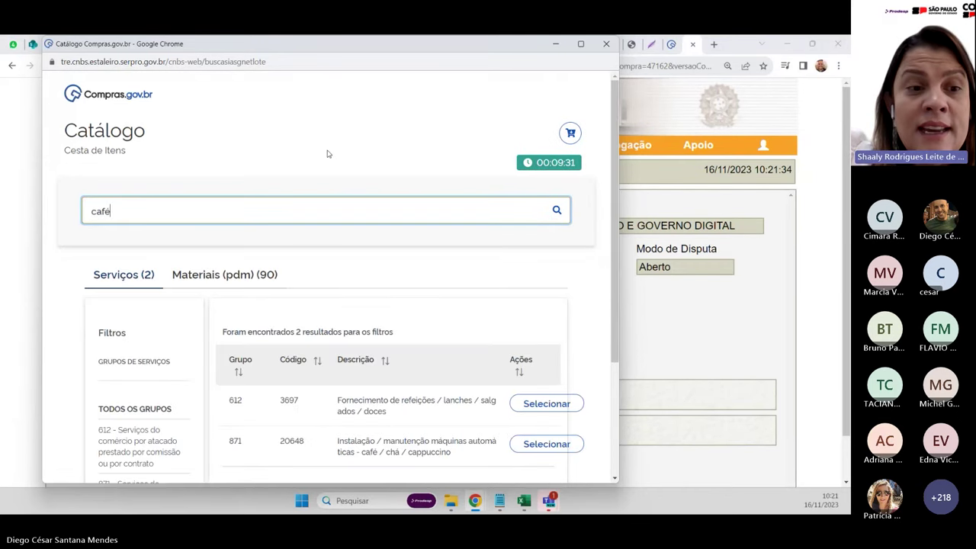
pyautogui.scroll(-2, 330, 147)
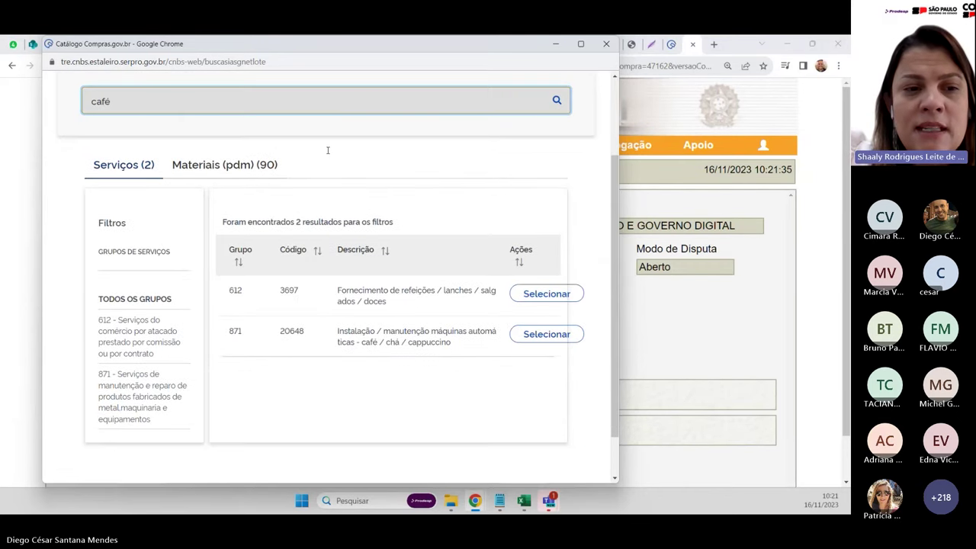
pyautogui.click(202, 168)
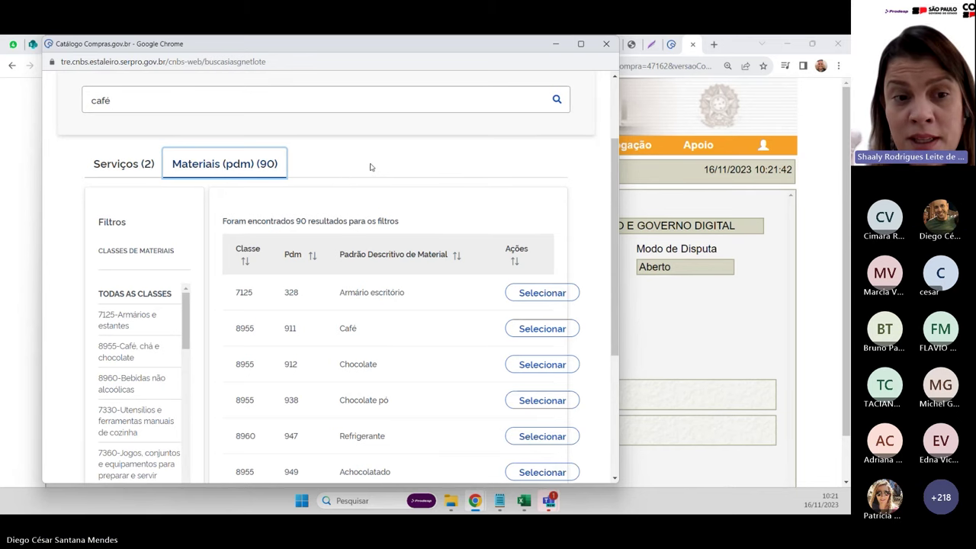
# - Select the Café material standard with Pdm 911 from the list of materials
pyautogui.scroll(-1, 374, 177)
pyautogui.scroll(-3, 376, 158)
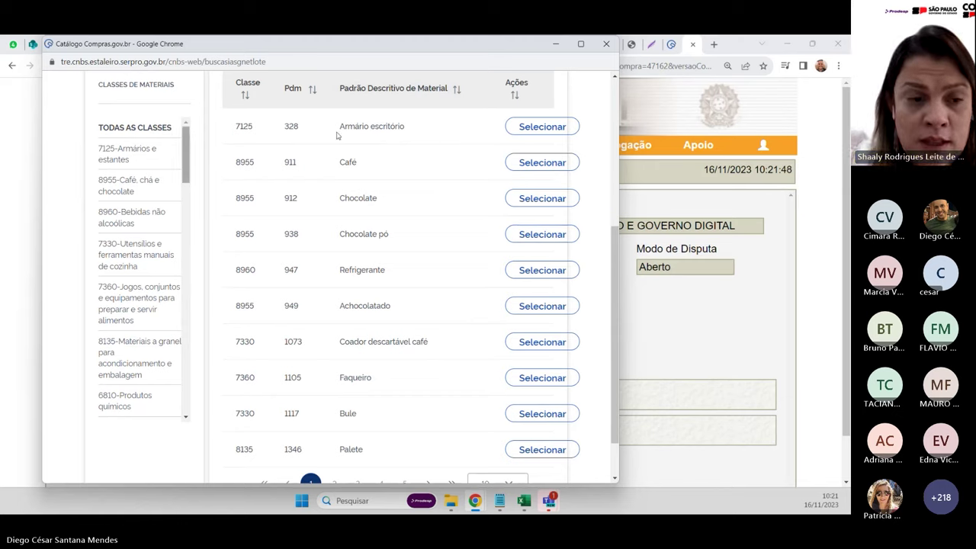
pyautogui.doubleClick(344, 162)
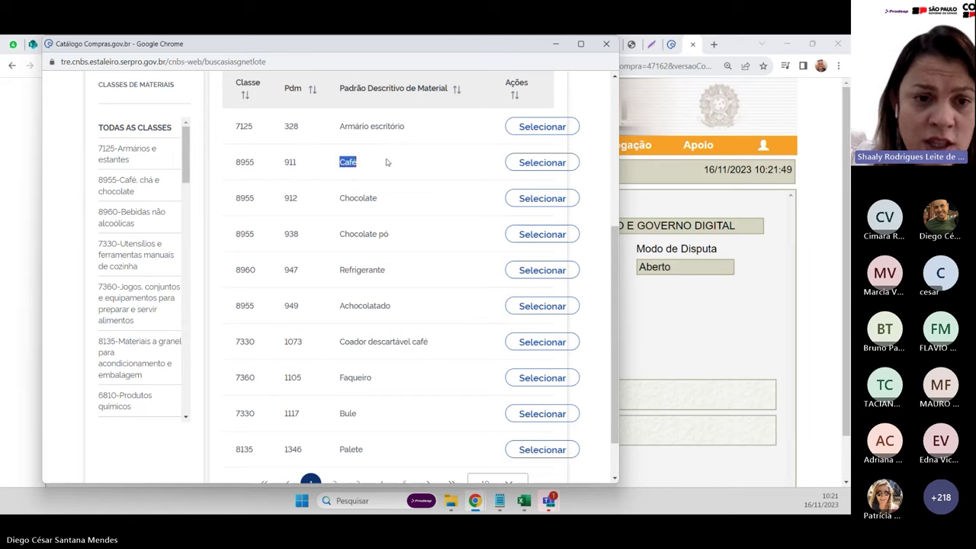
pyautogui.click(522, 164)
pyautogui.scroll(-1, 522, 164)
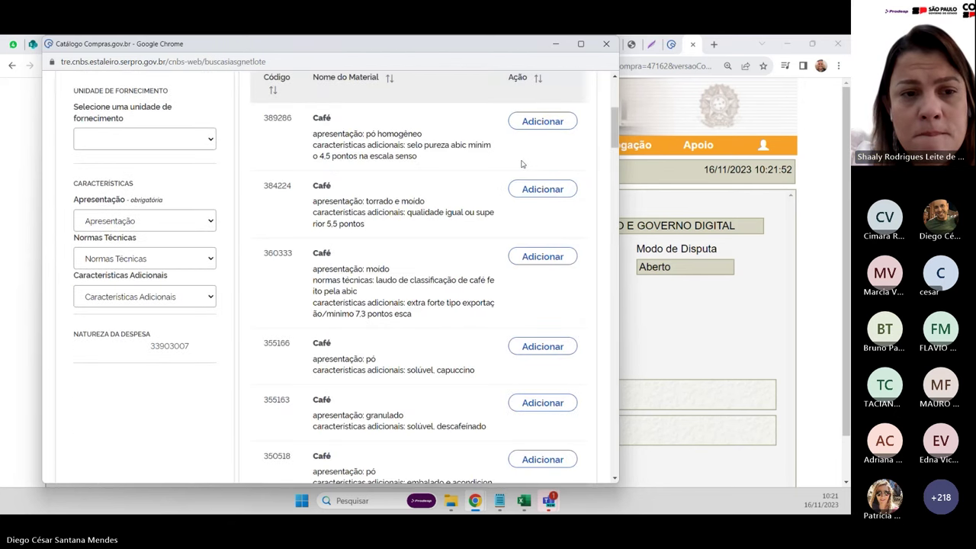
pyautogui.scroll(2, 477, 147)
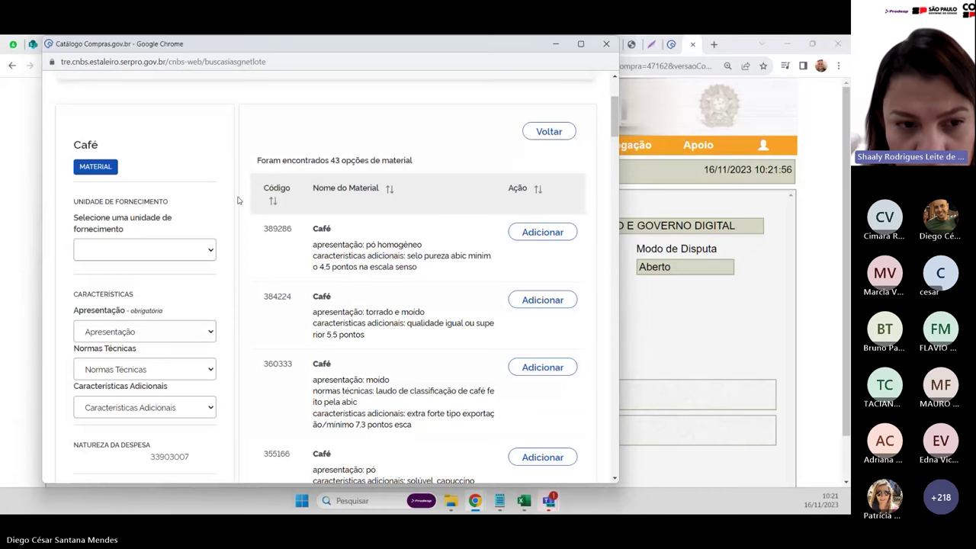
# - Set the supply unit for the Café material to Pacote 500 Grama
pyautogui.click(212, 254)
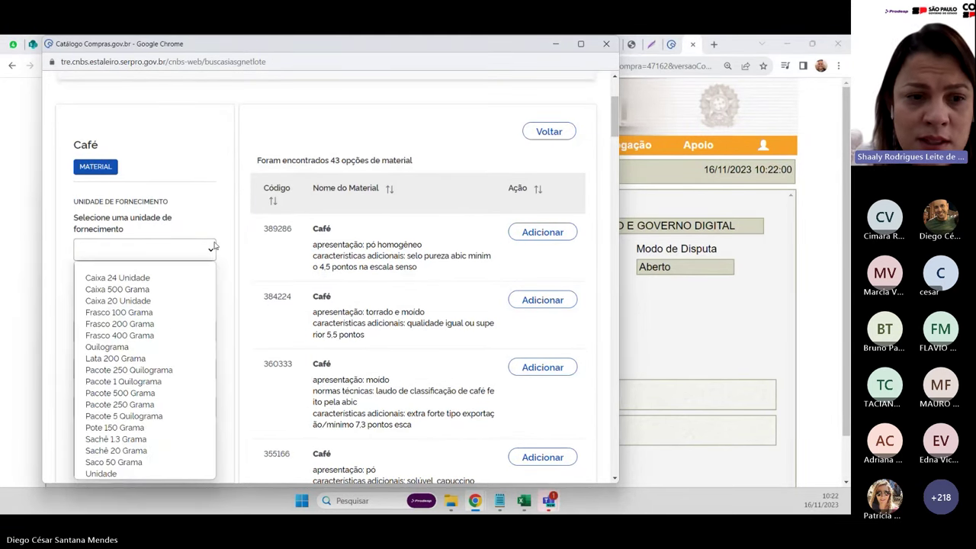
pyautogui.scroll(-2, 213, 245)
pyautogui.click(212, 141)
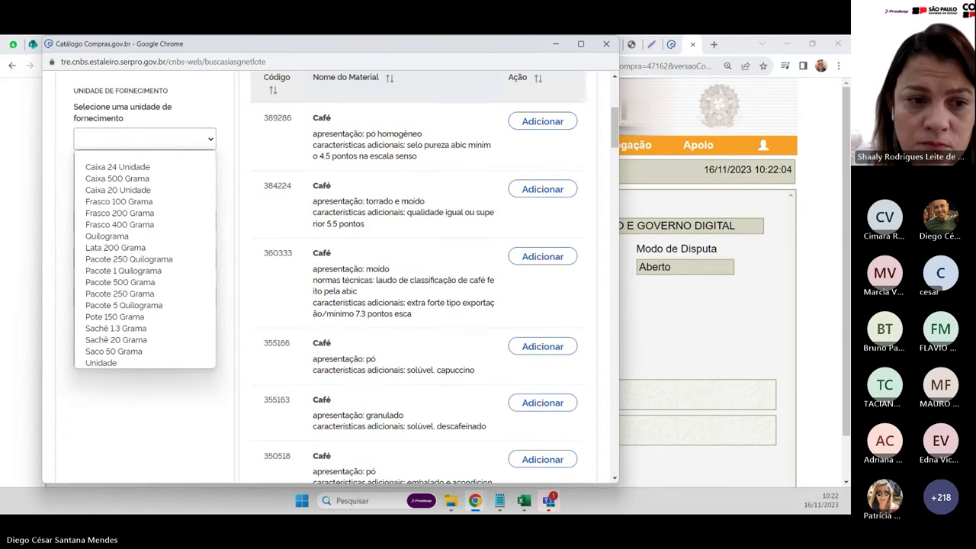
pyautogui.click(211, 140)
pyautogui.click(212, 139)
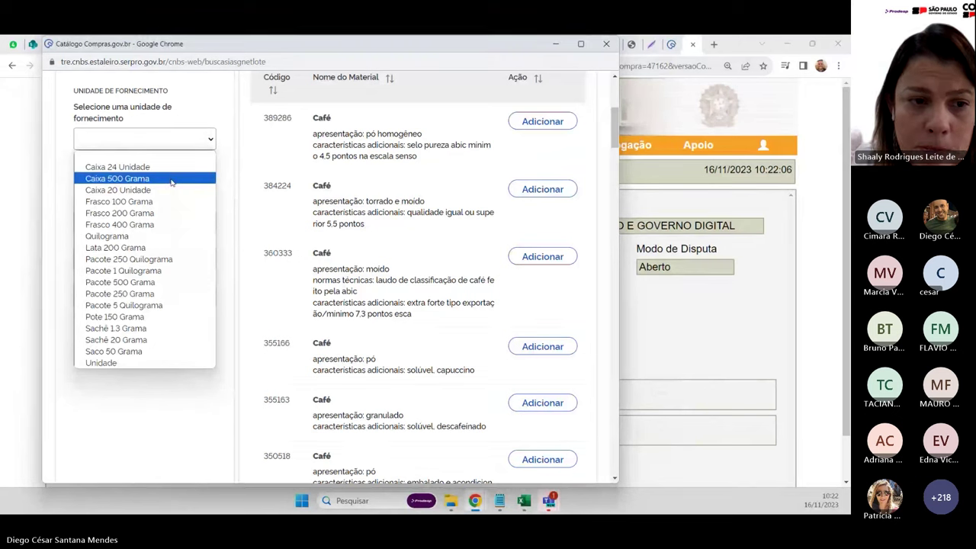
pyautogui.click(135, 283)
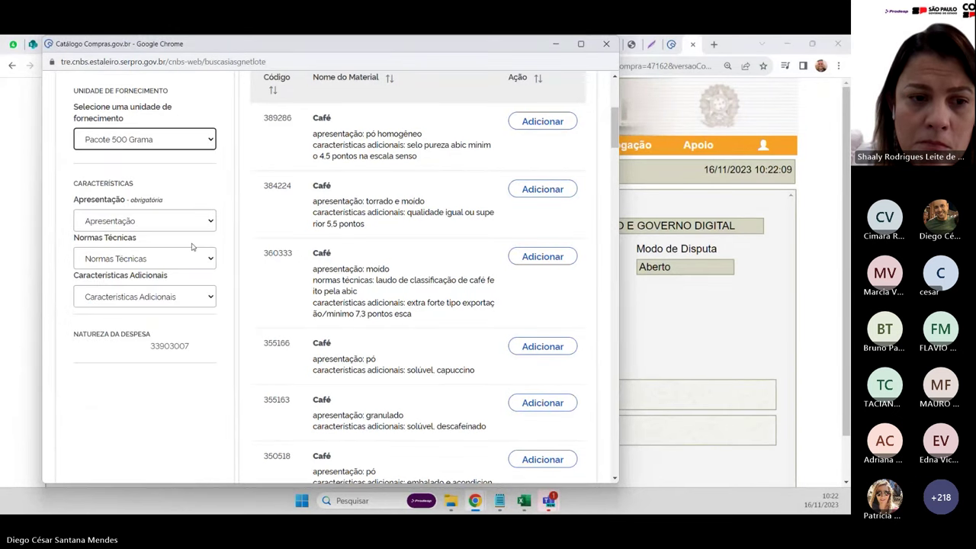
# - Add the homogeneous powder Café with code 389286 to the item basket and view the selected items
pyautogui.click(525, 126)
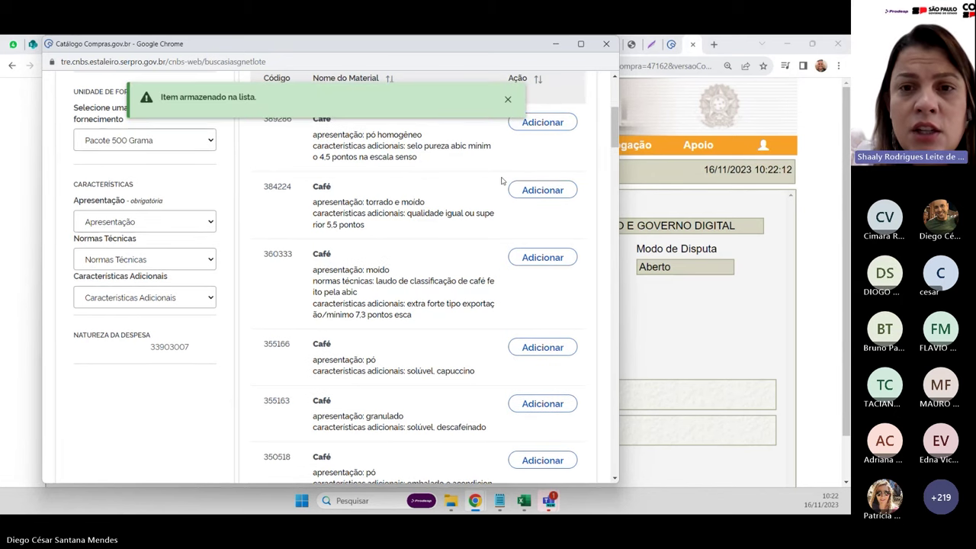
pyautogui.scroll(3, 502, 181)
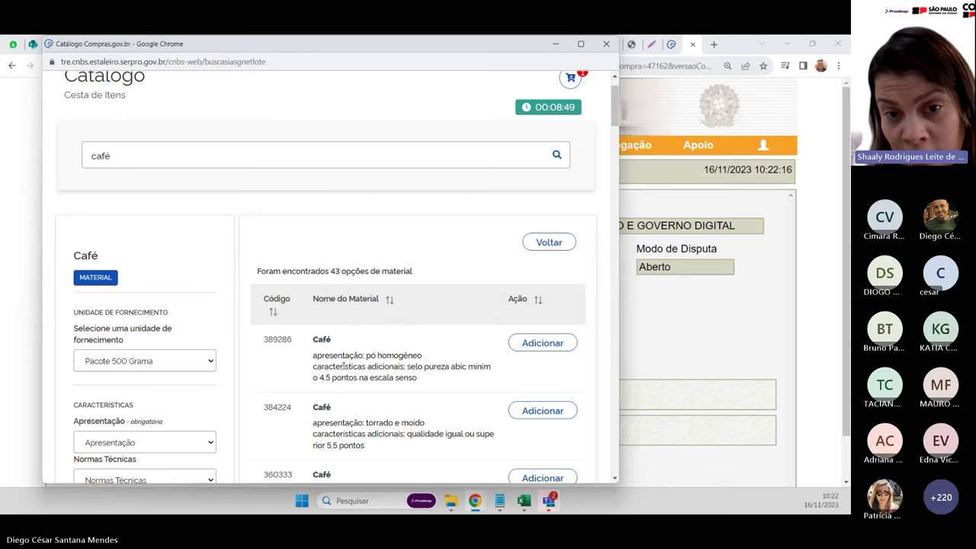
pyautogui.scroll(1, 475, 213)
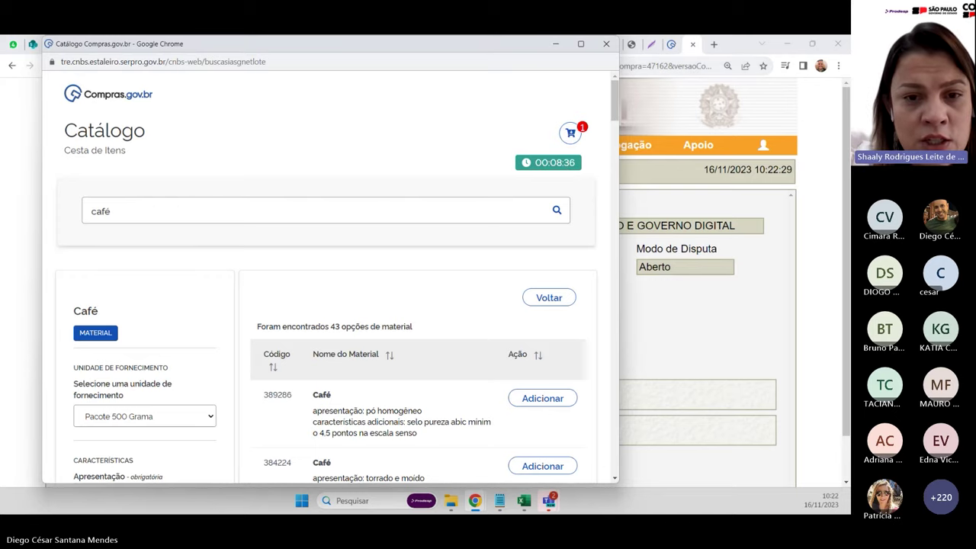
pyautogui.click(573, 134)
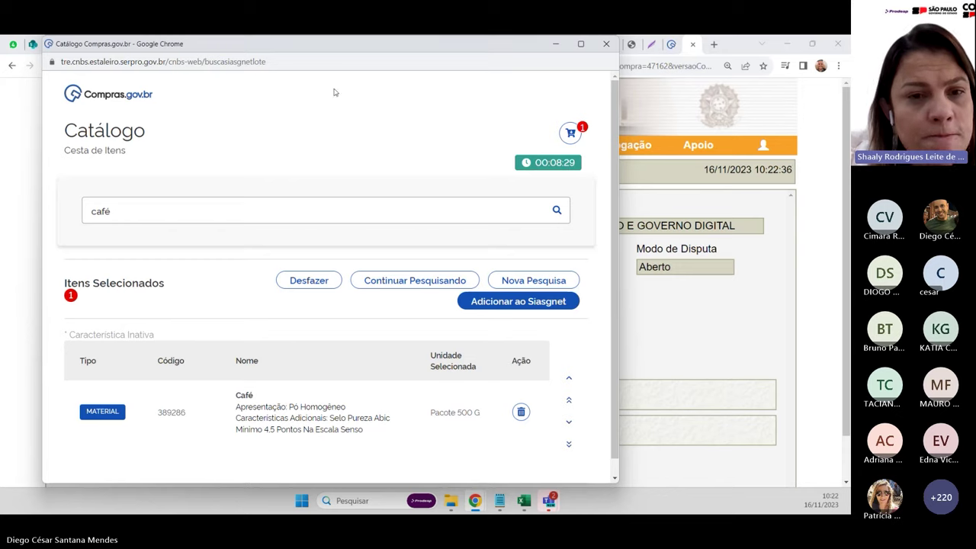
# - Replace the catalogue search term with "açucar" and search for matching materials
pyautogui.moveTo(122, 211); pyautogui.dragTo(55, 226)
pyautogui.write('açucar')
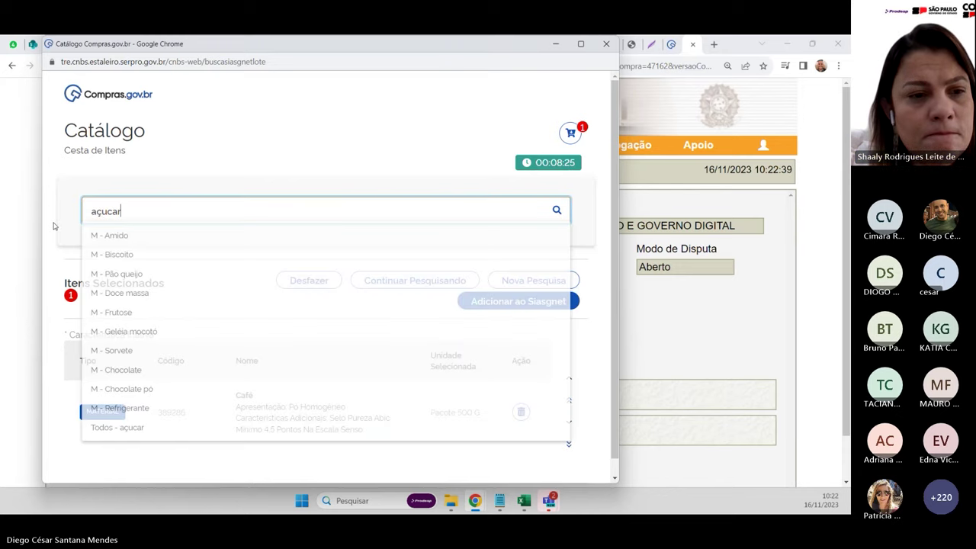
pyautogui.press('Return')
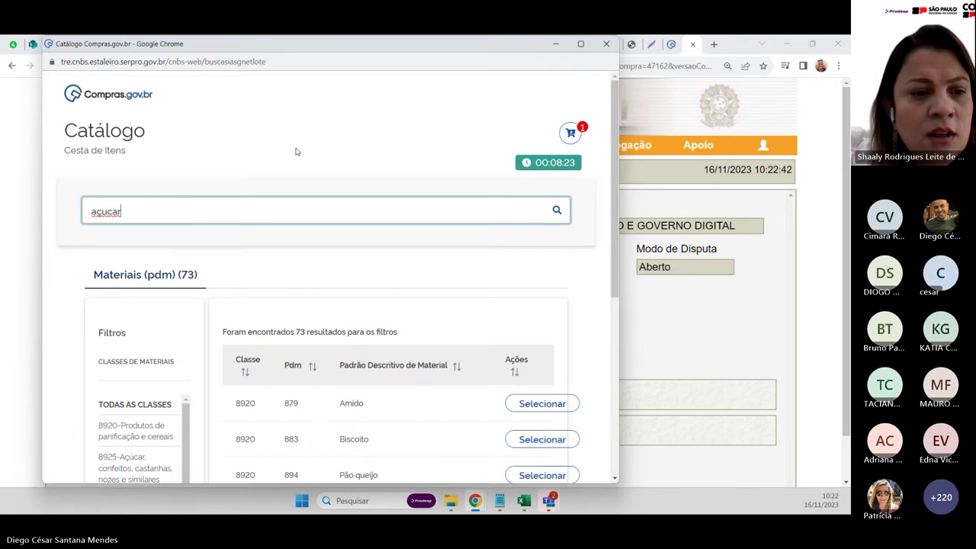
# - Filter the sugar search results by the material class 8925-Açúcar, confeitos, castanhas, nozes e similares
pyautogui.scroll(-2, 296, 150)
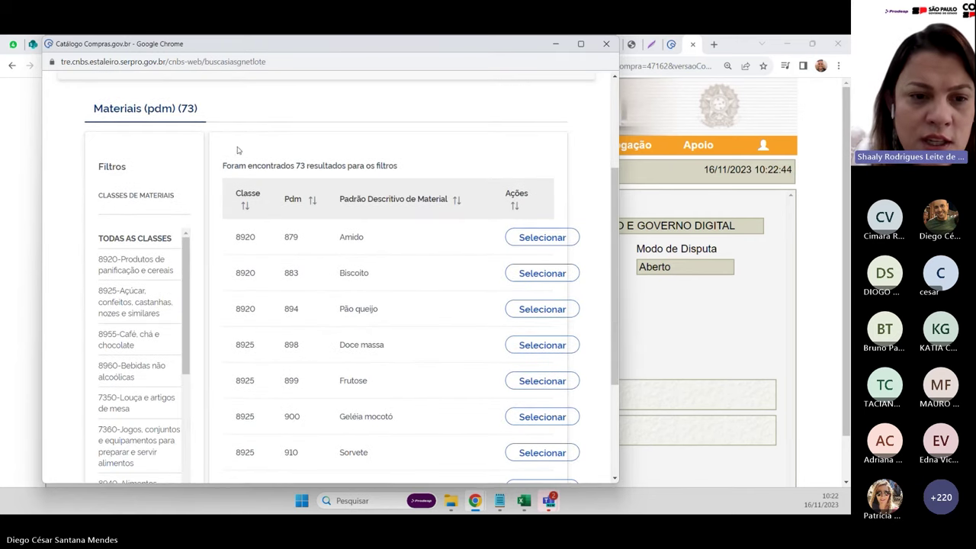
pyautogui.scroll(-1, 146, 206)
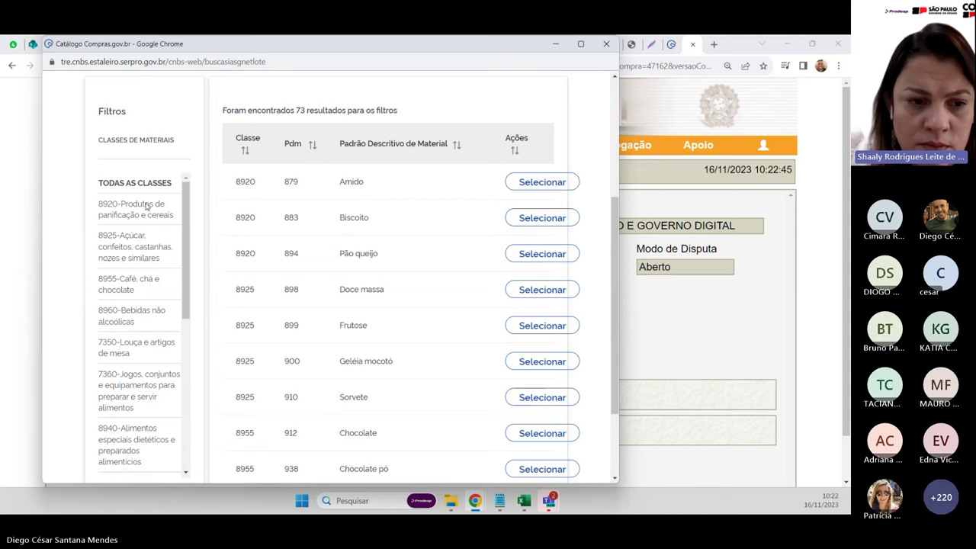
pyautogui.click(122, 245)
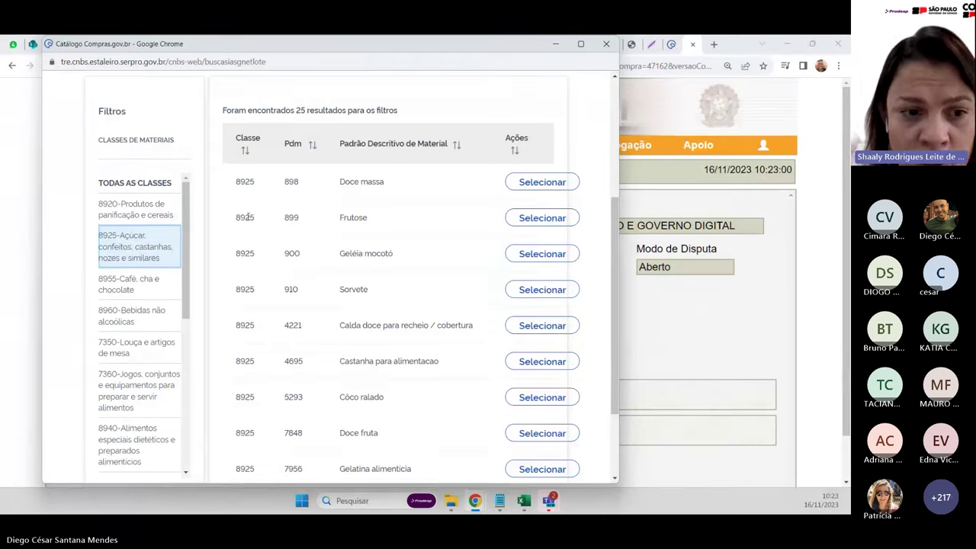
# - Select the Açúcar material standard with Pdm 2063 from the second page of the filtered results
pyautogui.scroll(-2, 355, 200)
pyautogui.scroll(4, 358, 198)
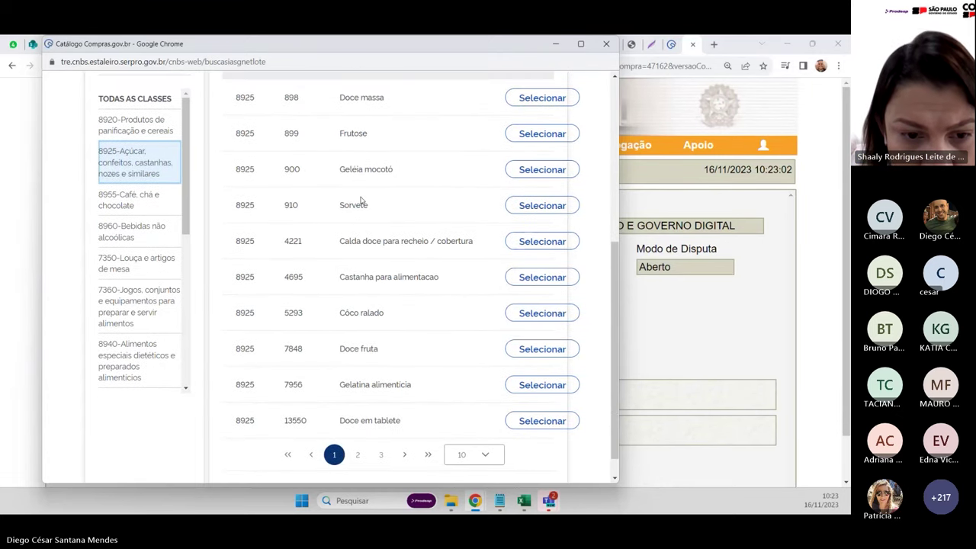
pyautogui.scroll(-3, 361, 198)
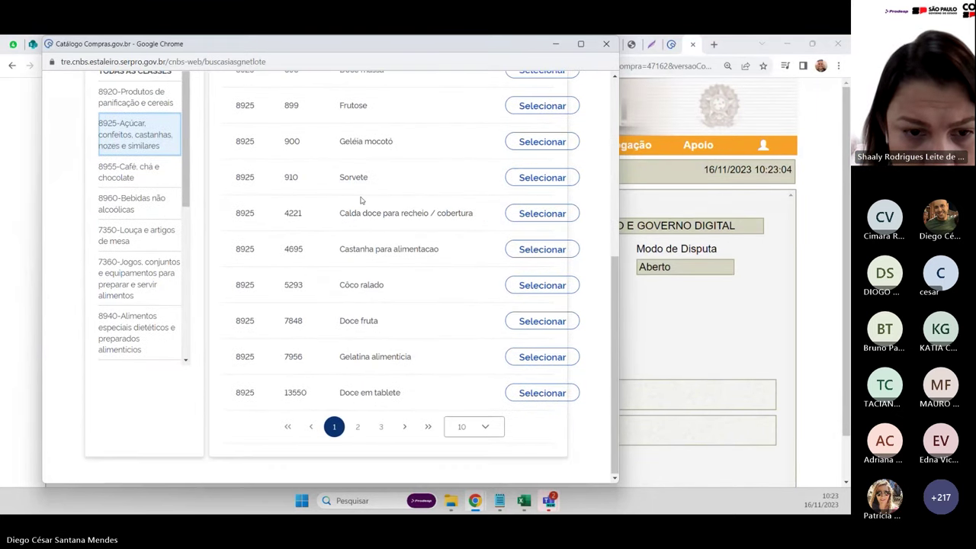
pyautogui.click(357, 426)
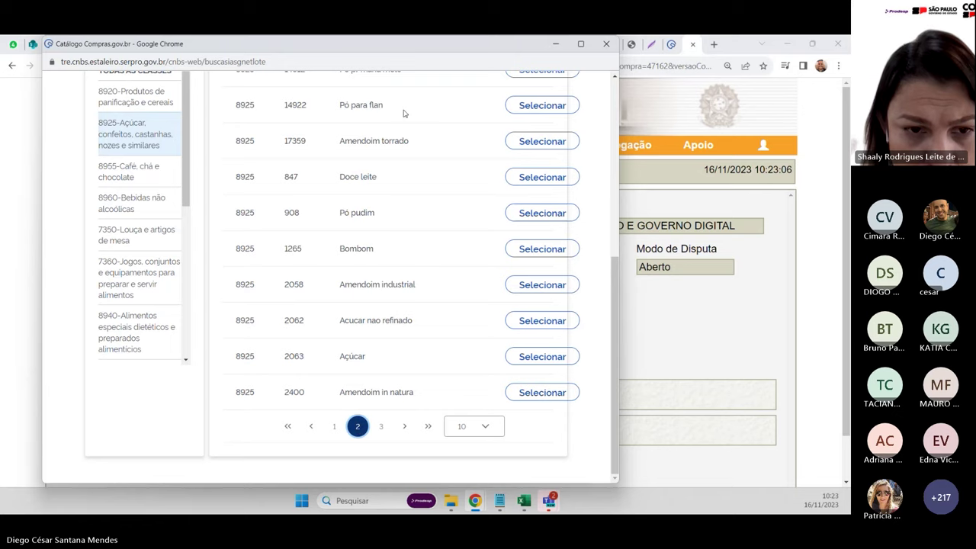
pyautogui.moveTo(330, 361); pyautogui.dragTo(371, 361)
pyautogui.click(374, 362)
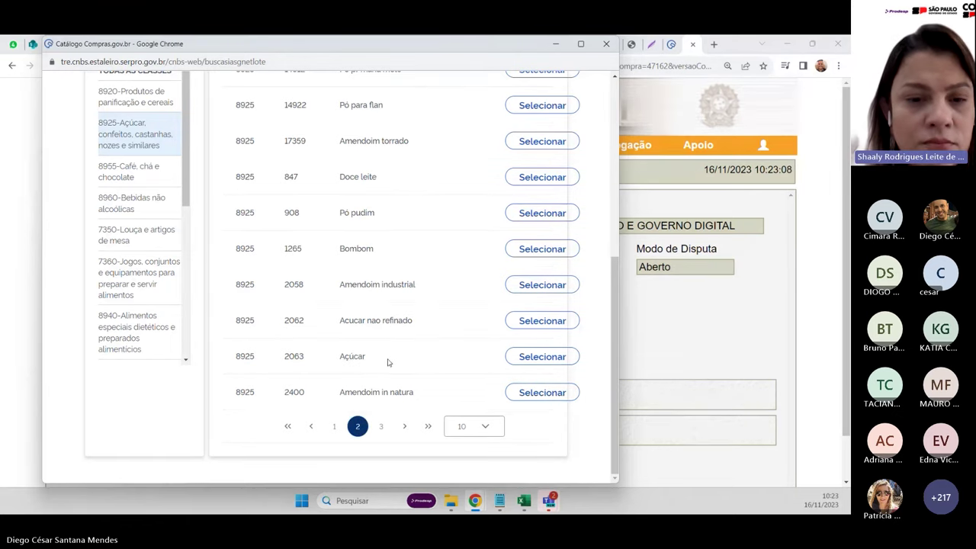
pyautogui.click(523, 364)
# - Set the supply unit for the Açúcar material to Pacote 1 Quilograma
pyautogui.scroll(-2, 523, 363)
pyautogui.scroll(1, 259, 229)
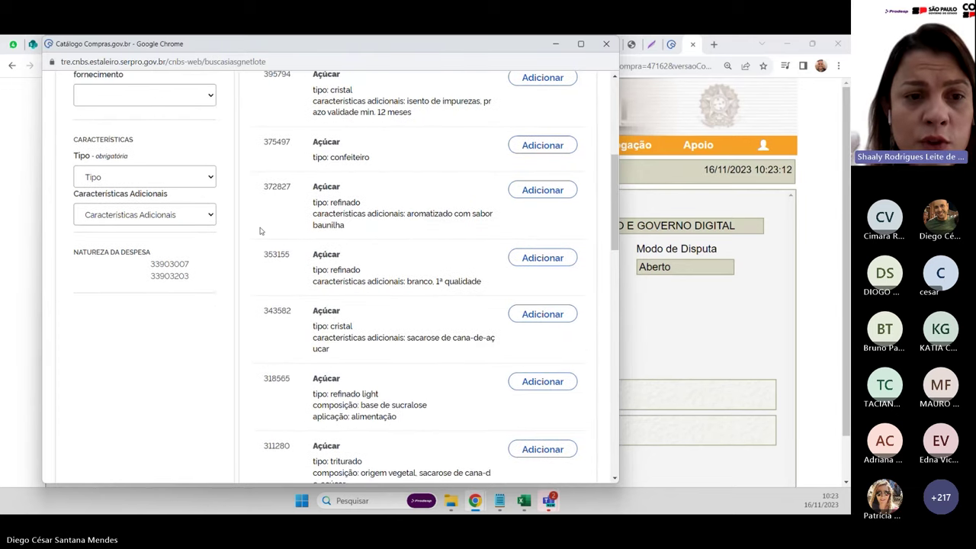
pyautogui.scroll(2, 259, 229)
pyautogui.scroll(-1, 252, 229)
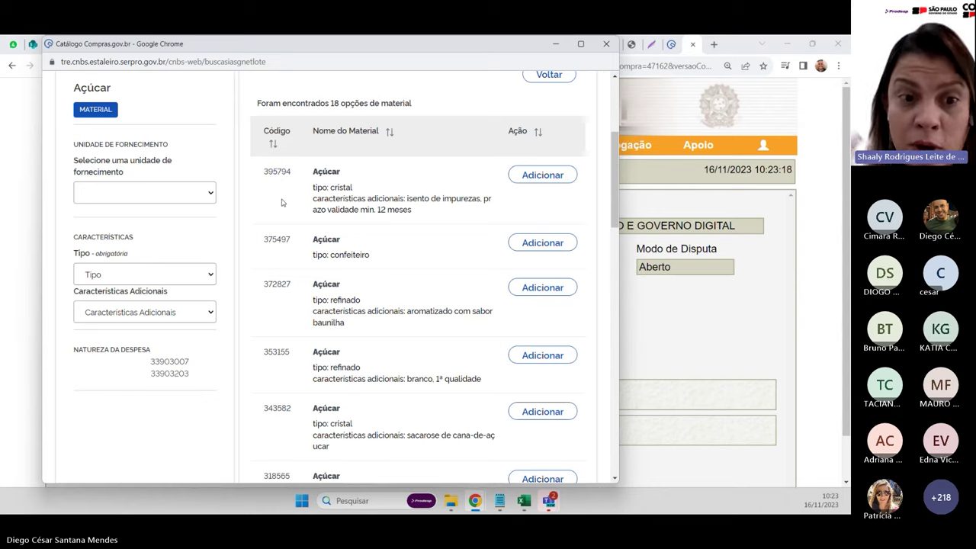
pyautogui.click(212, 196)
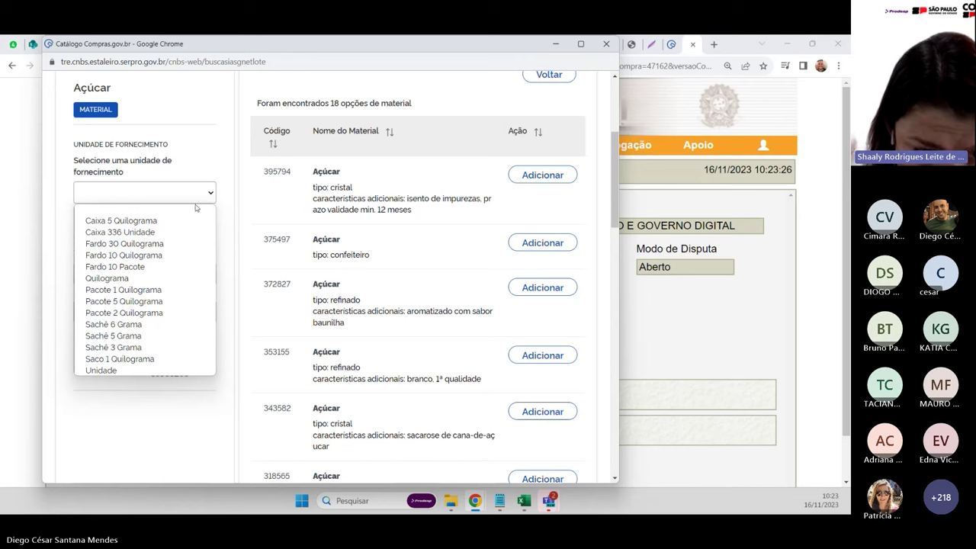
pyautogui.click(151, 290)
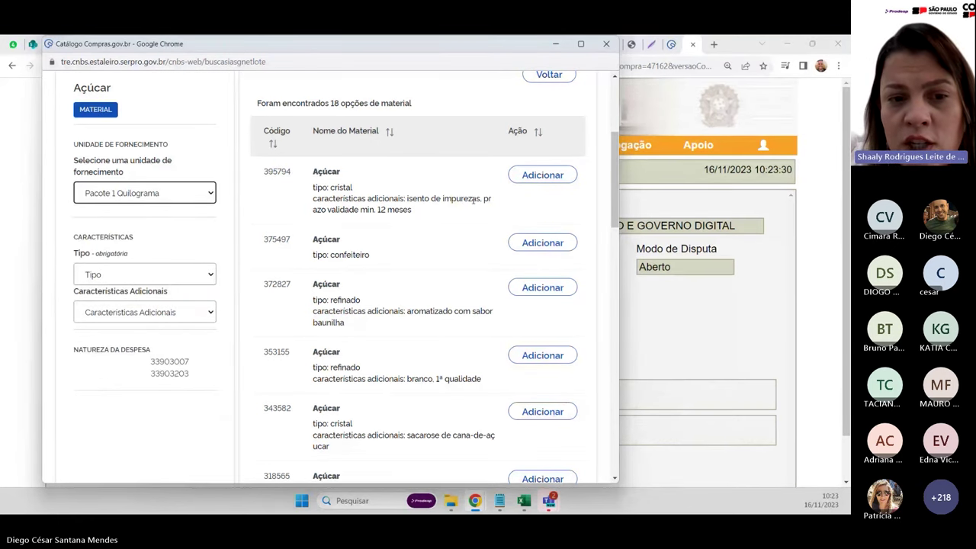
# - Add the cristal Açúcar with code 395794 to the item basket and dismiss the notification
pyautogui.doubleClick(340, 188)
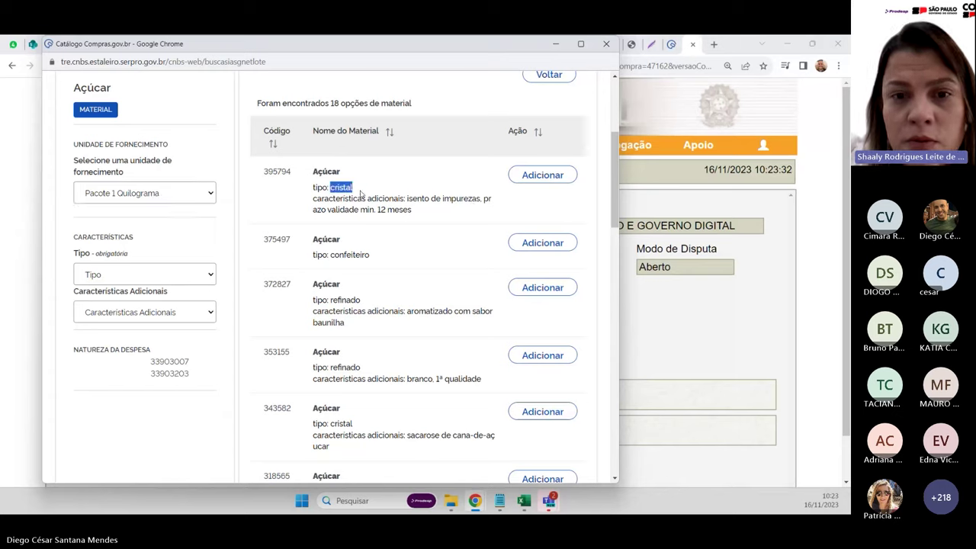
pyautogui.click(536, 178)
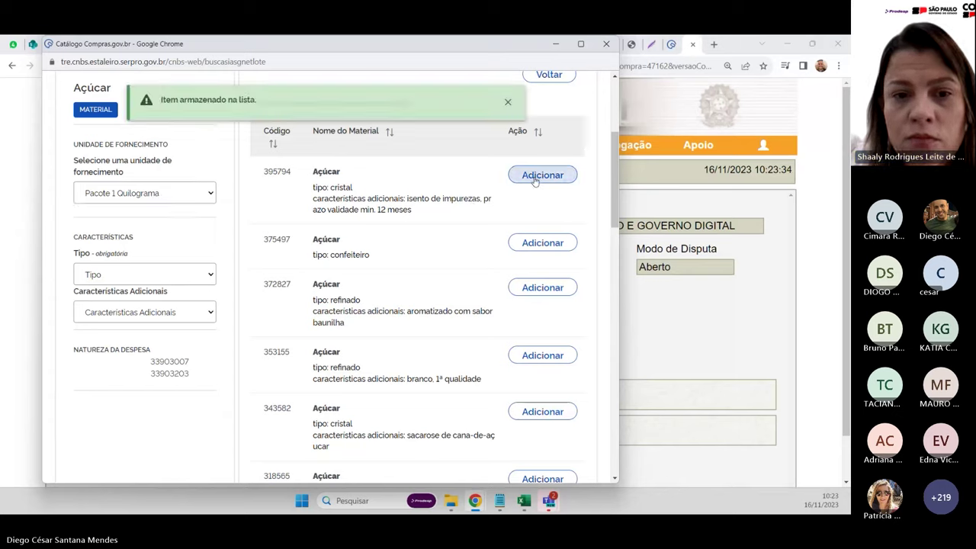
pyautogui.click(507, 102)
pyautogui.scroll(1, 485, 197)
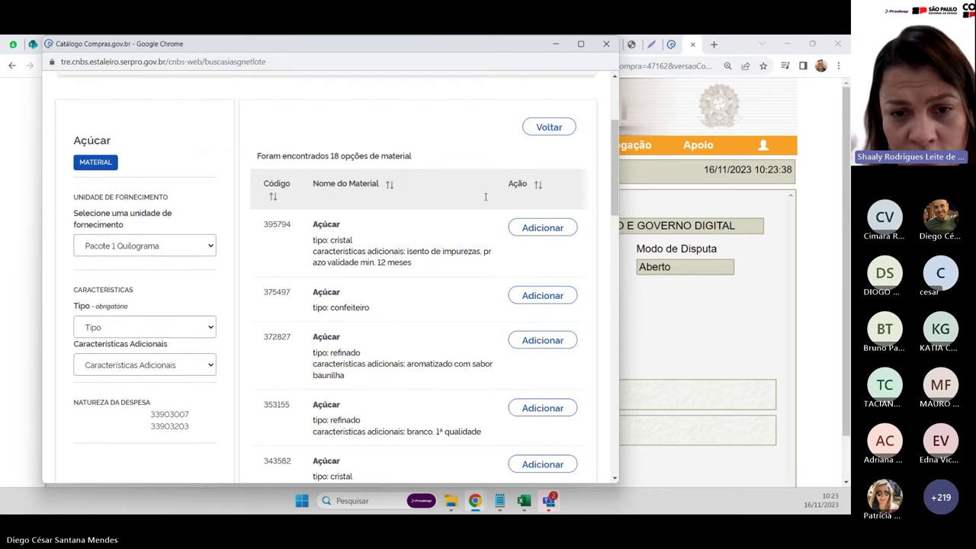
# - View the selected items in the basket and add the Café and Açúcar items to Siasgnet
pyautogui.scroll(3, 485, 197)
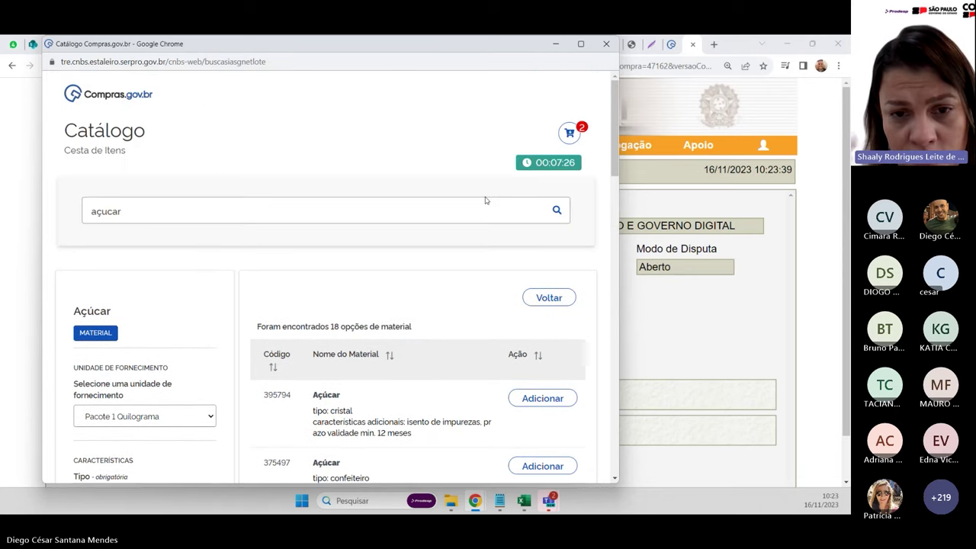
pyautogui.click(570, 134)
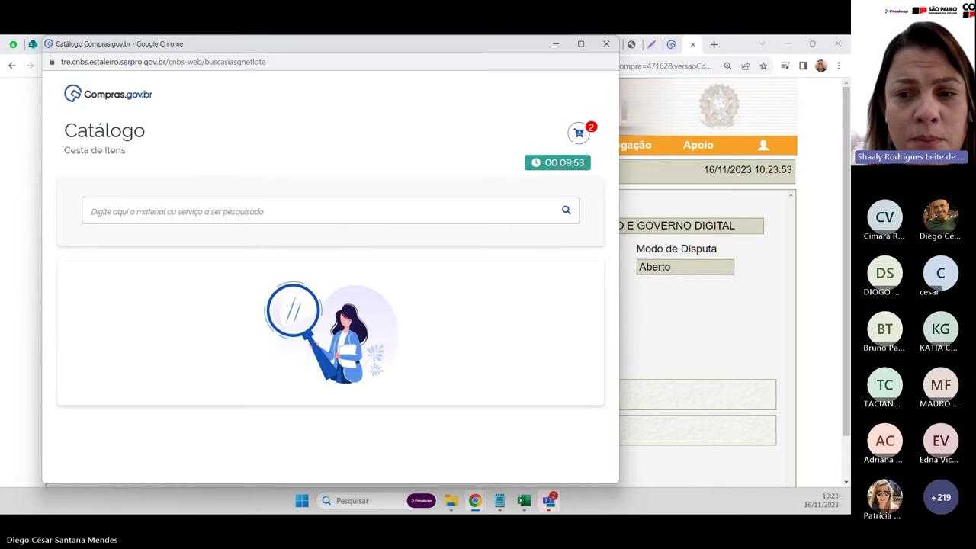
pyautogui.click(579, 135)
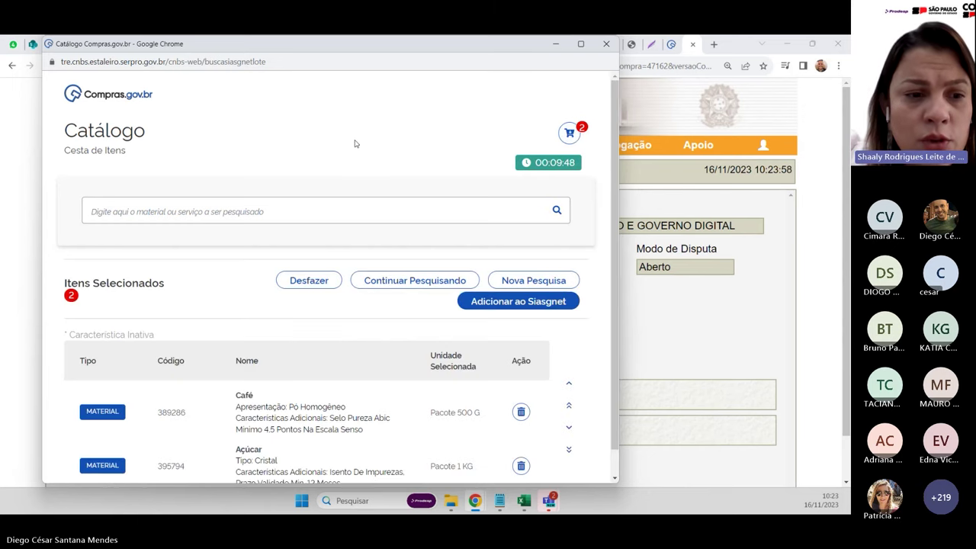
pyautogui.scroll(-1, 355, 144)
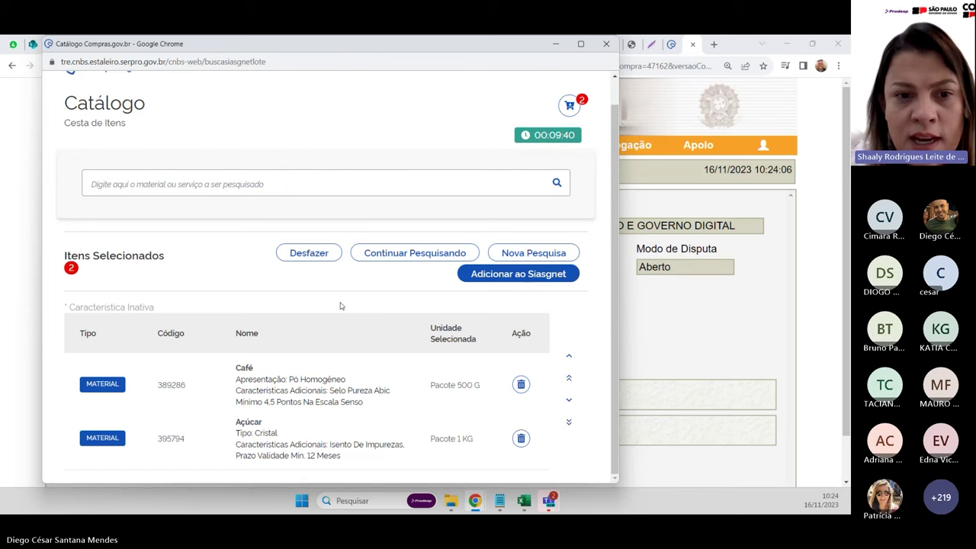
pyautogui.click(504, 275)
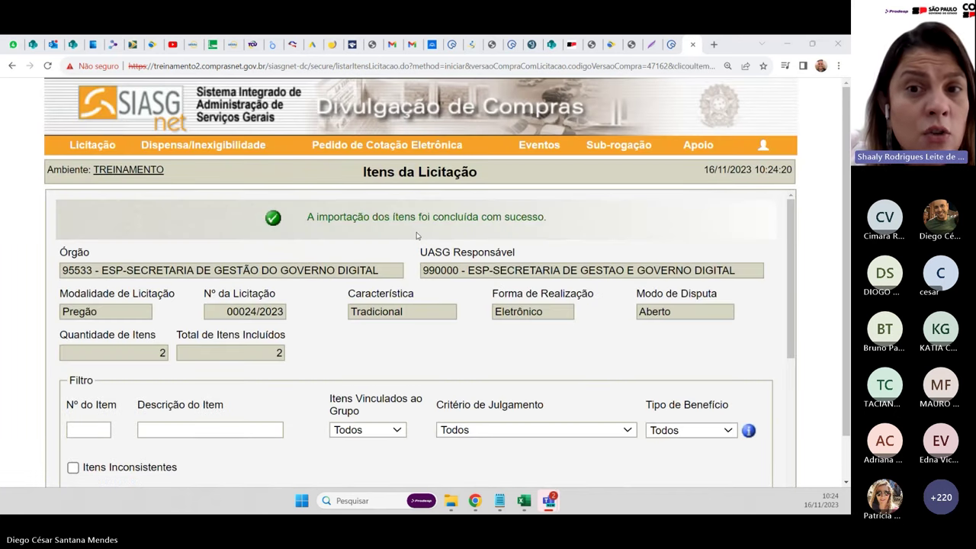
# - Open the Café item from the tender's item list for alteration and review its detailed description
pyautogui.scroll(-3, 417, 235)
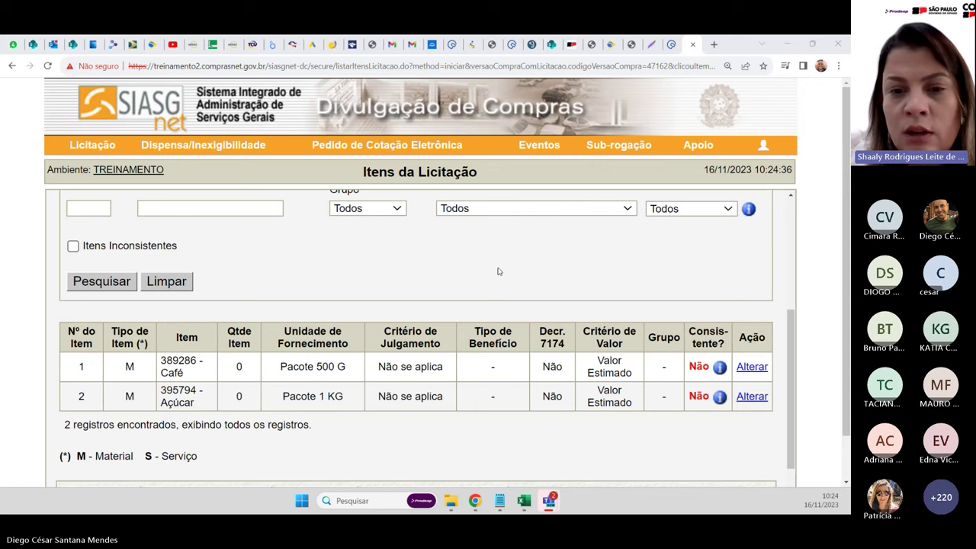
pyautogui.scroll(-1, 498, 271)
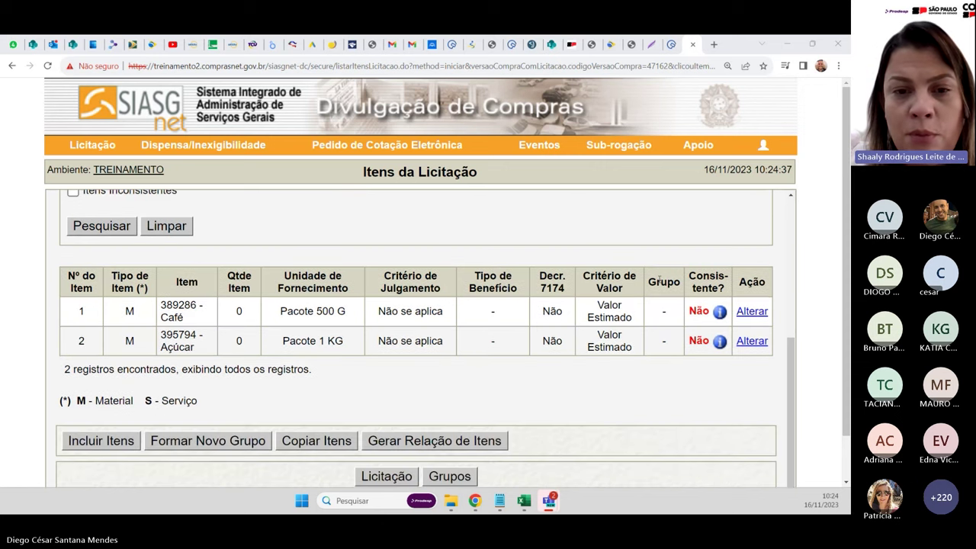
pyautogui.click(752, 312)
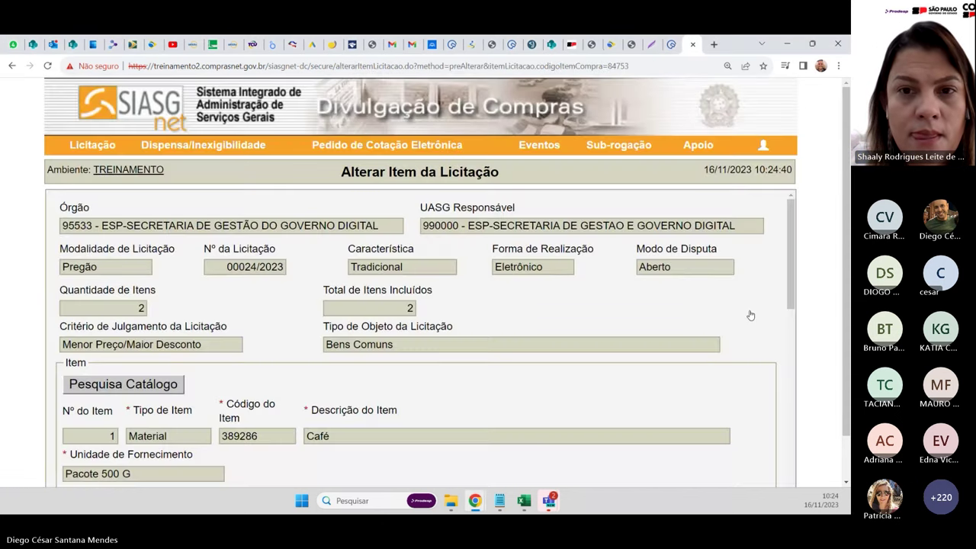
pyautogui.scroll(-1, 671, 246)
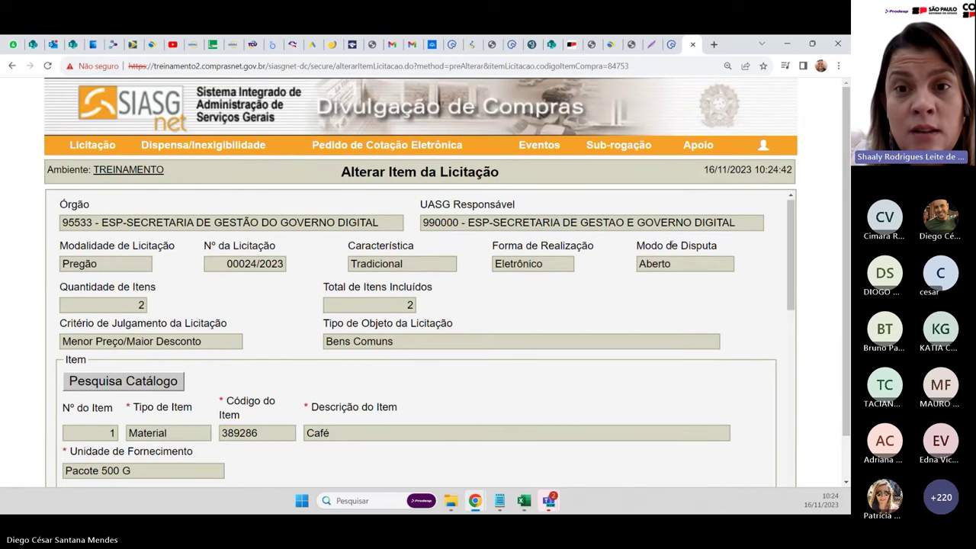
pyautogui.scroll(-4, 671, 244)
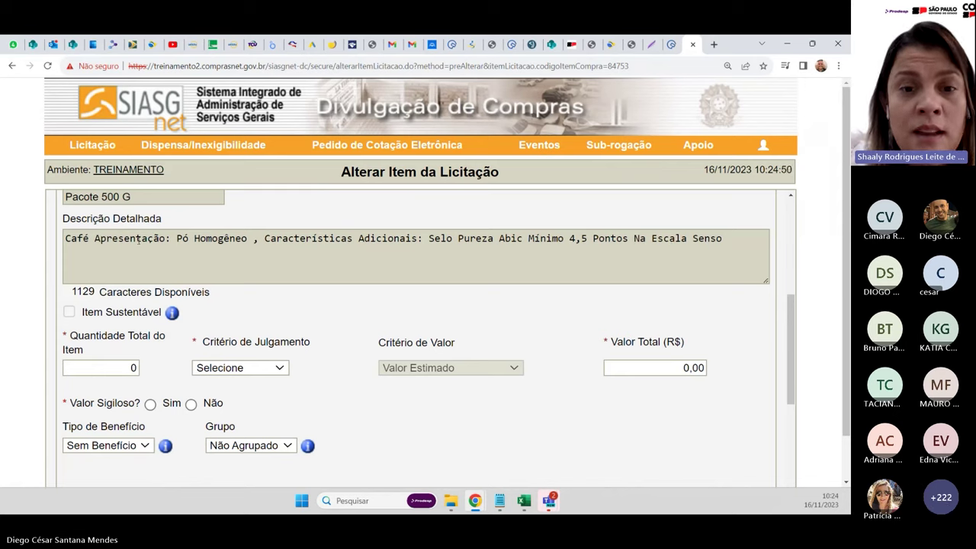
pyautogui.click(598, 237)
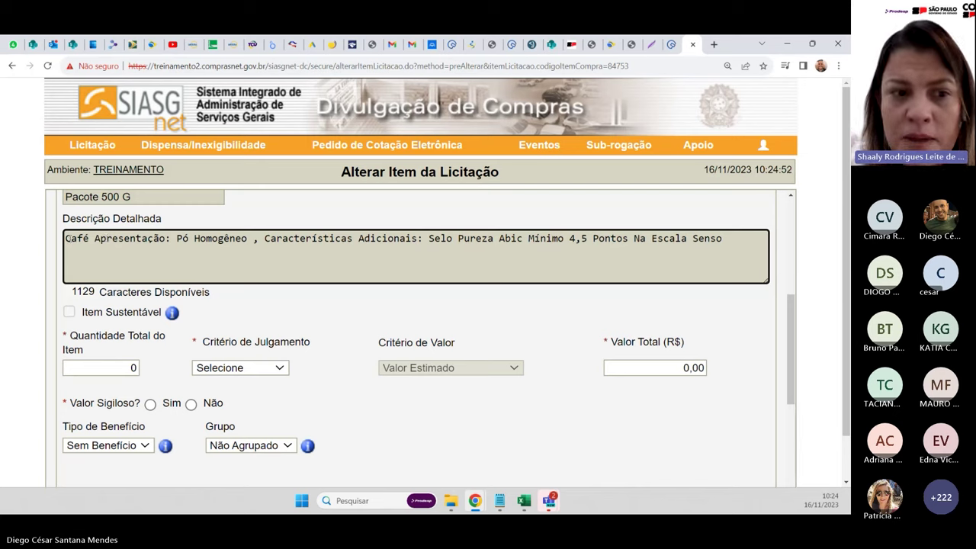
pyautogui.moveTo(66, 238); pyautogui.dragTo(741, 253)
pyautogui.click(740, 253)
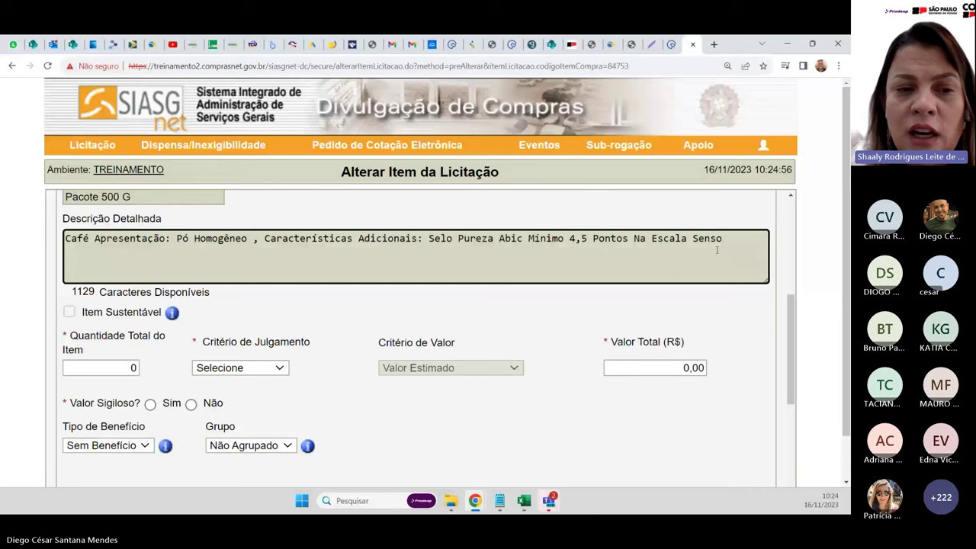
# - Set the Café item's total quantity to 50 and its judgment criterion to Menor Preço
pyautogui.click(129, 368)
pyautogui.write('5')
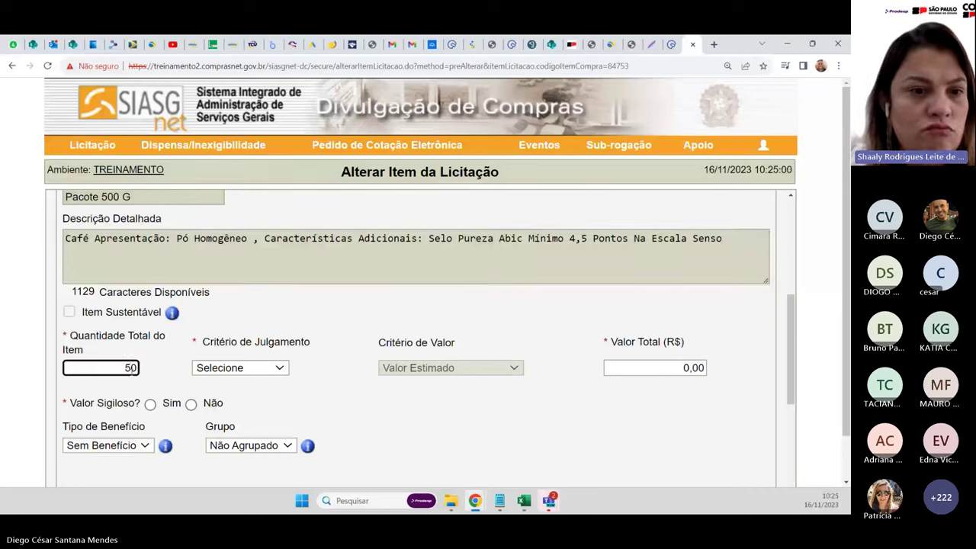
pyautogui.click(143, 360)
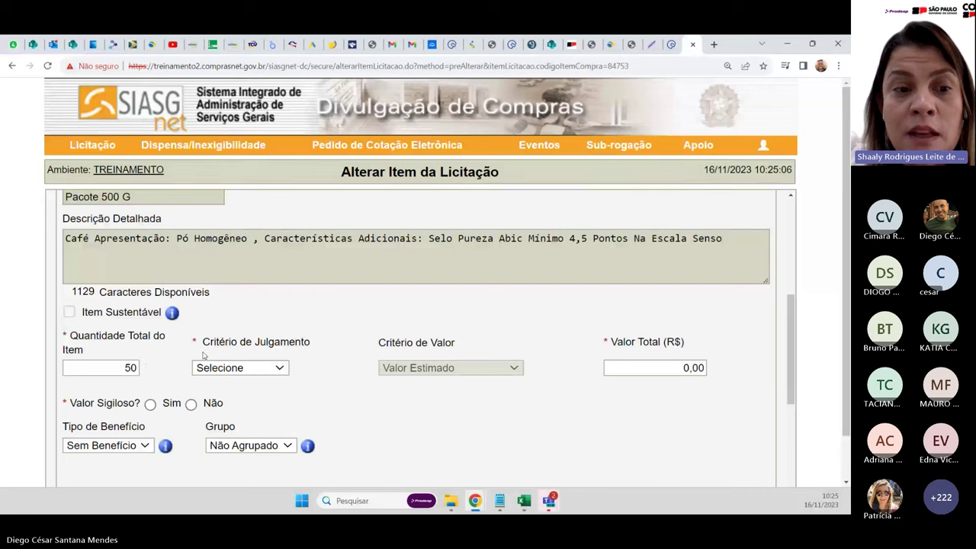
pyautogui.click(282, 369)
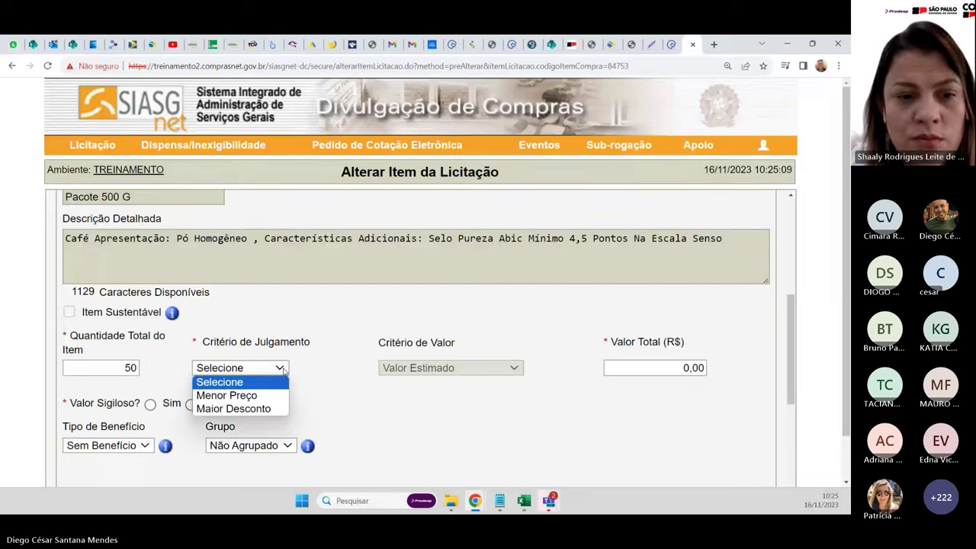
pyautogui.click(251, 395)
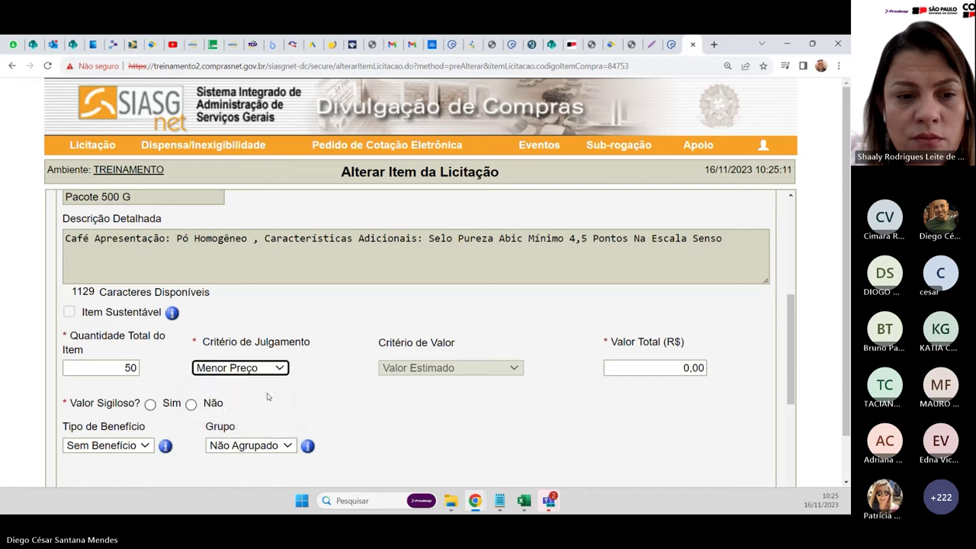
# - Set the Café item's total value to R$ 50.000,00 and mark the value as not confidential
pyautogui.click(629, 366)
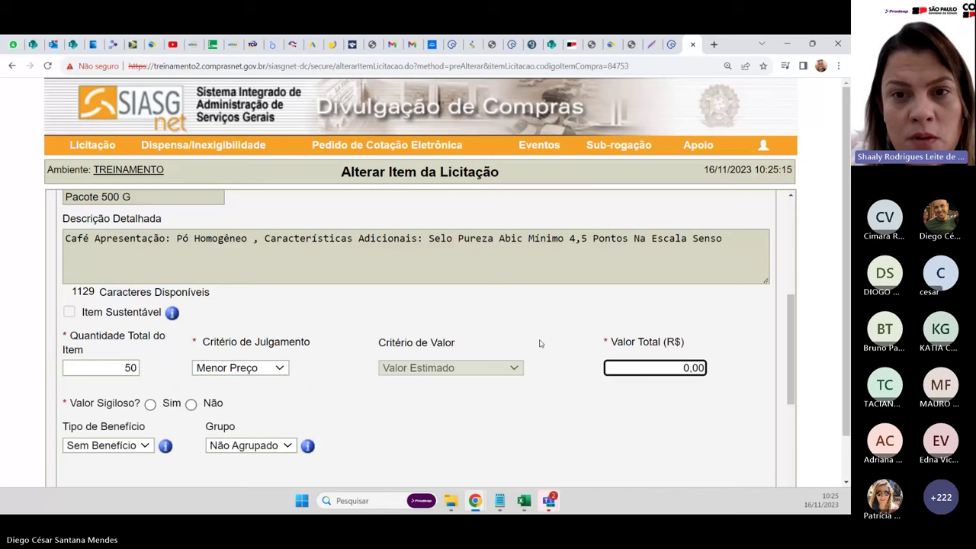
pyautogui.write('50.0')
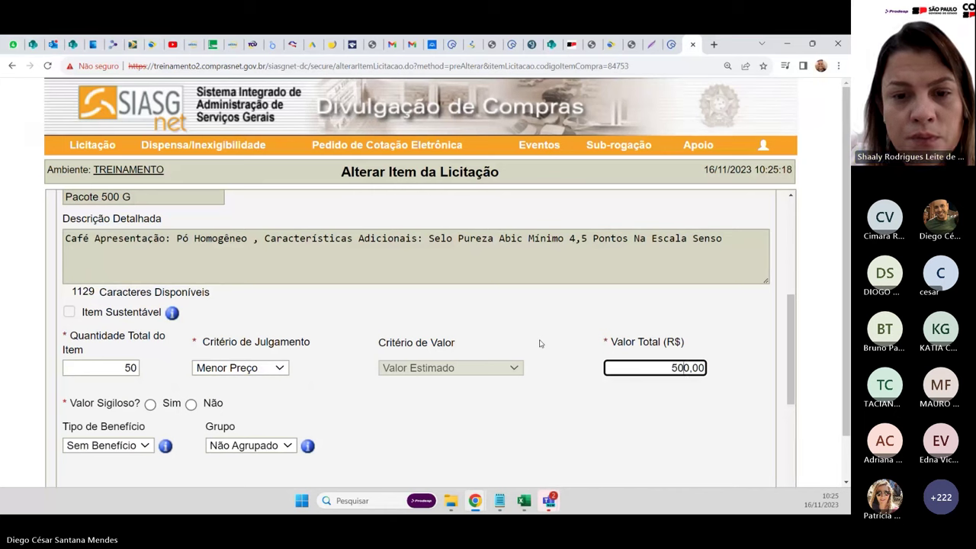
pyautogui.write('00')
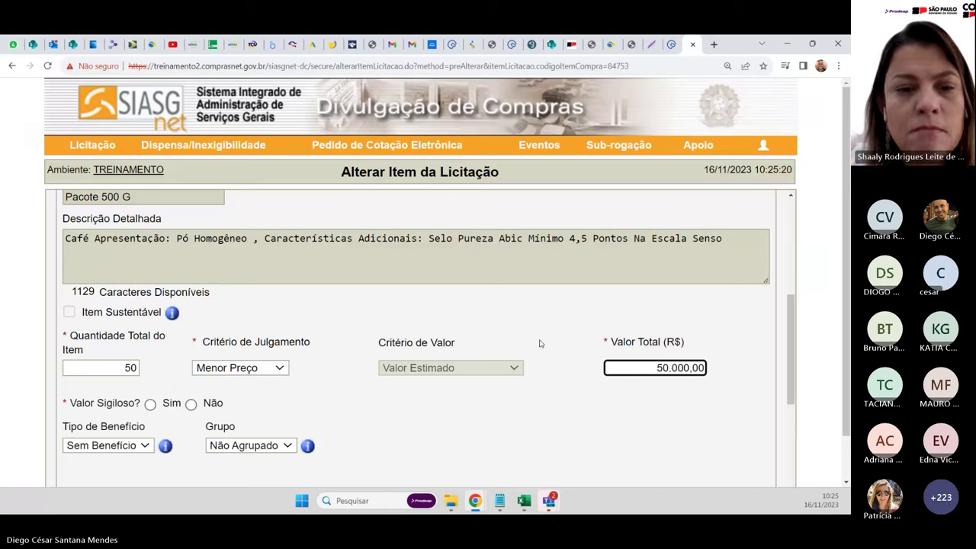
pyautogui.click(547, 375)
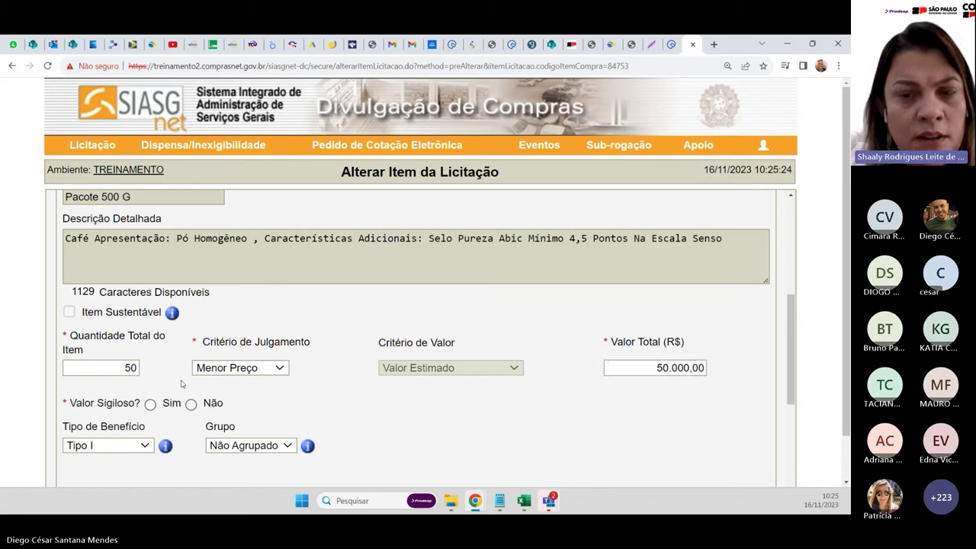
pyautogui.click(191, 404)
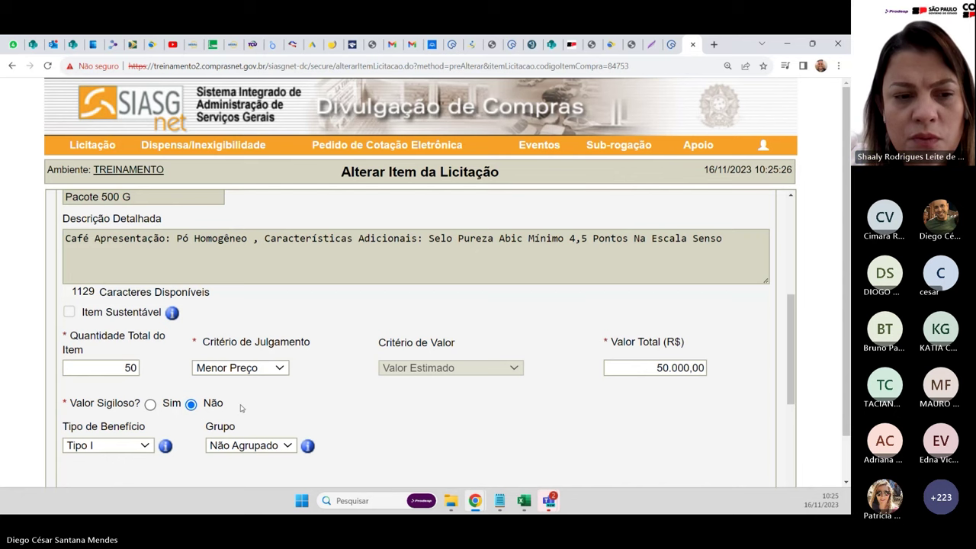
# - Set the Café item's benefit type to Tipo III and its total value to R$ 500.000,00
pyautogui.scroll(-3, 241, 408)
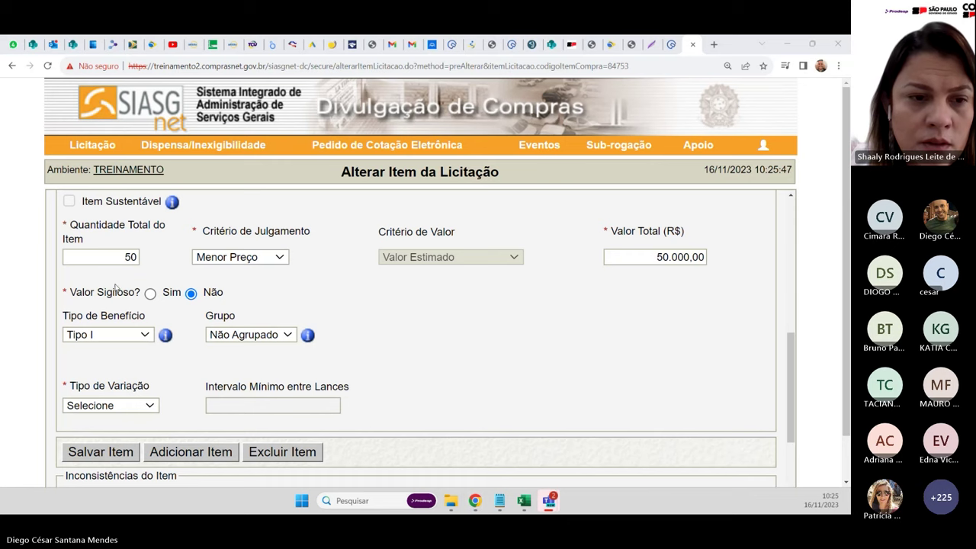
pyautogui.click(145, 336)
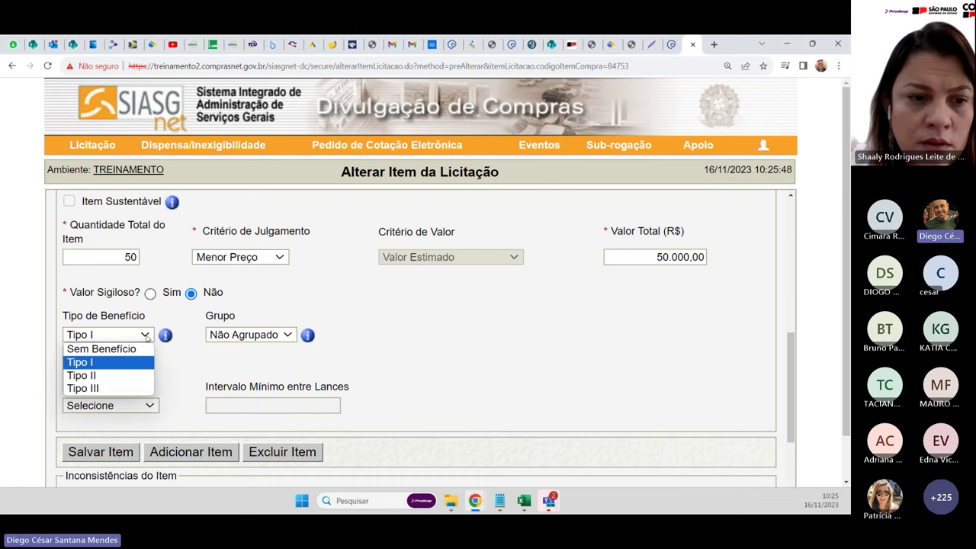
pyautogui.click(104, 389)
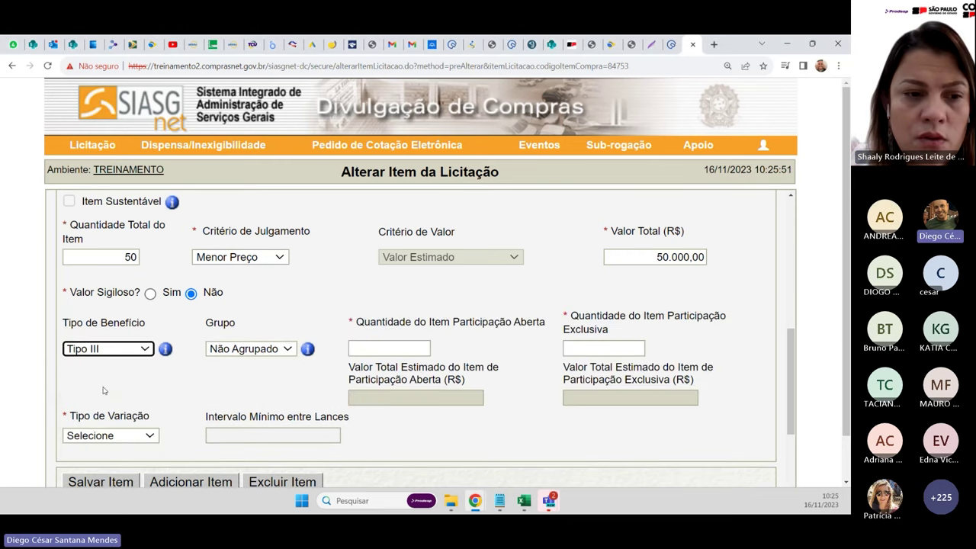
pyautogui.click(668, 259)
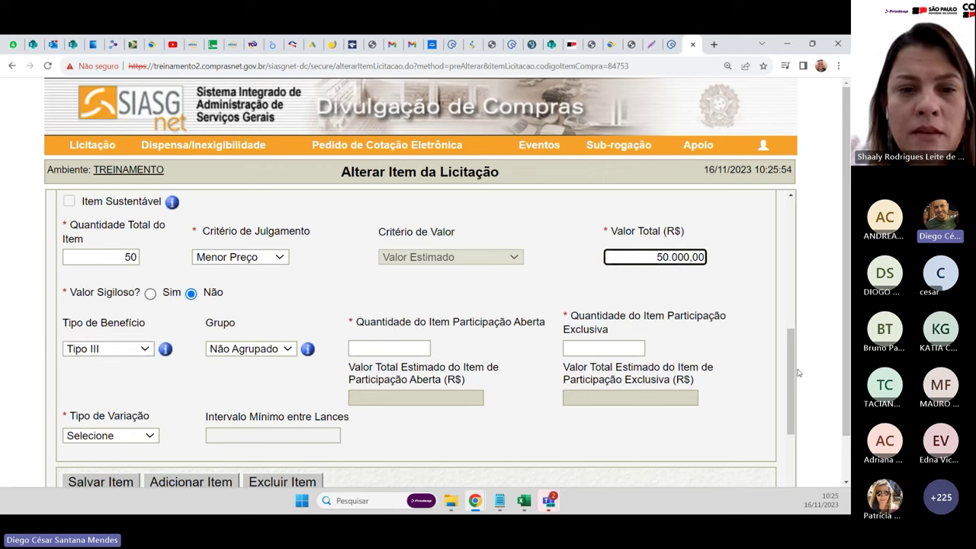
pyautogui.write('0')
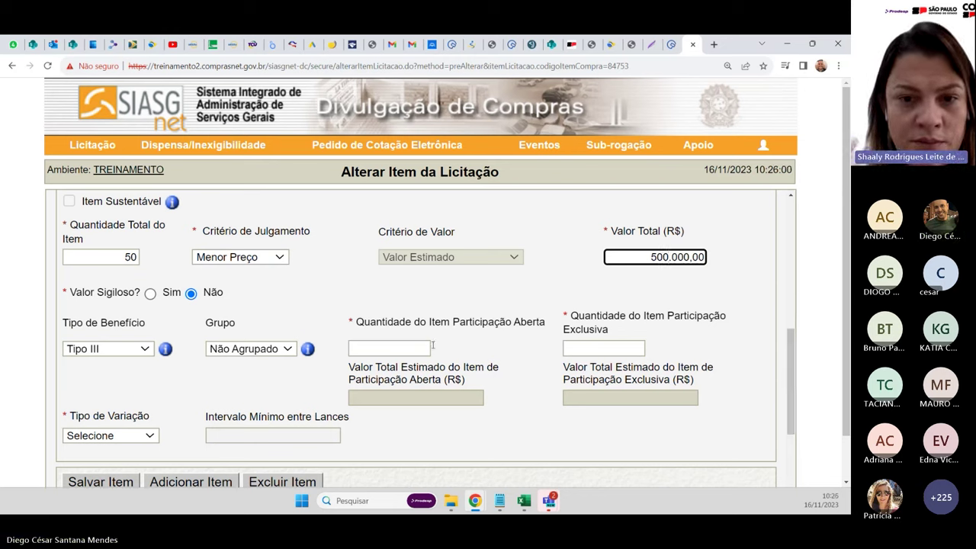
# - Set the Café item's total quantity to 500
pyautogui.moveTo(308, 349)
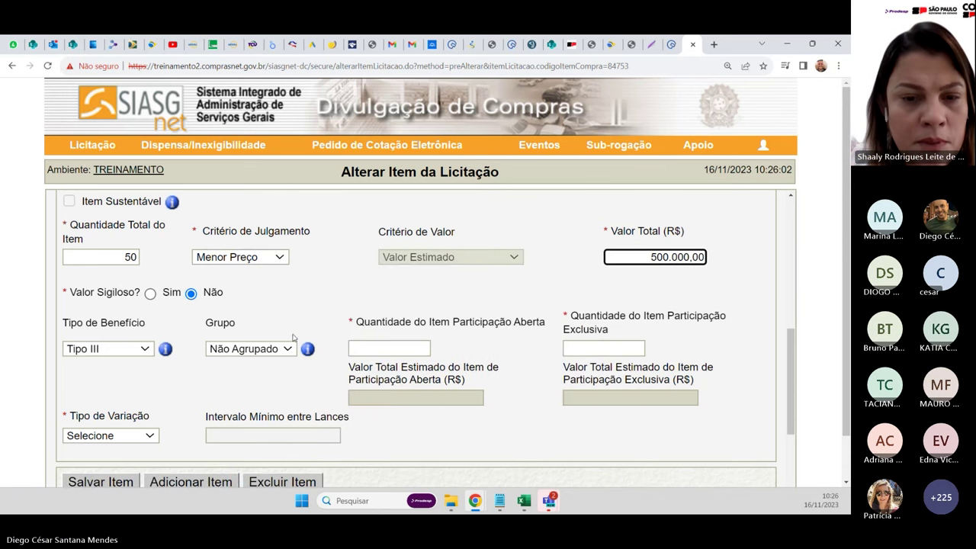
pyautogui.scroll(-2, 300, 333)
pyautogui.scroll(1, 357, 306)
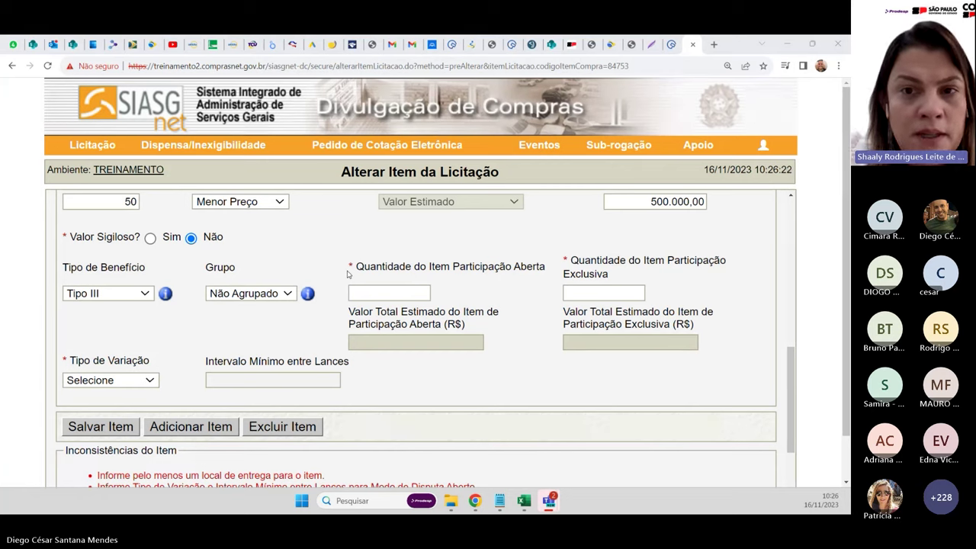
pyautogui.click(136, 202)
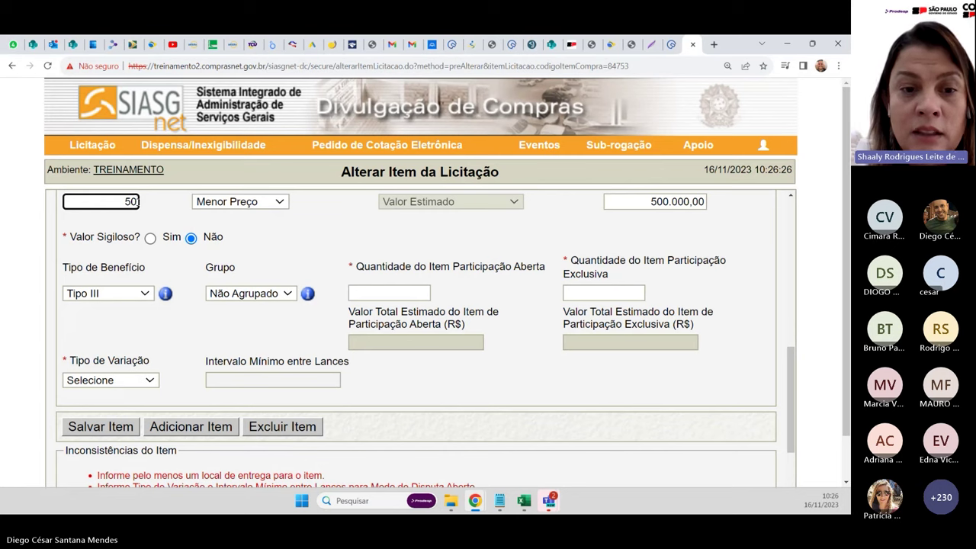
pyautogui.write('0')
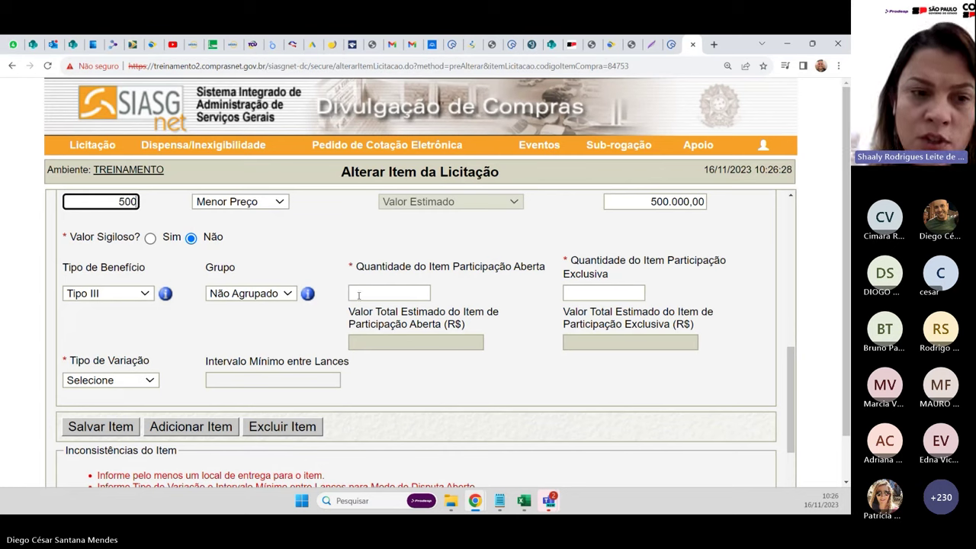
# - Set the Café item's exclusive-participation quantity to 125 and its open-participation quantity to 375
pyautogui.click(358, 295)
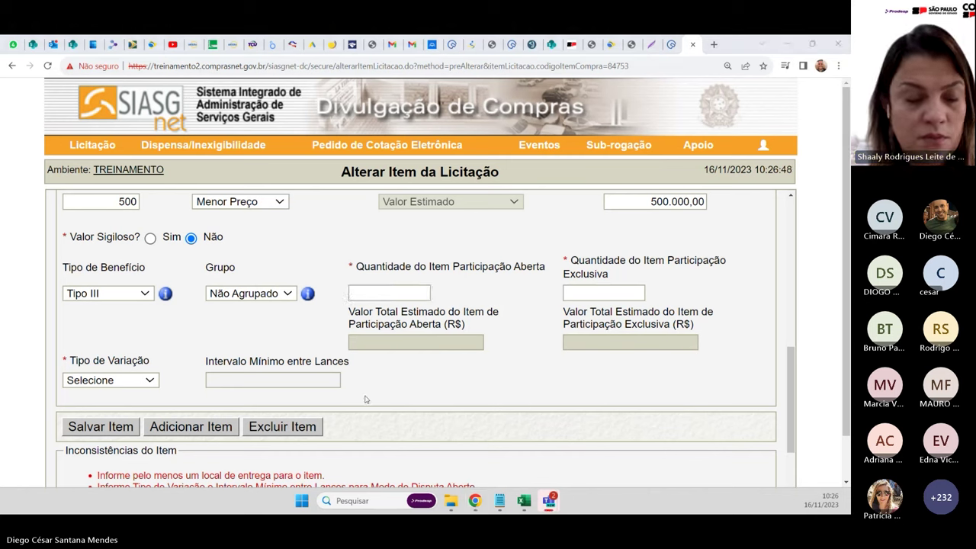
pyautogui.click(398, 299)
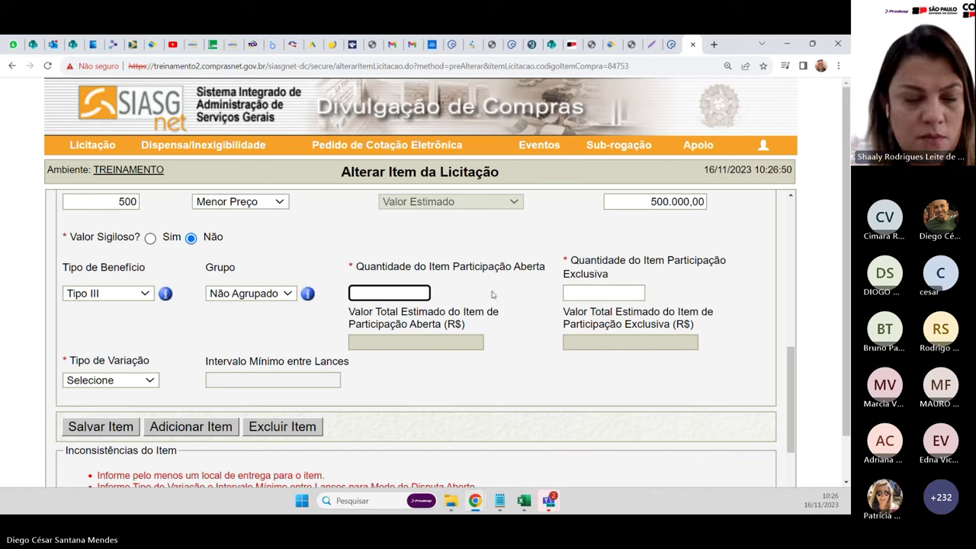
pyautogui.click(574, 296)
pyautogui.write('125')
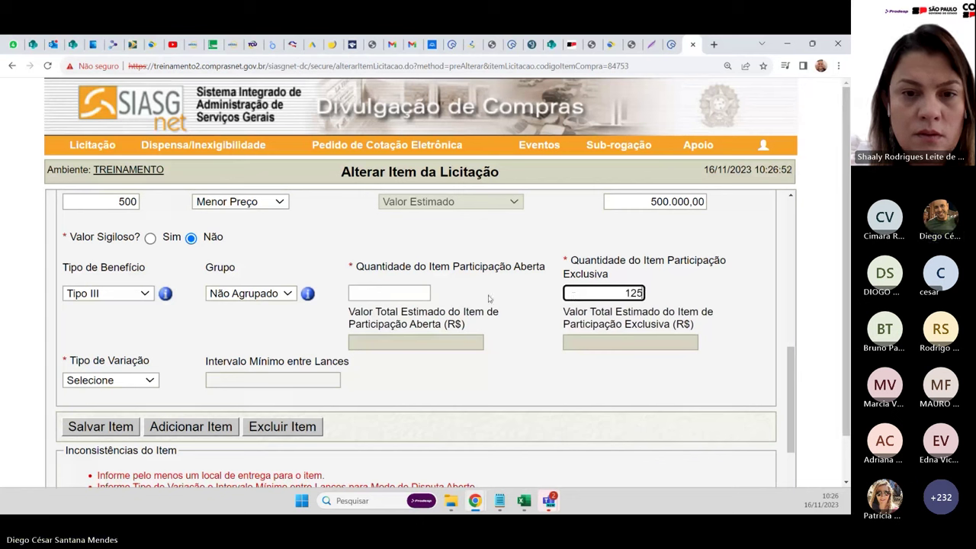
pyautogui.hotkey('shift', 'Tab')
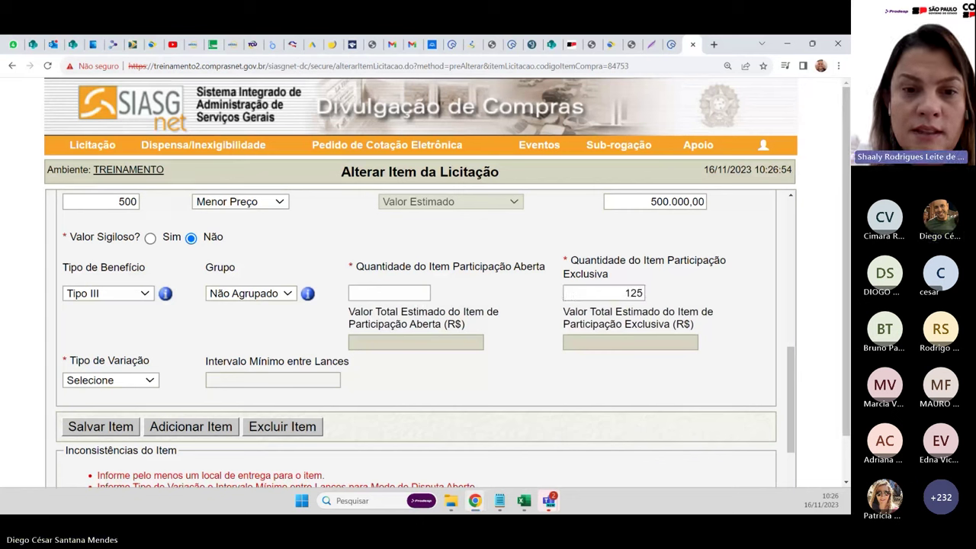
pyautogui.click(364, 292)
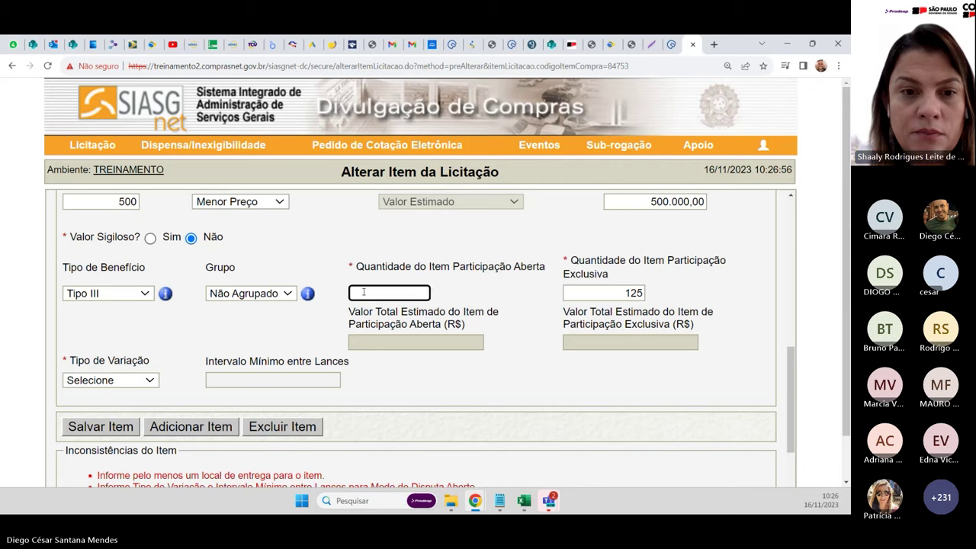
pyautogui.write('375')
pyautogui.click(507, 372)
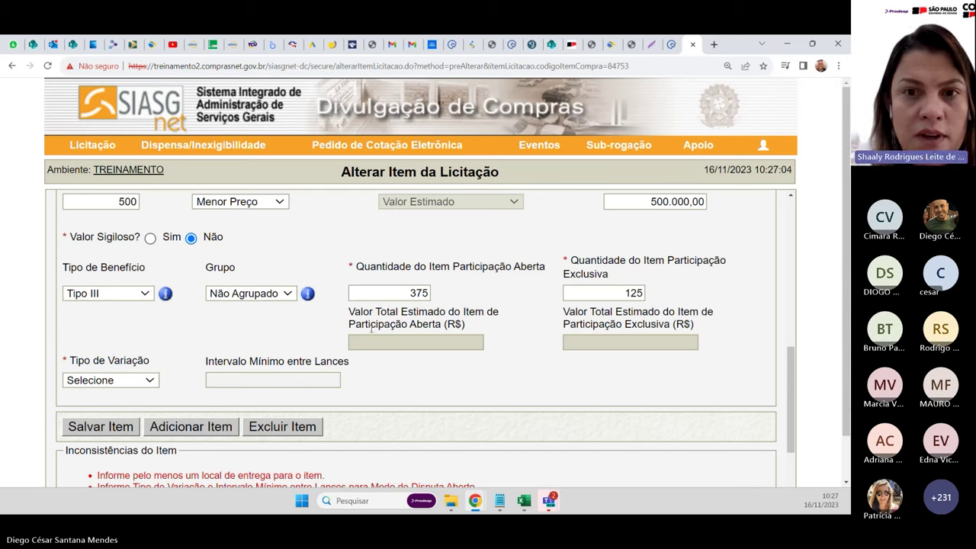
# - Set the Café item's variation type to Monetário with a minimum interval between bids of 1,00, and save the item
pyautogui.click(153, 381)
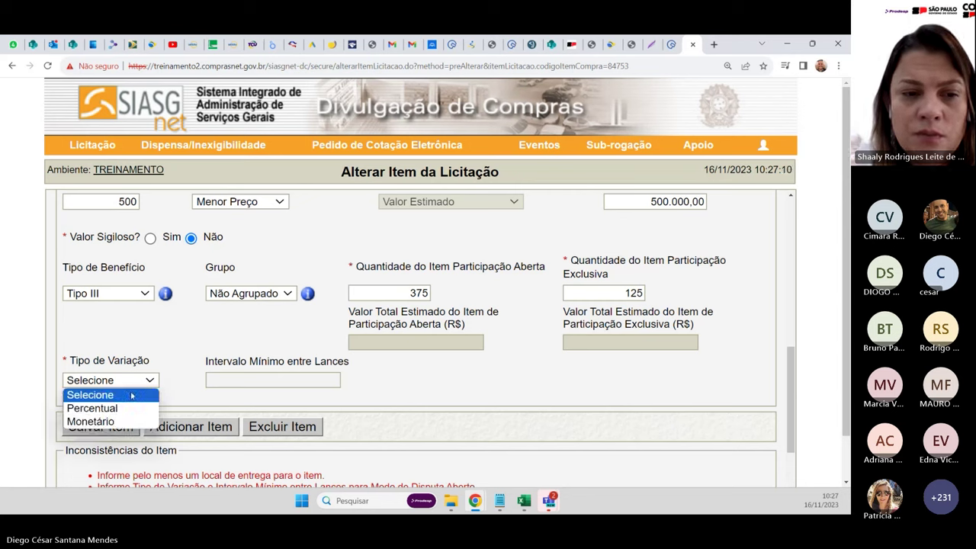
pyautogui.click(107, 421)
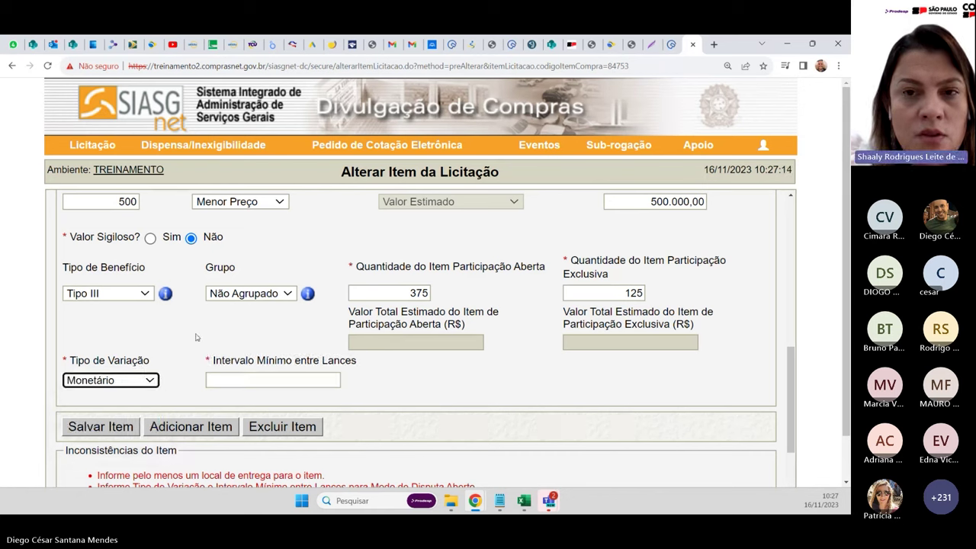
pyautogui.click(225, 382)
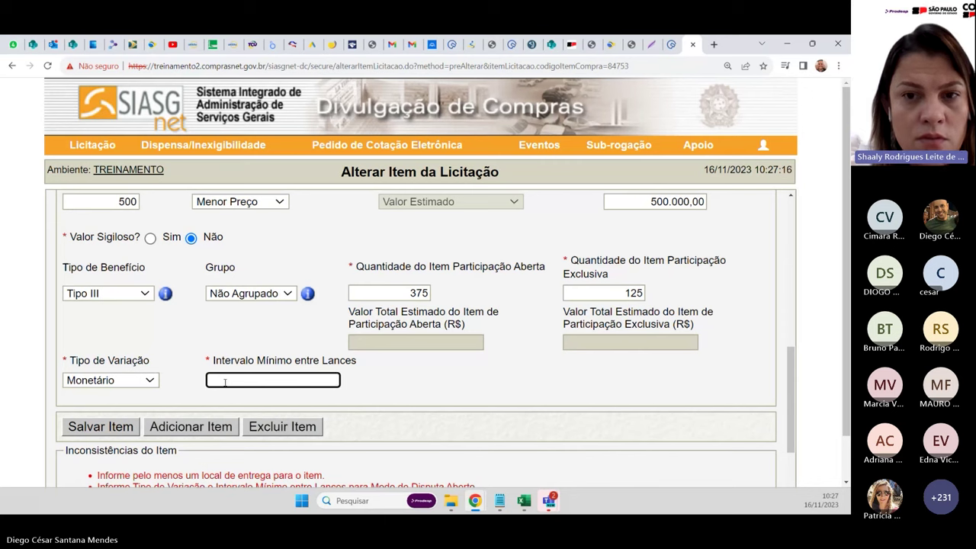
pyautogui.write('01')
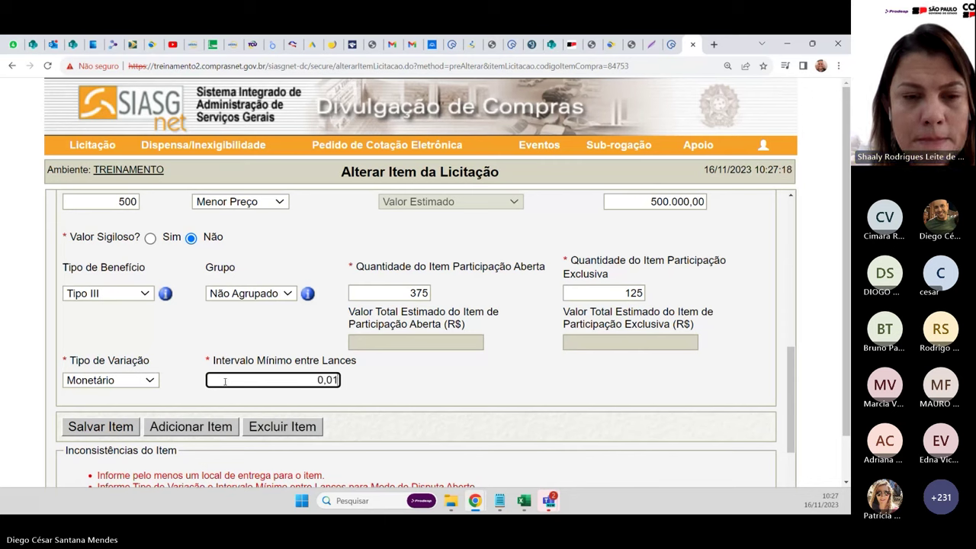
pyautogui.write('00')
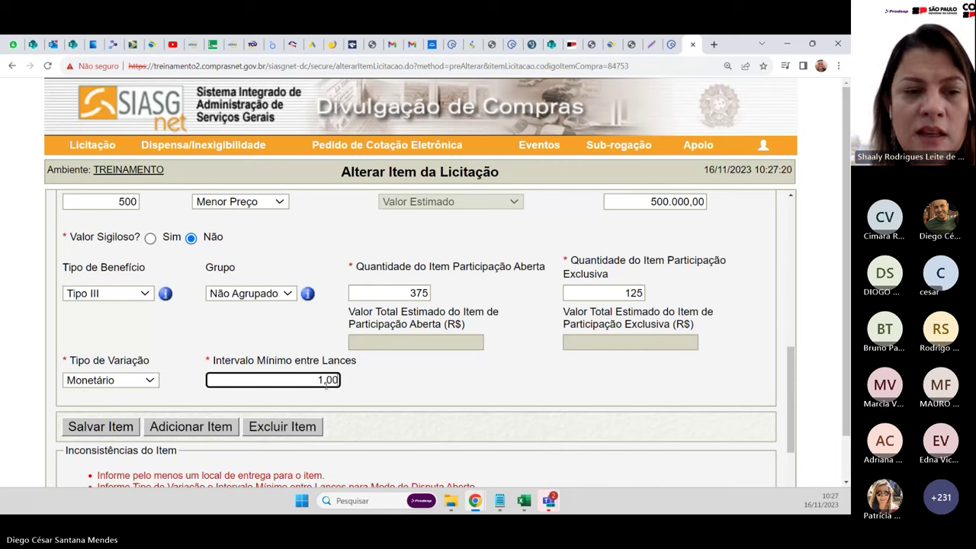
pyautogui.click(384, 380)
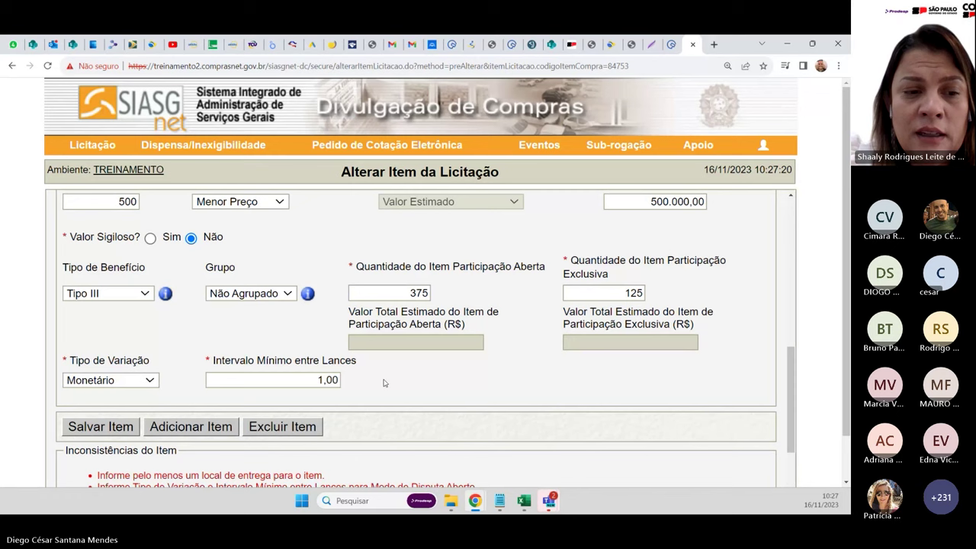
pyautogui.click(118, 428)
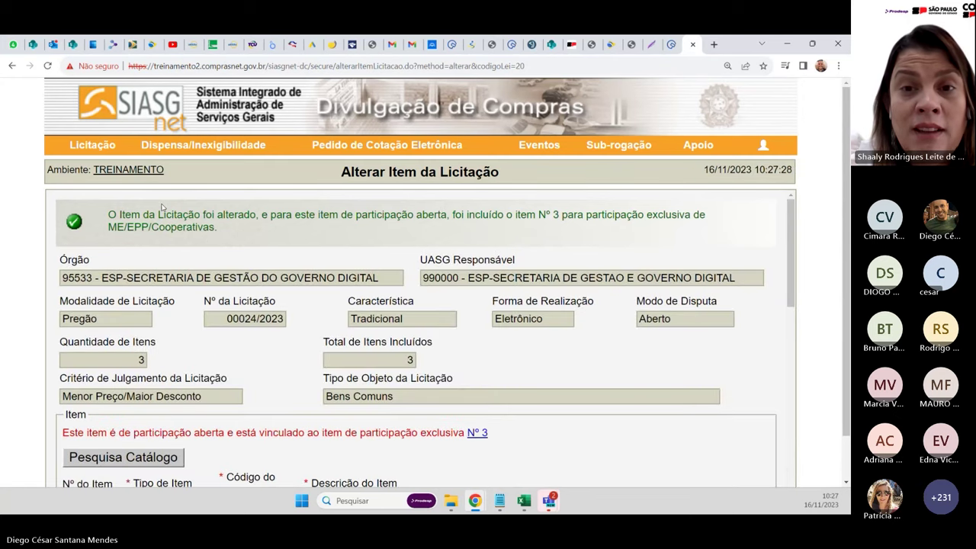
# - Examine the Café item's save message, its link to the exclusive-participation item, and the estimated totals for open and exclusive participation
pyautogui.moveTo(111, 216); pyautogui.dragTo(257, 216)
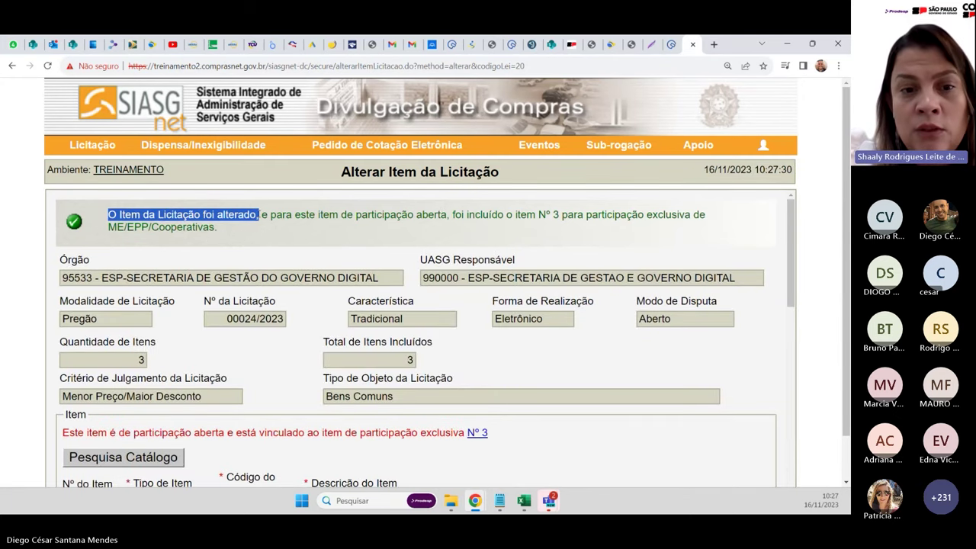
pyautogui.click(263, 230)
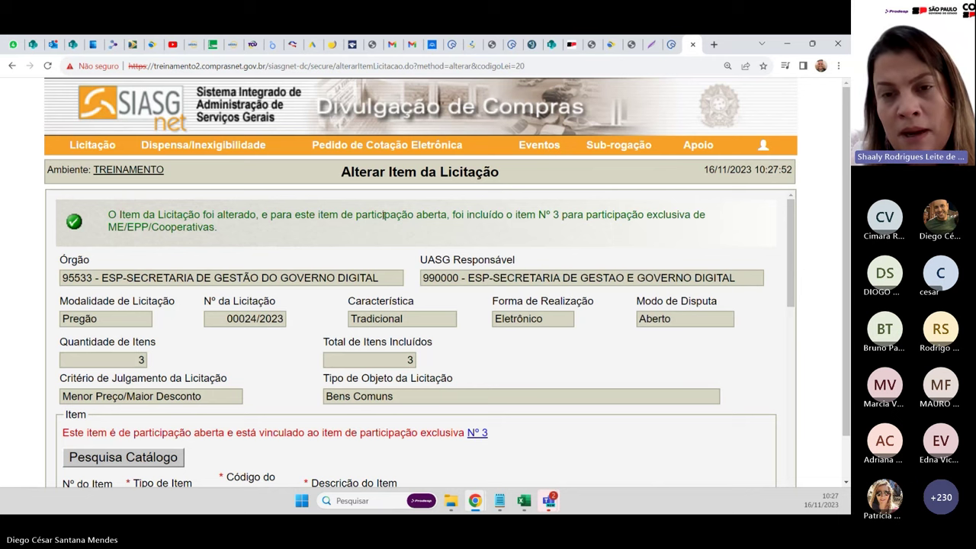
pyautogui.scroll(-1, 383, 214)
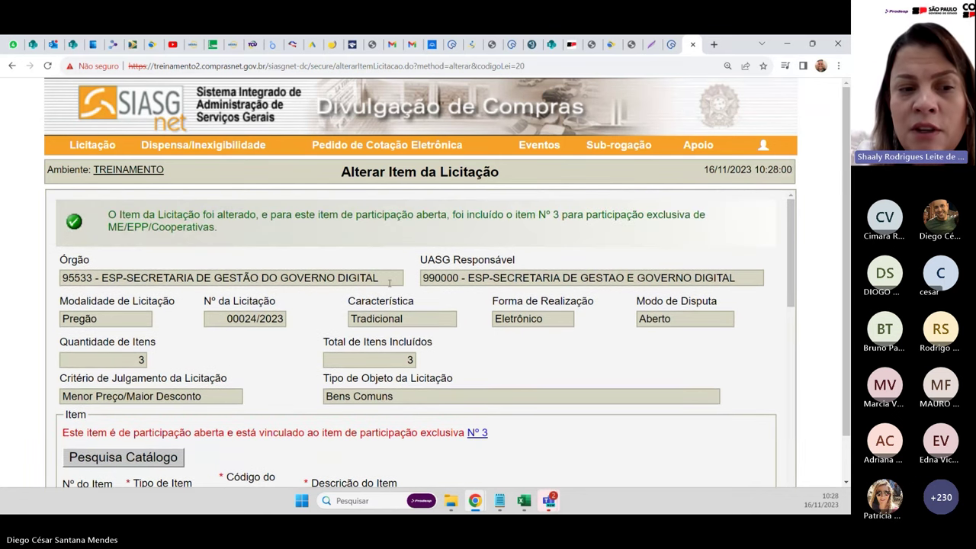
pyautogui.scroll(-2, 392, 280)
pyautogui.scroll(-1, 486, 307)
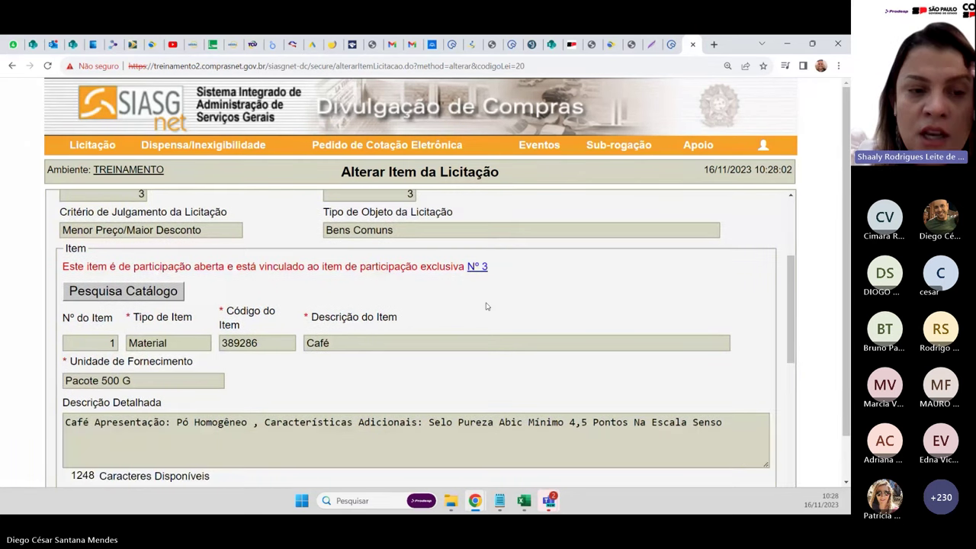
pyautogui.scroll(3, 471, 292)
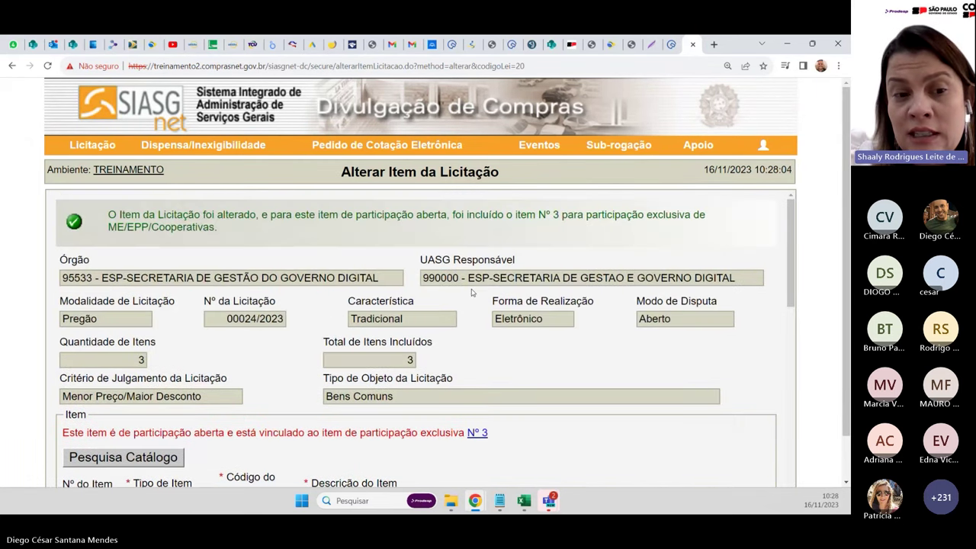
pyautogui.scroll(-1, 109, 389)
pyautogui.moveTo(67, 375); pyautogui.dragTo(525, 384)
pyautogui.click(541, 382)
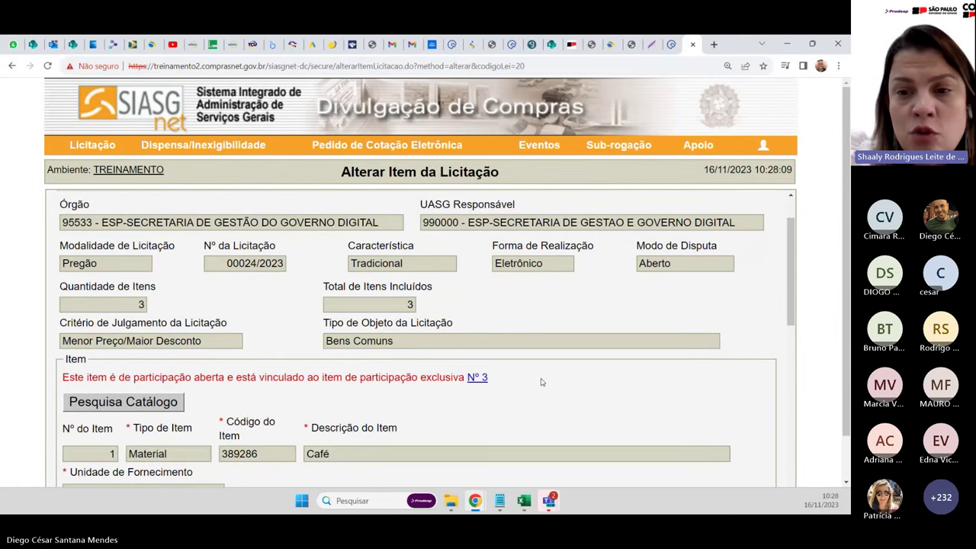
pyautogui.scroll(-2, 541, 382)
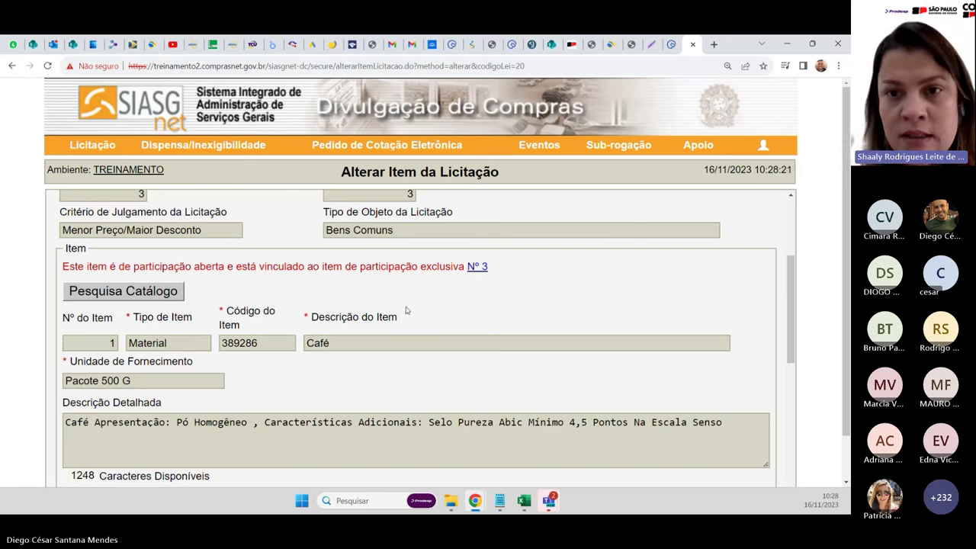
pyautogui.scroll(-3, 406, 311)
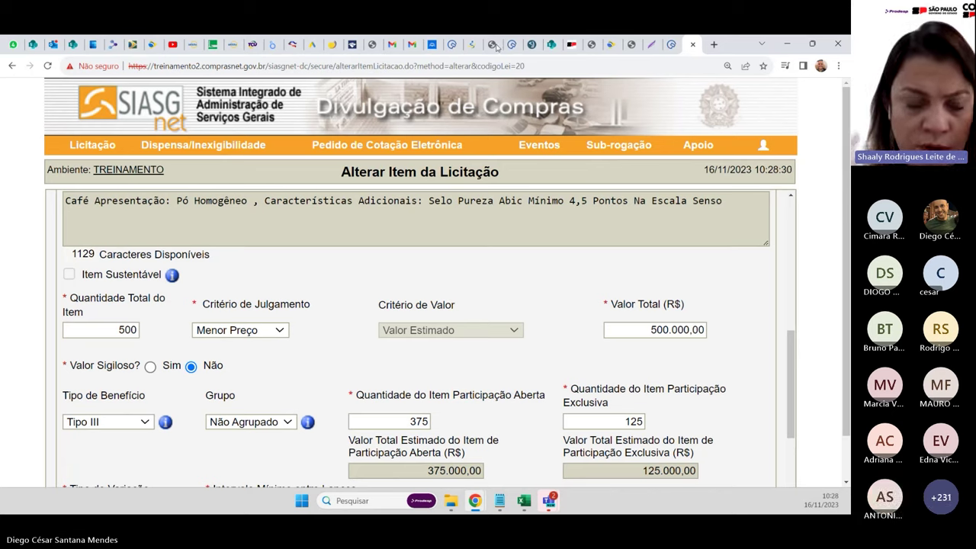
pyautogui.scroll(-2, 364, 279)
pyautogui.scroll(-3, 416, 335)
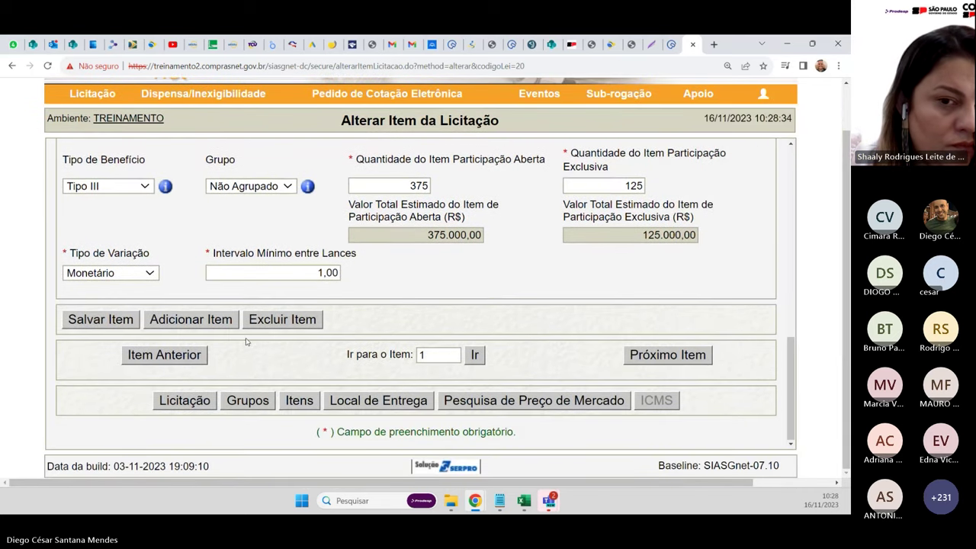
# - Open the Açúcar item and set its total quantity to 50 and its total value to R$ 80.000,00
pyautogui.click(663, 356)
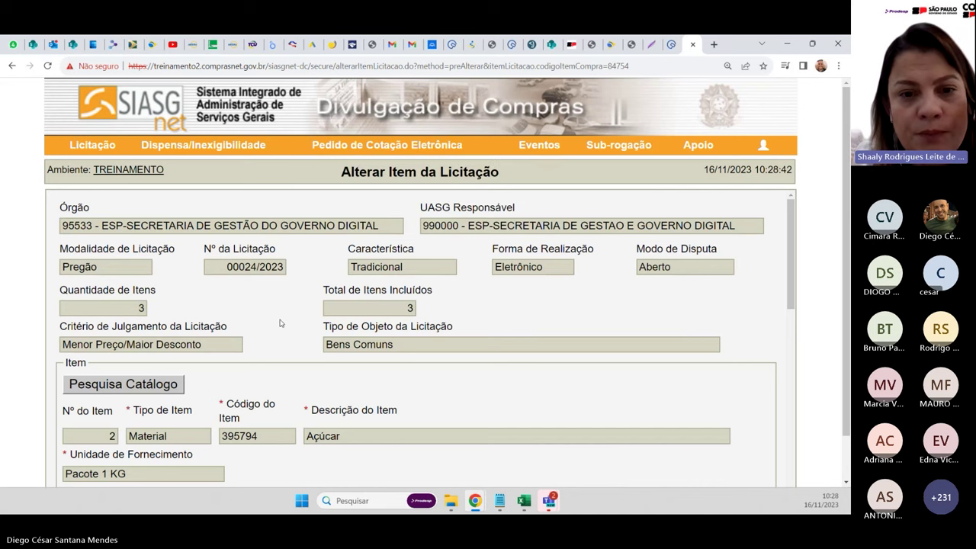
pyautogui.scroll(-3, 280, 324)
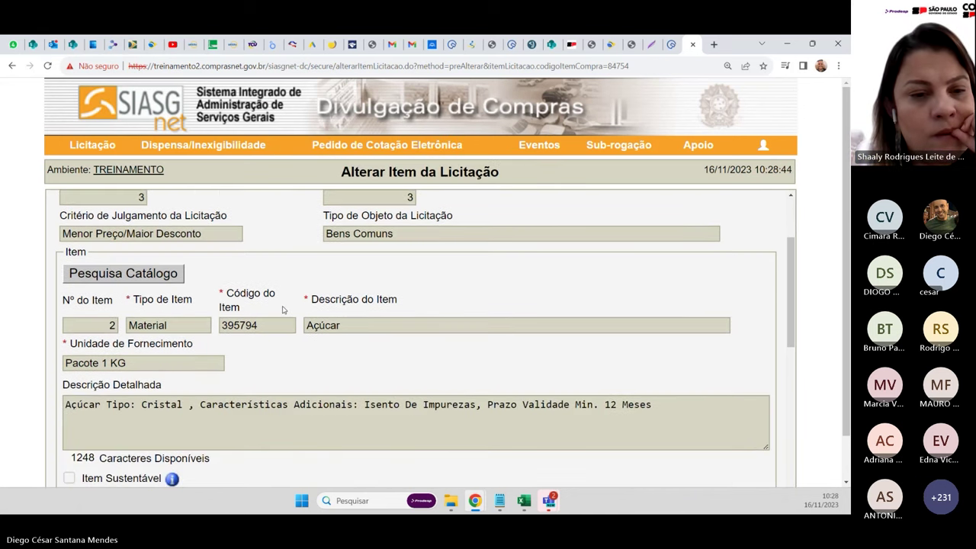
pyautogui.scroll(-6, 282, 309)
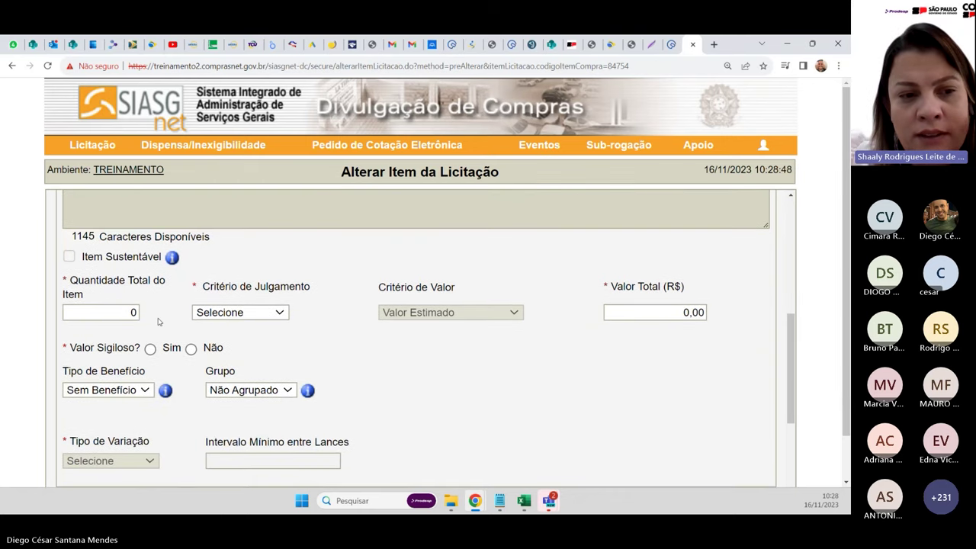
pyautogui.click(127, 317)
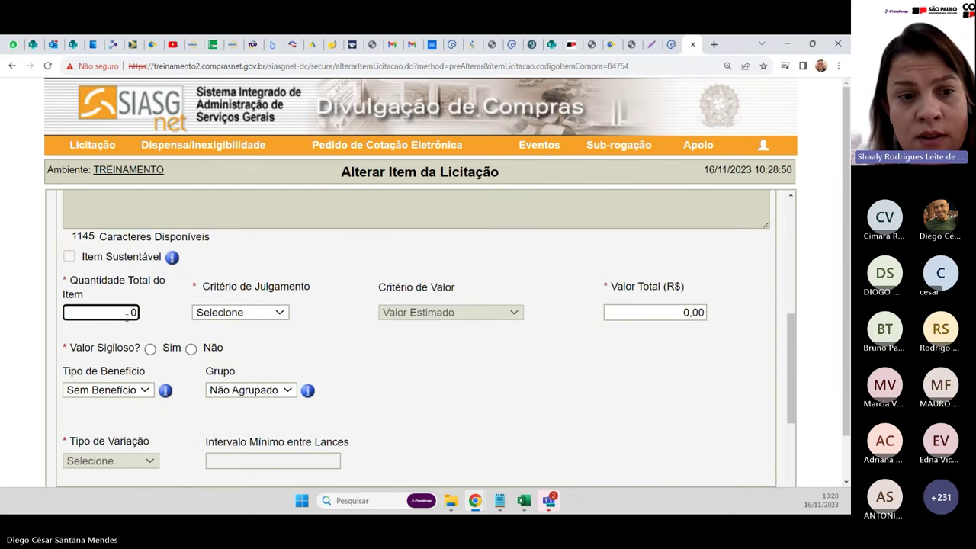
pyautogui.write('5')
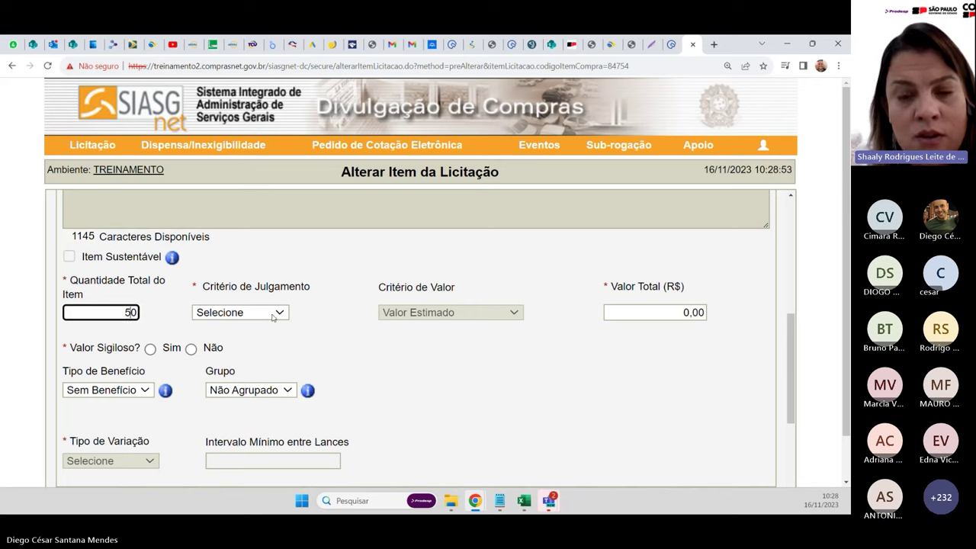
pyautogui.click(637, 312)
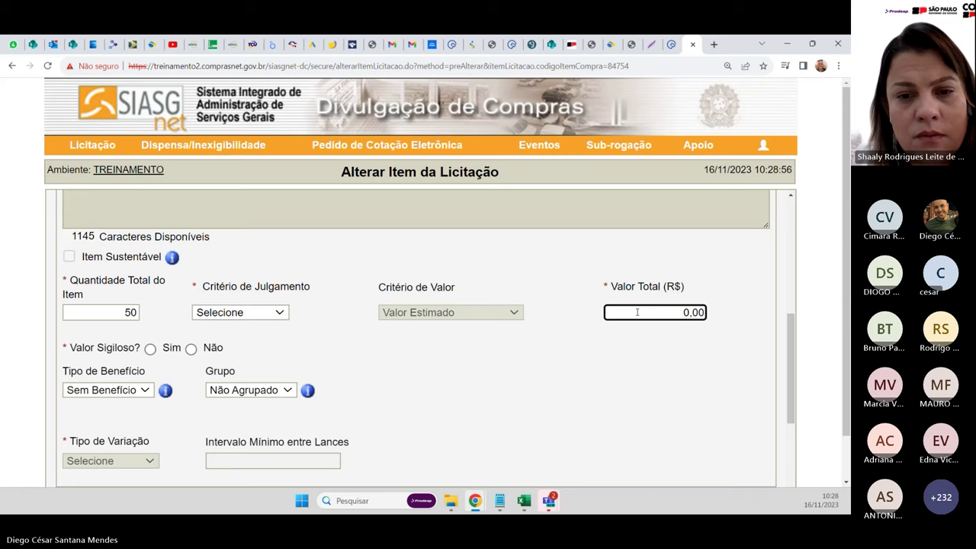
pyautogui.write('8000000')
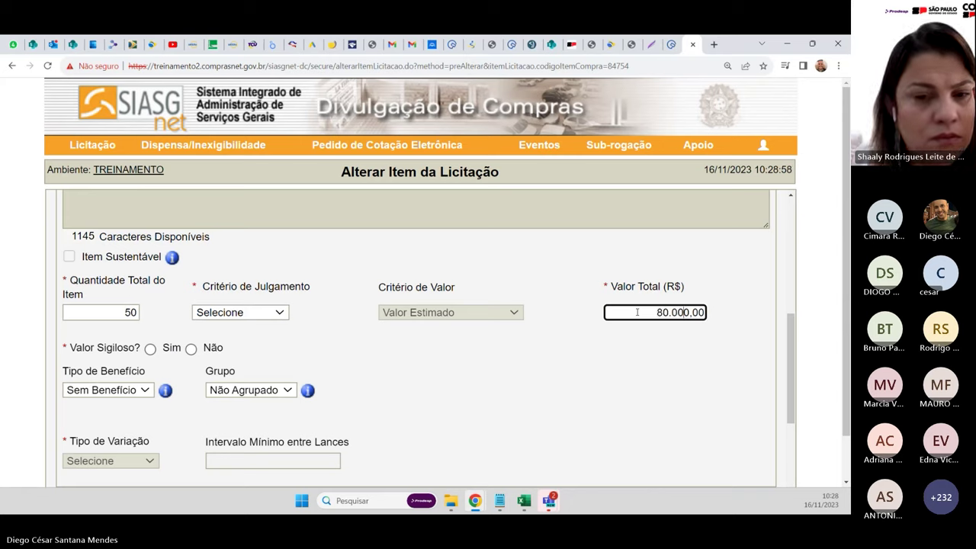
pyautogui.click(340, 344)
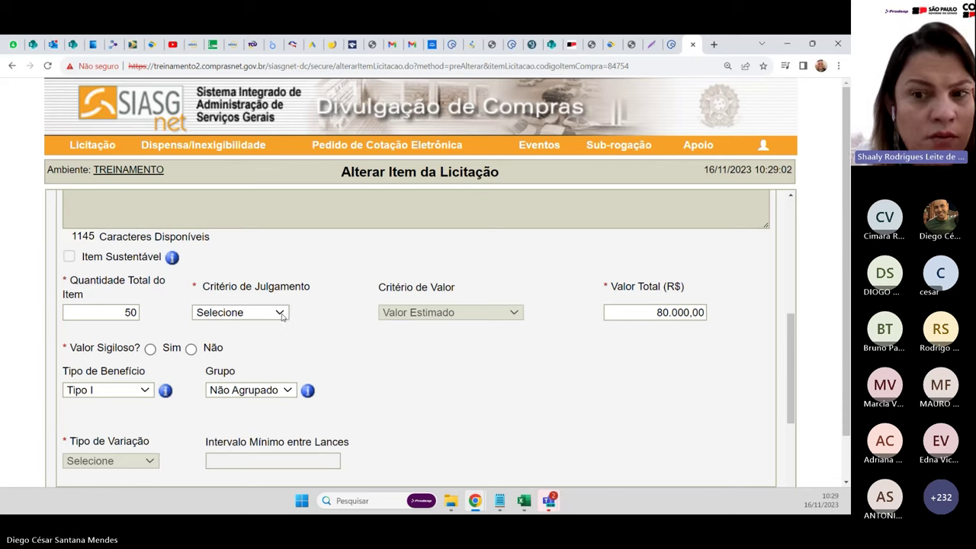
# - Set the Açúcar item's judging criterion to Menor Preço and mark its value as not confidential
pyautogui.click(190, 348)
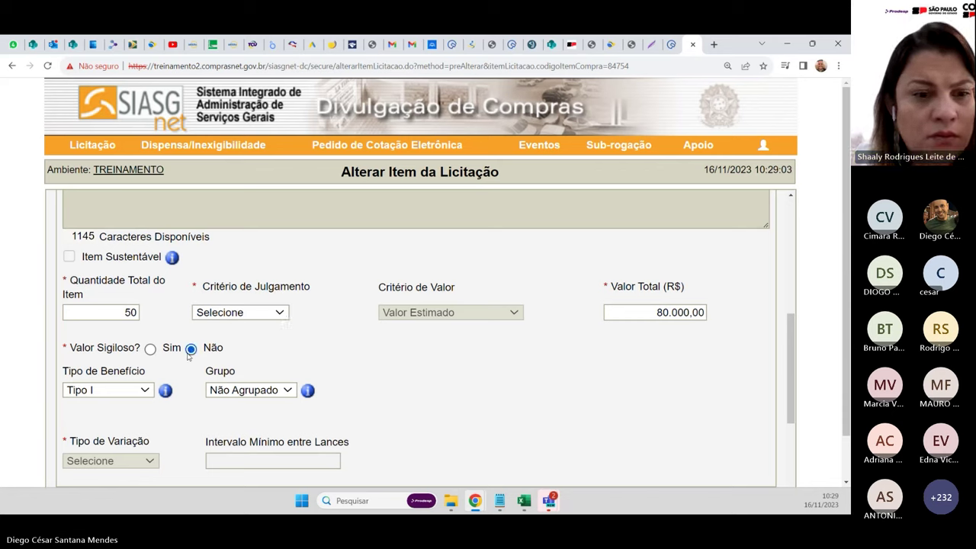
pyautogui.click(280, 315)
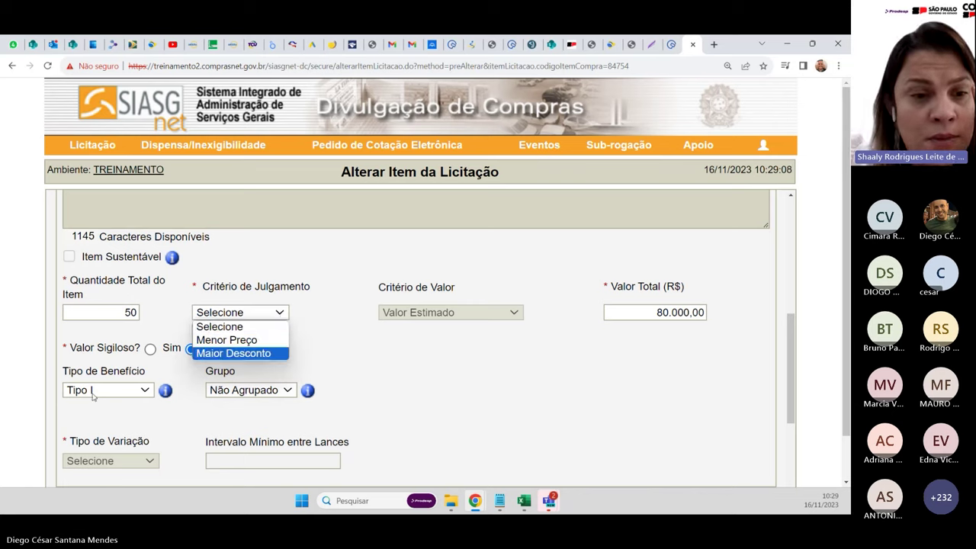
pyautogui.click(223, 340)
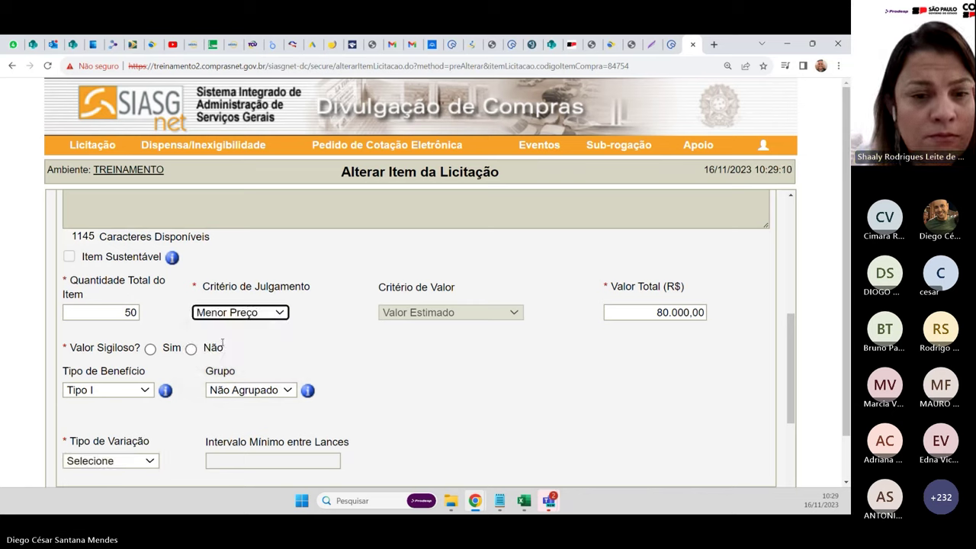
pyautogui.click(192, 349)
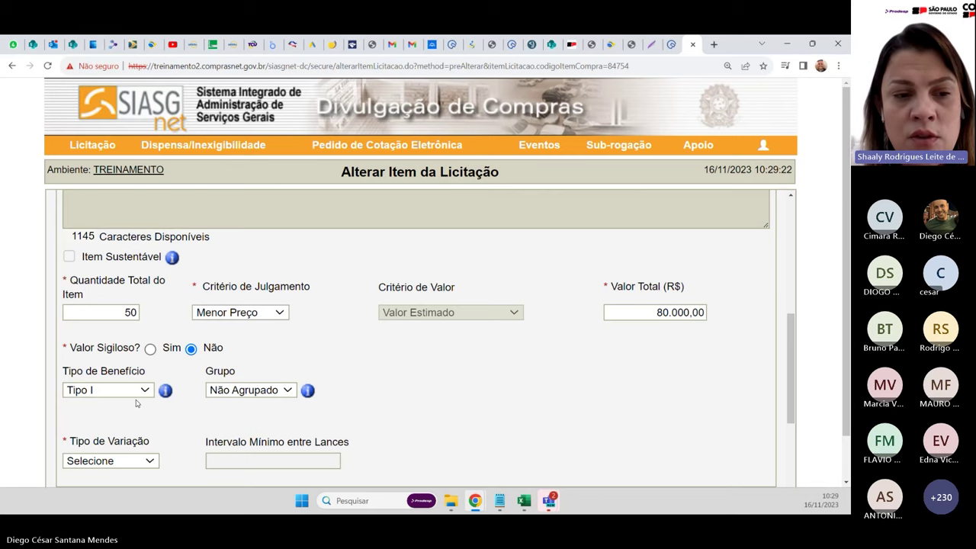
# - Set the Açúcar item's variation type to Monetário with a minimum interval between bids of 1,00, and save the item
pyautogui.scroll(-1, 137, 404)
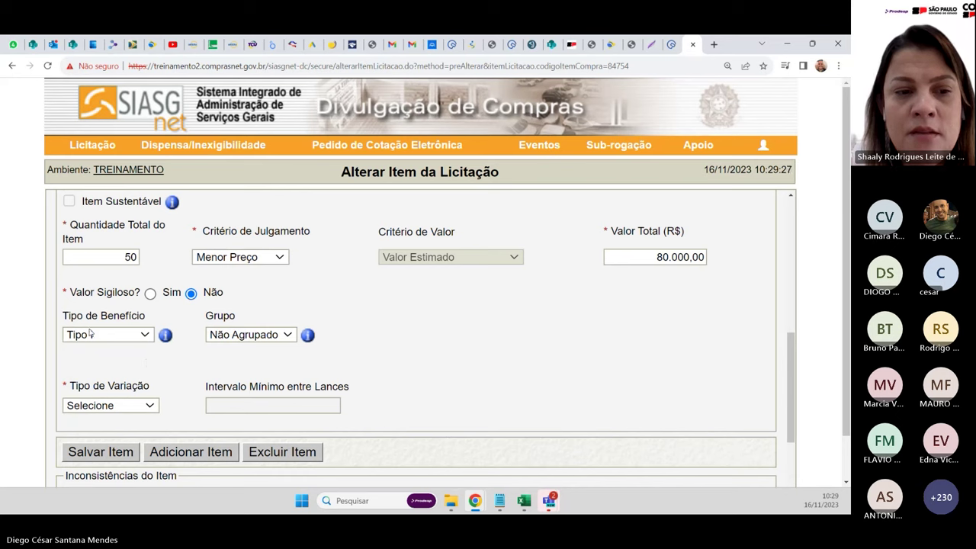
pyautogui.moveTo(162, 339)
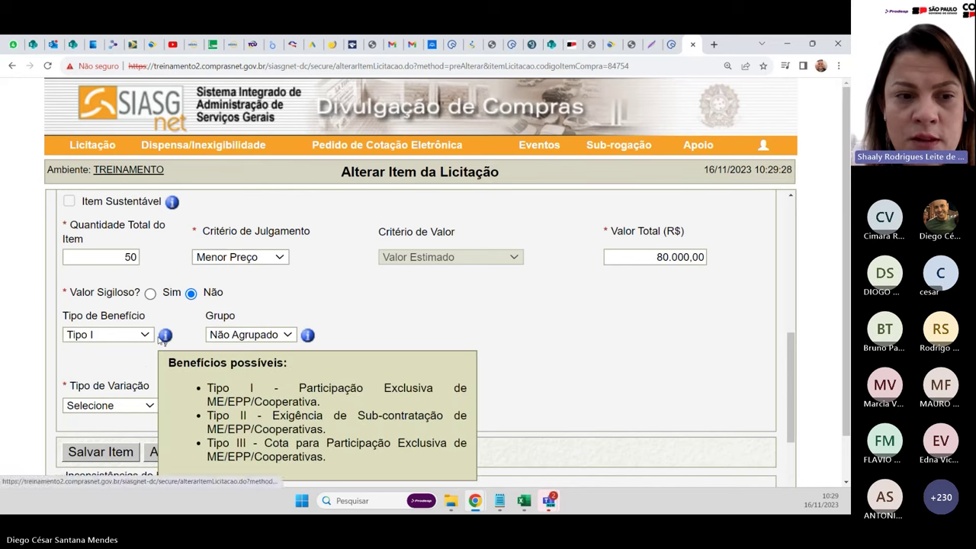
pyautogui.click(149, 405)
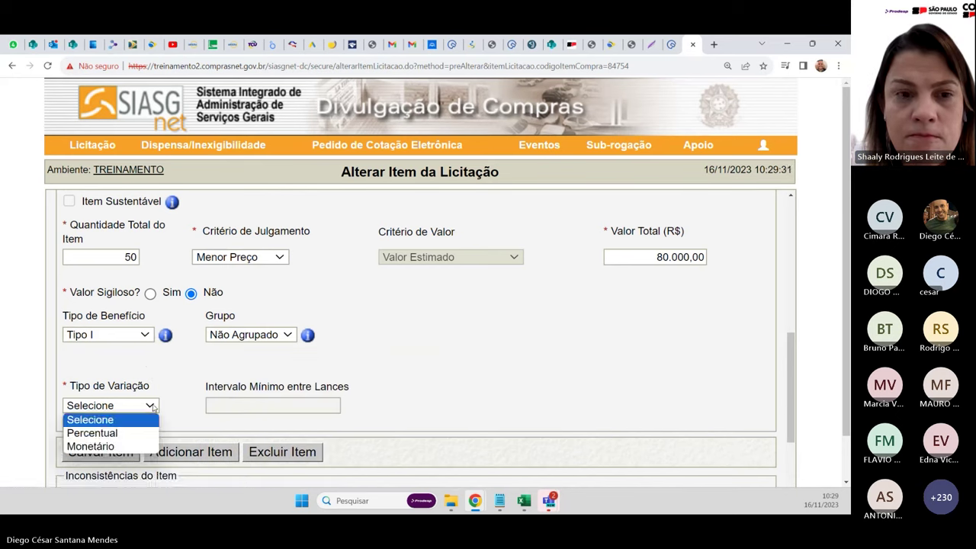
pyautogui.click(131, 448)
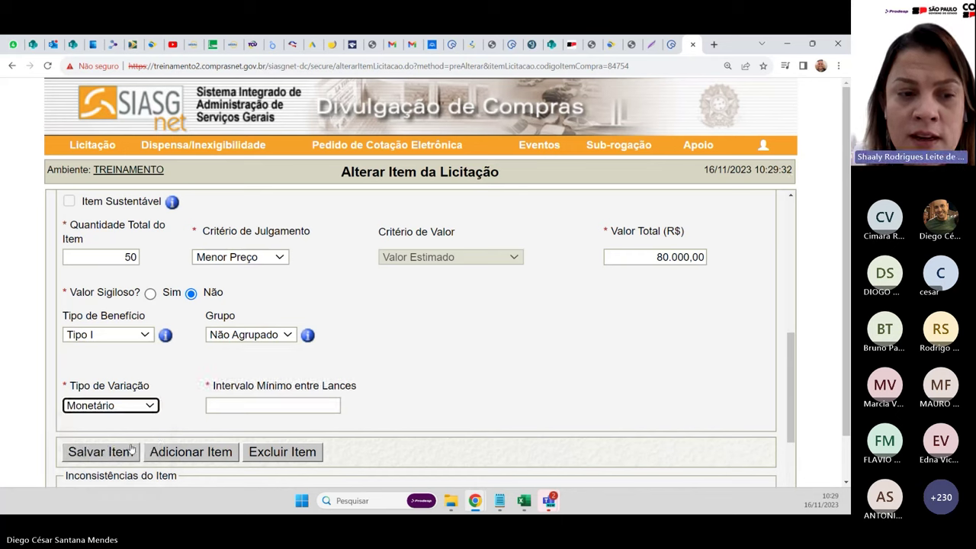
pyautogui.click(249, 405)
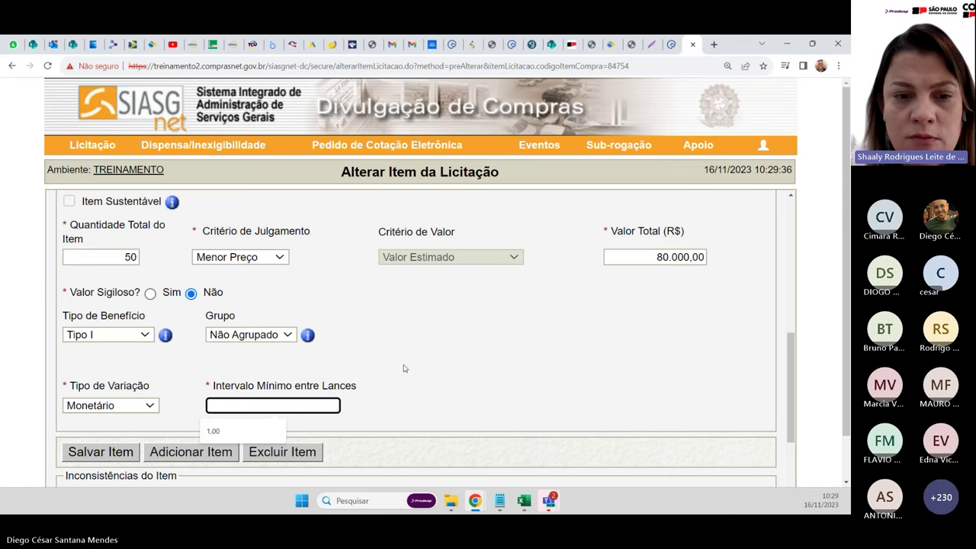
pyautogui.click(237, 421)
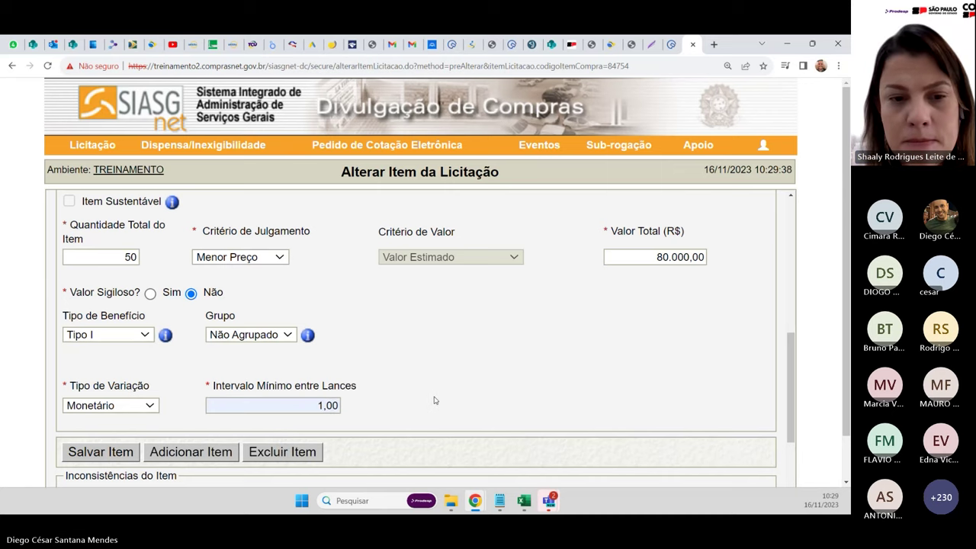
pyautogui.scroll(-1, 446, 360)
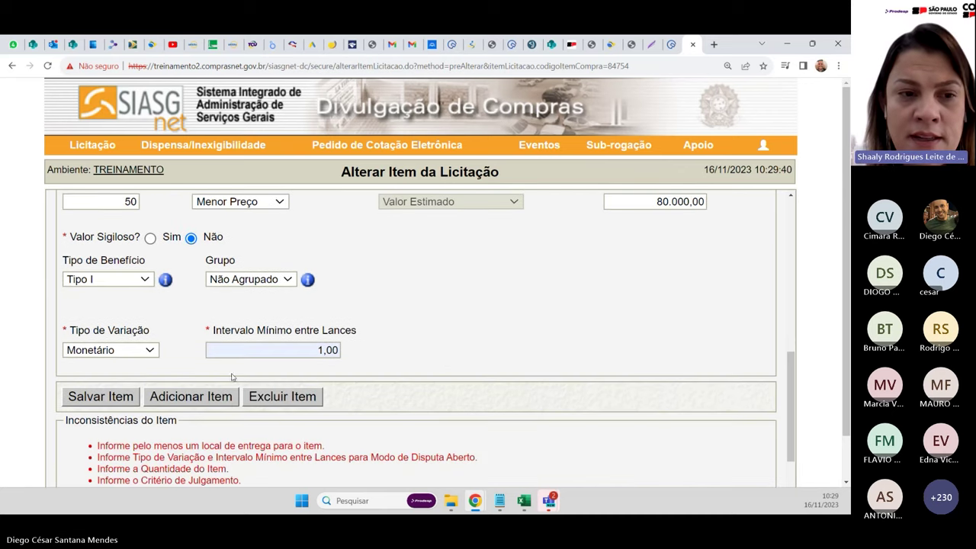
pyautogui.click(101, 397)
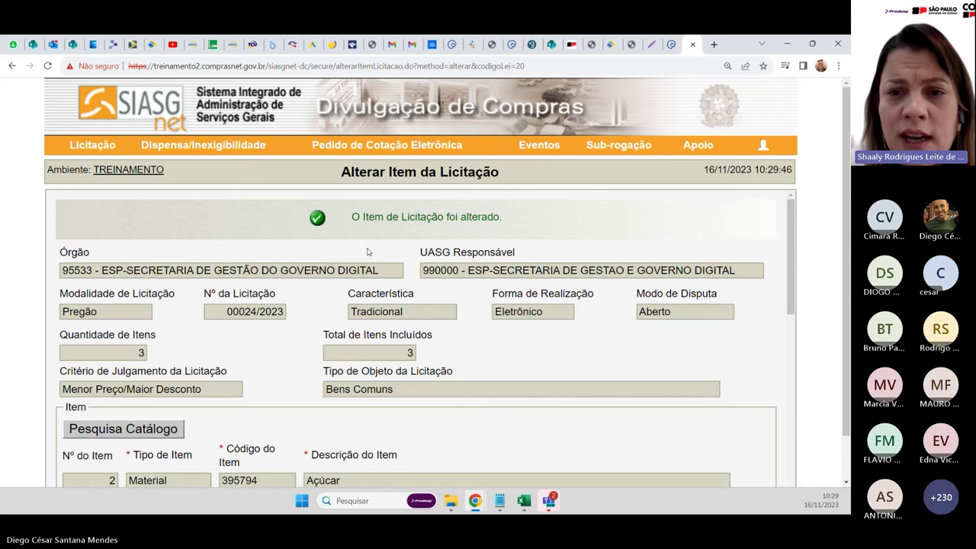
# - Return to the Pregão's main record, set the total purchase value to R$ 580.000,00, and save the record
pyautogui.scroll(-10, 390, 241)
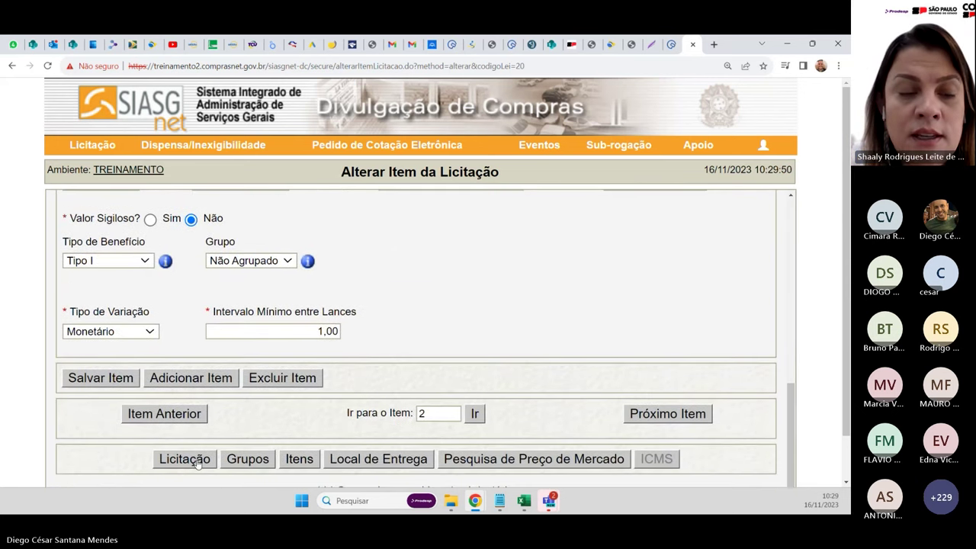
pyautogui.click(185, 459)
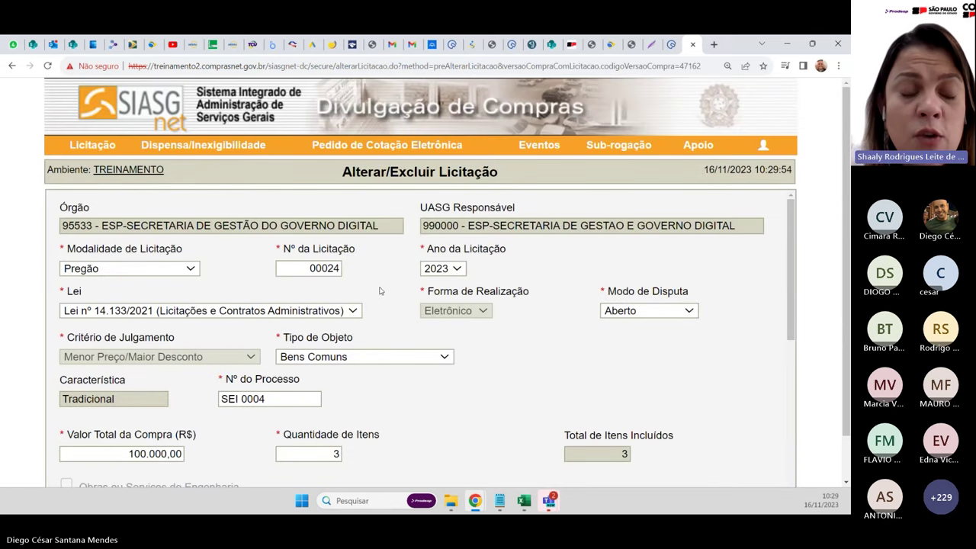
pyautogui.scroll(-1, 380, 291)
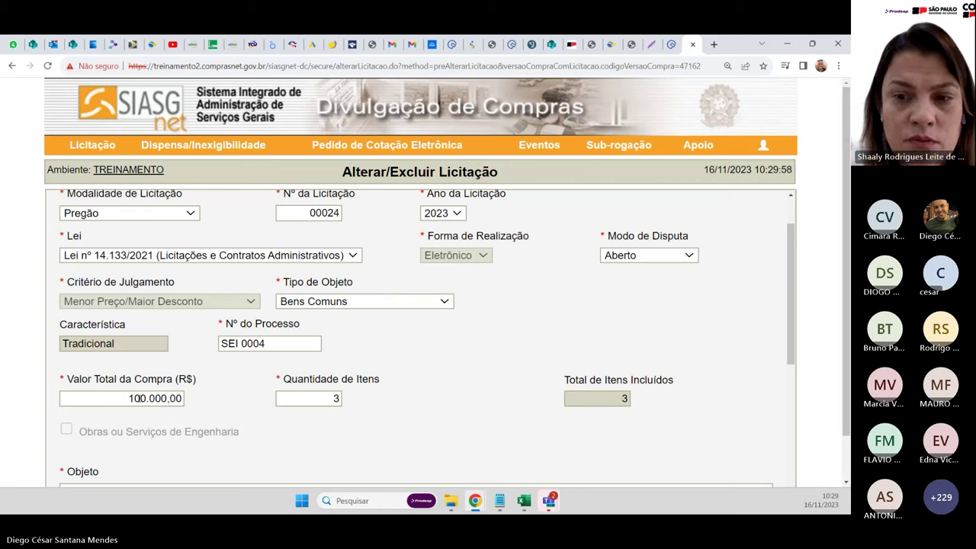
pyautogui.click(129, 398)
pyautogui.moveTo(128, 398); pyautogui.dragTo(141, 398)
pyautogui.write('58')
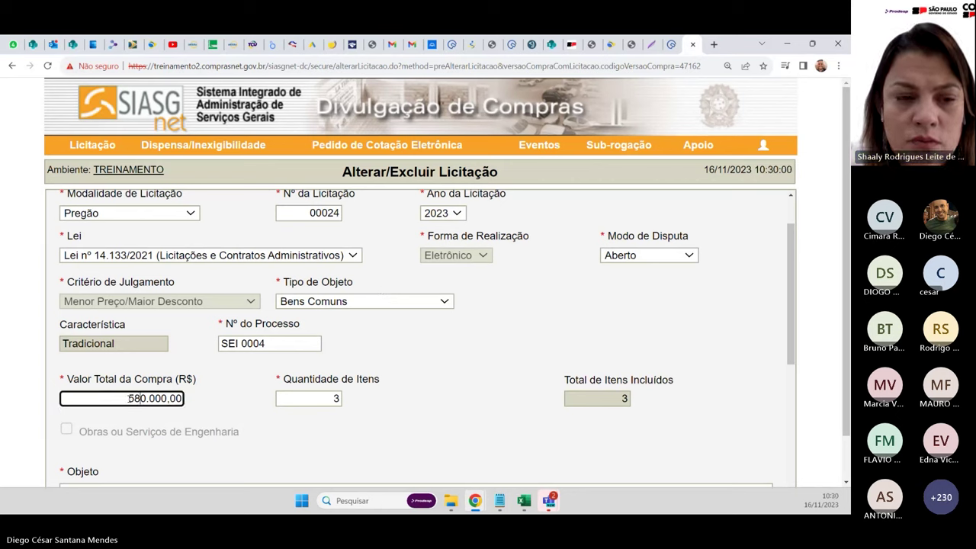
pyautogui.write('8')
pyautogui.press('BackSpace')
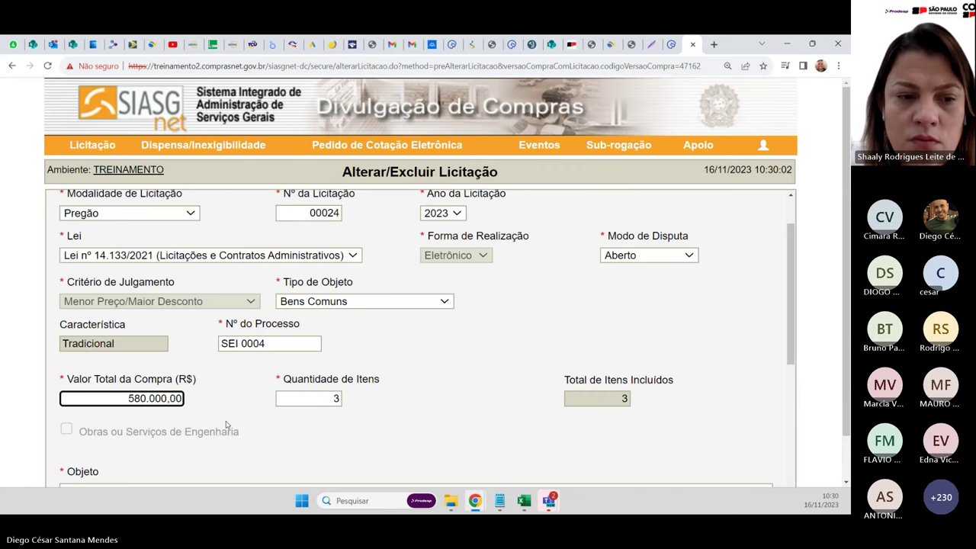
pyautogui.click(388, 416)
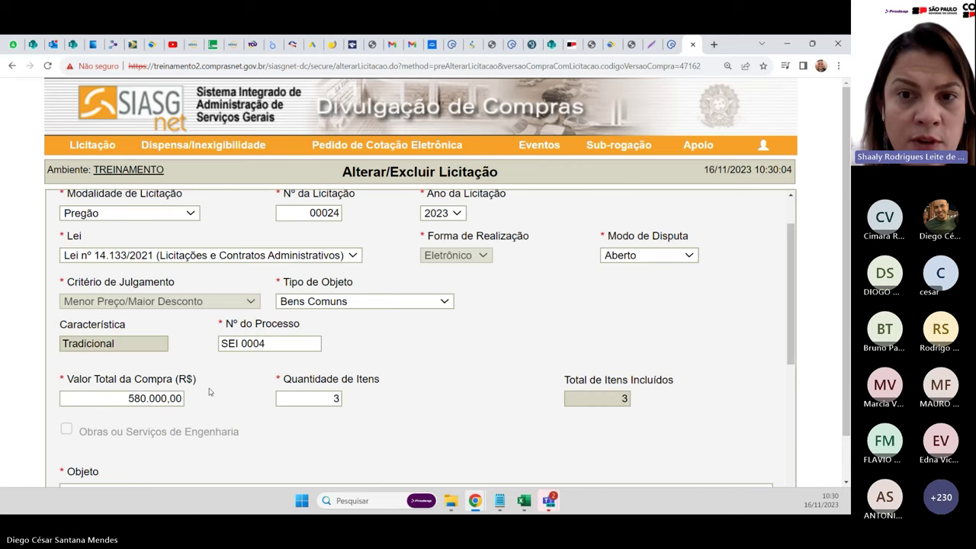
pyautogui.scroll(-1, 209, 392)
pyautogui.scroll(-4, 210, 392)
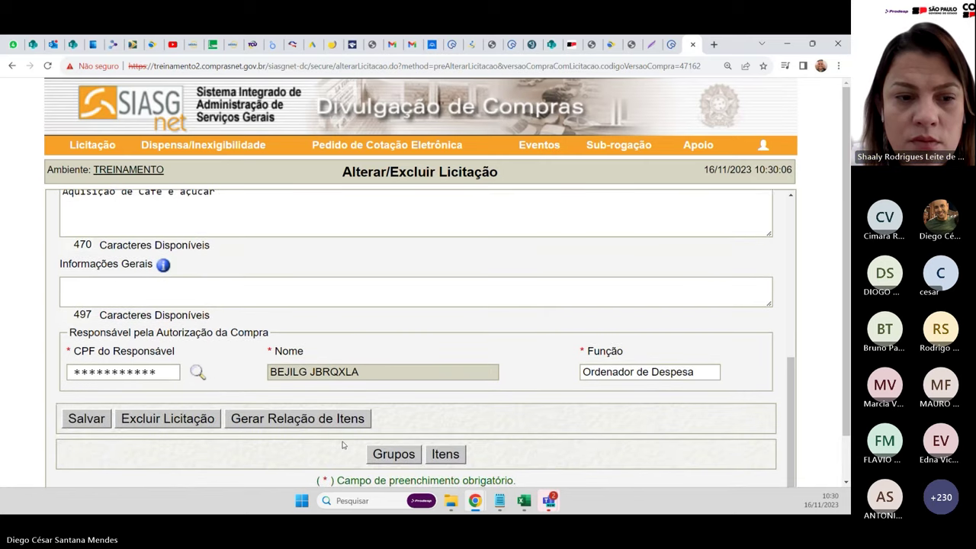
pyautogui.click(103, 419)
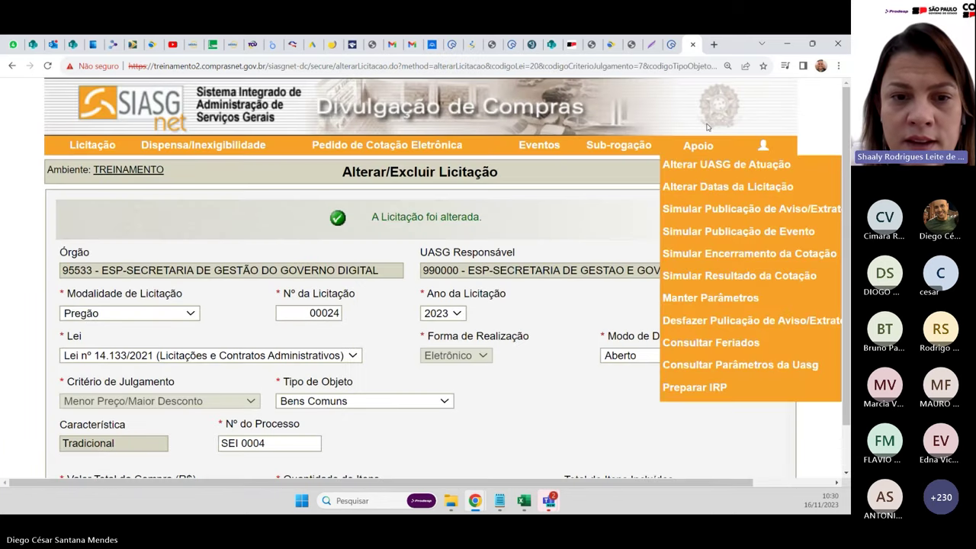
# - Open the Pregão's item list and review each item's quantity, judging criterion, benefit type and consistency
pyautogui.scroll(-5, 532, 288)
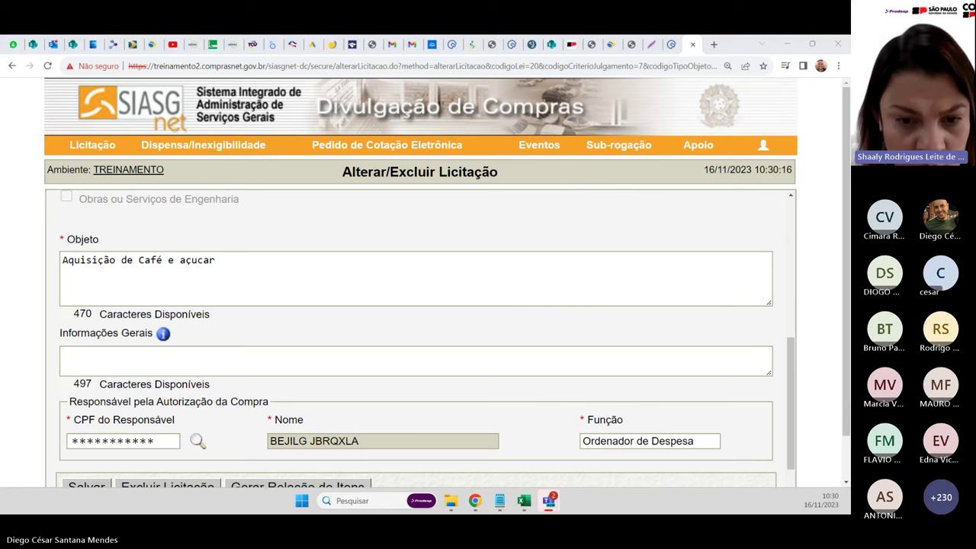
pyautogui.scroll(-2, 453, 263)
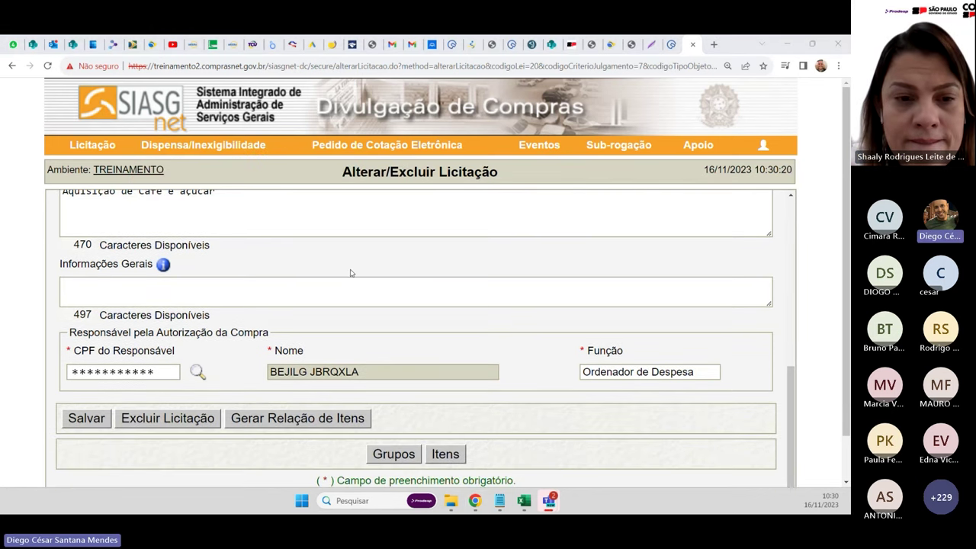
pyautogui.click(446, 454)
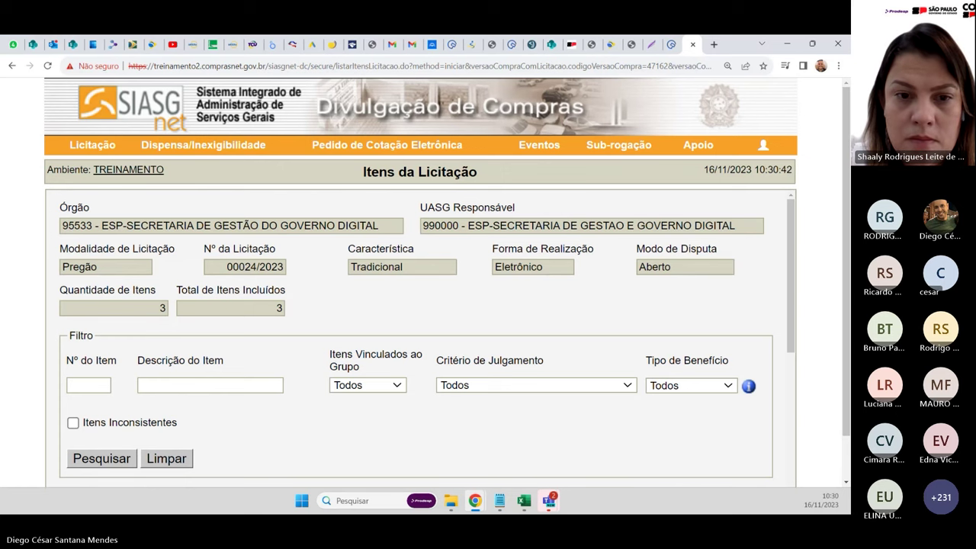
pyautogui.scroll(-3, 525, 271)
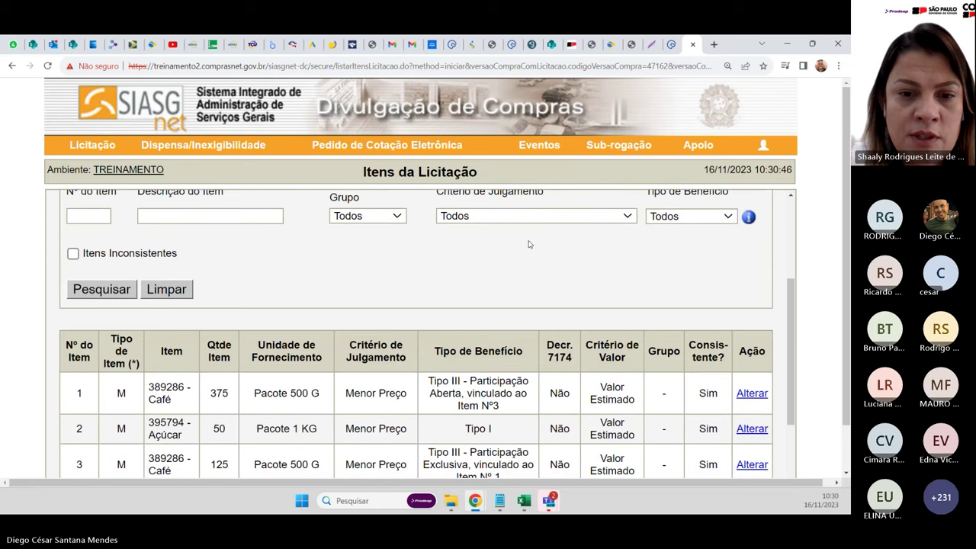
pyautogui.scroll(-1, 534, 236)
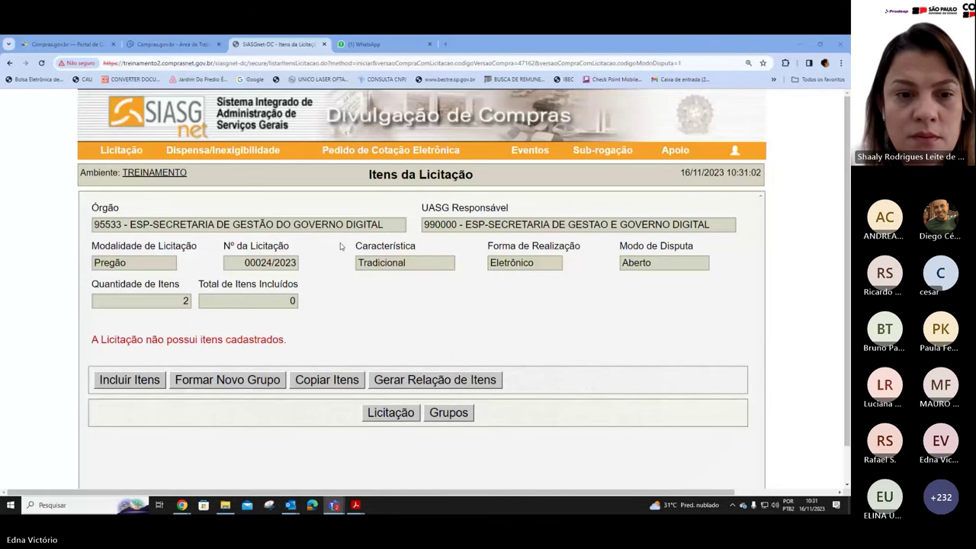
pyautogui.scroll(-2, 65, 345)
pyautogui.click(136, 343)
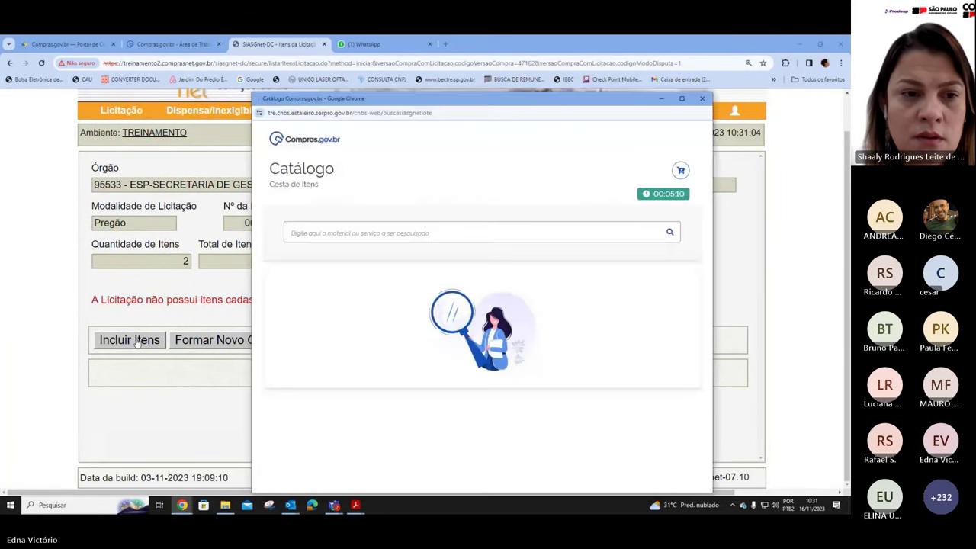
pyautogui.click(703, 99)
# - Search the tenders available for alteration or exclusion by number 00024, year 2023 and modality Pregão
pyautogui.moveTo(121, 112)
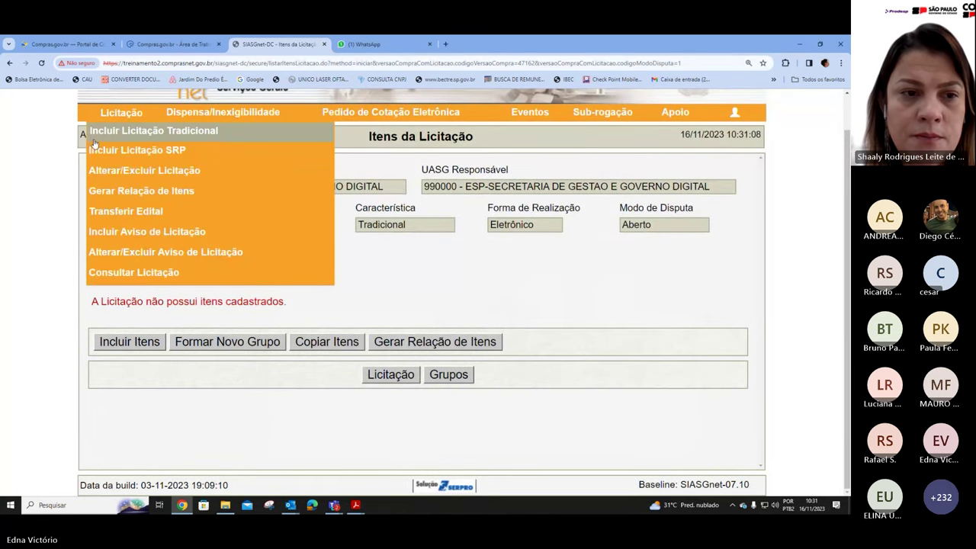
pyautogui.click(119, 177)
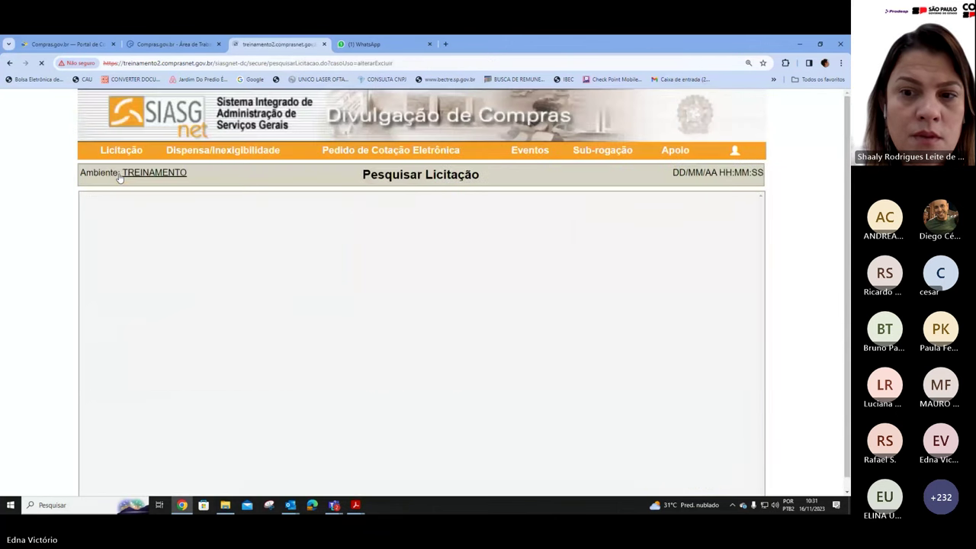
pyautogui.moveTo(114, 155)
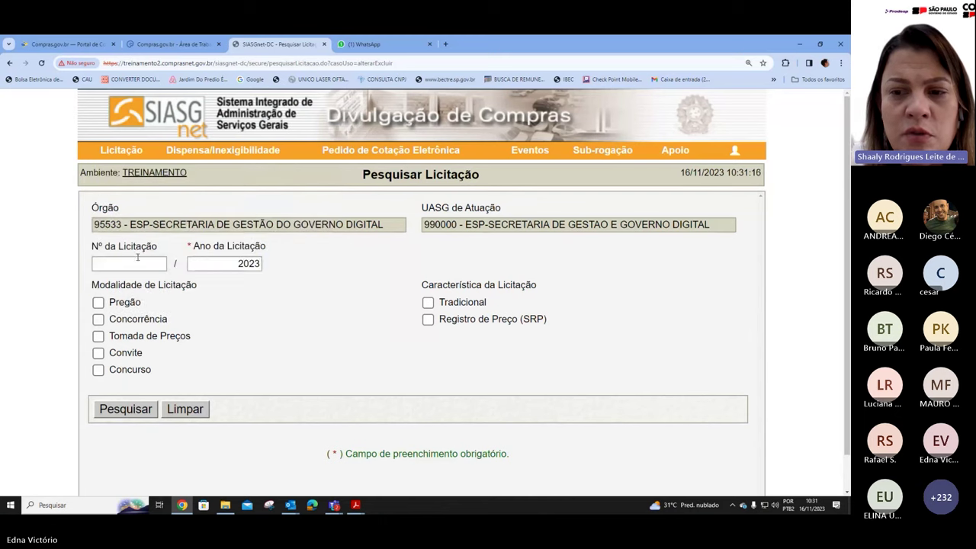
pyautogui.click(137, 259)
pyautogui.write('00024')
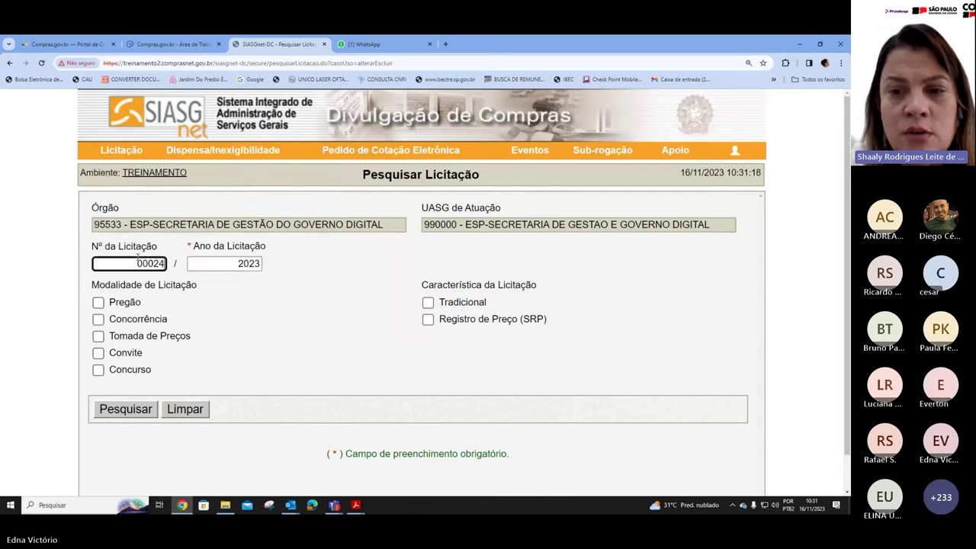
pyautogui.click(97, 302)
pyautogui.click(136, 415)
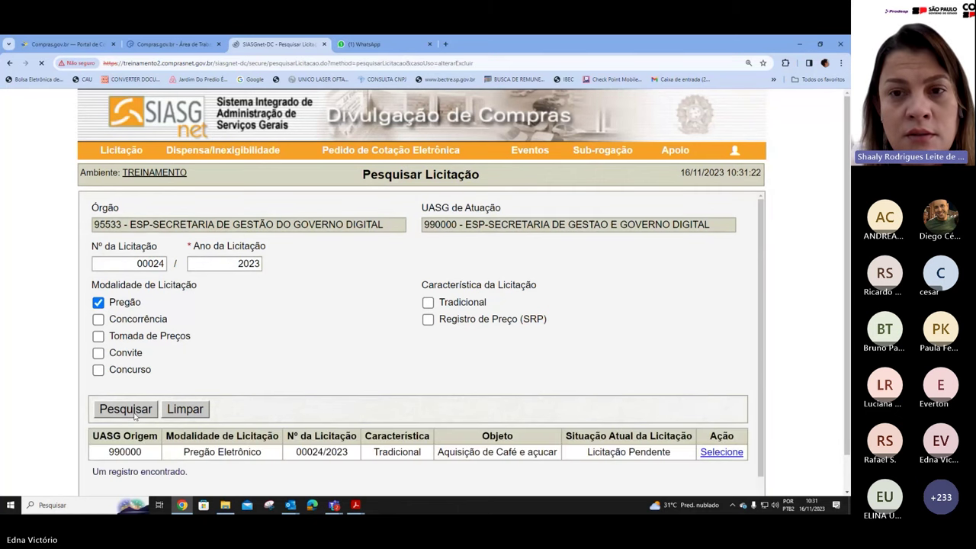
# - Open the pending tender for coffee and sugar from the search results and bring up its list of items
pyautogui.scroll(-1, 267, 358)
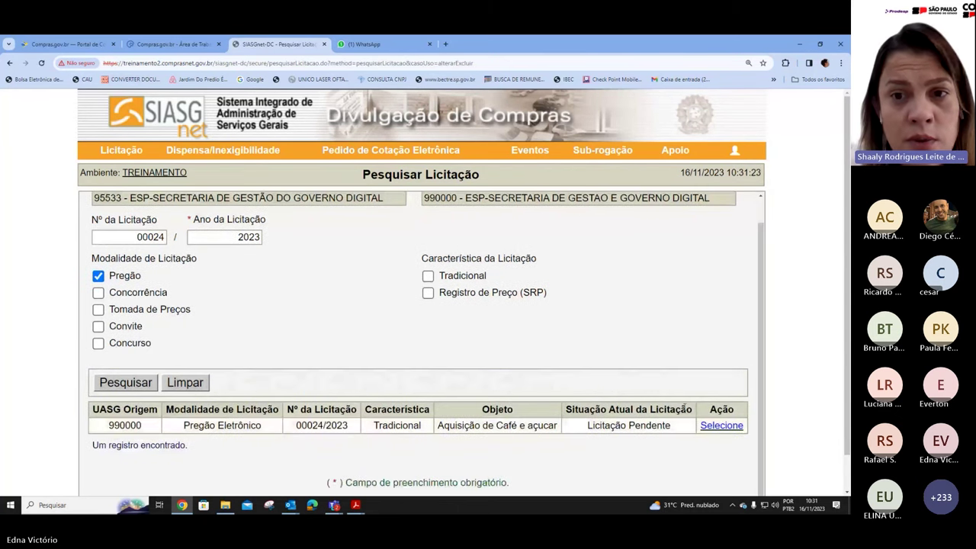
pyautogui.click(719, 425)
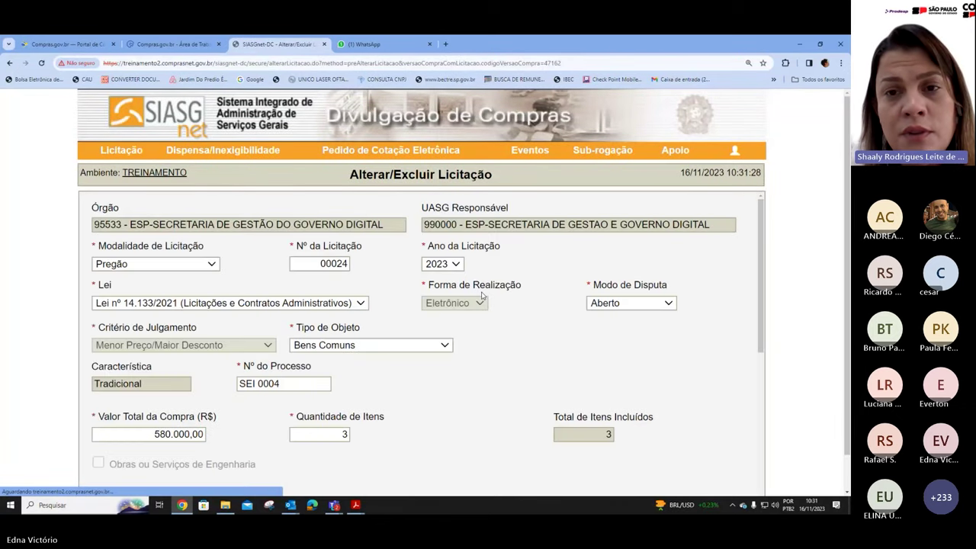
pyautogui.scroll(-5, 481, 296)
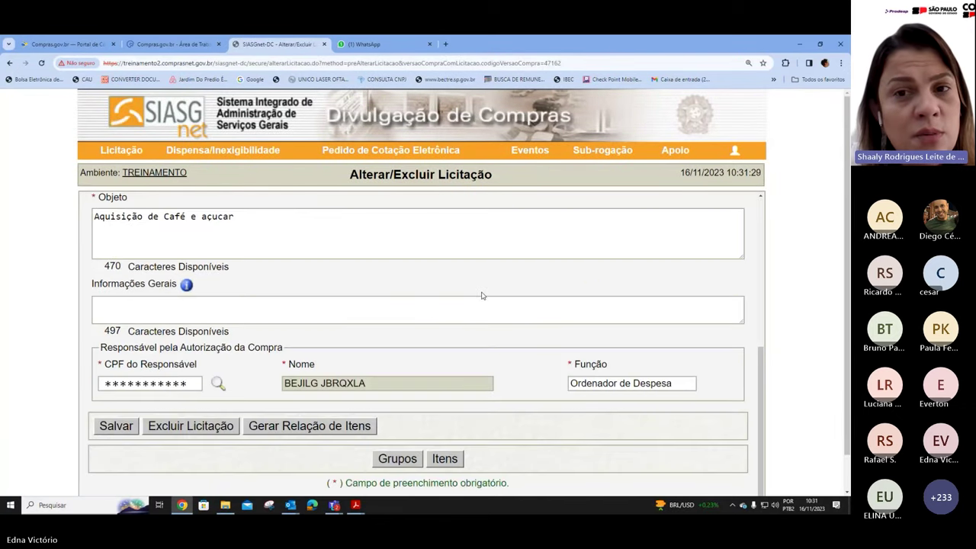
pyautogui.click(441, 461)
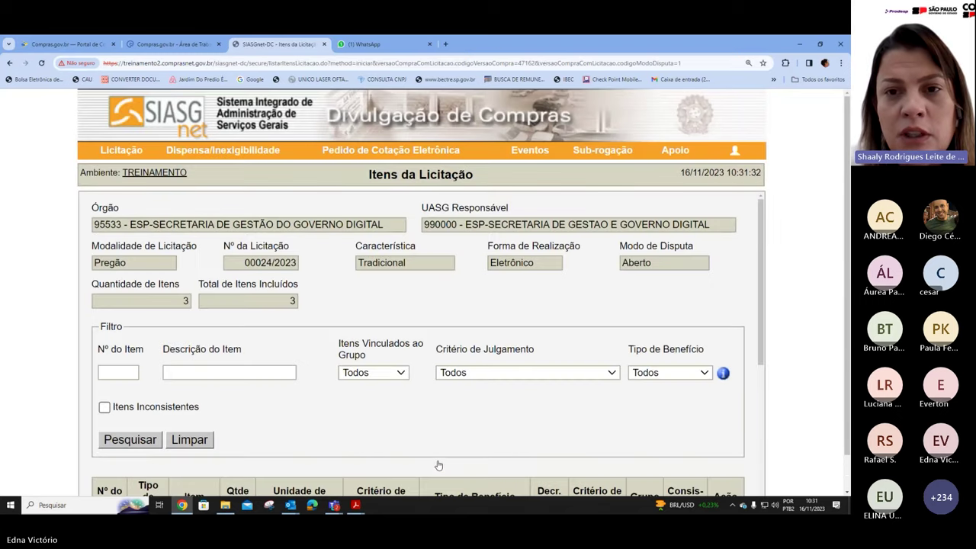
pyautogui.scroll(-5, 482, 433)
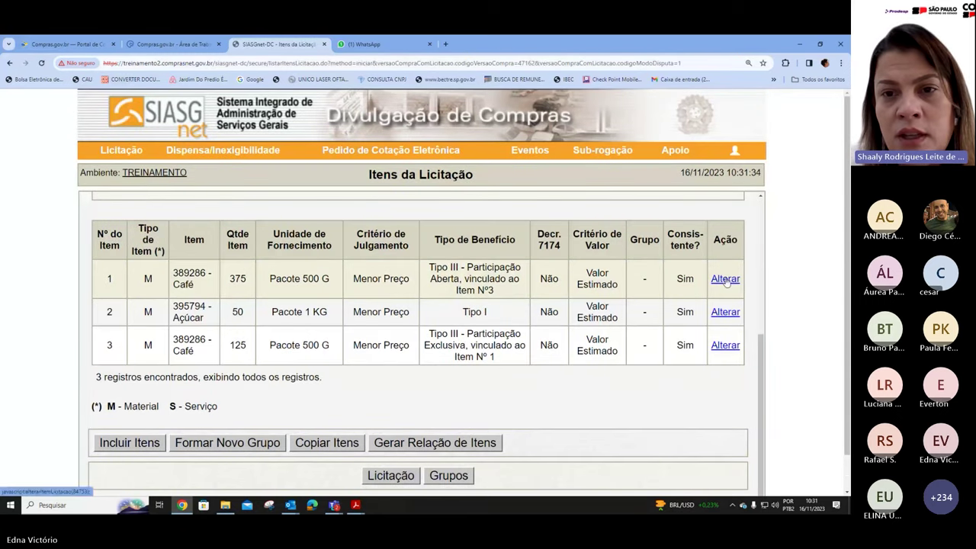
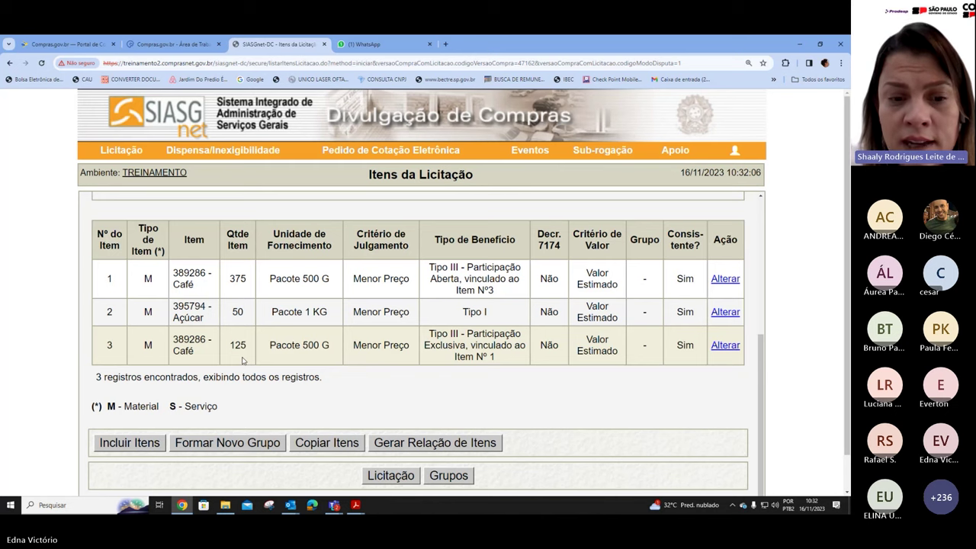
# - Generate the Relação de Itens for Pregão 00024/2023
pyautogui.click(458, 444)
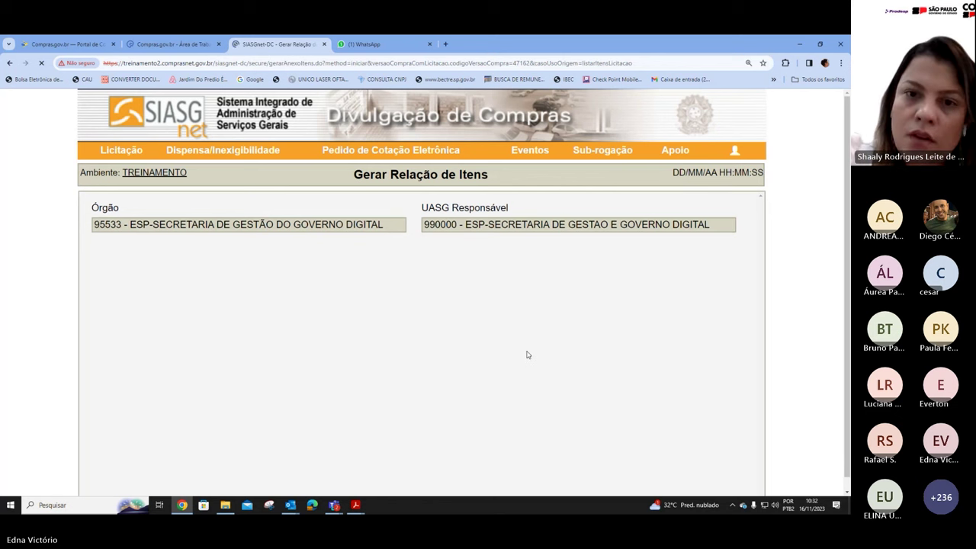
pyautogui.scroll(-2, 538, 308)
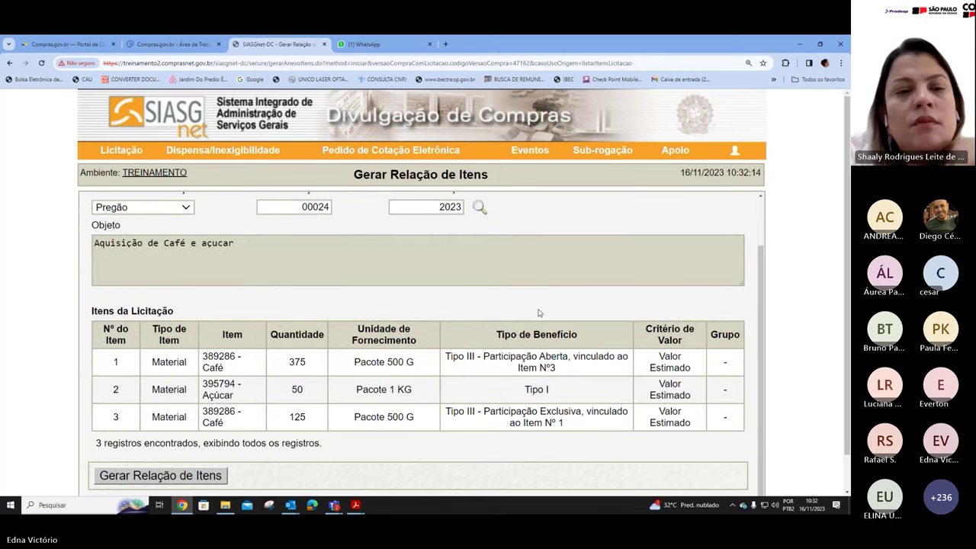
pyautogui.click(172, 481)
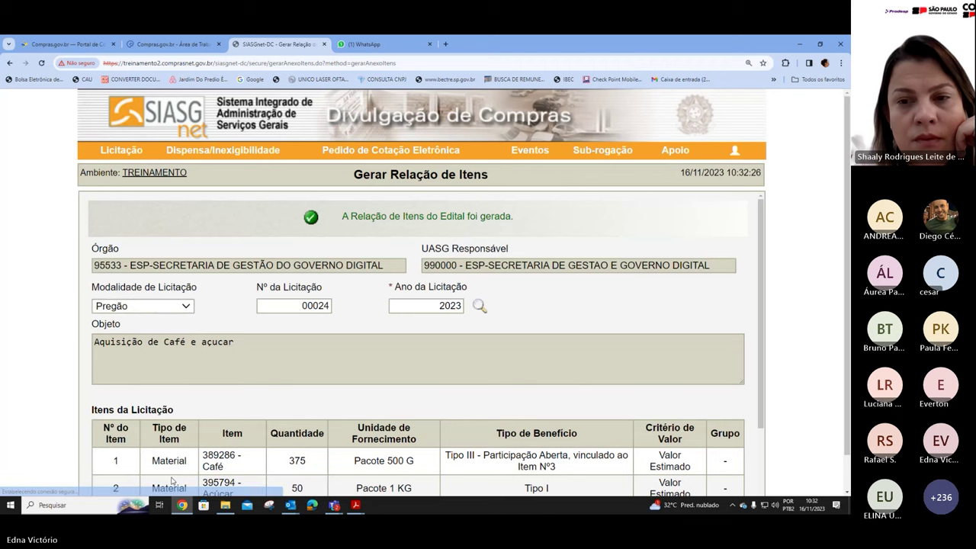
pyautogui.scroll(-1, 657, 224)
pyautogui.scroll(-3, 660, 226)
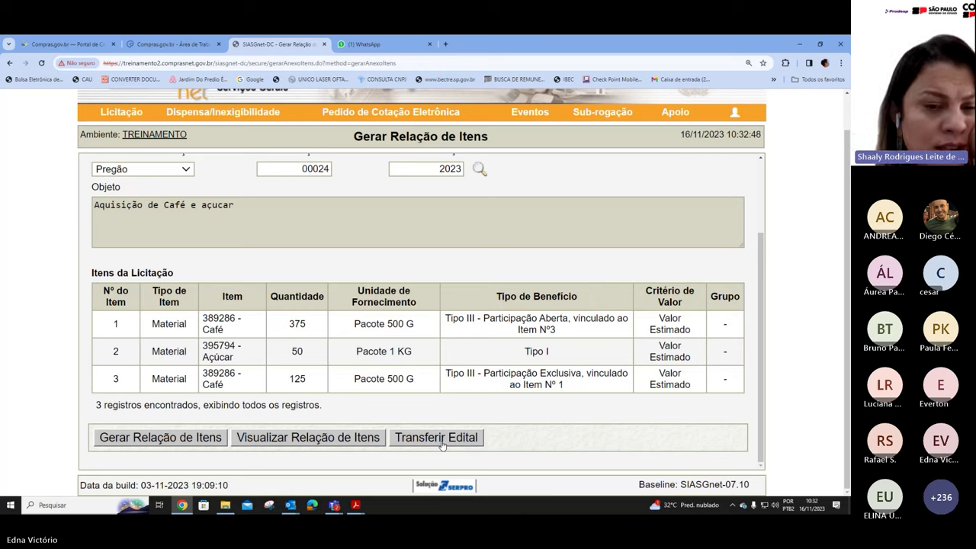
# - Save the generated item list as a PDF in Downloads under the suggested name and open the file
pyautogui.click(355, 443)
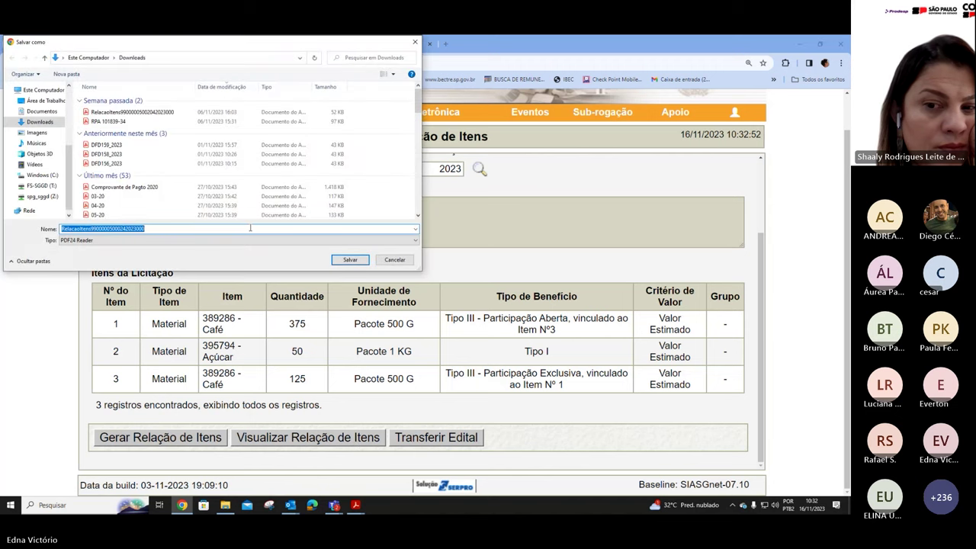
pyautogui.click(355, 261)
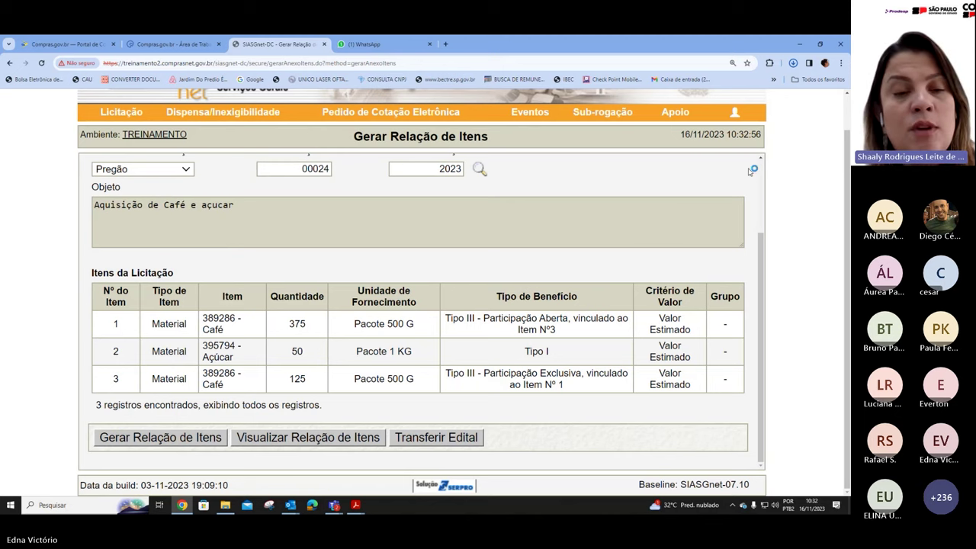
pyautogui.click(709, 86)
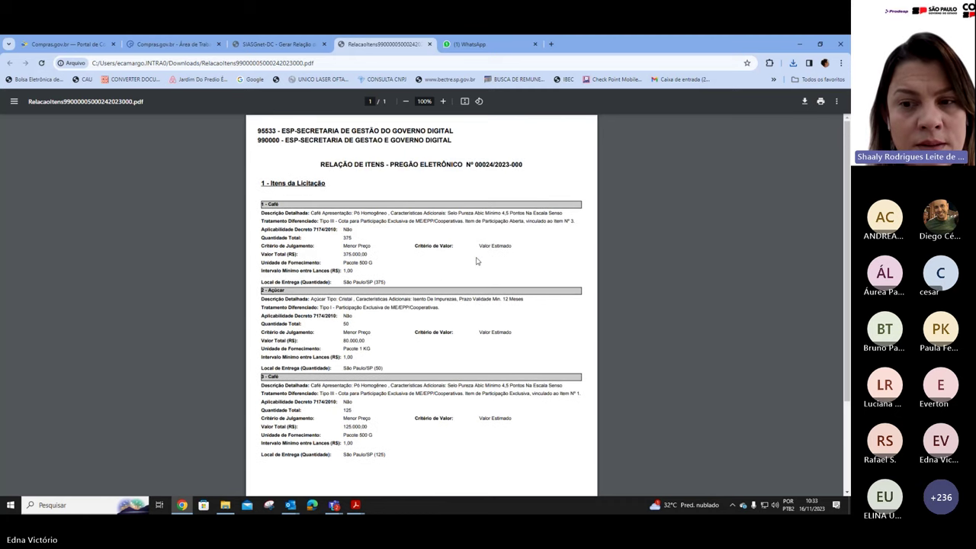
# - Enlarge the item list PDF to 200% and examine the details of the coffee and sugar items
pyautogui.click(836, 101)
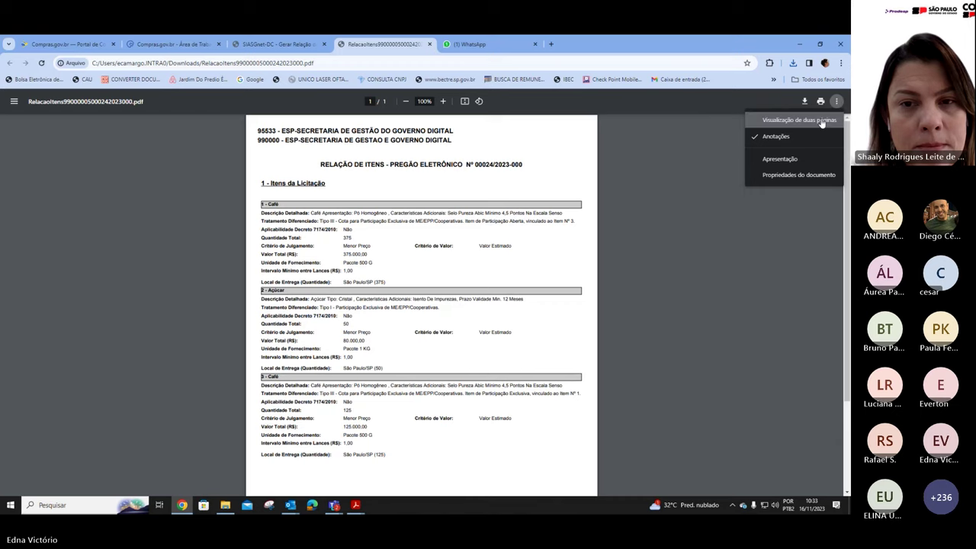
pyautogui.click(836, 101)
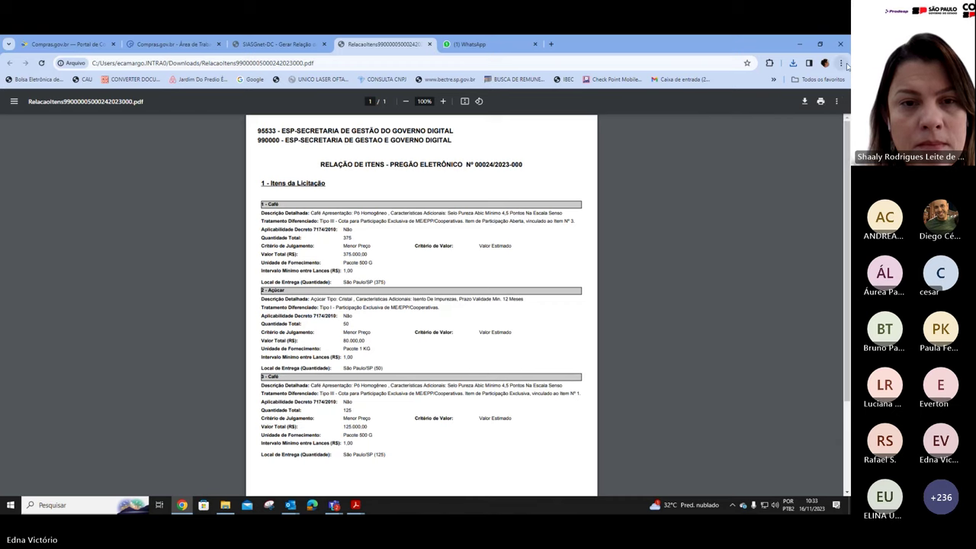
pyautogui.click(840, 63)
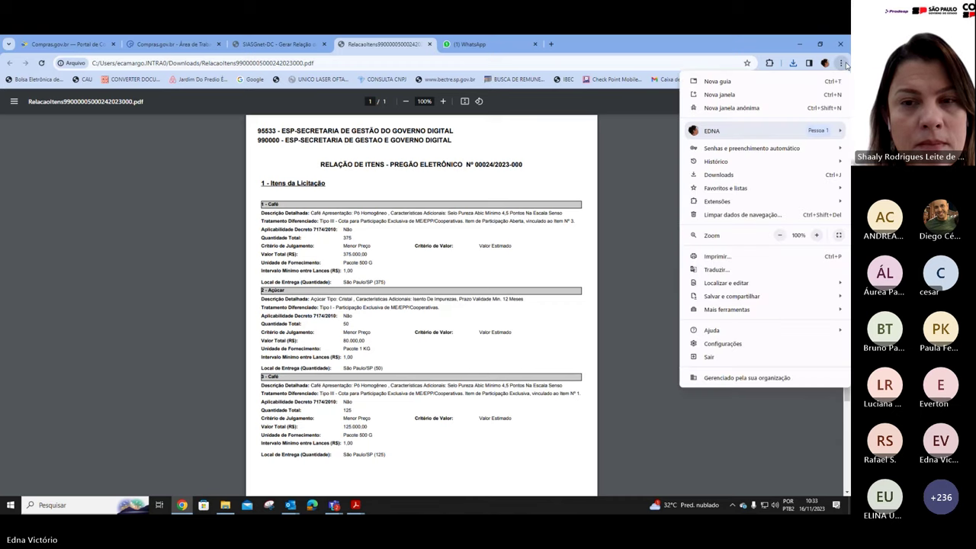
pyautogui.click(816, 235)
pyautogui.click(817, 234)
pyautogui.click(817, 235)
pyautogui.click(816, 234)
pyautogui.click(816, 235)
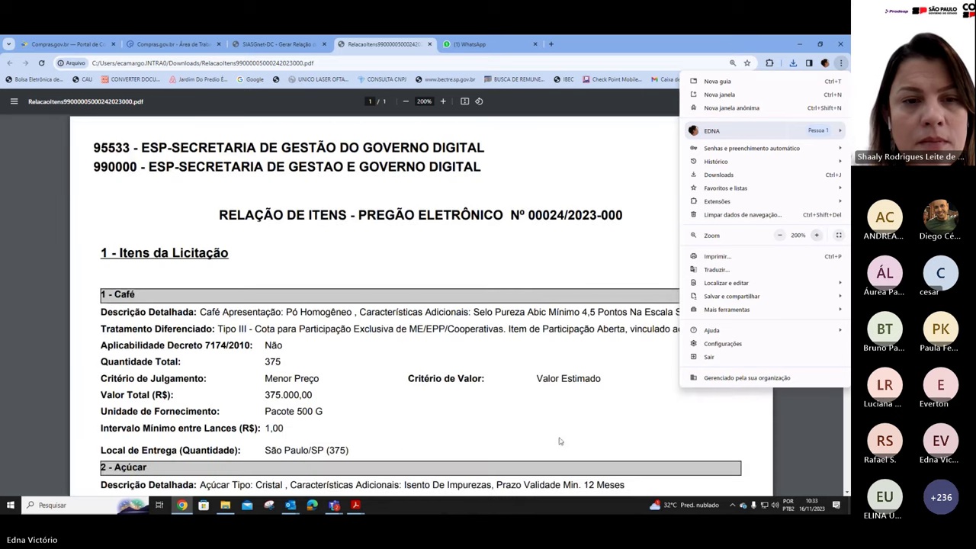
pyautogui.click(513, 258)
pyautogui.scroll(-3, 573, 417)
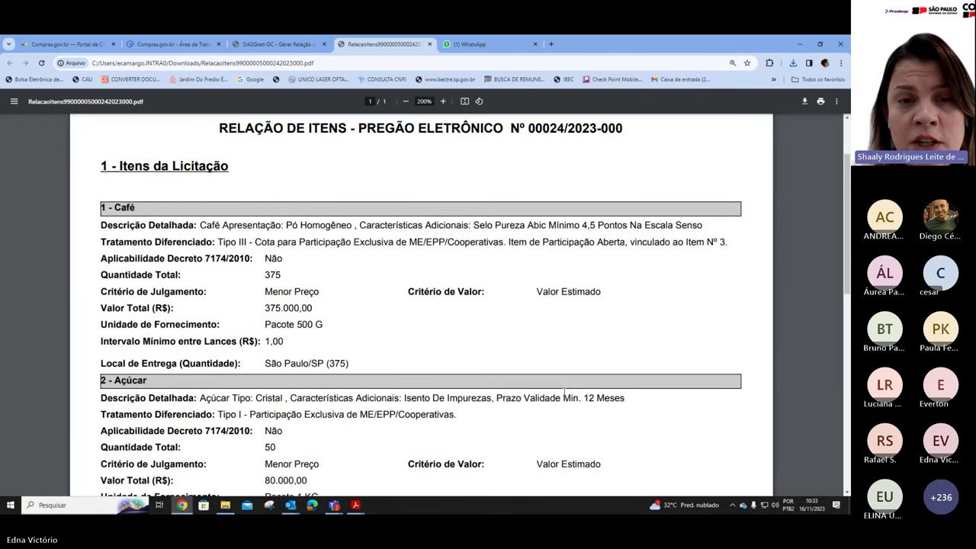
pyautogui.scroll(-4, 564, 392)
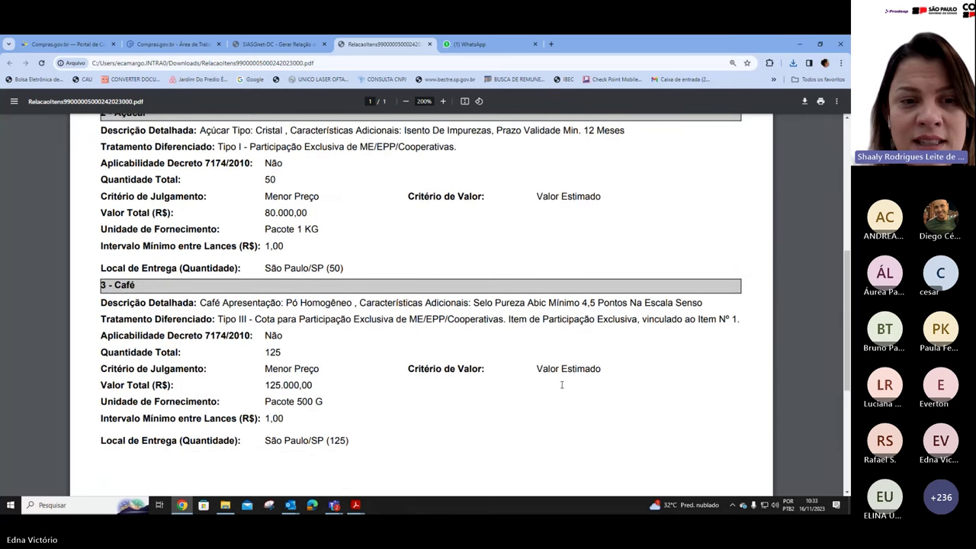
pyautogui.scroll(-4, 561, 386)
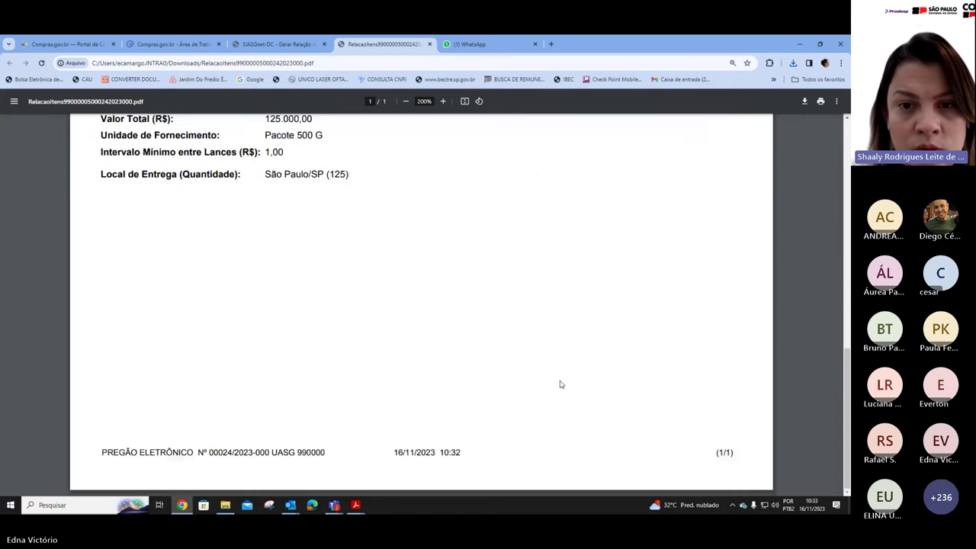
pyautogui.scroll(7, 561, 385)
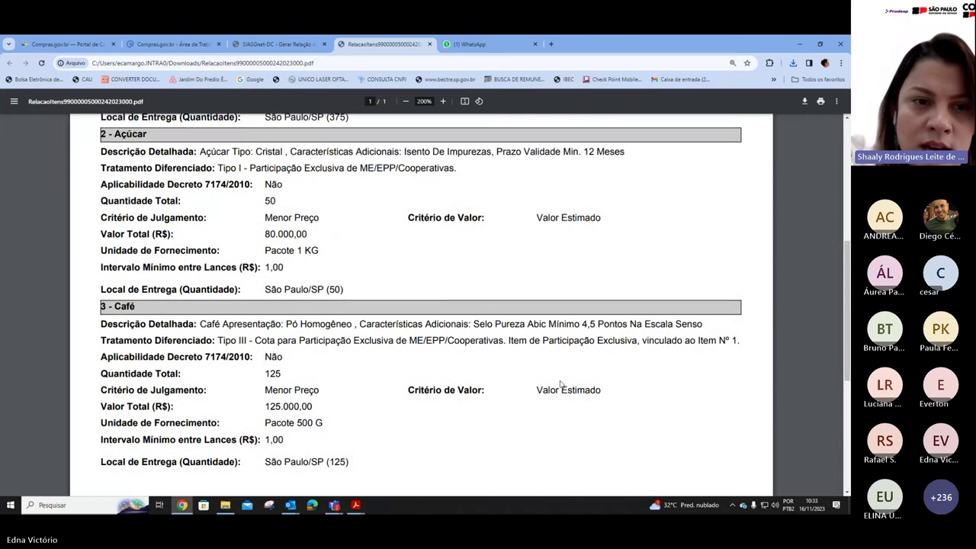
pyautogui.scroll(5, 560, 385)
# - Return to the tender, open Transferir Edital and choose RPA 101839-34.pdf from Downloads as the edital file
pyautogui.click(278, 44)
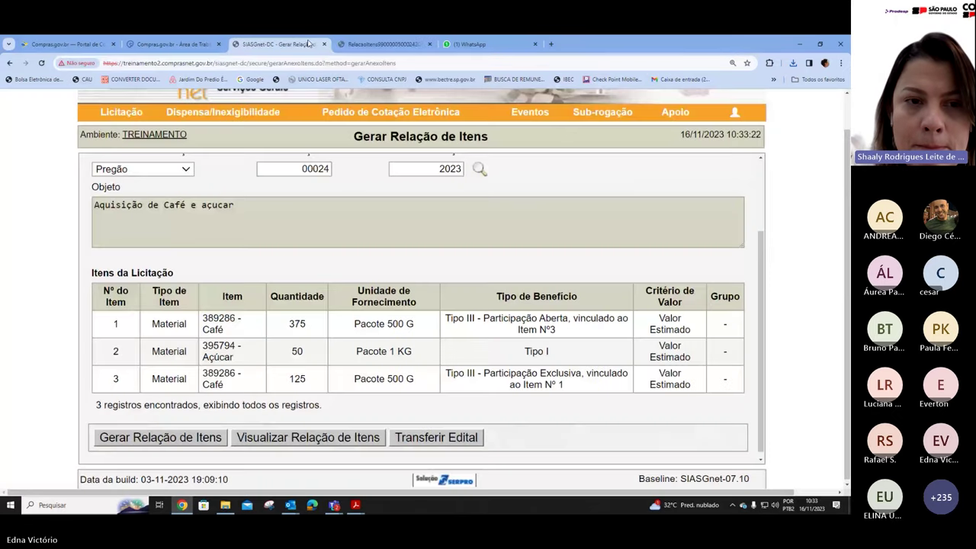
pyautogui.moveTo(791, 224)
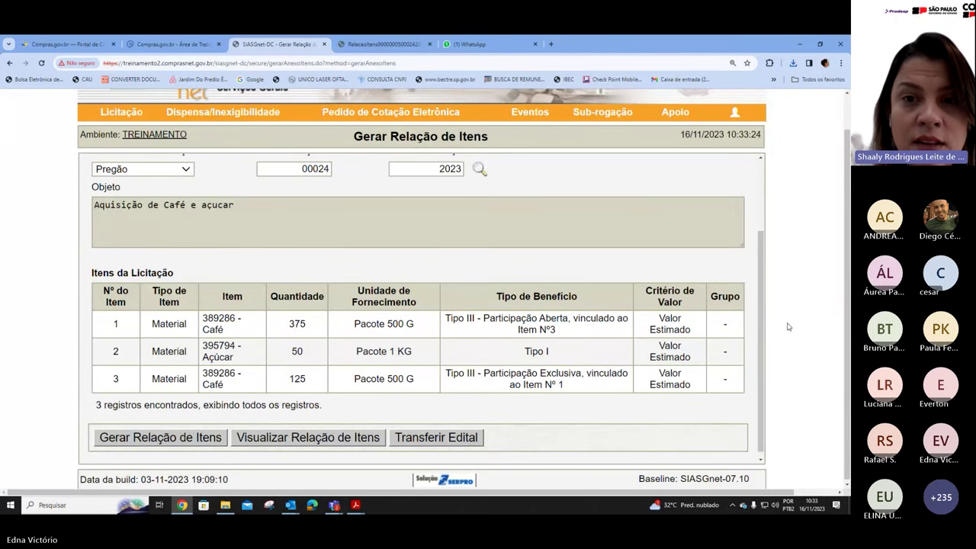
pyautogui.click(465, 441)
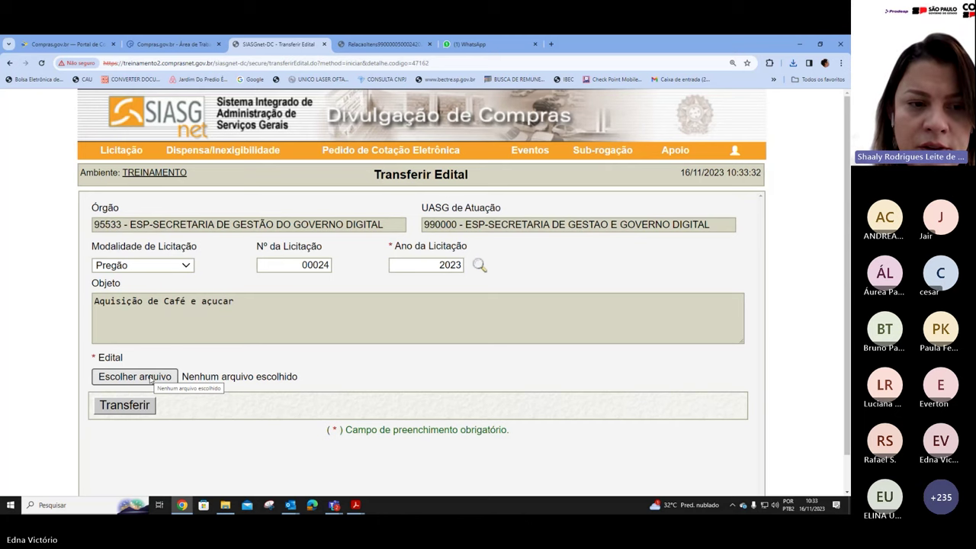
pyautogui.click(135, 377)
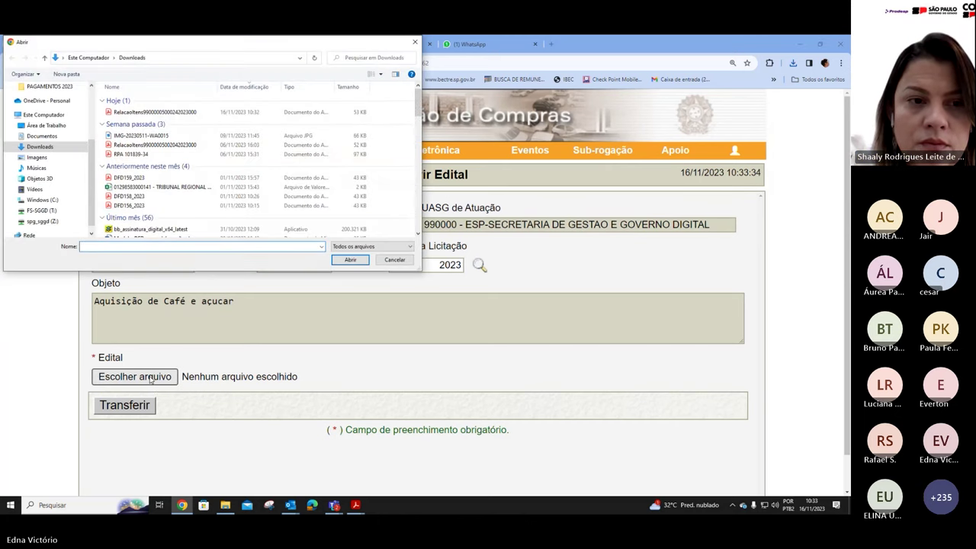
pyautogui.click(138, 155)
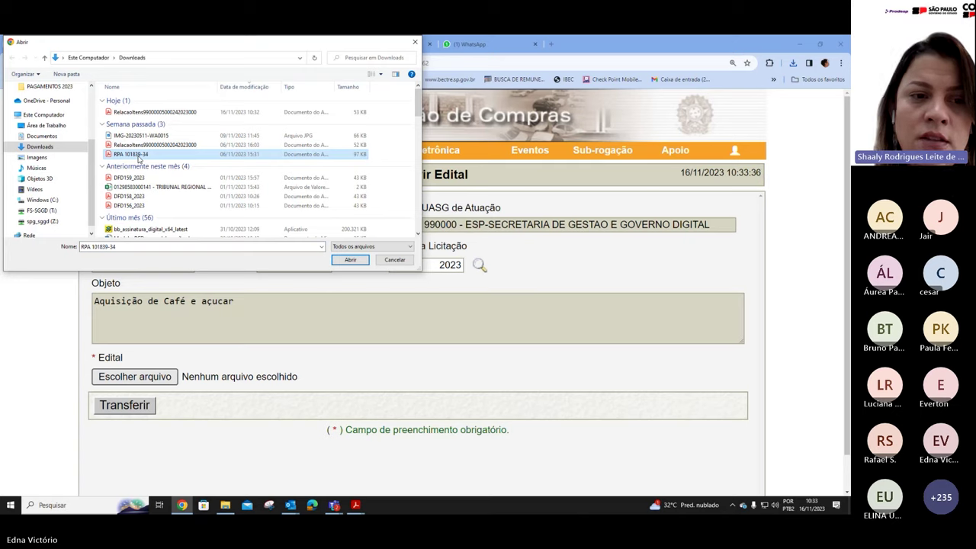
pyautogui.click(348, 260)
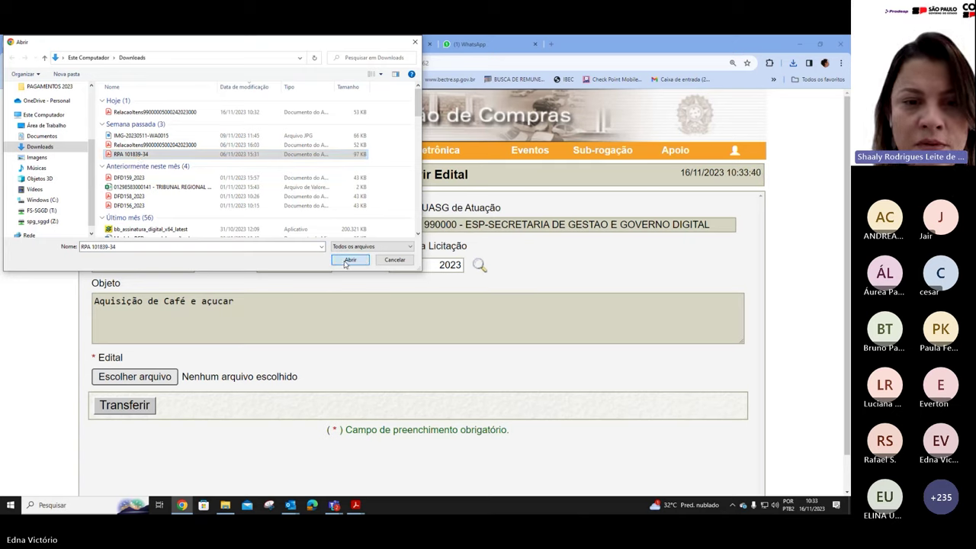
pyautogui.click(347, 261)
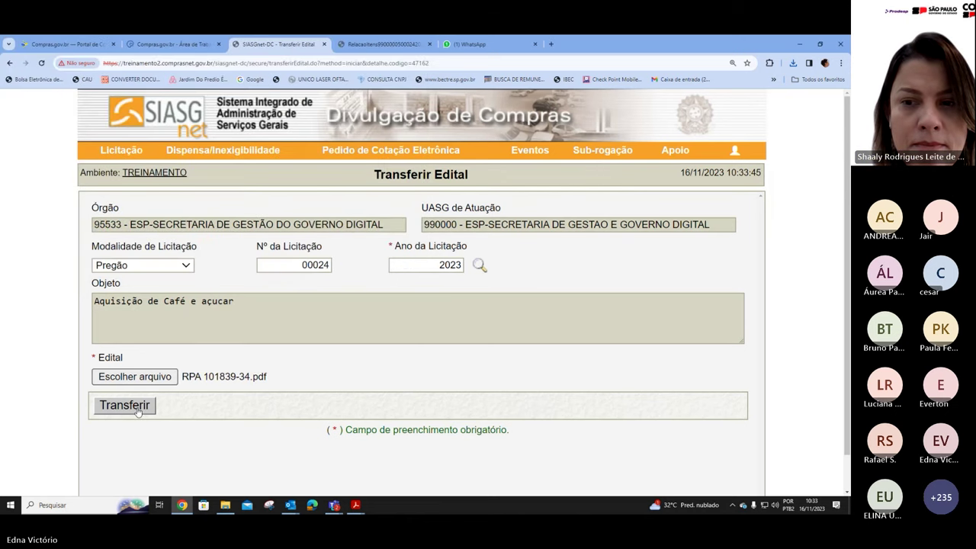
# - Replace the chosen edital file with DFD159_2023 from Downloads and transfer it for the tender
pyautogui.click(150, 379)
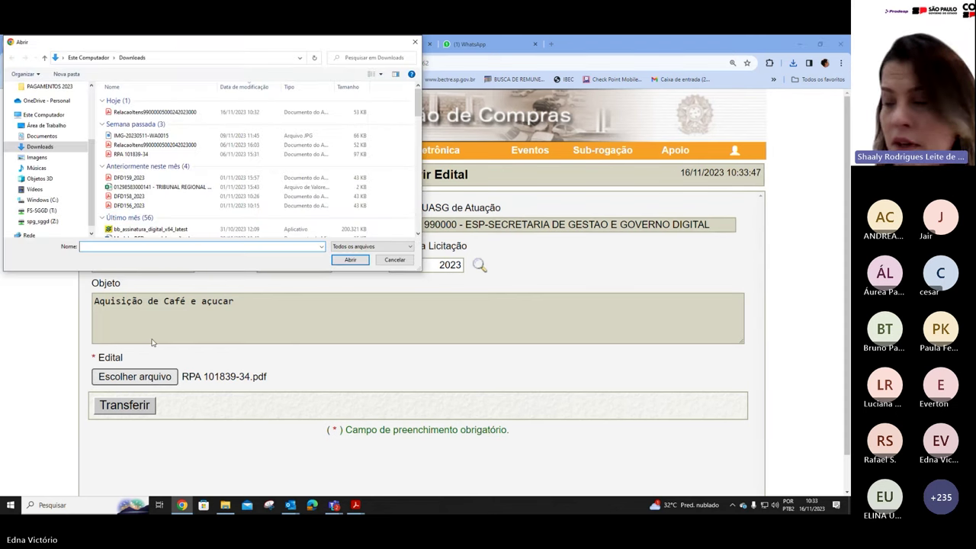
pyautogui.click(145, 178)
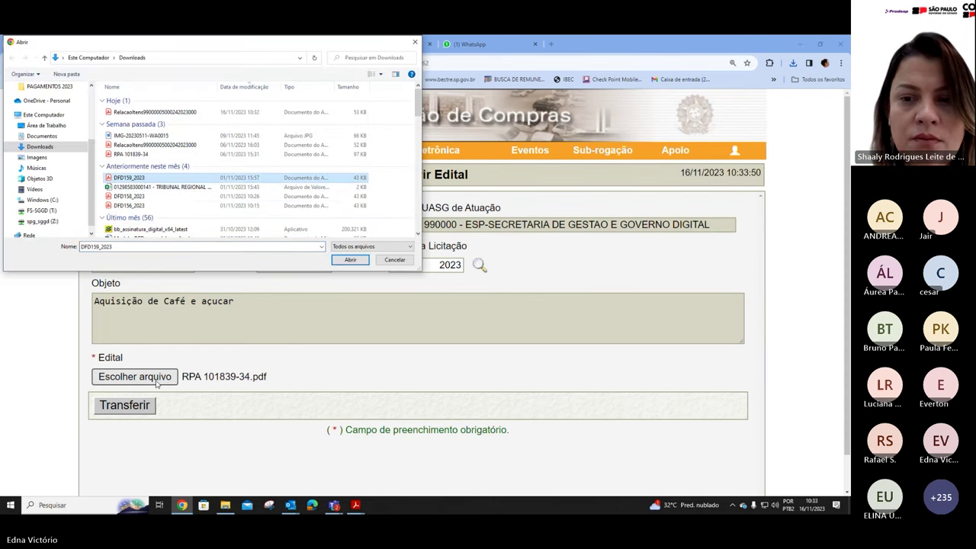
pyautogui.click(350, 259)
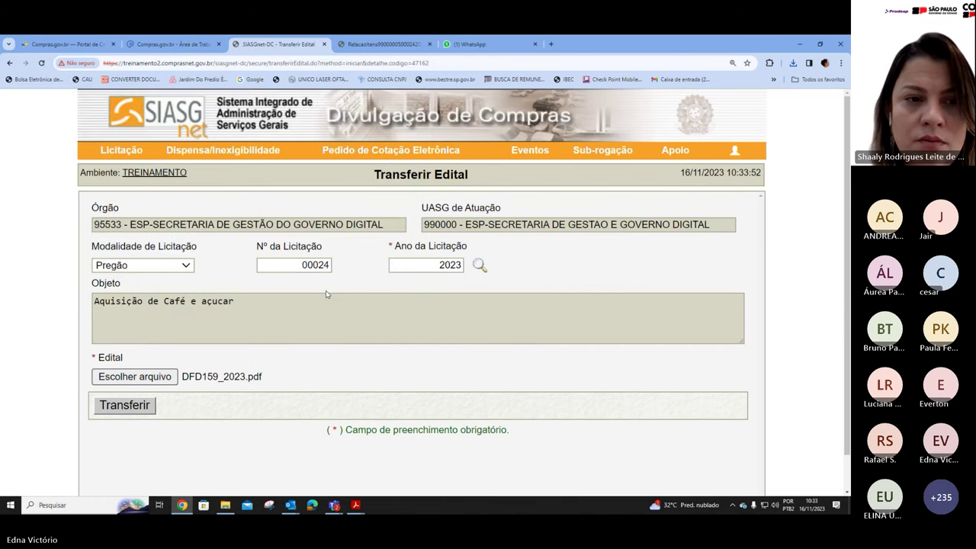
pyautogui.click(132, 411)
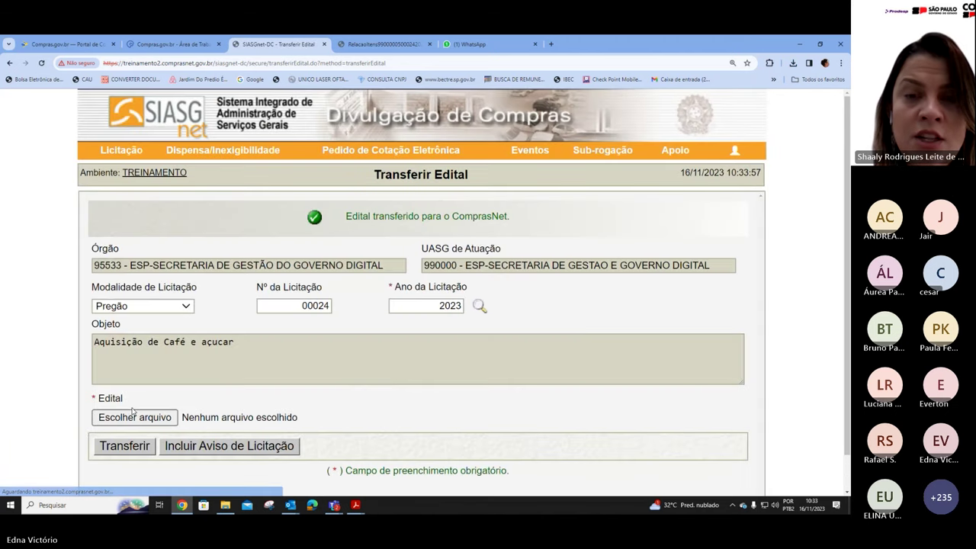
# - Open the Incluir Aviso de Licitação form and review the tender's data down to the disclosure and edital availability sections
pyautogui.scroll(-2, 457, 347)
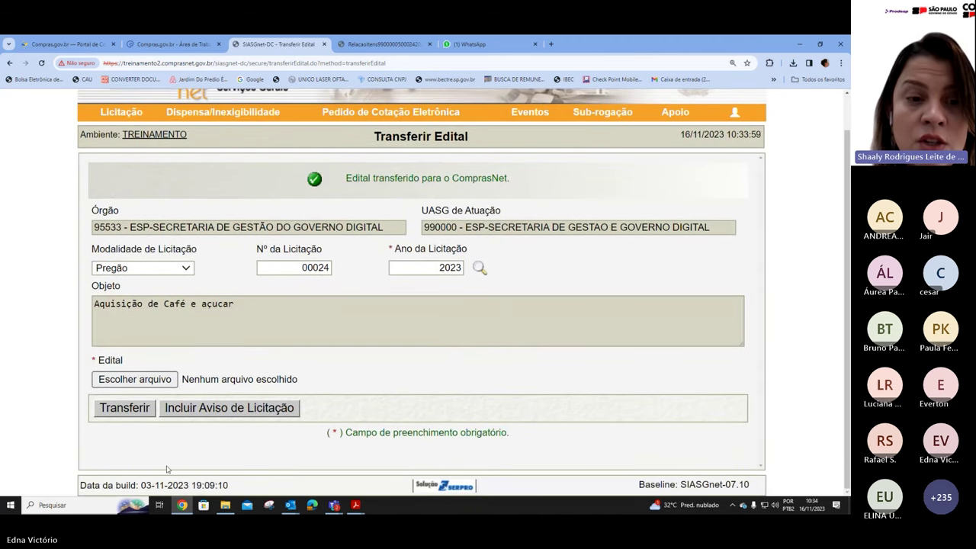
pyautogui.click(221, 410)
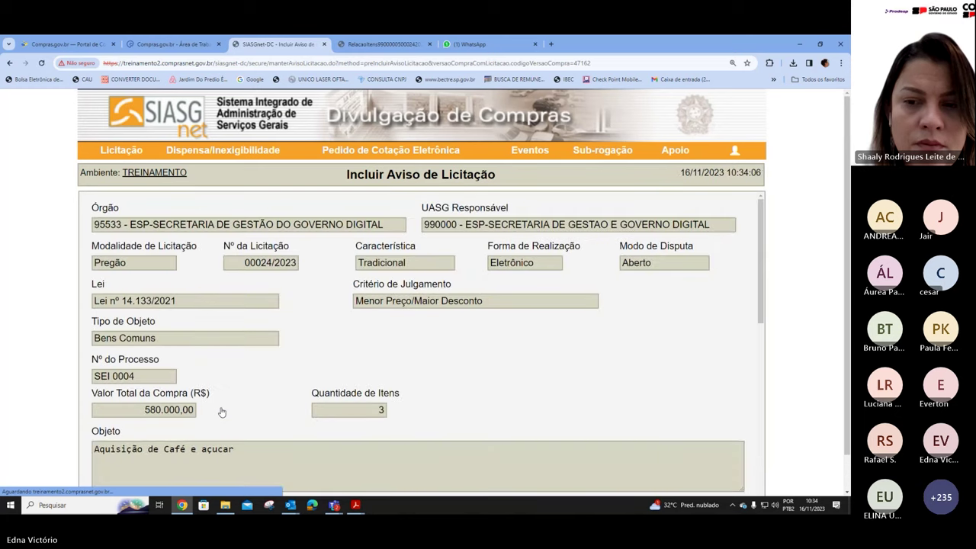
pyautogui.scroll(-4, 405, 333)
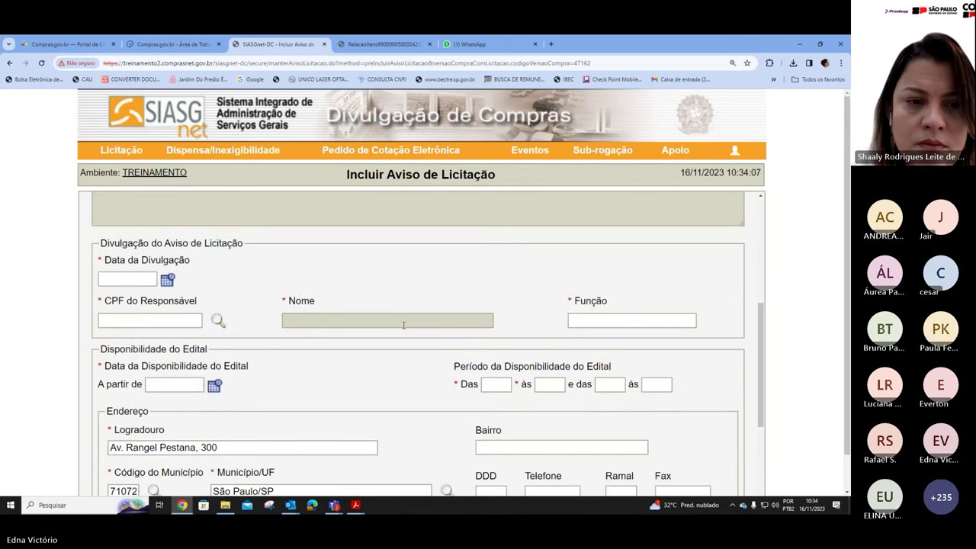
pyautogui.scroll(1, 373, 263)
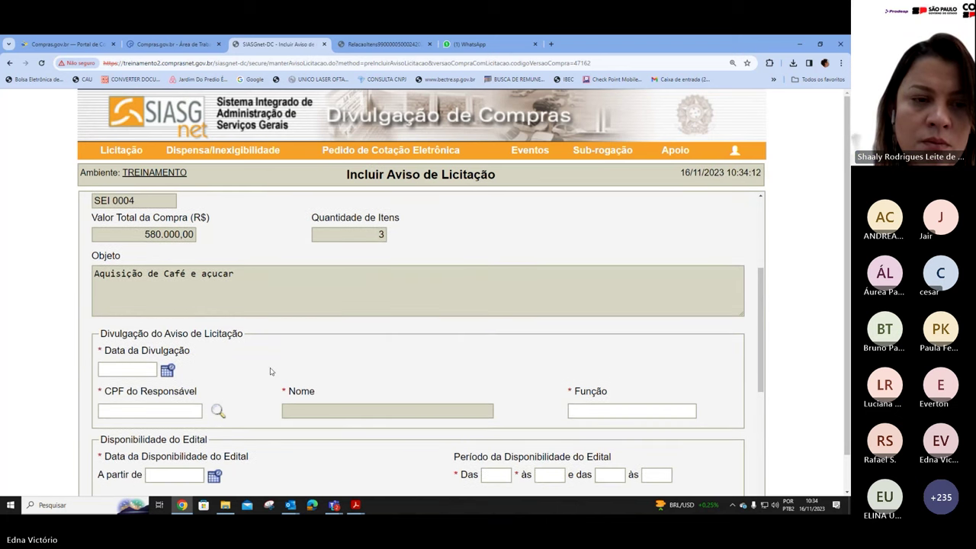
pyautogui.scroll(2, 270, 371)
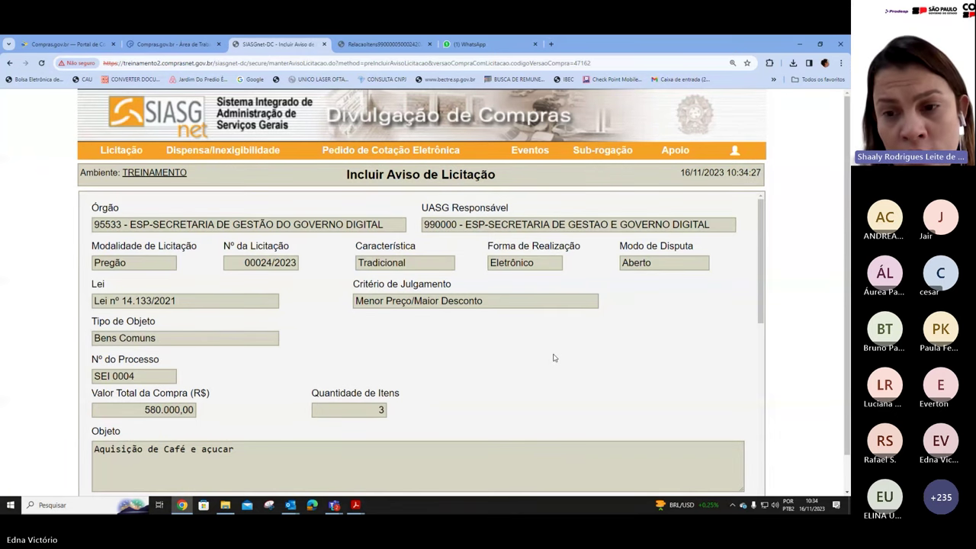
pyautogui.scroll(-1, 555, 358)
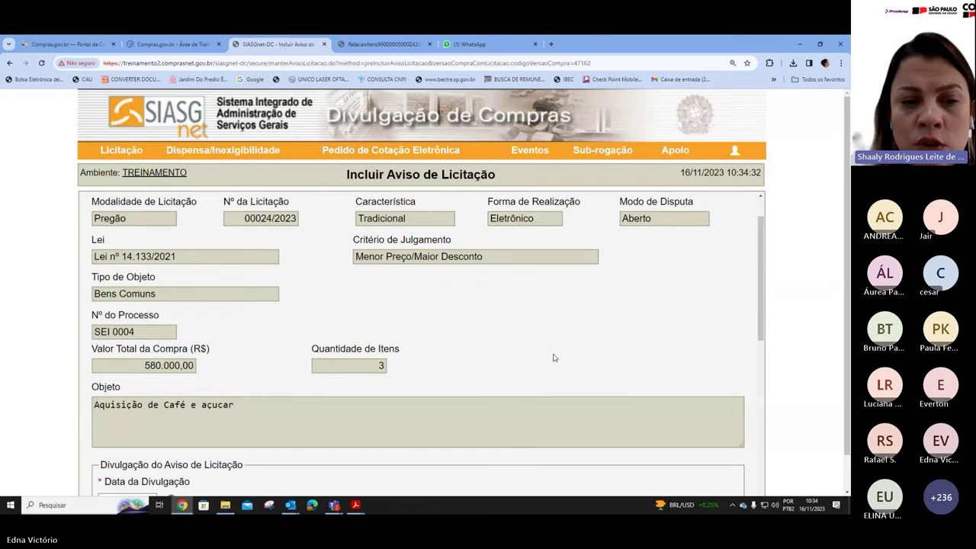
pyautogui.scroll(-2, 554, 358)
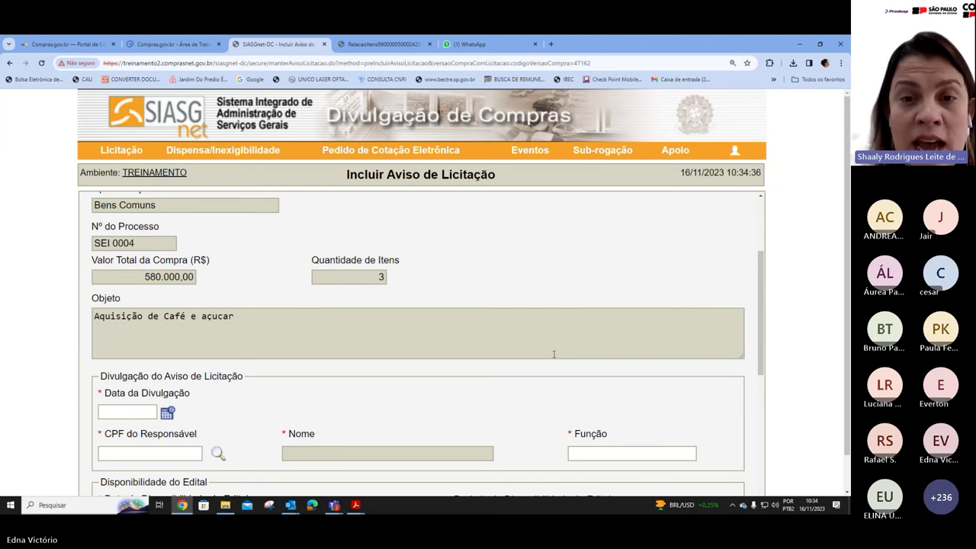
pyautogui.scroll(-1, 555, 354)
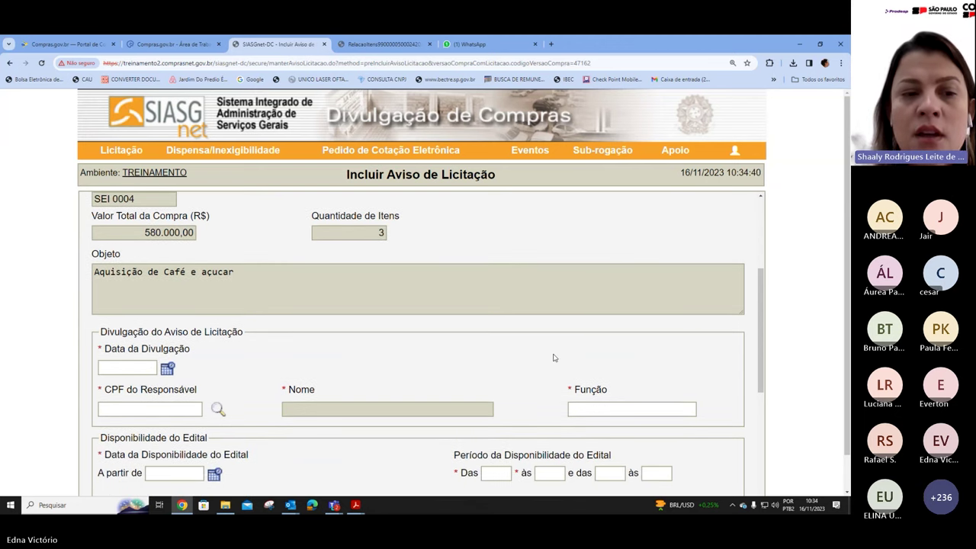
pyautogui.scroll(-1, 554, 358)
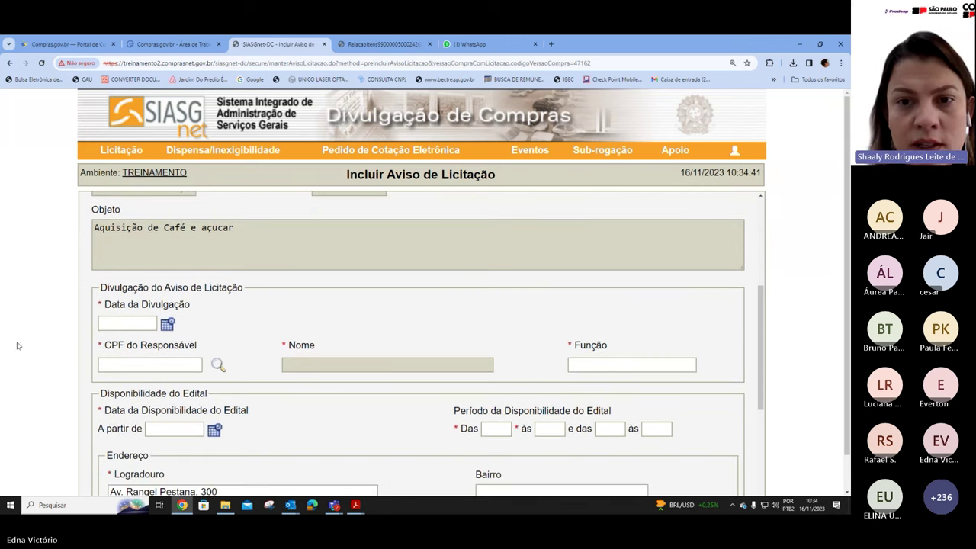
# - Set the Data da Divulgação of the tender notice to 17/11/2023
pyautogui.click(108, 323)
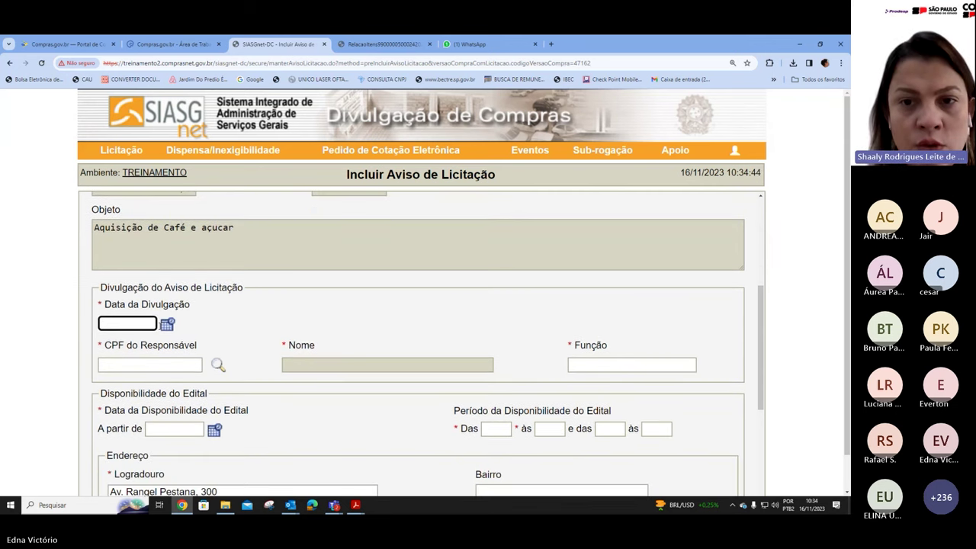
pyautogui.click(167, 324)
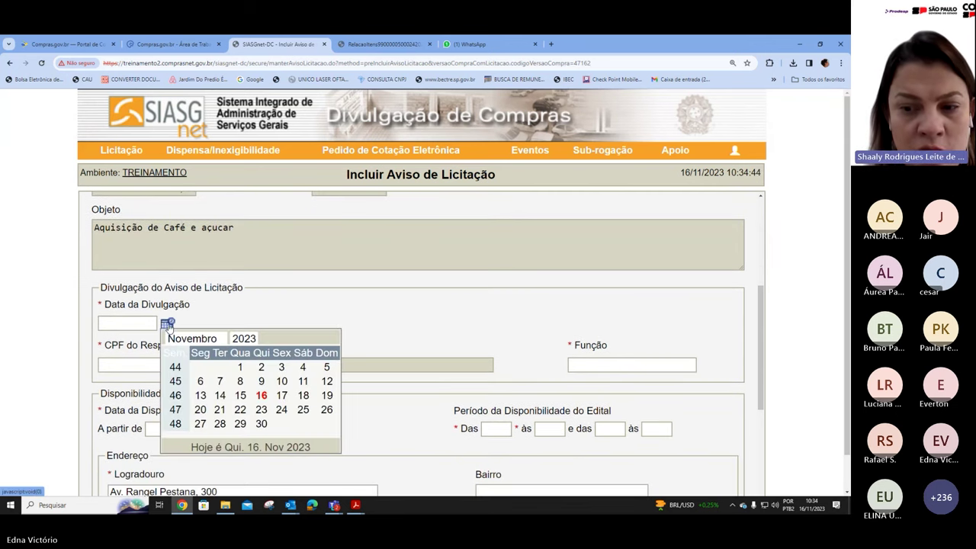
pyautogui.click(281, 397)
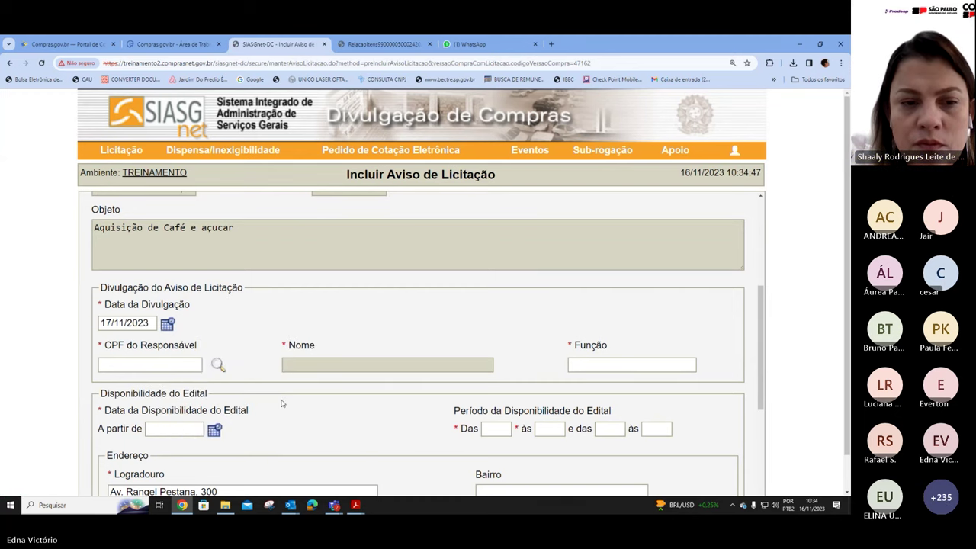
# - Enter the CPF do Responsável and look up the responsible person's name
pyautogui.click(140, 366)
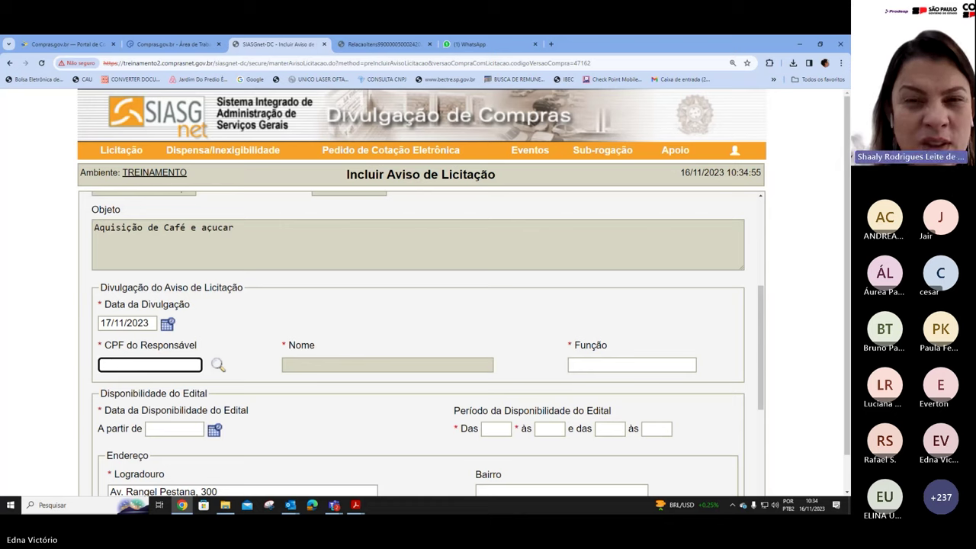
pyautogui.write('***********')
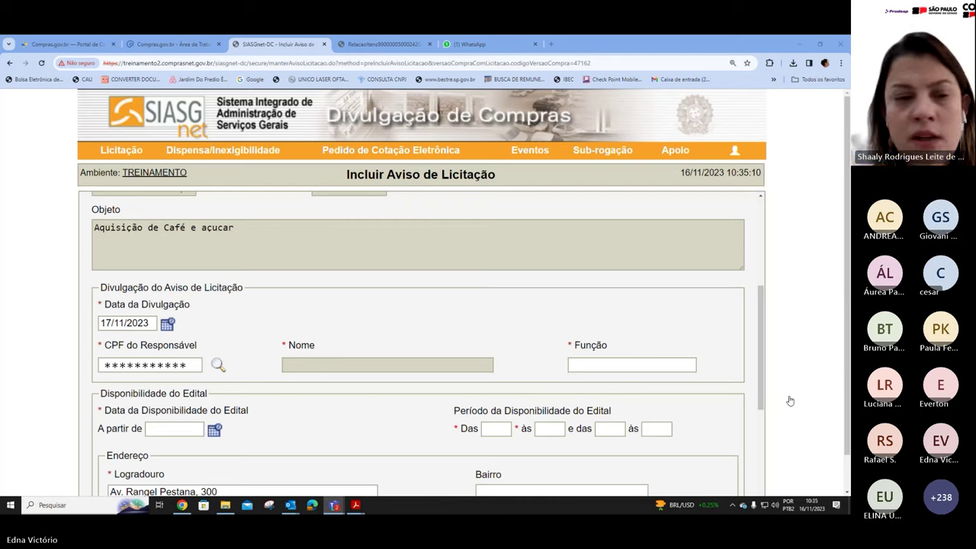
pyautogui.click(216, 367)
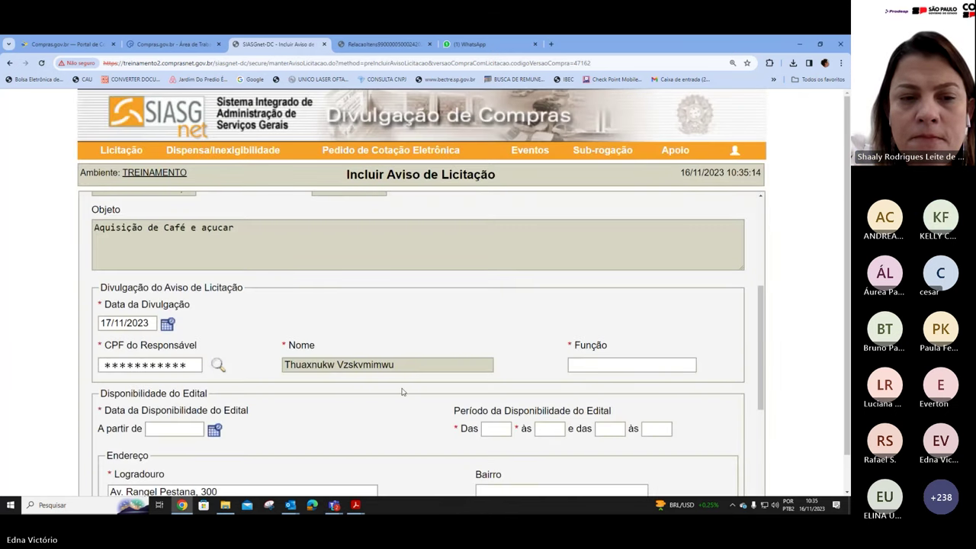
# - Enter "Agente de Contratação" as the responsible person's Função
pyautogui.click(597, 363)
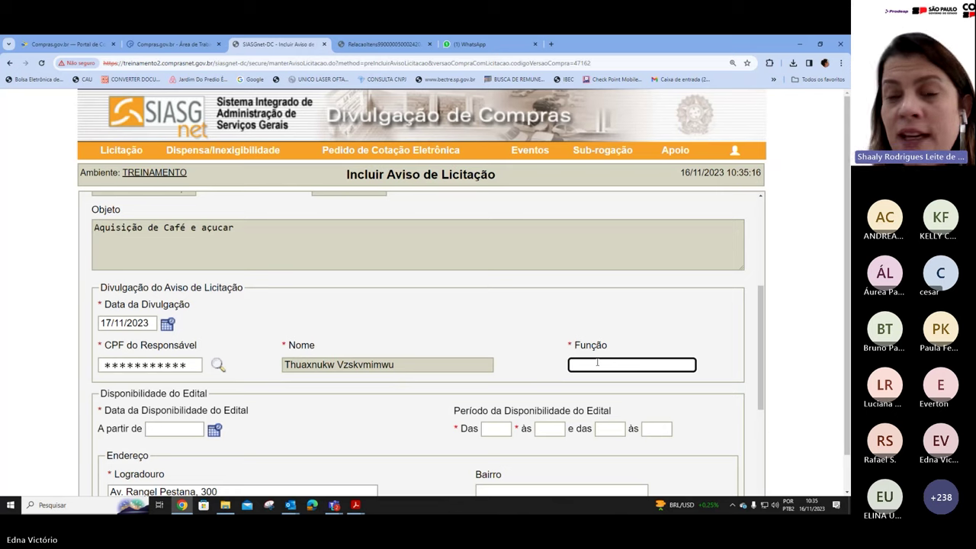
pyautogui.write('A')
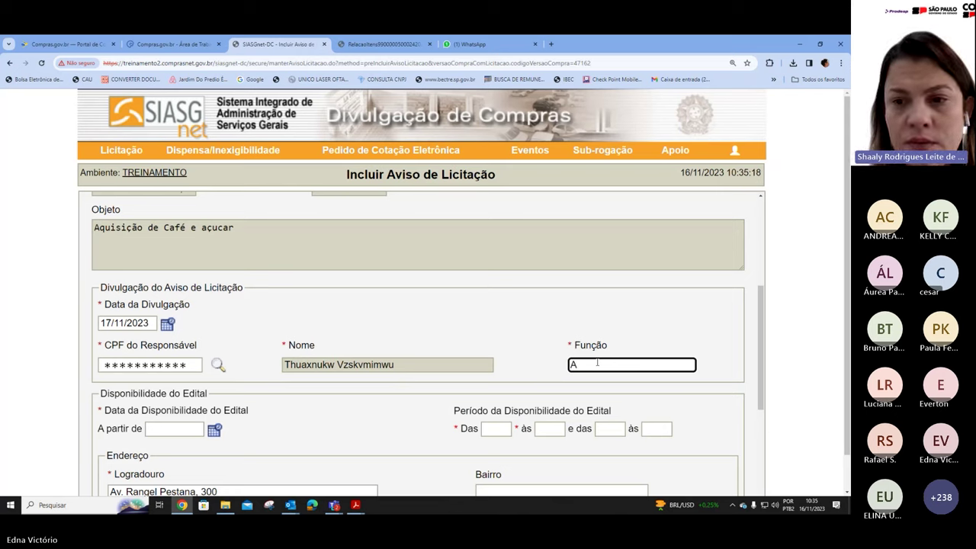
pyautogui.write('gente de ')
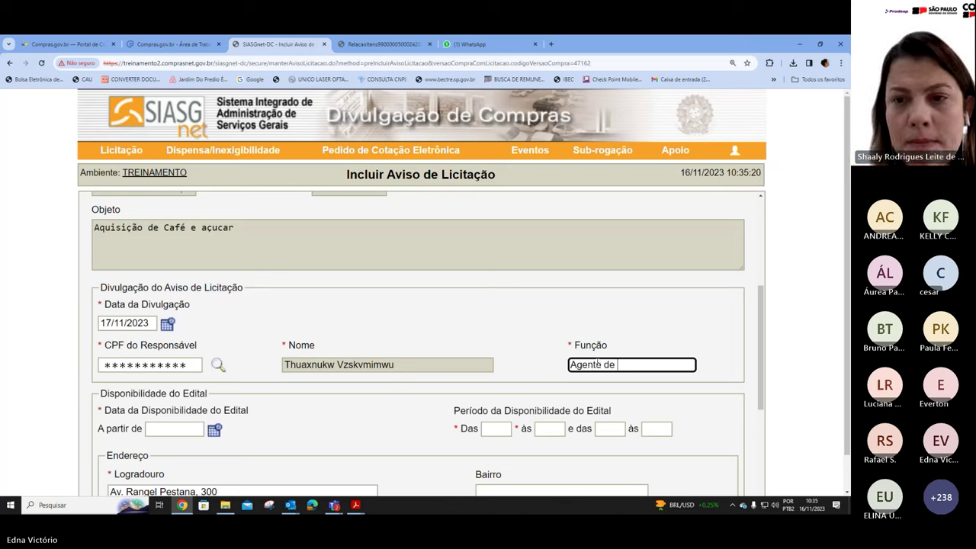
pyautogui.write('Contrata')
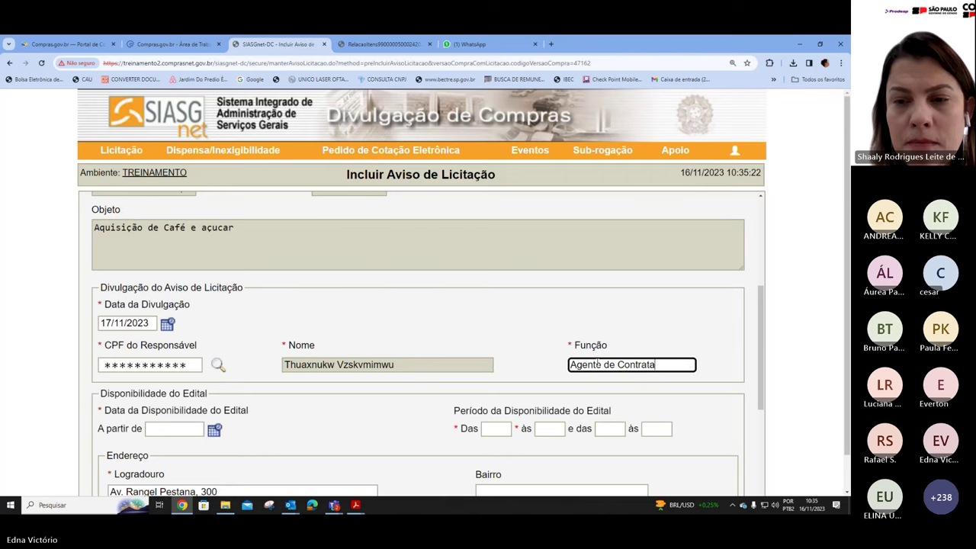
pyautogui.write('ção')
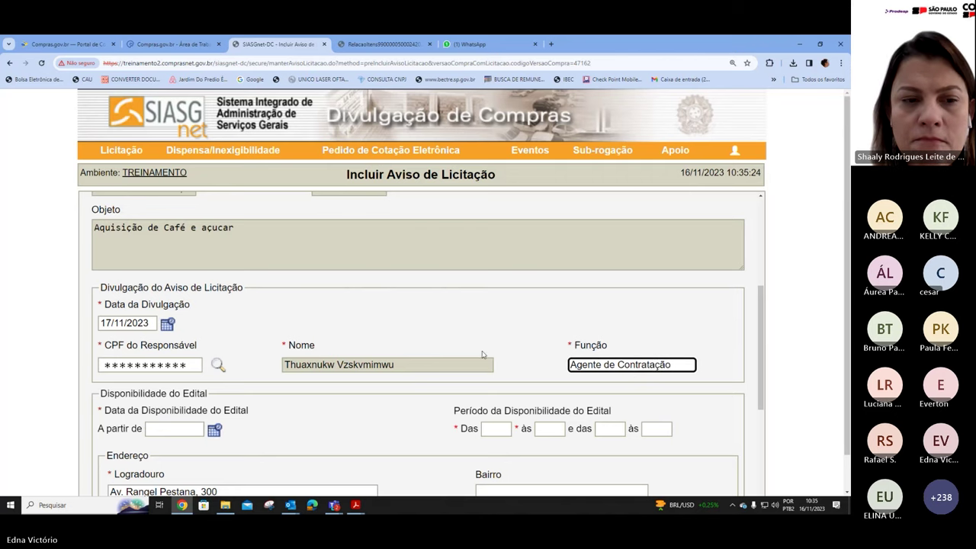
# - Set the Data da Disponibilidade do Edital to 17/11/2023
pyautogui.scroll(-3, 430, 359)
pyautogui.scroll(1, 421, 358)
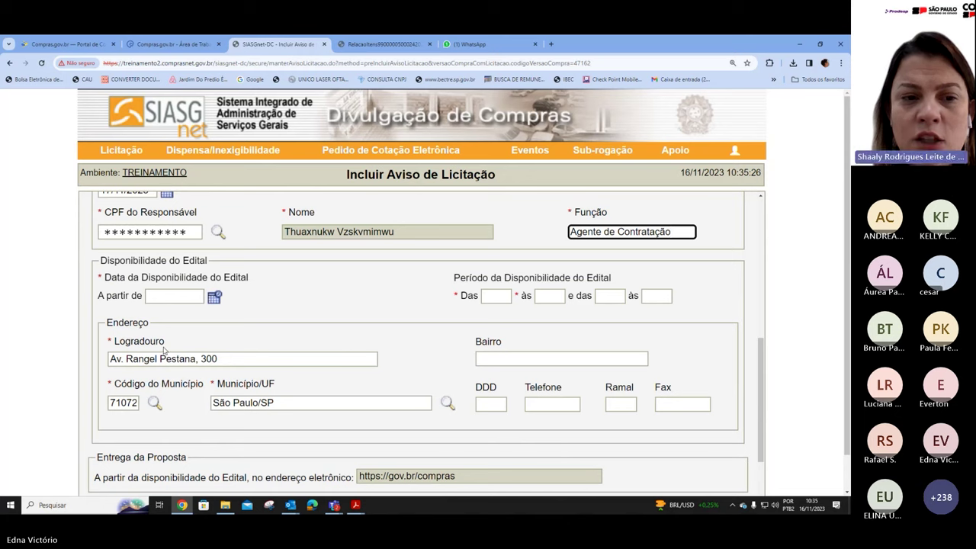
pyautogui.click(214, 298)
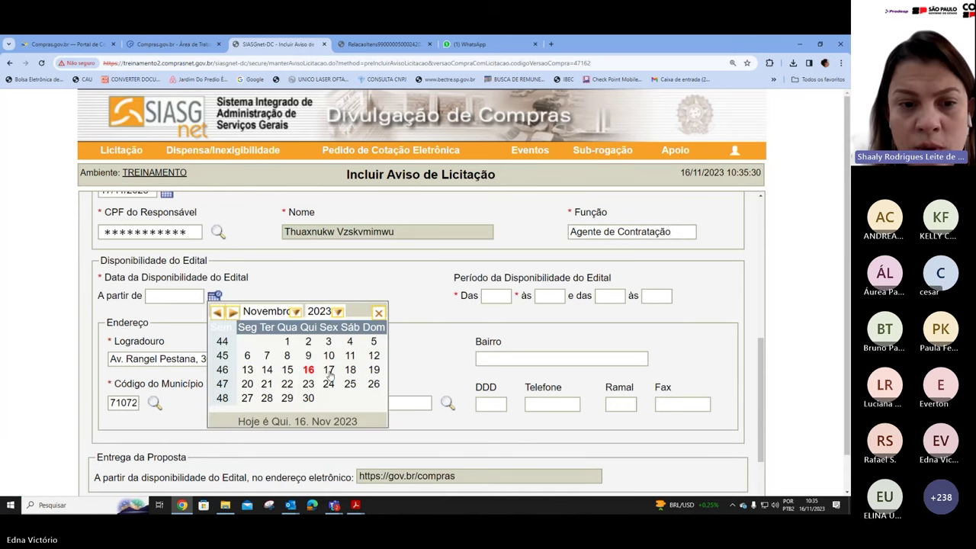
pyautogui.click(329, 370)
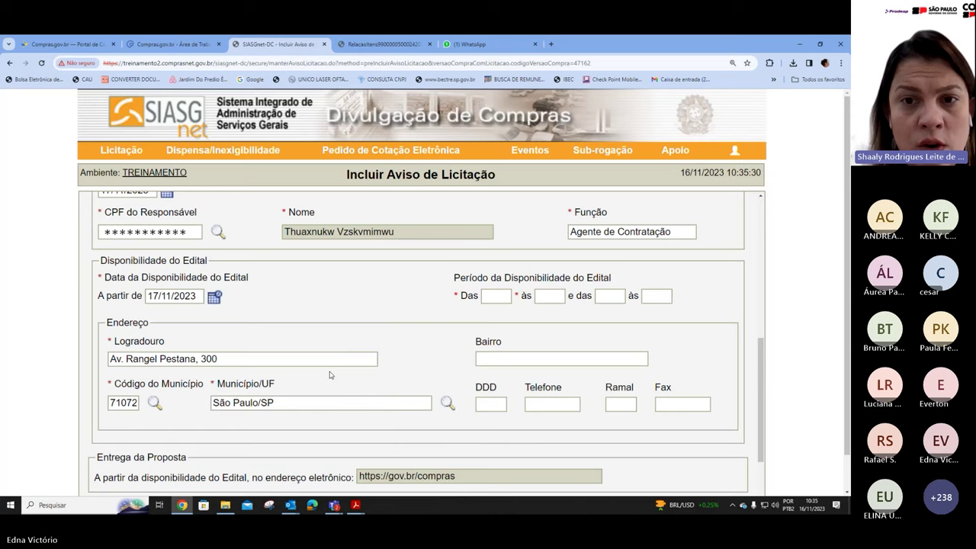
# - Set the start of the edital's first availability period to 08:00
pyautogui.click(482, 299)
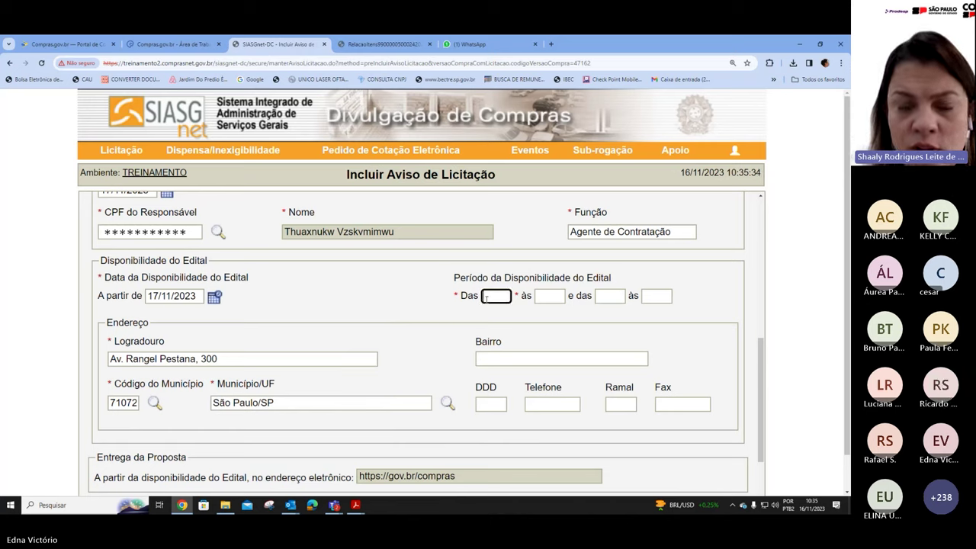
pyautogui.write('08')
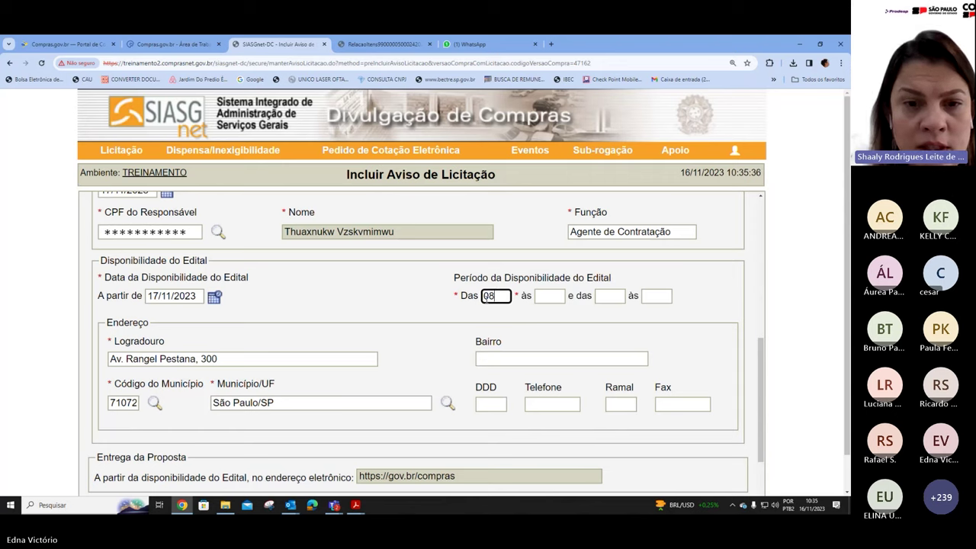
pyautogui.write(':00')
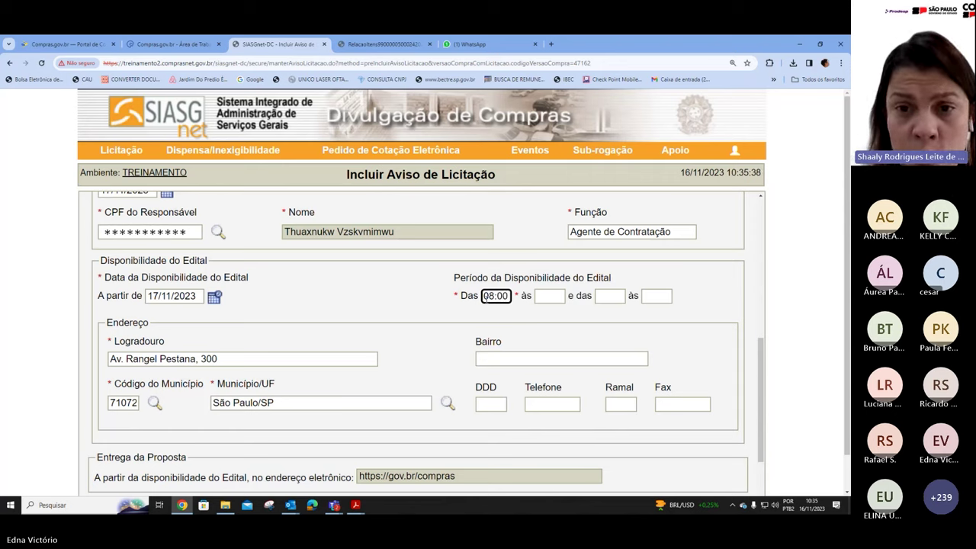
pyautogui.press('Tab')
pyautogui.write('10')
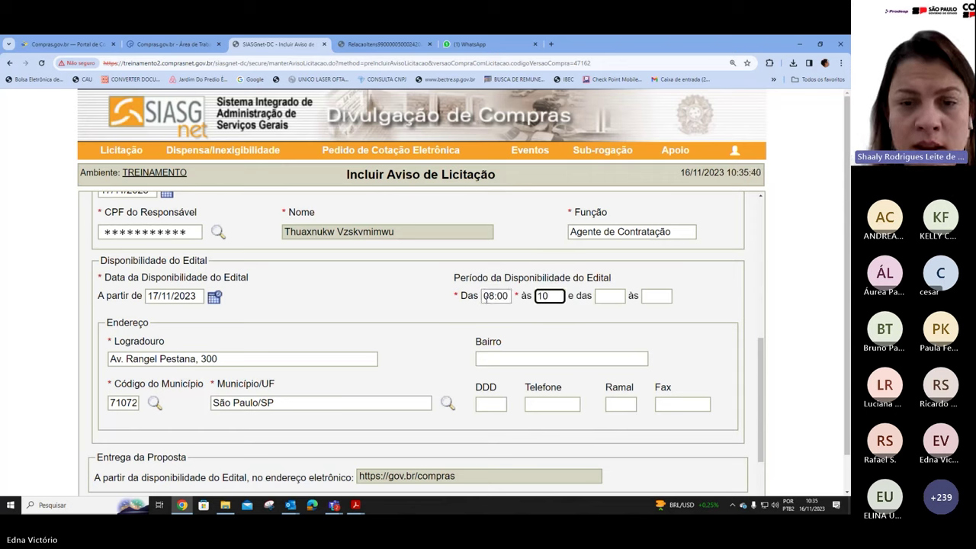
pyautogui.press('BackSpace')
pyautogui.write('7:59')
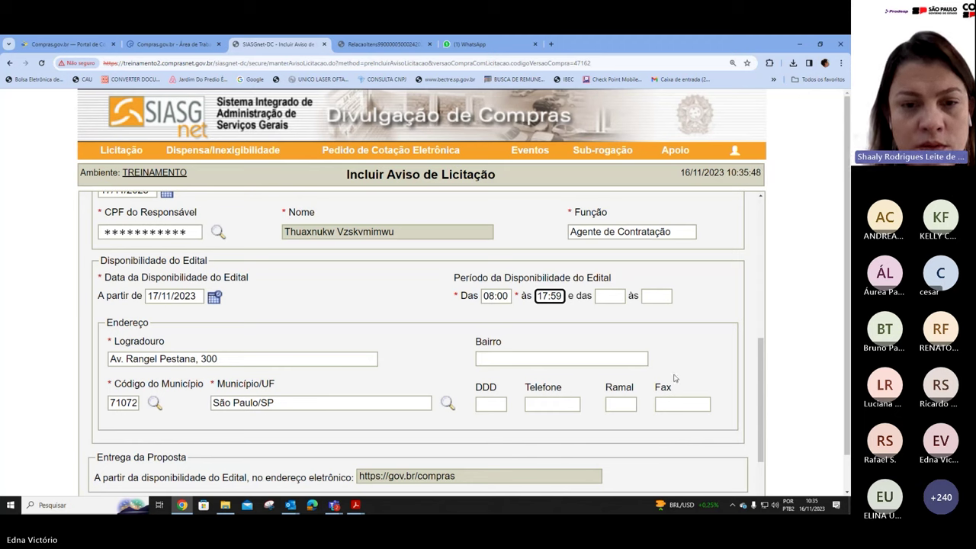
pyautogui.press('BackSpace')
pyautogui.press('BackSpace')
pyautogui.press('BackSpace')
pyautogui.press('BackSpace')
pyautogui.press('BackSpace')
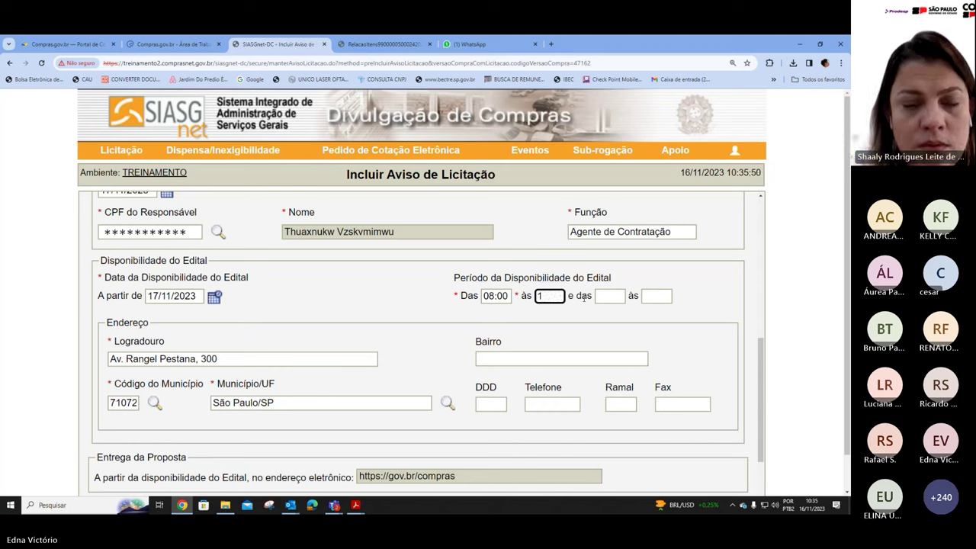
# - Set the end of the edital's first availability period to 12:00
pyautogui.write('12:00')
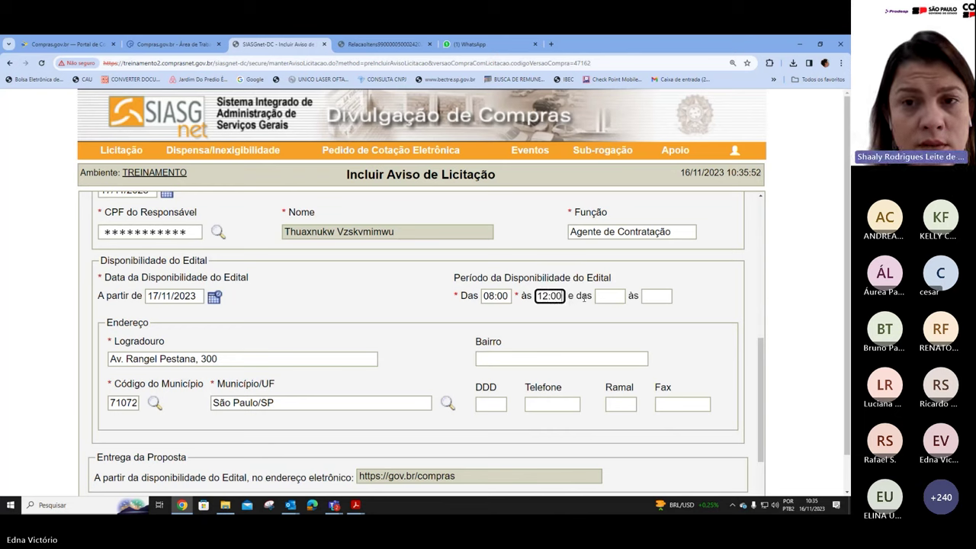
pyautogui.press('Tab')
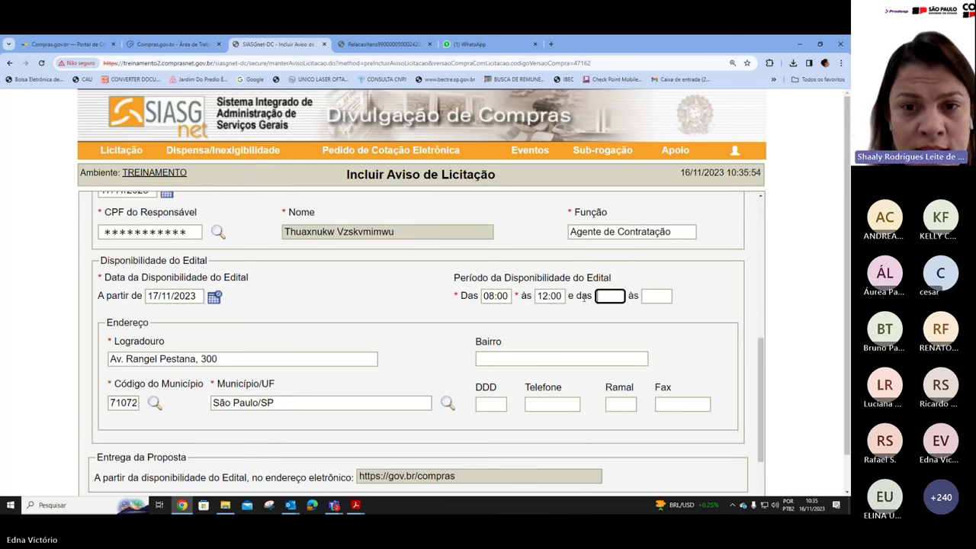
# - Set the edital's second availability period from 13:00 to 17:59
pyautogui.write('300')
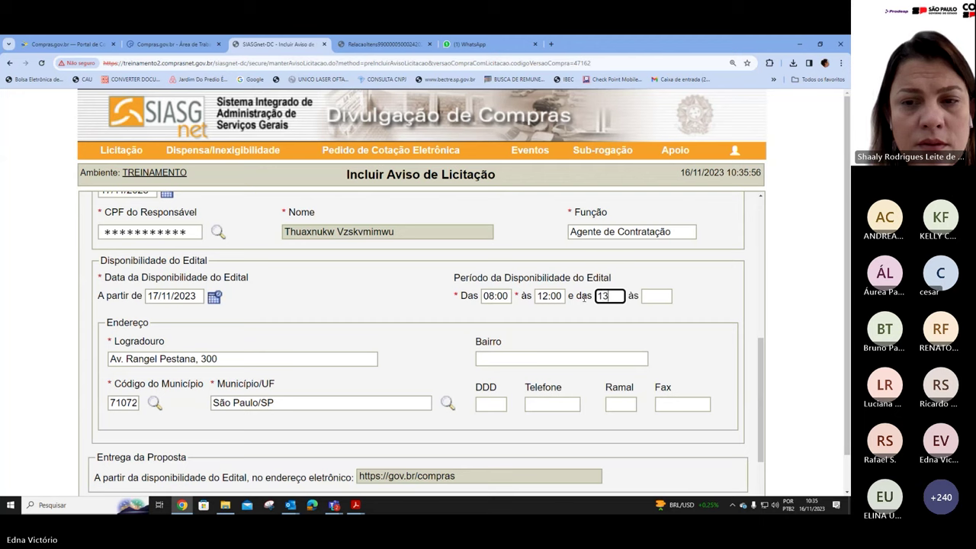
pyautogui.press('Tab')
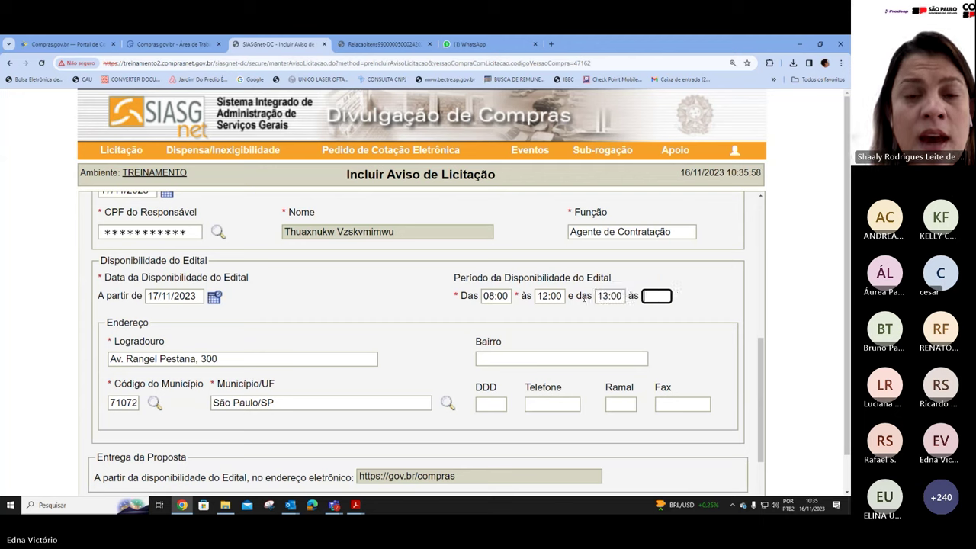
pyautogui.write('17')
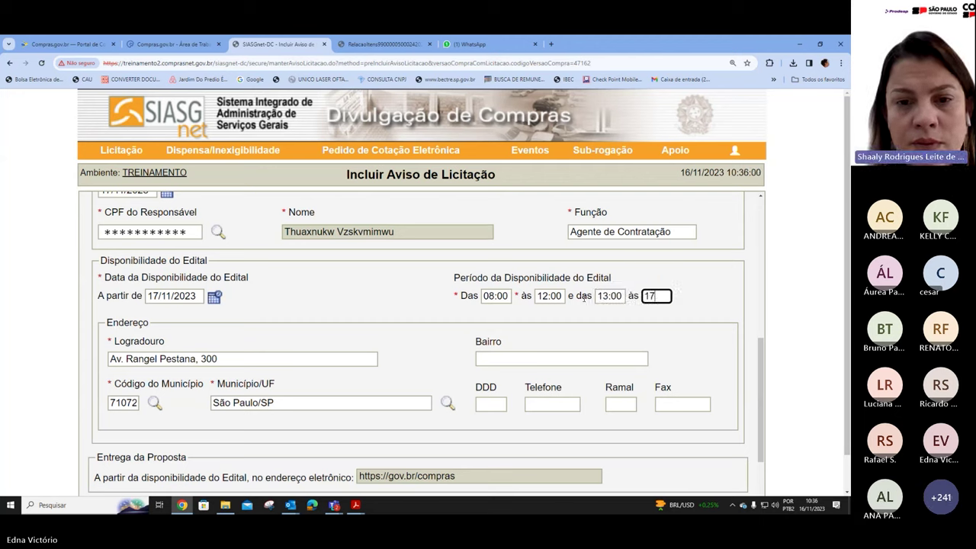
pyautogui.write(':59')
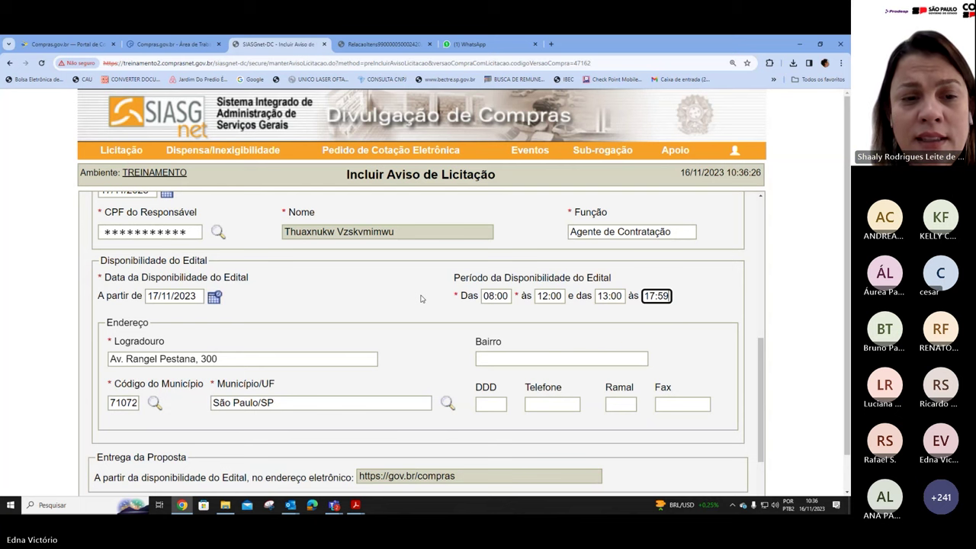
# - Set the Abertura da Licitação to 30/11/2023 at 10:00 and save the Aviso de Licitação
pyautogui.scroll(-2, 420, 298)
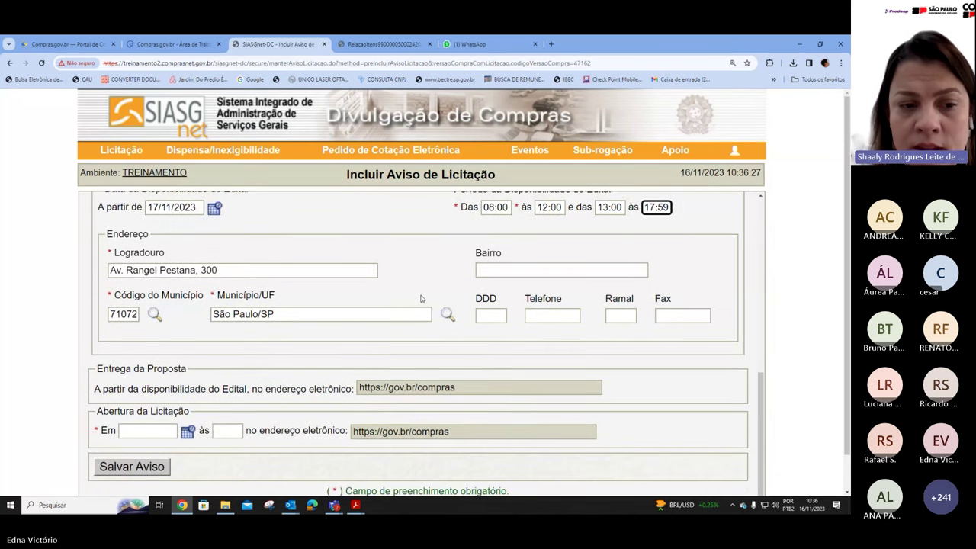
pyautogui.scroll(-1, 420, 298)
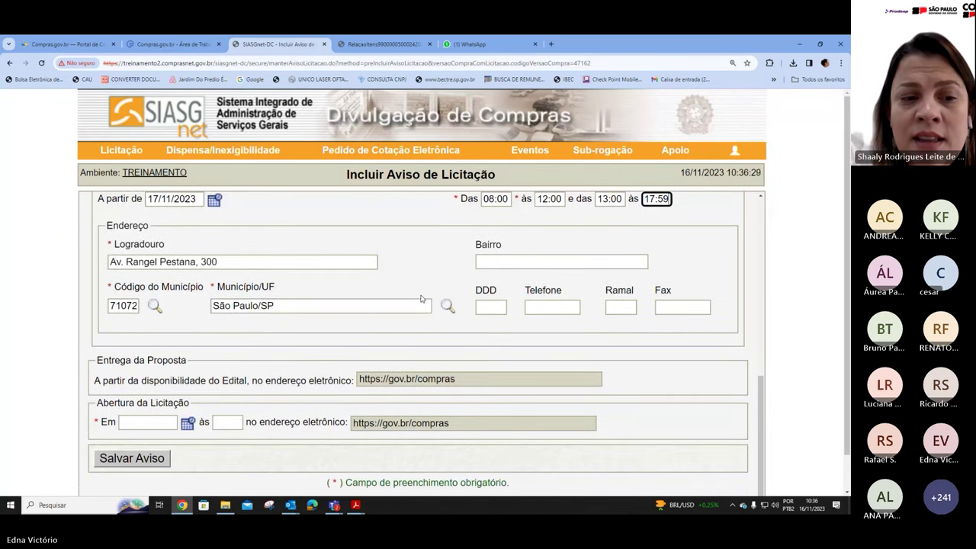
pyautogui.click(187, 424)
pyautogui.scroll(-2, 267, 391)
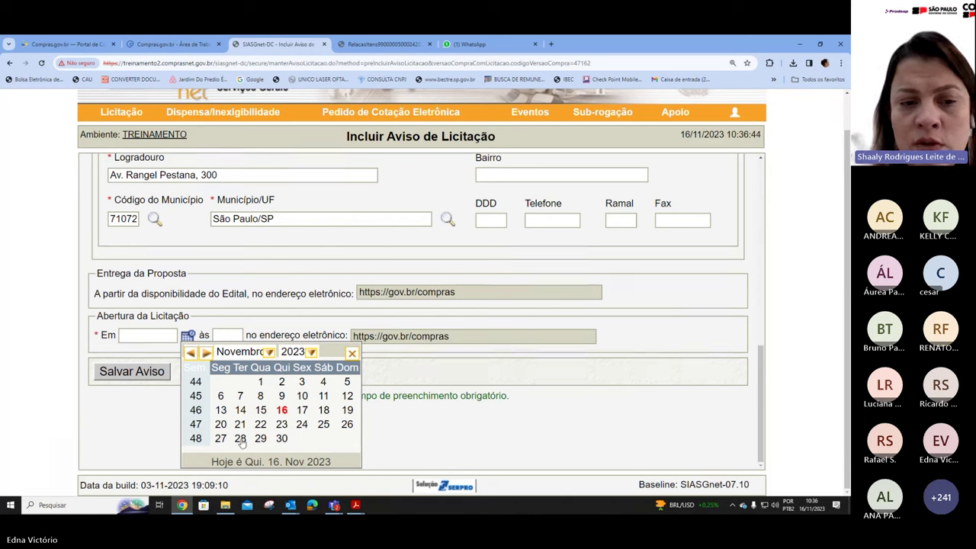
pyautogui.click(283, 438)
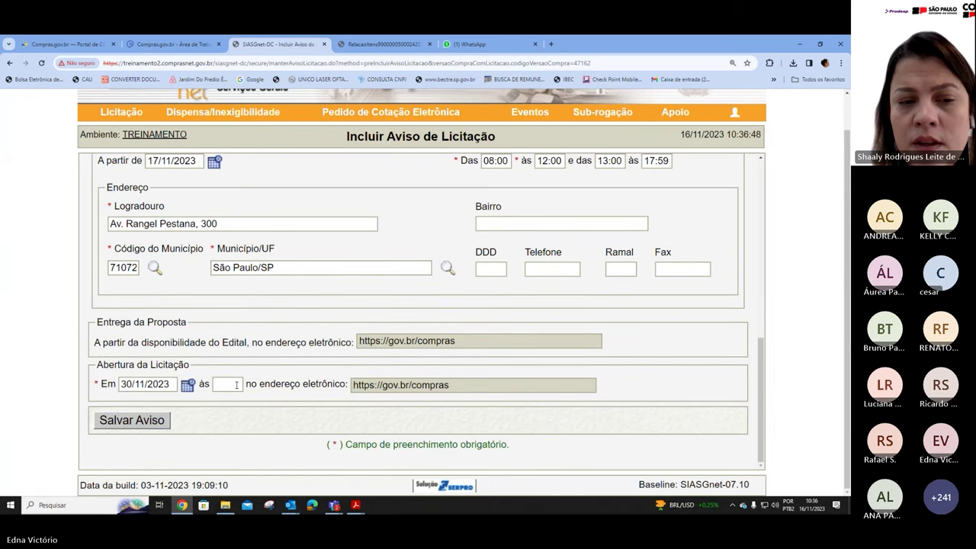
pyautogui.click(227, 384)
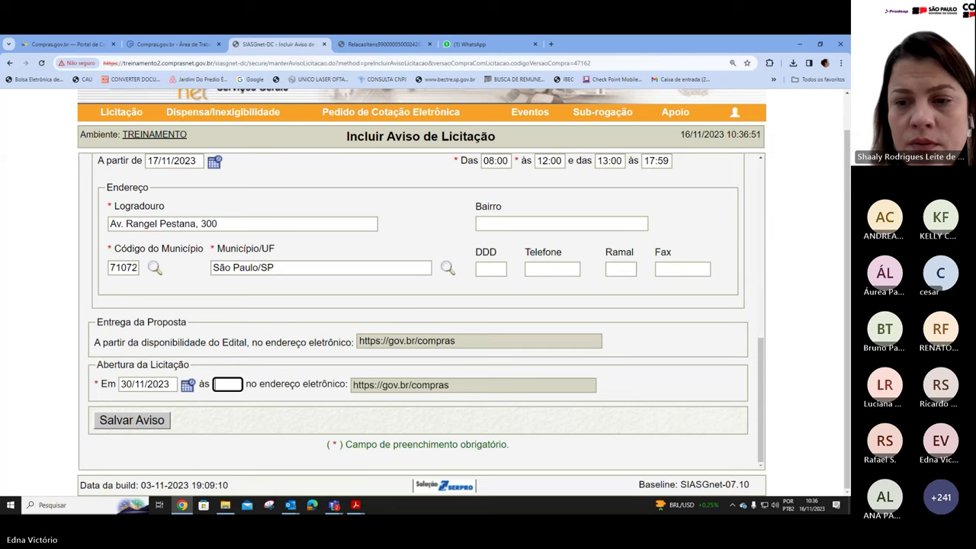
pyautogui.write('10:00')
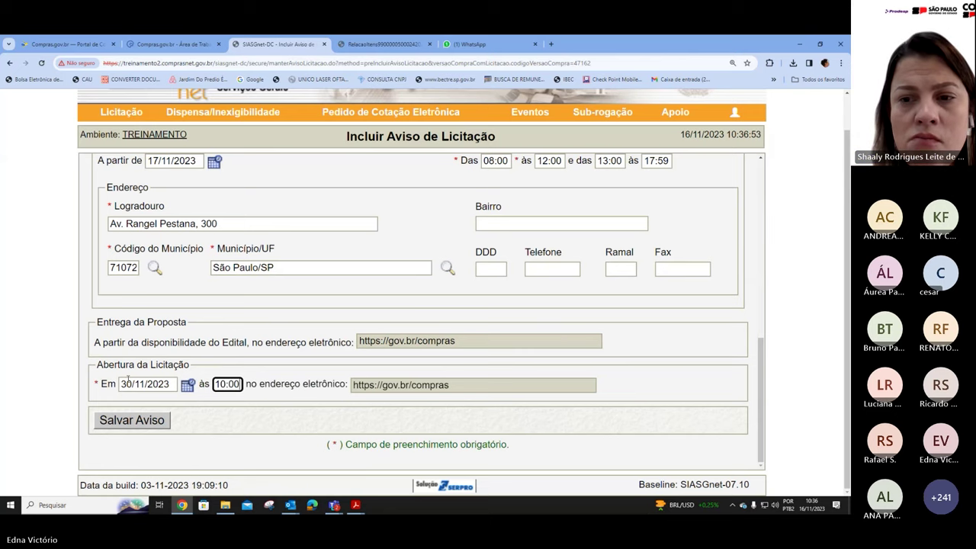
pyautogui.click(124, 425)
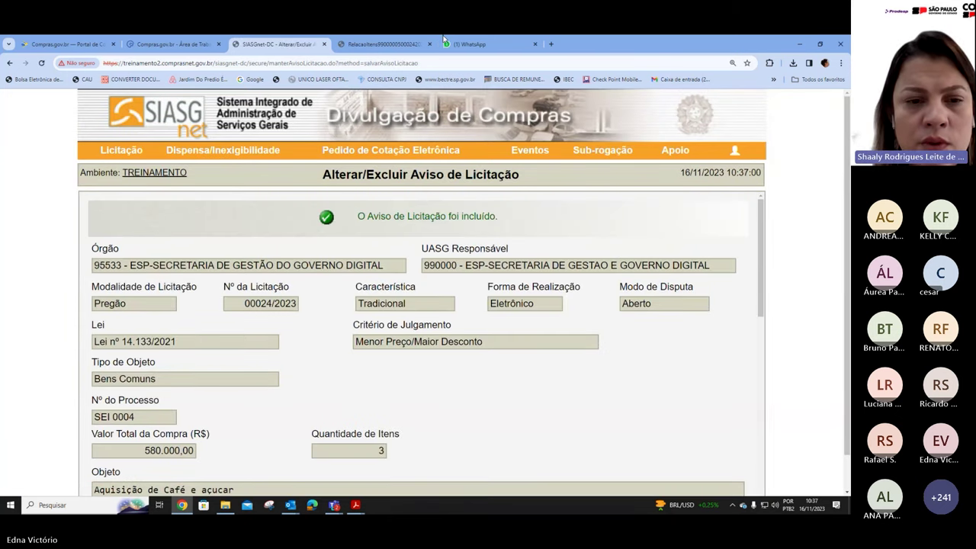
# - Make the saved Aviso de Licitação for Pregão 00024/2023 available for disclosure only and confirm it
pyautogui.moveTo(500, 155)
pyautogui.scroll(-10, 499, 257)
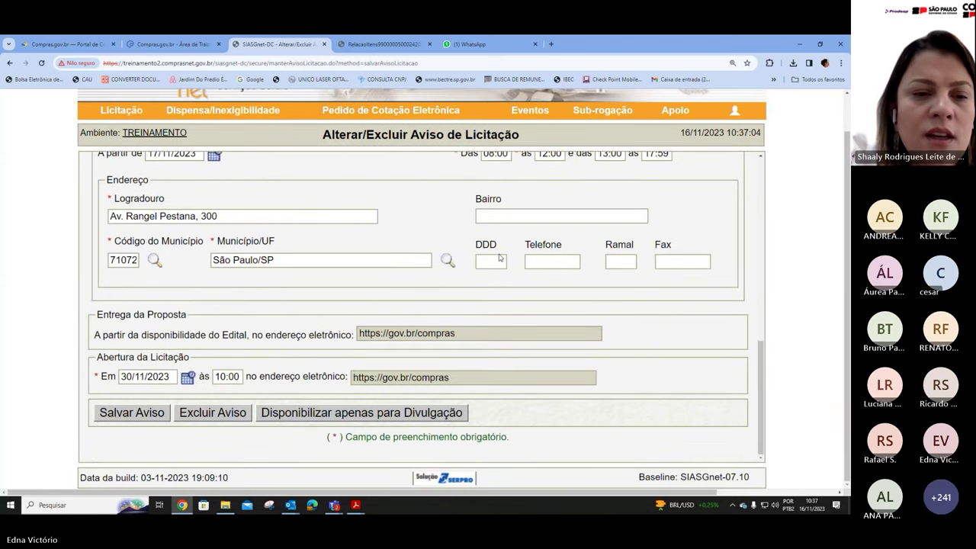
pyautogui.click(392, 416)
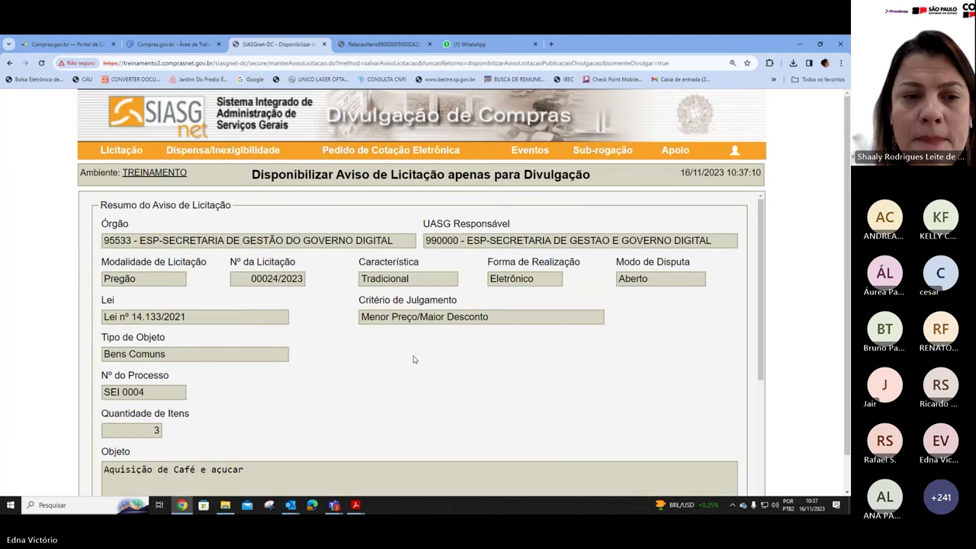
pyautogui.scroll(-3, 414, 358)
pyautogui.scroll(-1, 414, 359)
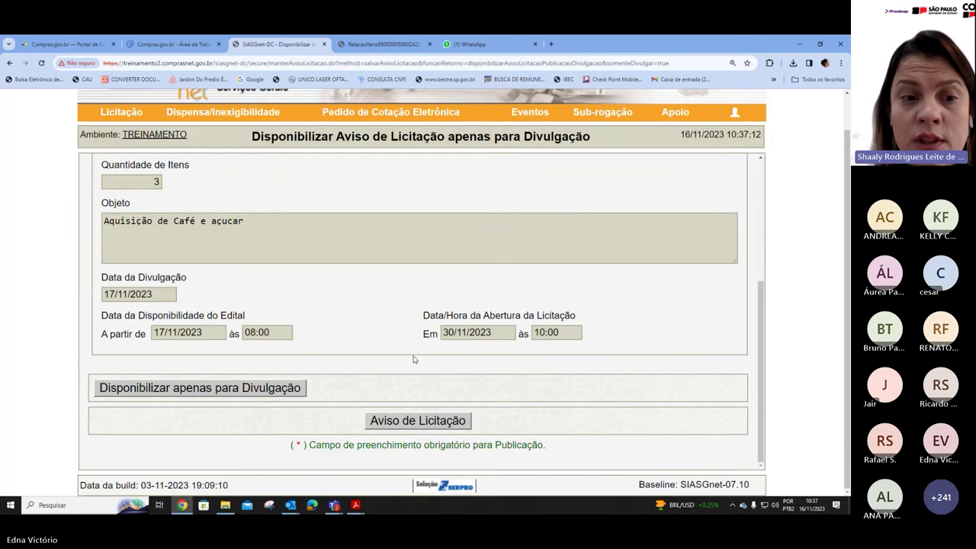
pyautogui.click(200, 388)
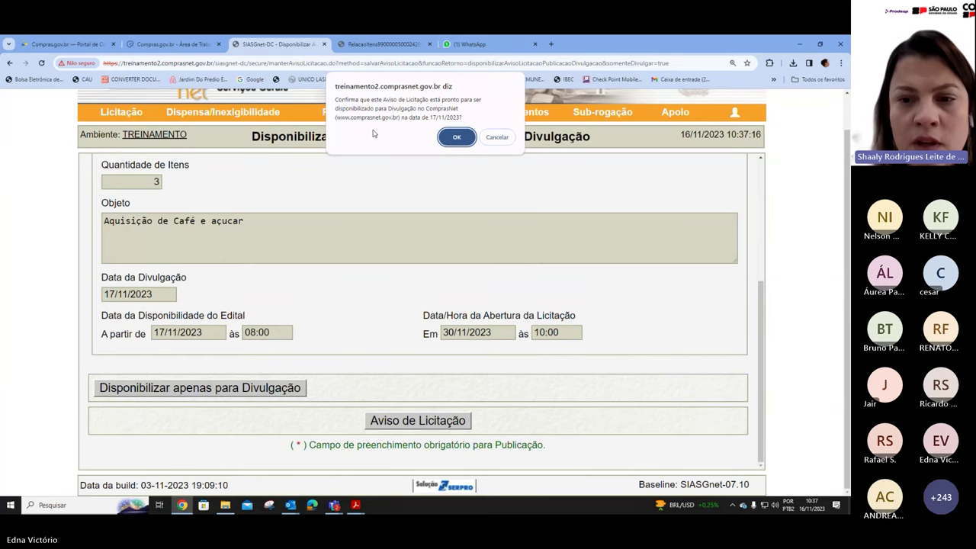
pyautogui.click(455, 140)
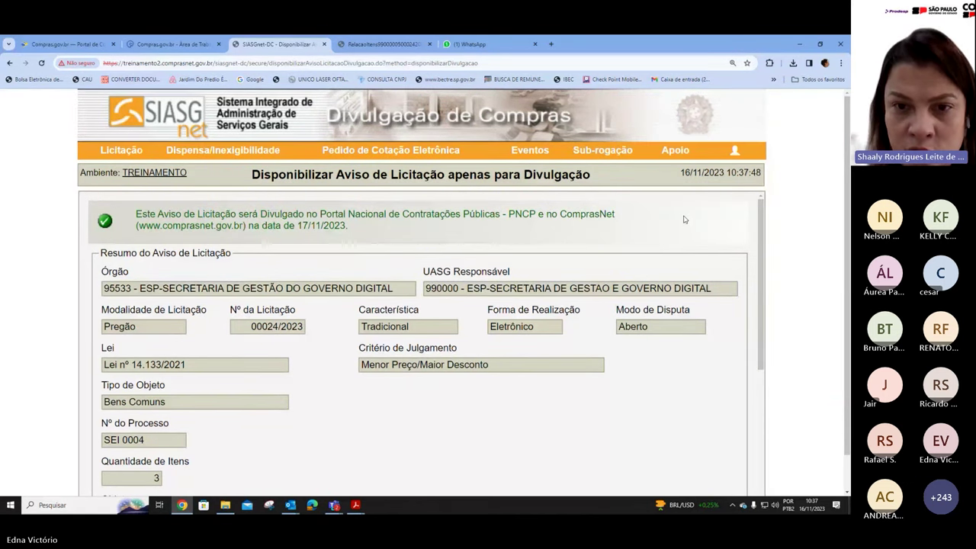
pyautogui.scroll(-1, 684, 220)
pyautogui.scroll(1, 684, 219)
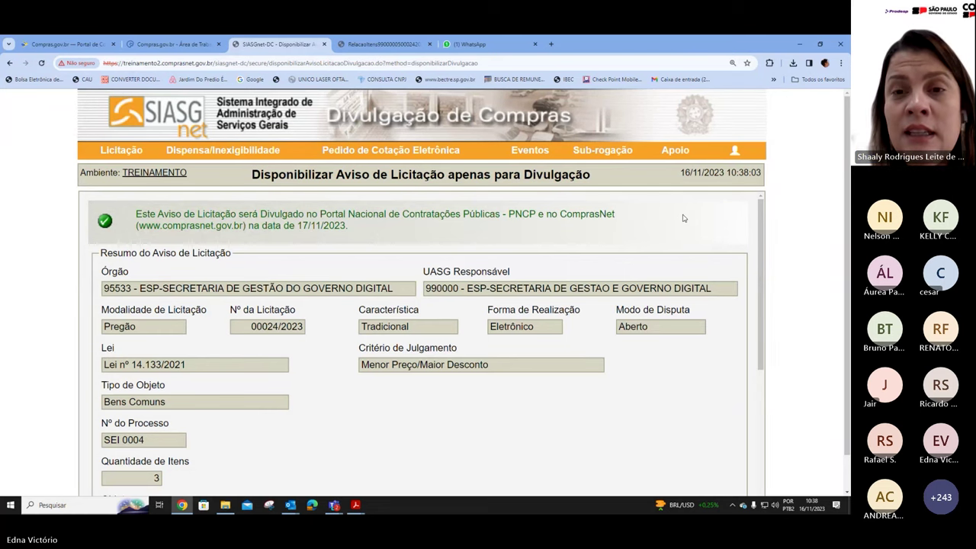
pyautogui.scroll(-1, 683, 218)
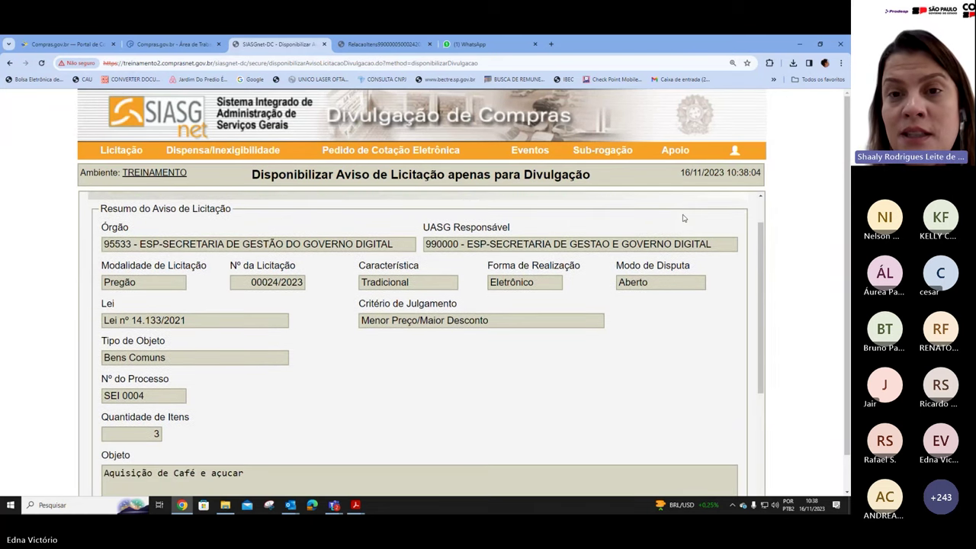
pyautogui.scroll(1, 683, 218)
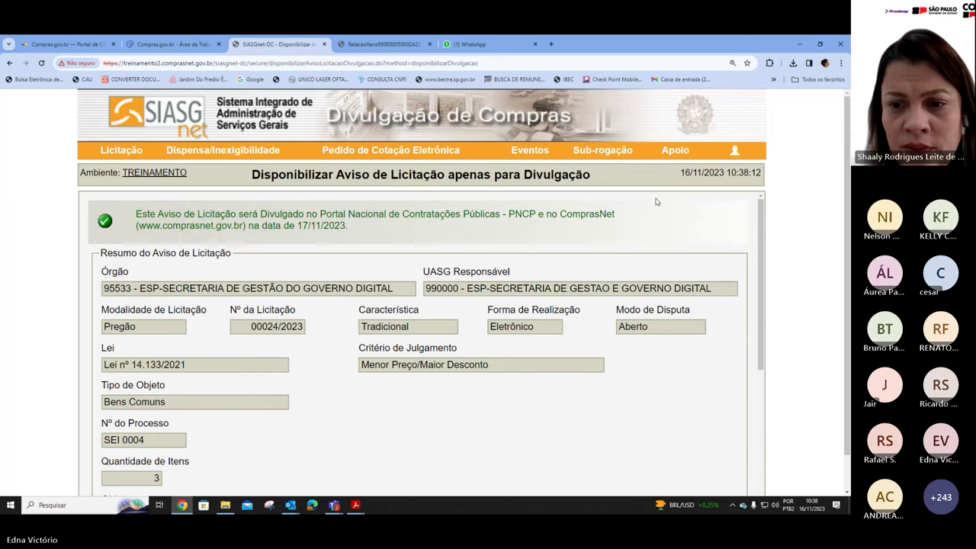
pyautogui.scroll(-3, 656, 202)
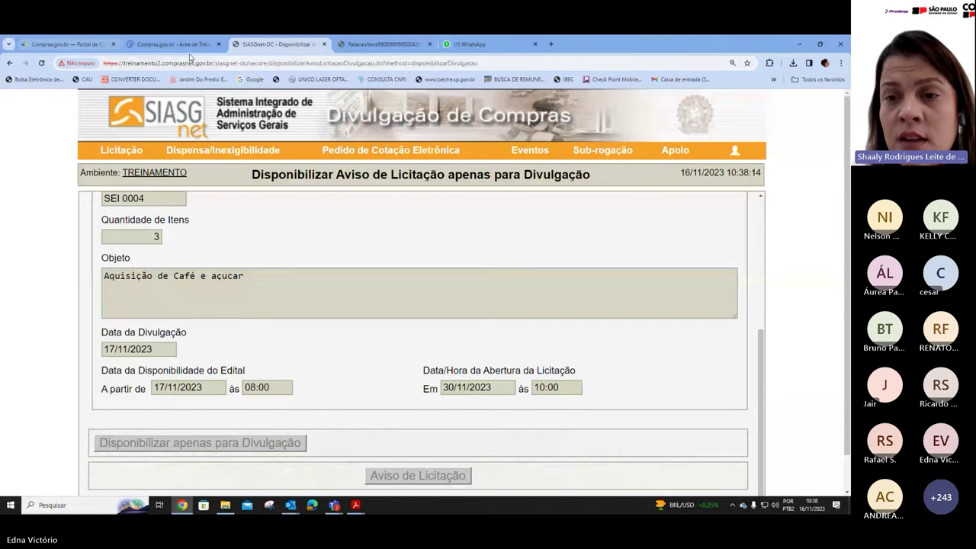
# - Switch to the Compras.gov.br Área de Trabalho and start creating a Pregão Eletrônico under Compras para testes
pyautogui.click(183, 44)
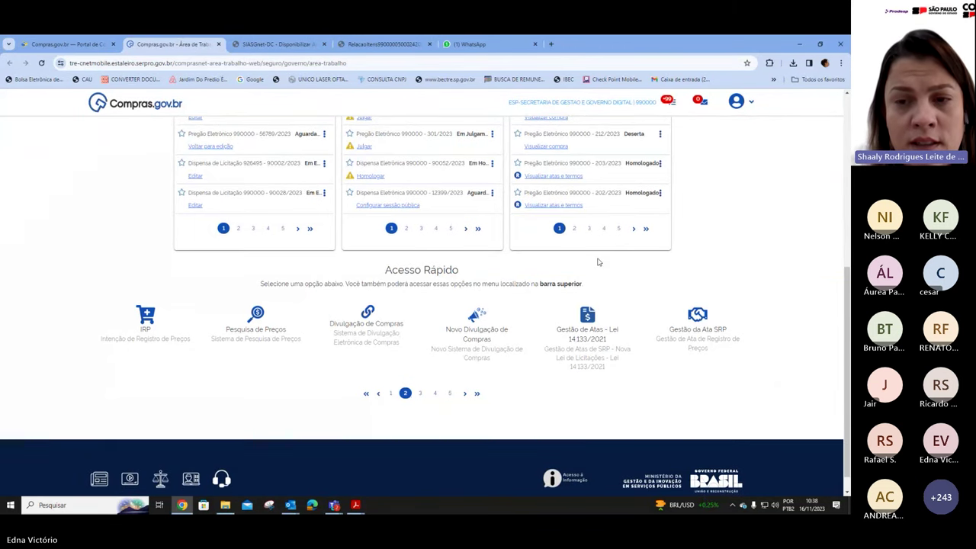
pyautogui.scroll(3, 598, 262)
pyautogui.scroll(1, 599, 261)
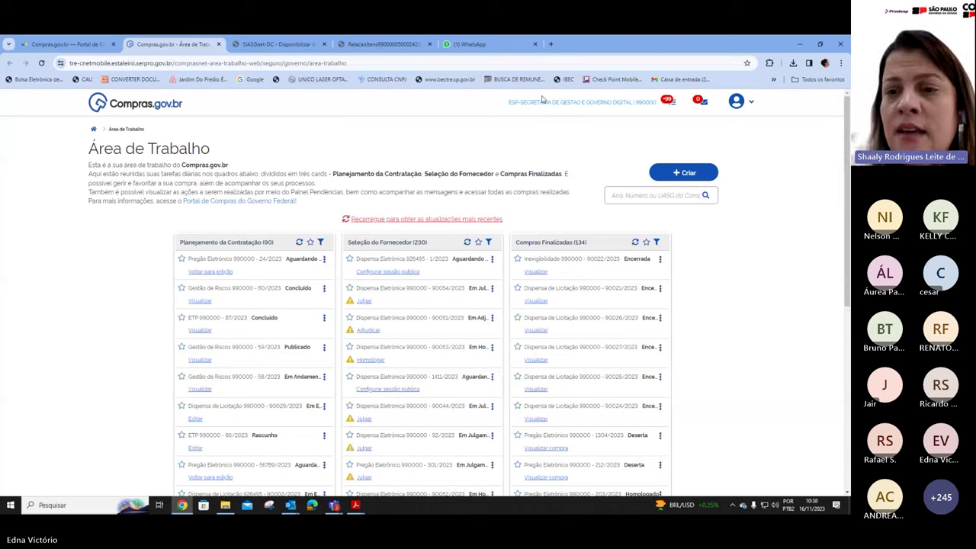
pyautogui.click(665, 174)
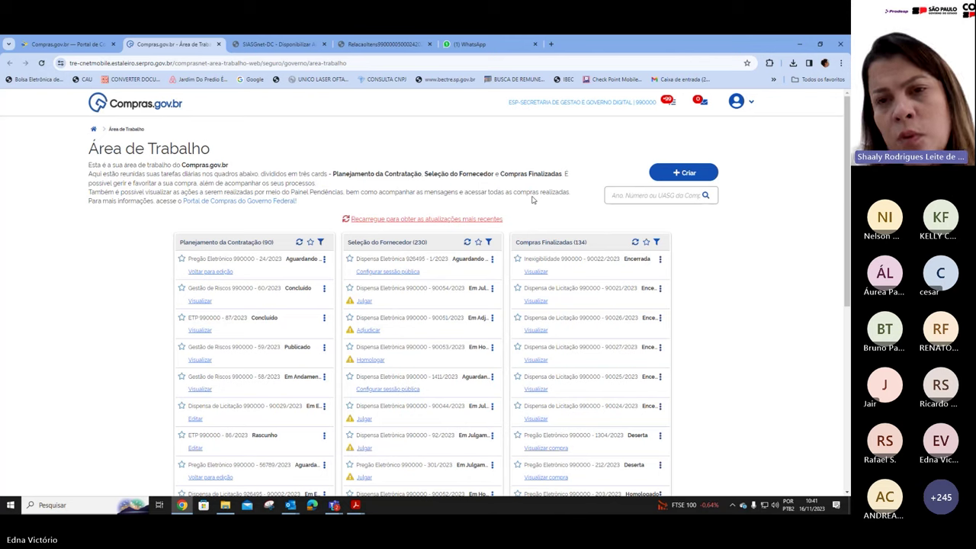
pyautogui.click(677, 174)
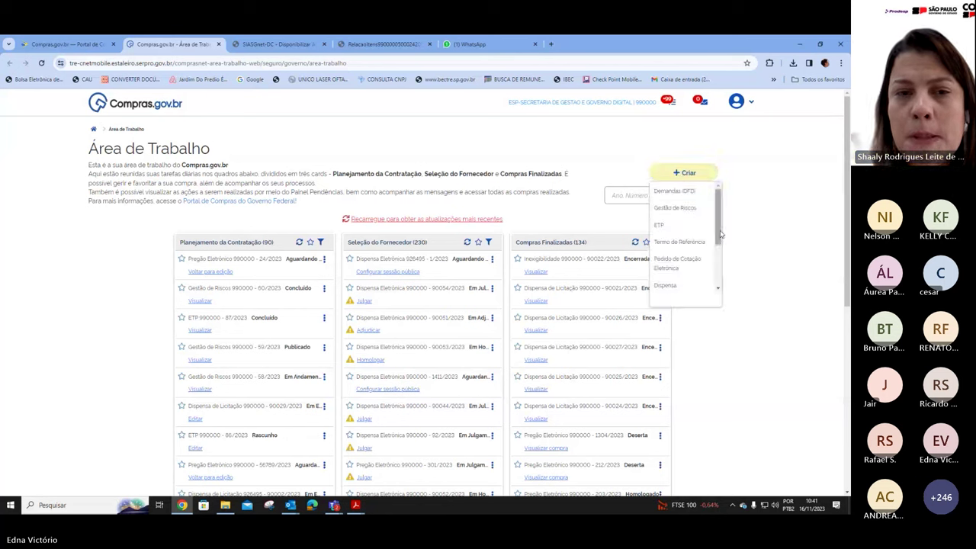
pyautogui.moveTo(719, 235); pyautogui.dragTo(719, 305)
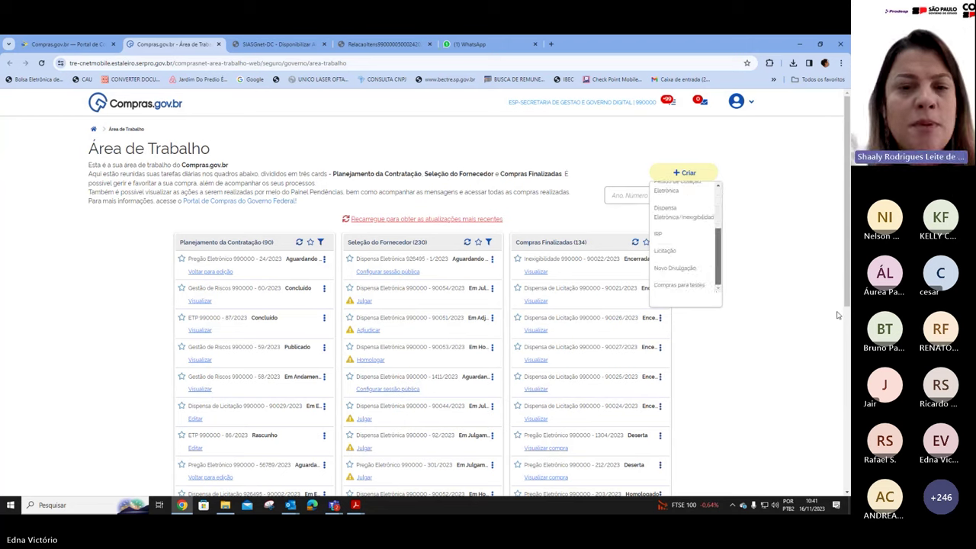
pyautogui.click(690, 284)
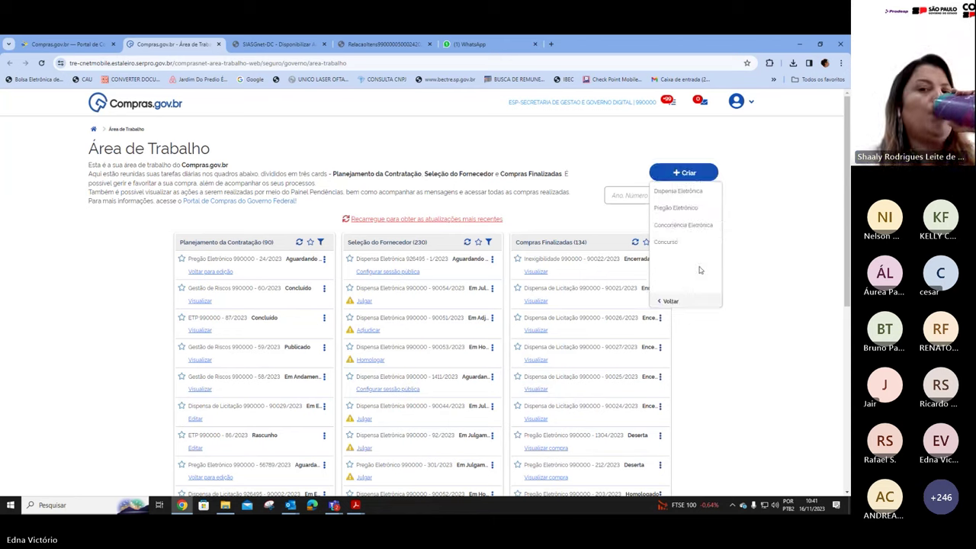
pyautogui.click(675, 208)
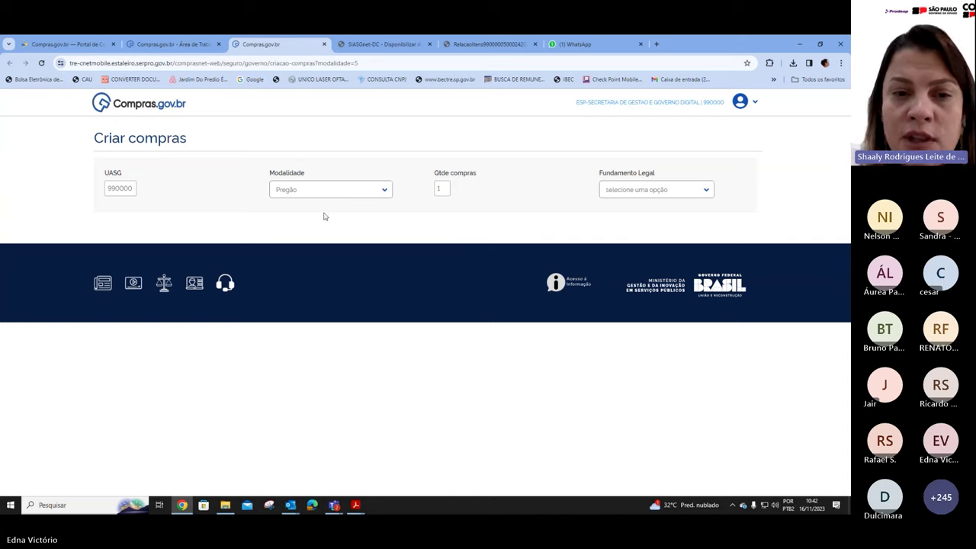
# - Choose Lei 14.133/2021 as the Fundamento Legal of the test Pregão
pyautogui.click(136, 191)
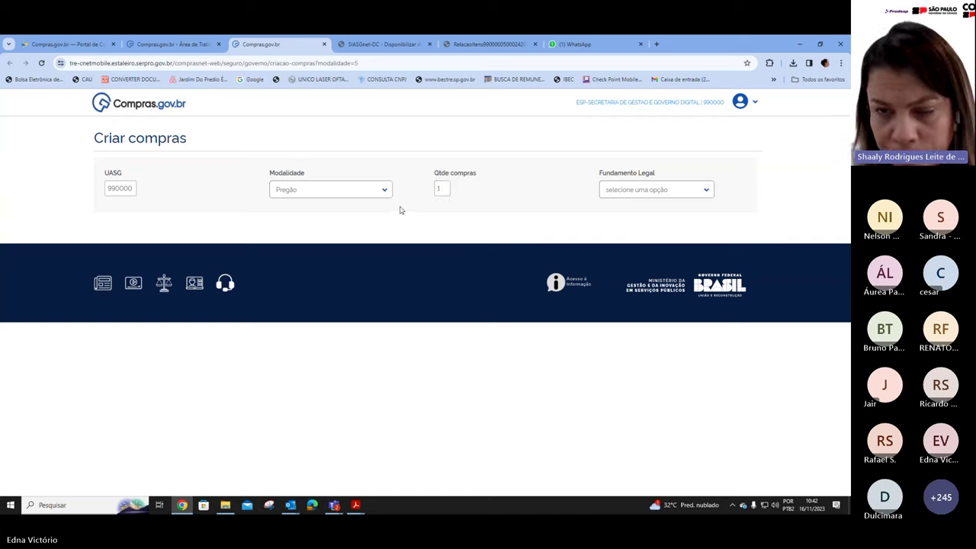
pyautogui.click(703, 191)
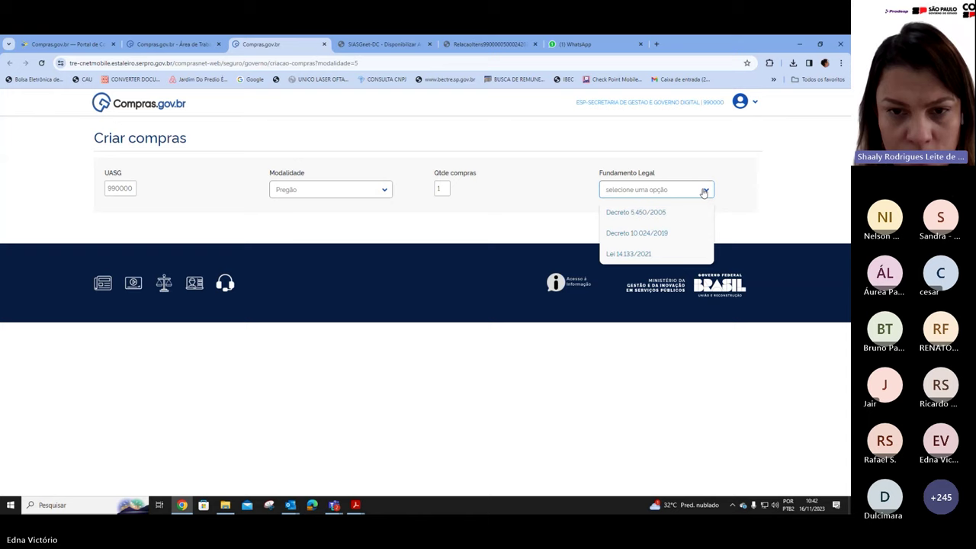
pyautogui.click(650, 256)
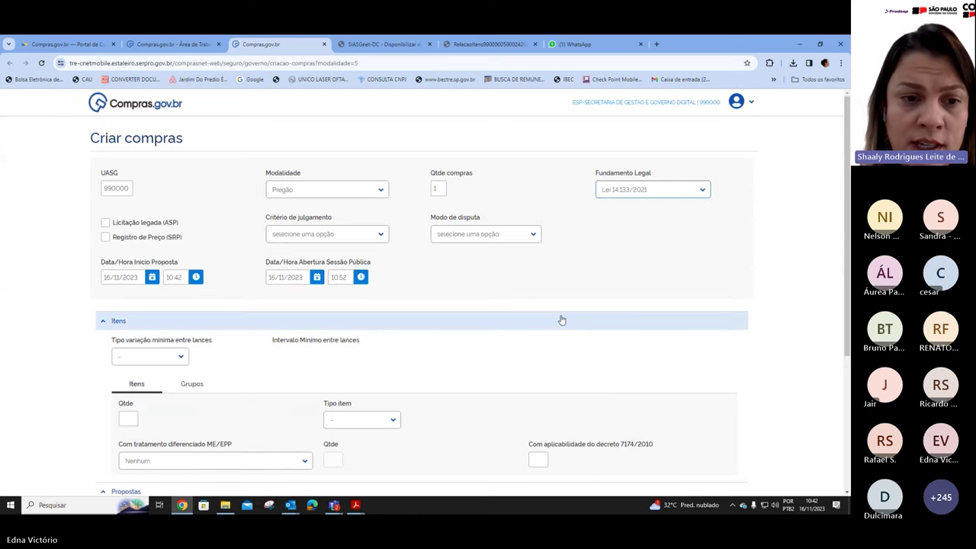
# - Set the test purchase's Critério de julgamento to Menor Preço / Maior Desconto and its Modo de disputa to Aberto
pyautogui.click(383, 236)
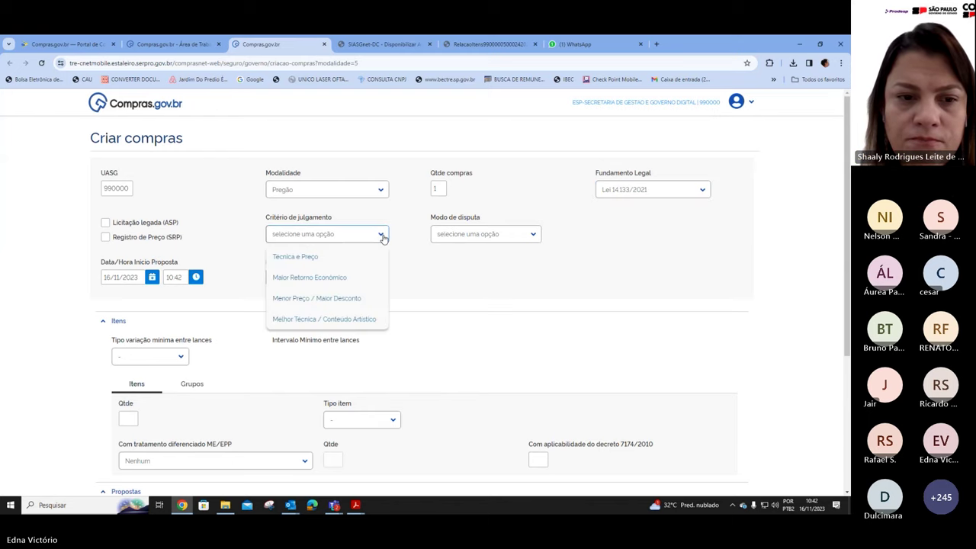
pyautogui.click(336, 298)
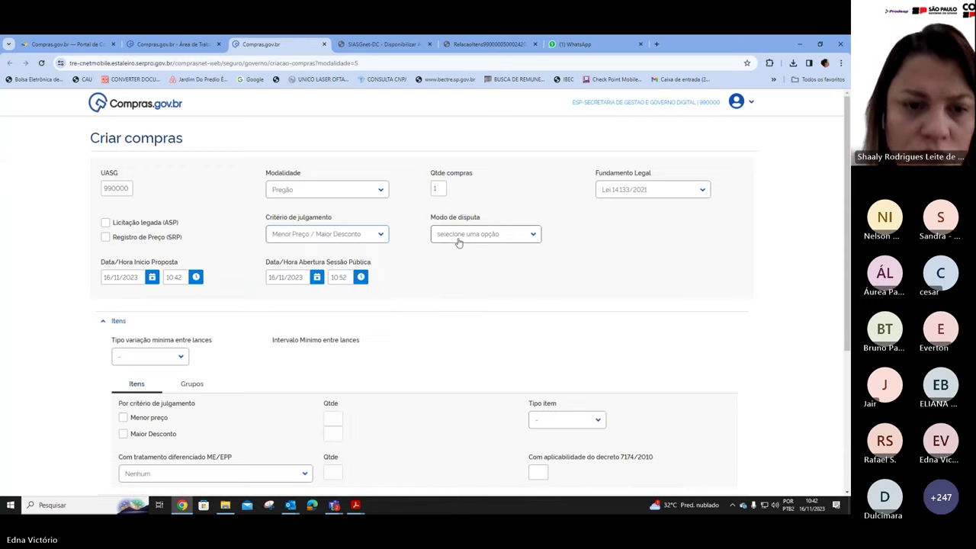
pyautogui.click(532, 236)
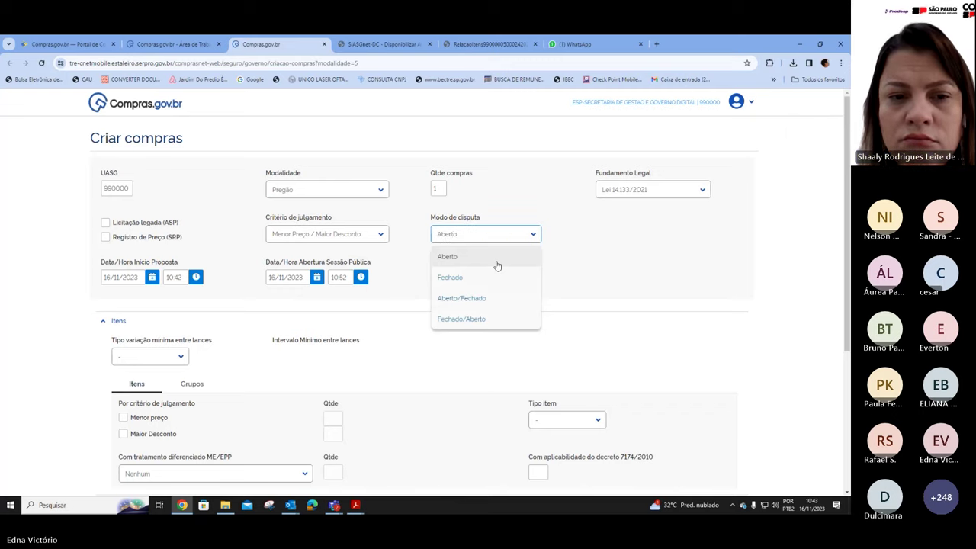
pyautogui.click(496, 265)
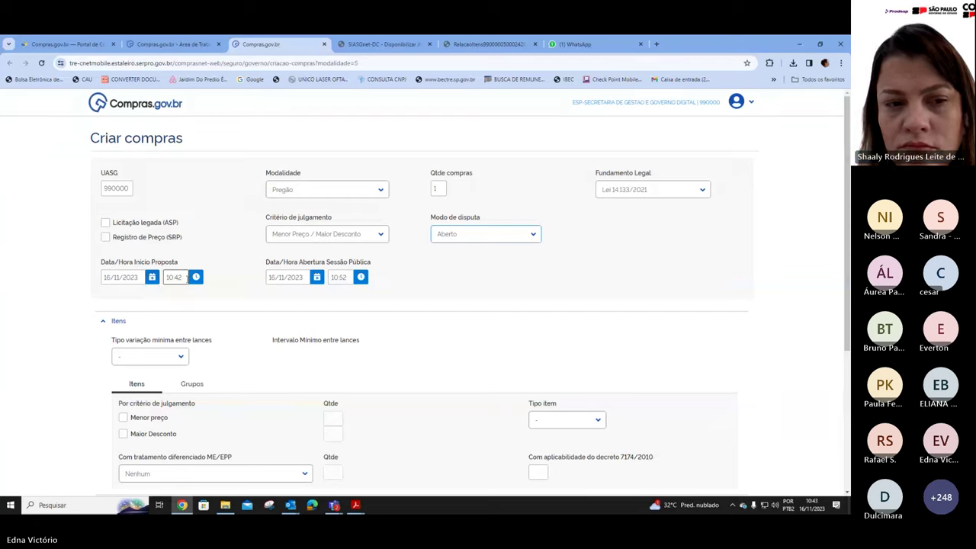
# - Set the time of Data/Hora Início Proposta to 10:50 for the test purchase
pyautogui.click(186, 279)
pyautogui.click(186, 279)
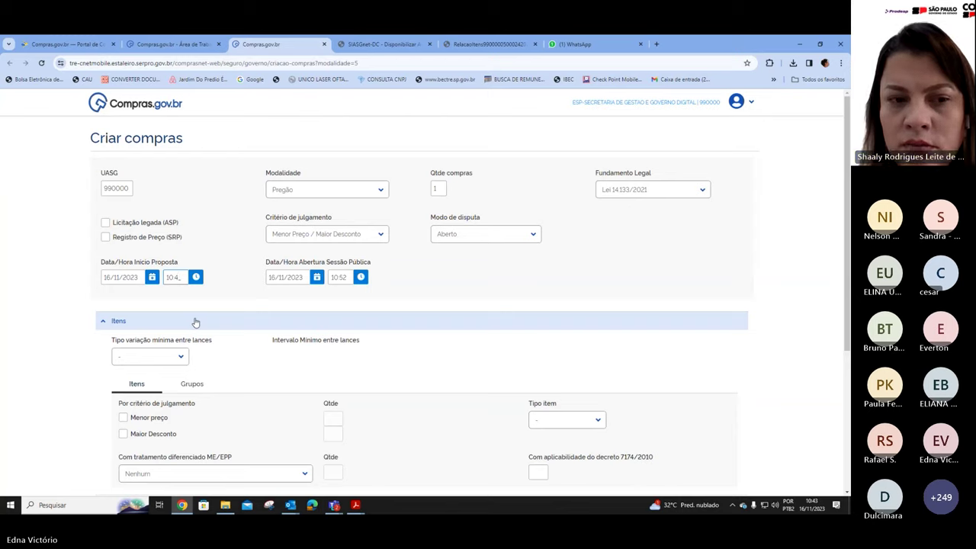
pyautogui.write('50')
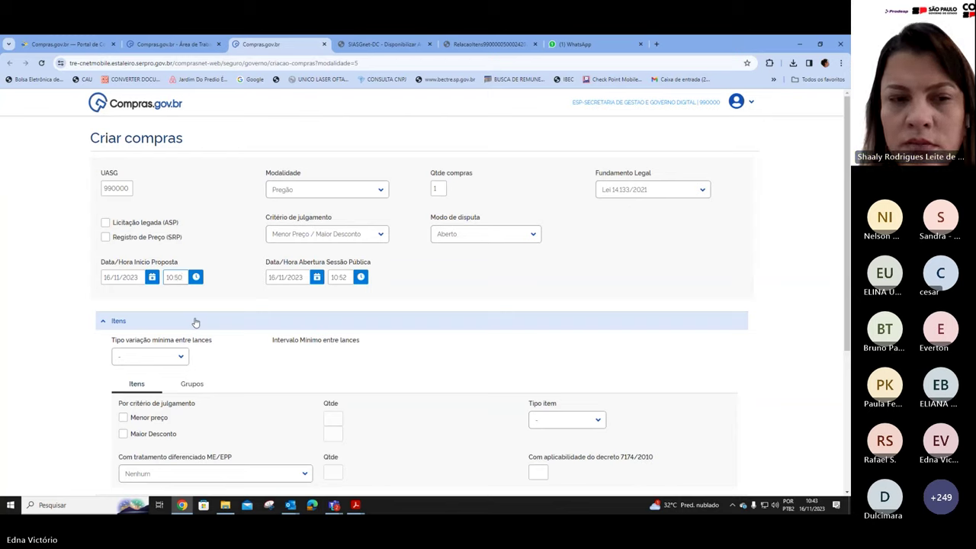
pyautogui.click(153, 278)
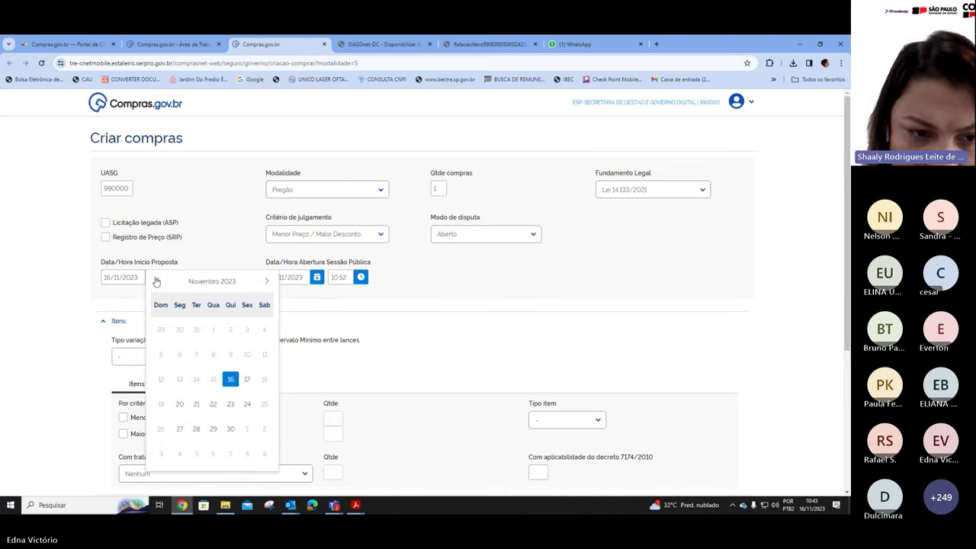
pyautogui.click(156, 281)
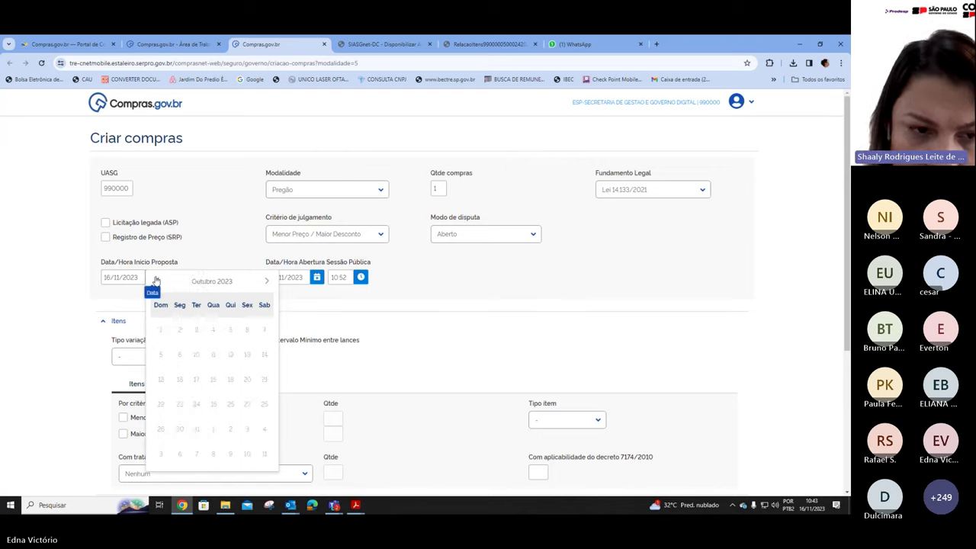
# - Clear the minutes from the Data/Hora Abertura Sessão Pública time
pyautogui.moveTo(331, 276); pyautogui.dragTo(350, 276)
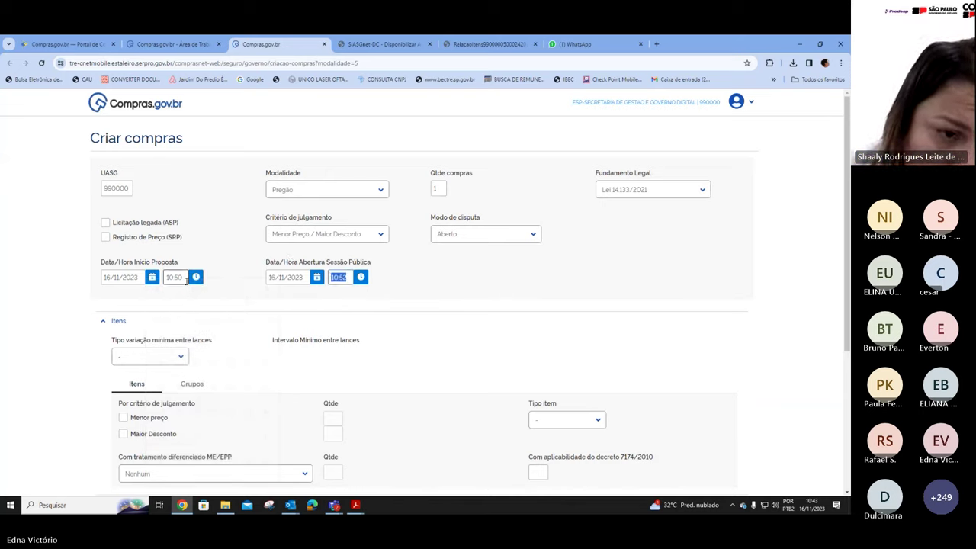
pyautogui.click(350, 278)
pyautogui.press('BackSpace')
pyautogui.press('BackSpace')
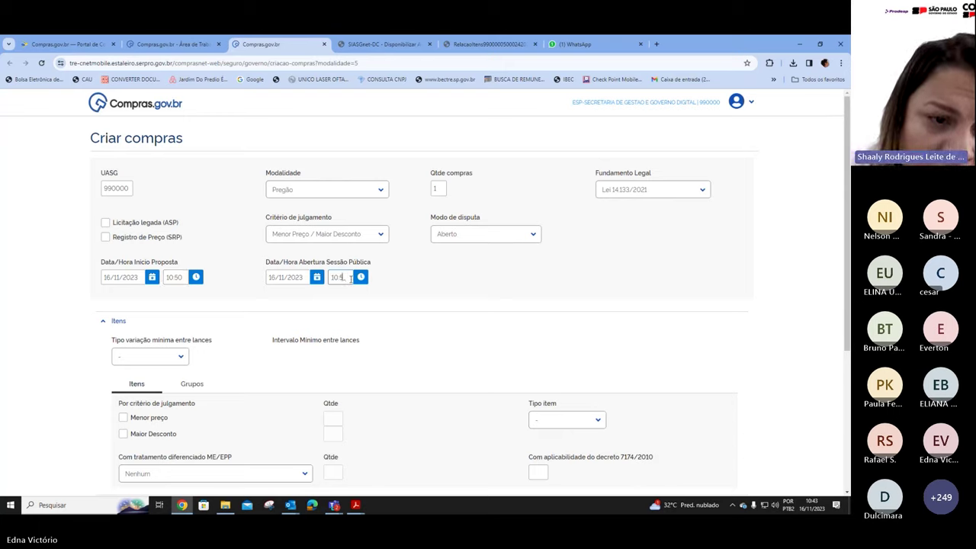
# - Enlarge the browser's page zoom to 175% so the purchase form is easier to read
pyautogui.click(840, 63)
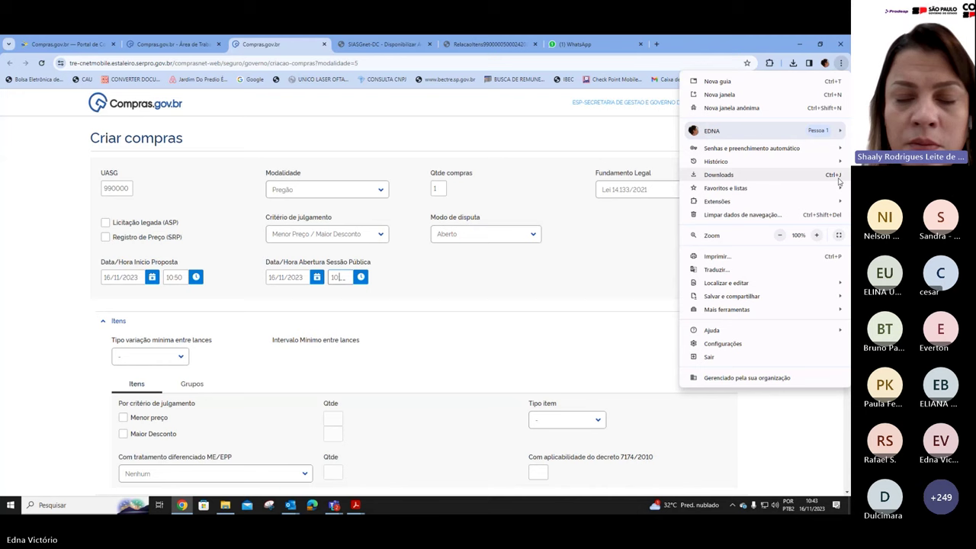
pyautogui.click(817, 236)
pyautogui.click(816, 236)
pyautogui.click(816, 236)
pyautogui.click(816, 235)
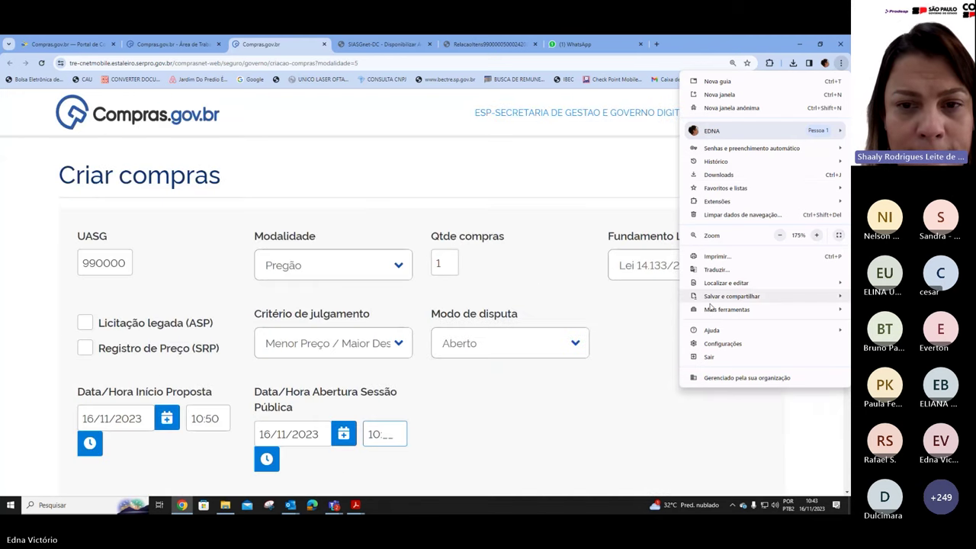
pyautogui.click(623, 408)
# - Set the time of Data/Hora Abertura Sessão Pública to 10:55
pyautogui.scroll(-2, 458, 381)
pyautogui.click(381, 301)
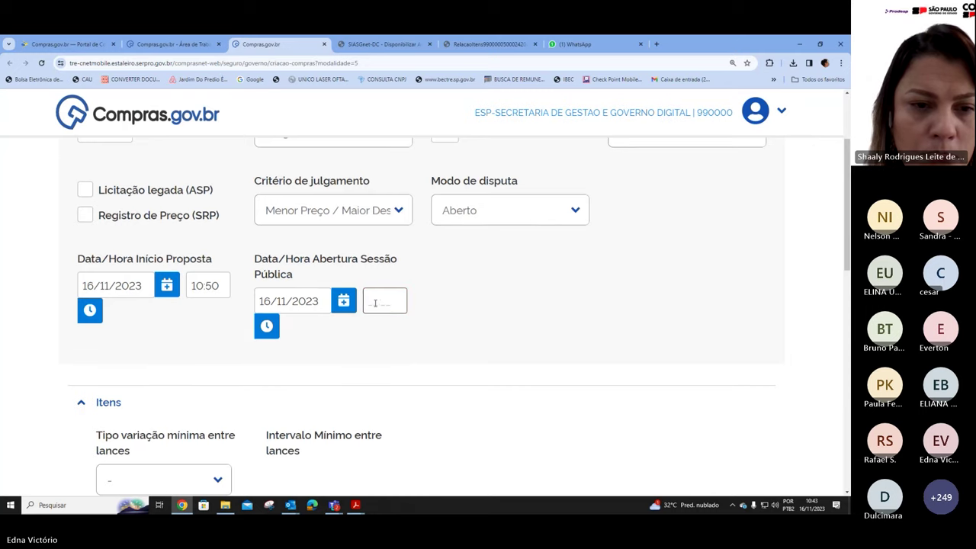
pyautogui.write('10:')
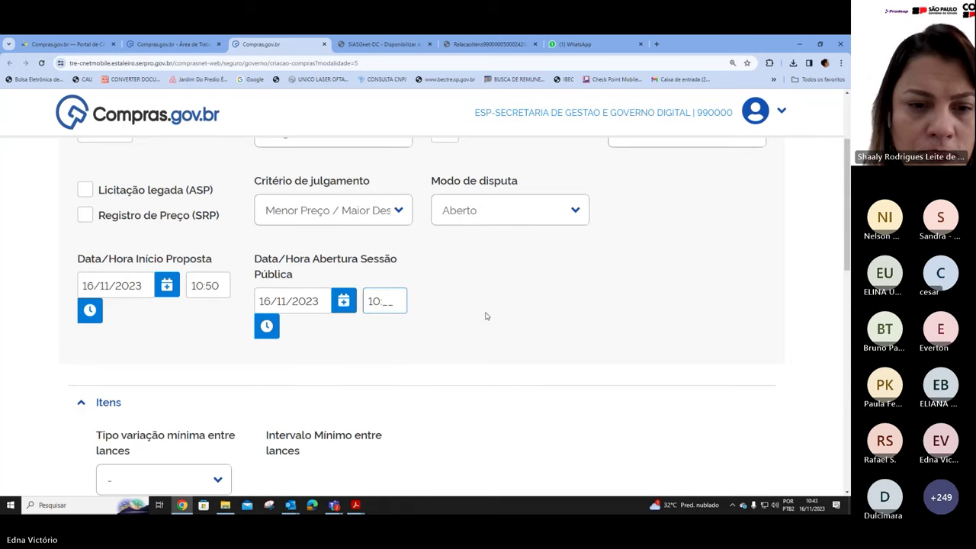
pyautogui.write('55')
# - Set the Tipo variação mínima entre lances to Valor with an Intervalo Mínimo of R$ 1,0000
pyautogui.scroll(-3, 486, 315)
pyautogui.scroll(1, 479, 222)
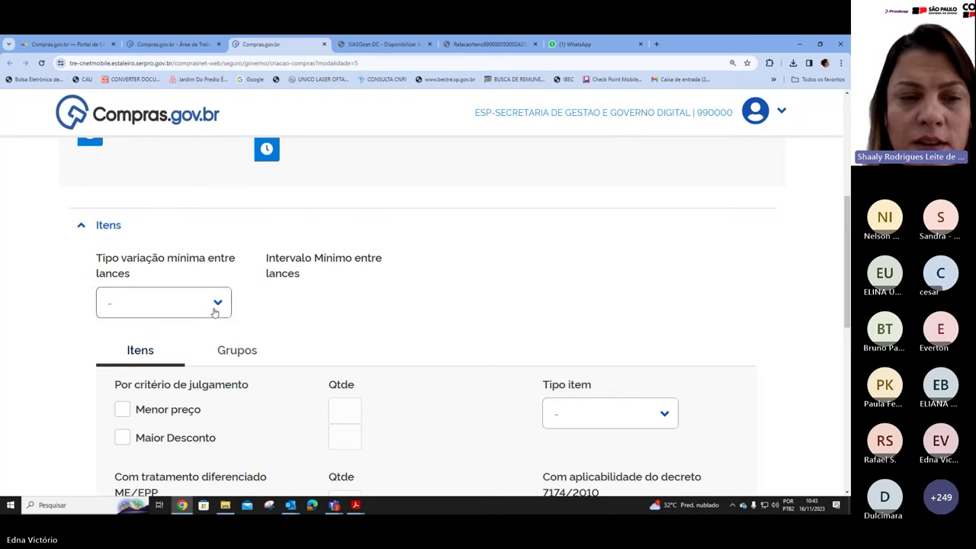
pyautogui.click(219, 304)
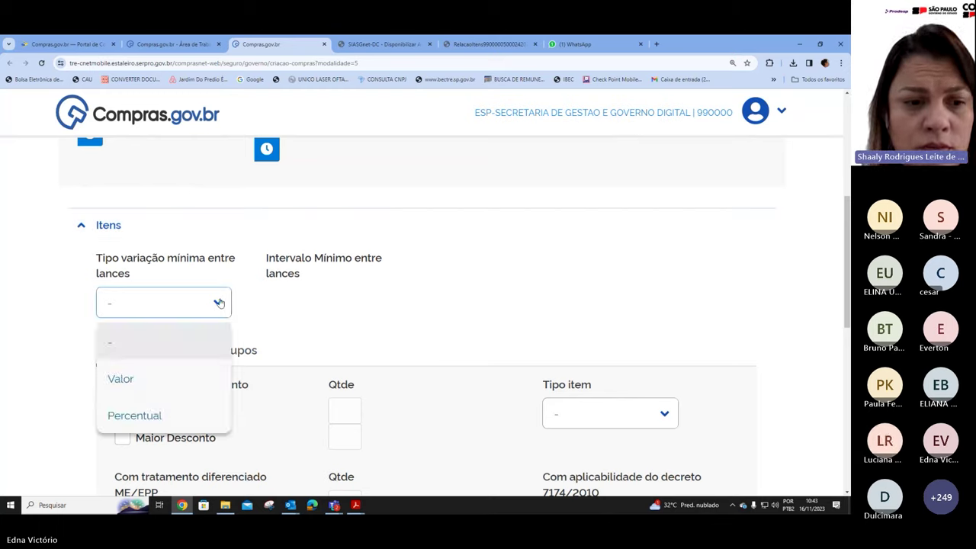
pyautogui.click(191, 392)
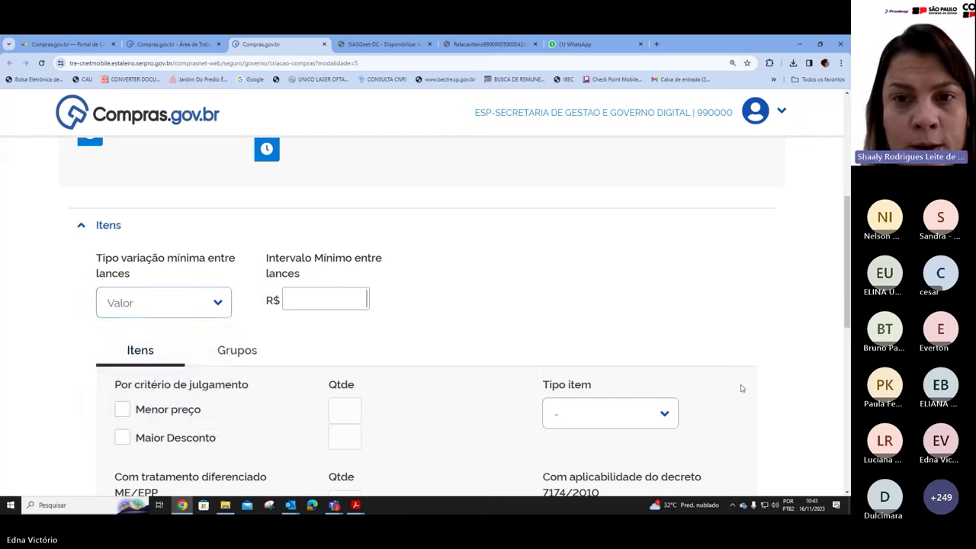
pyautogui.press('Tab')
pyautogui.write('1')
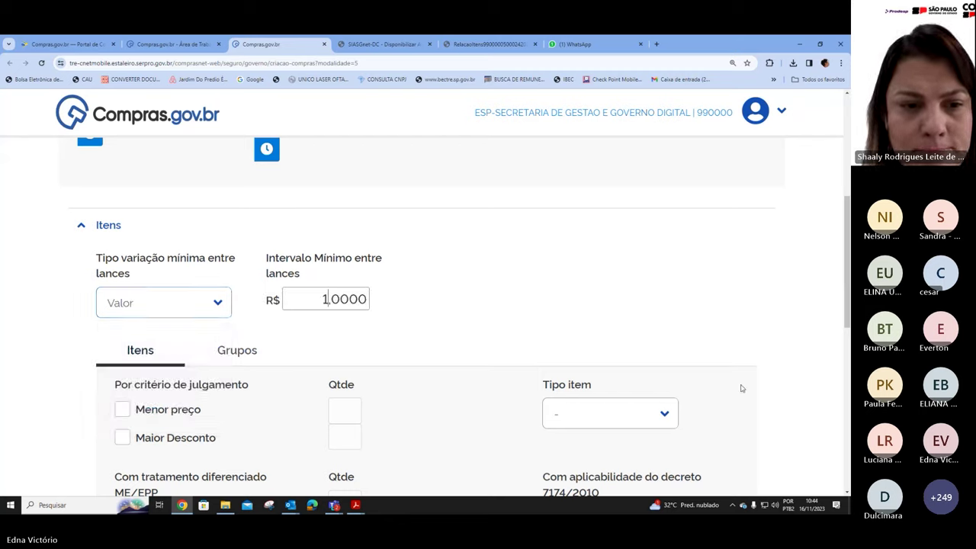
# - Enable Menor preço for the items with a quantity of 02 and set Tipo item to Material
pyautogui.scroll(-3, 609, 329)
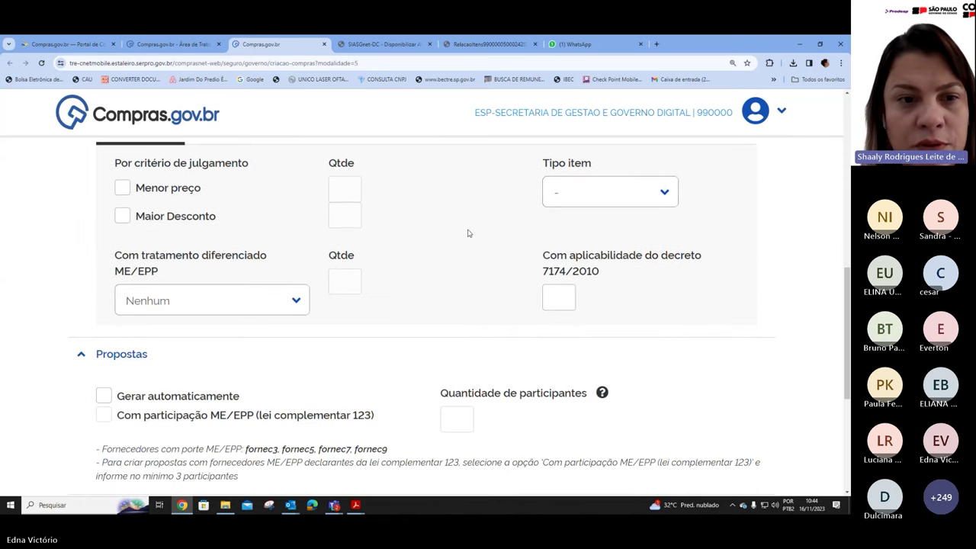
pyautogui.scroll(1, 549, 216)
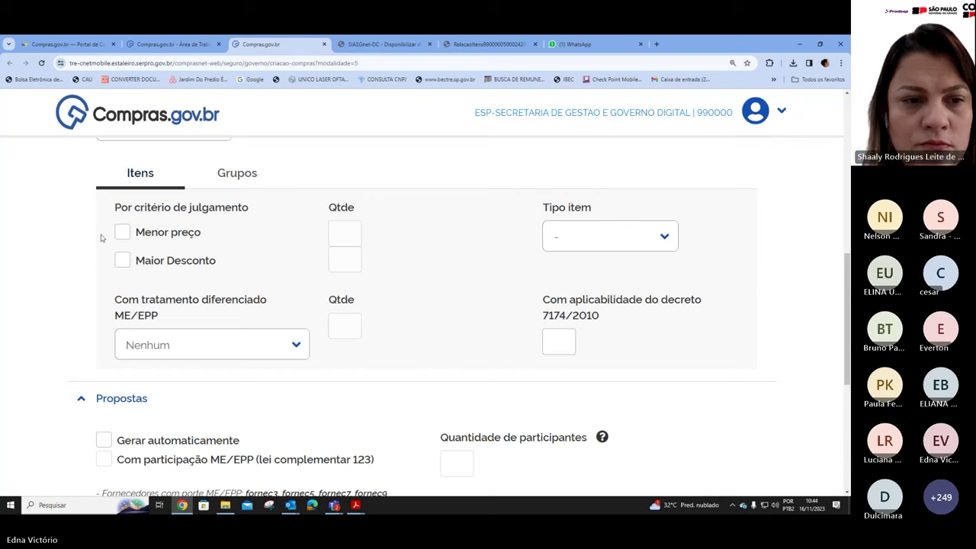
pyautogui.click(122, 232)
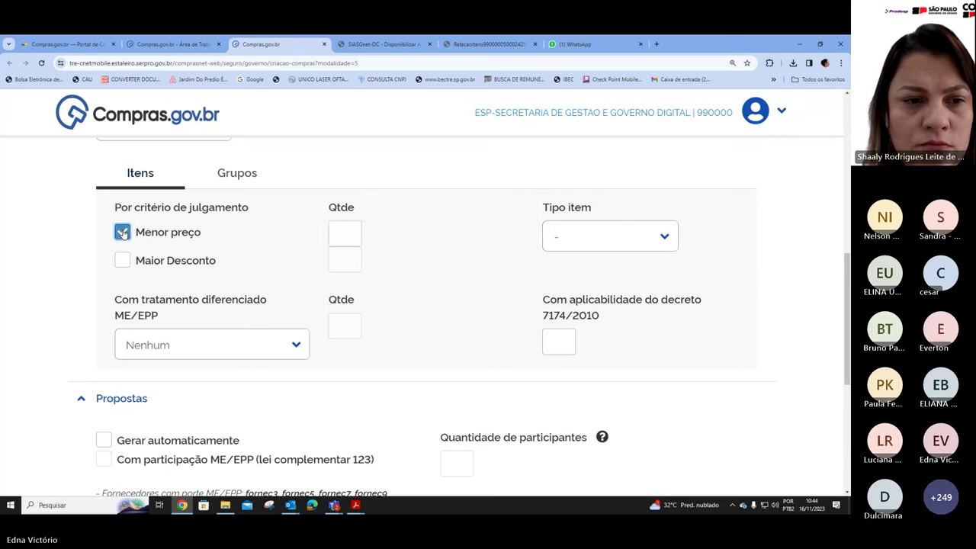
pyautogui.click(351, 233)
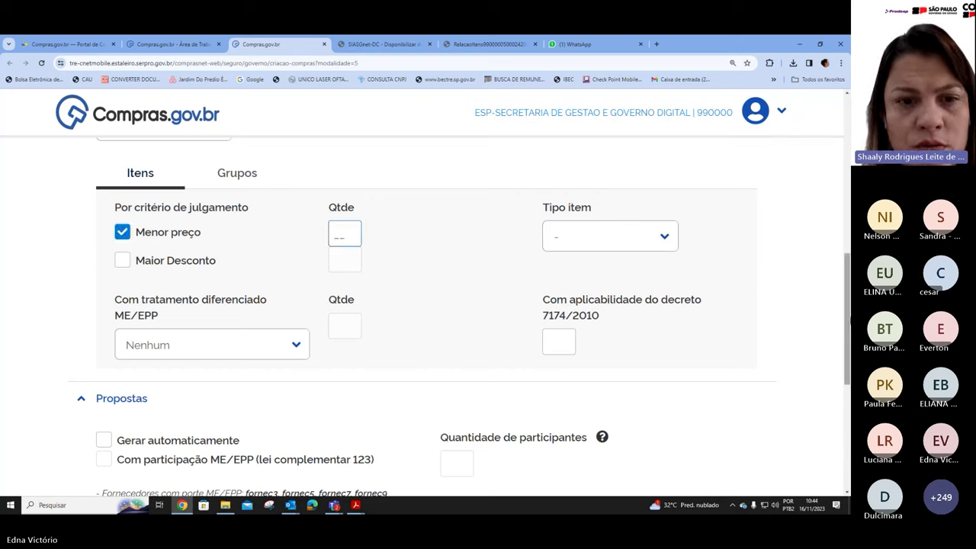
pyautogui.write('0')
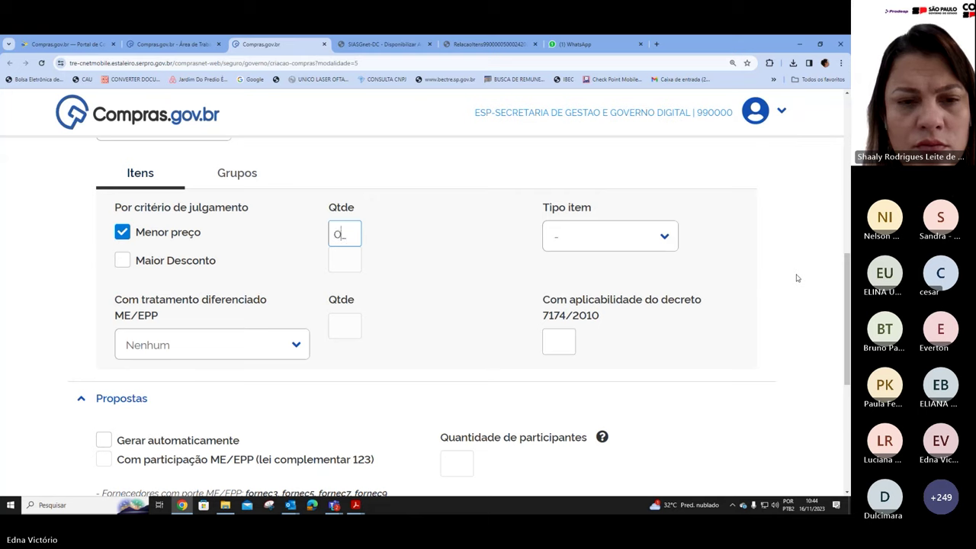
pyautogui.write('2')
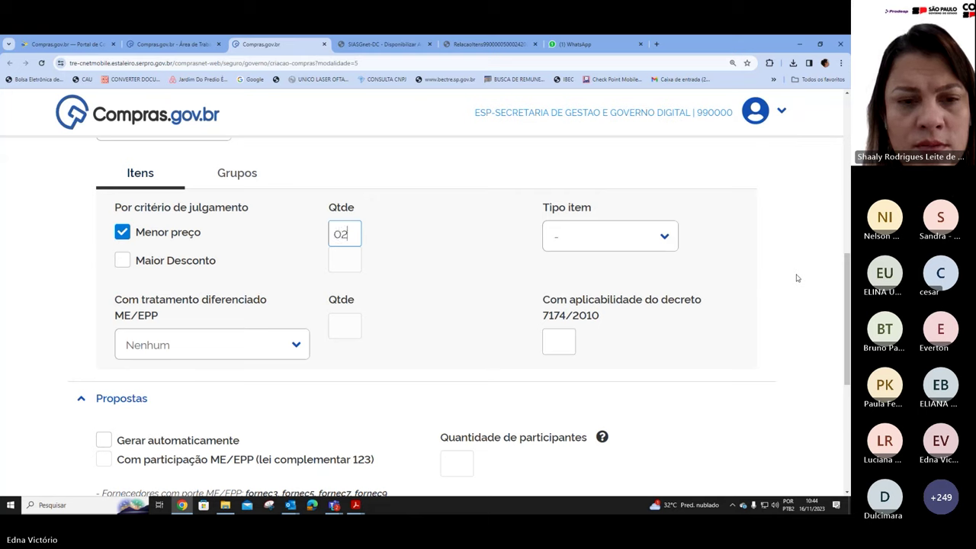
pyautogui.click(664, 241)
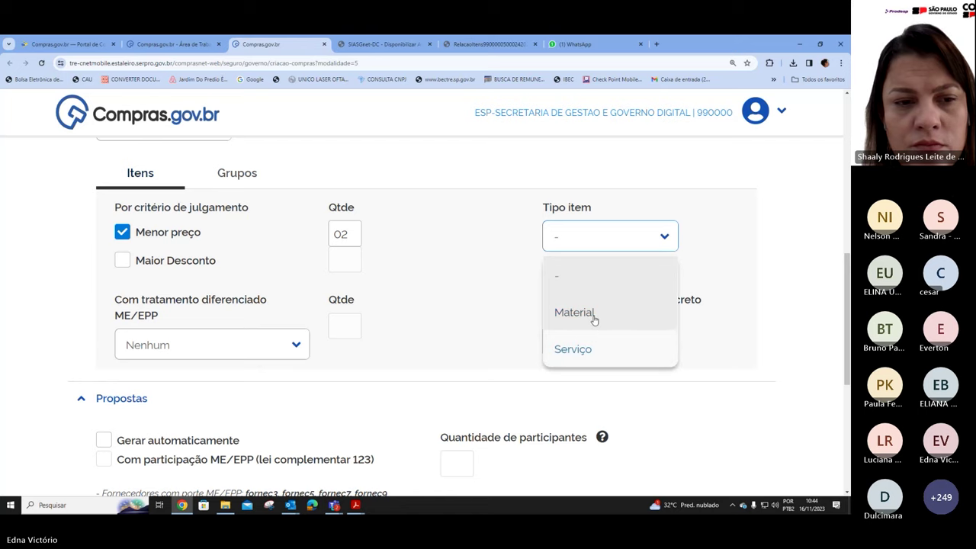
pyautogui.click(594, 318)
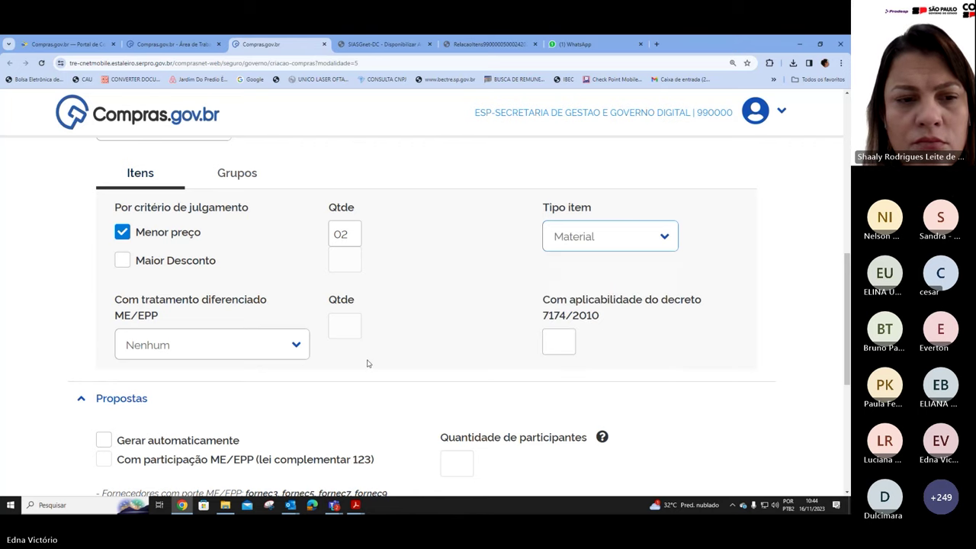
# - Choose Exclusividade ME/EPP as the items' tratamento diferenciado and start entering its quantity
pyautogui.scroll(-1, 367, 364)
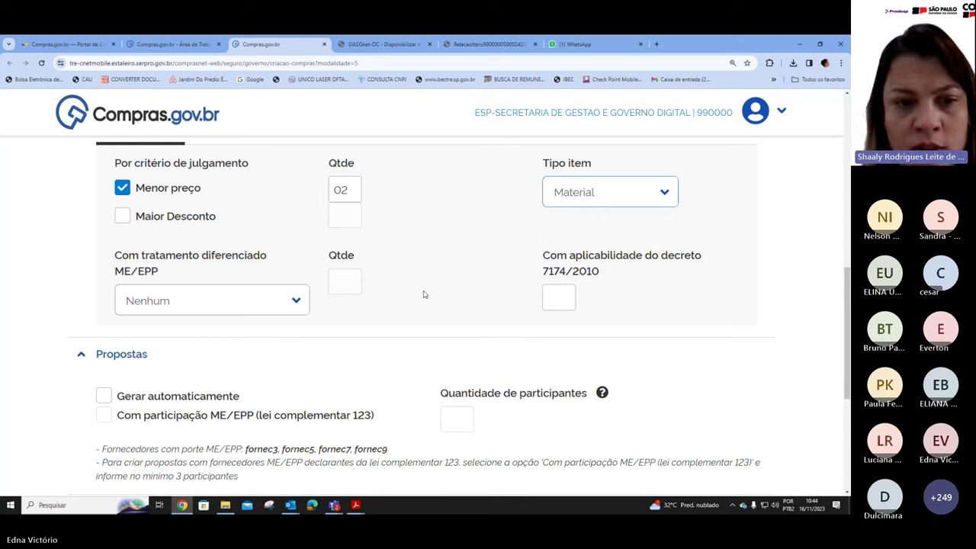
pyautogui.click(303, 305)
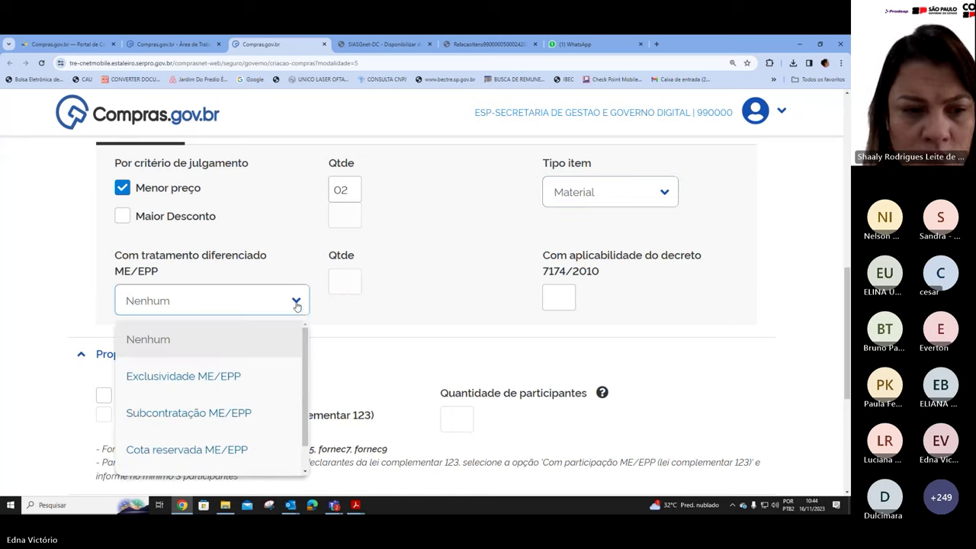
pyautogui.click(210, 382)
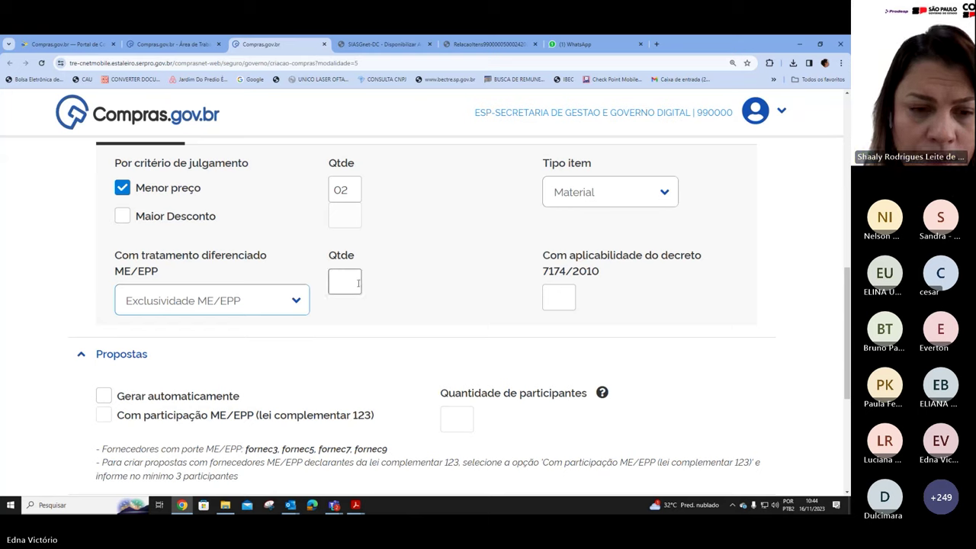
pyautogui.click(335, 283)
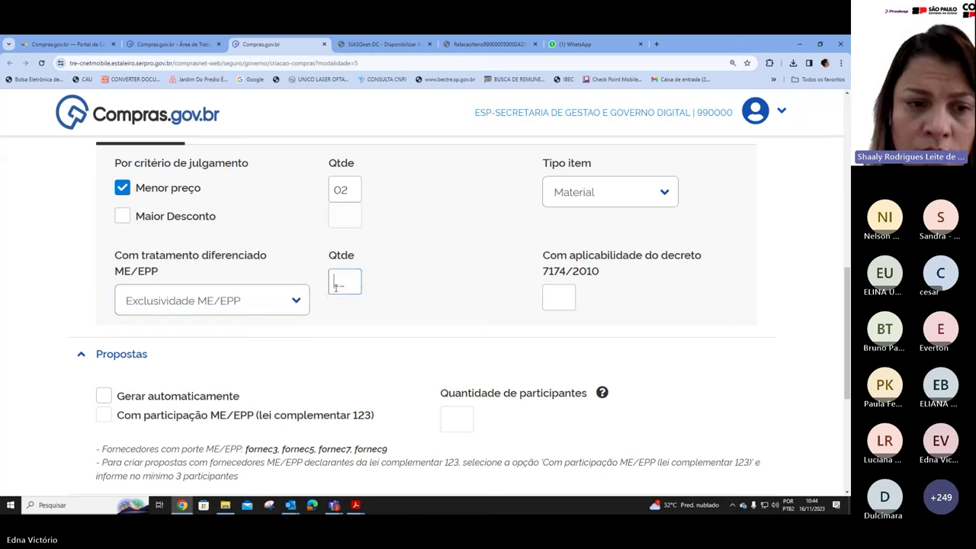
# - Set the items' tratamento diferenciado to Cota reservada ME/EPP with a quantity of 01
pyautogui.click(295, 304)
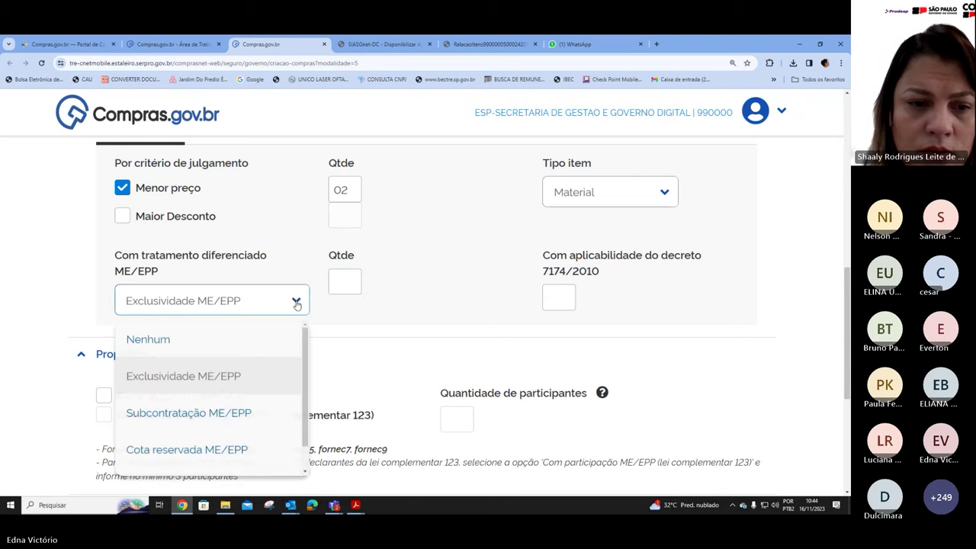
pyautogui.click(231, 450)
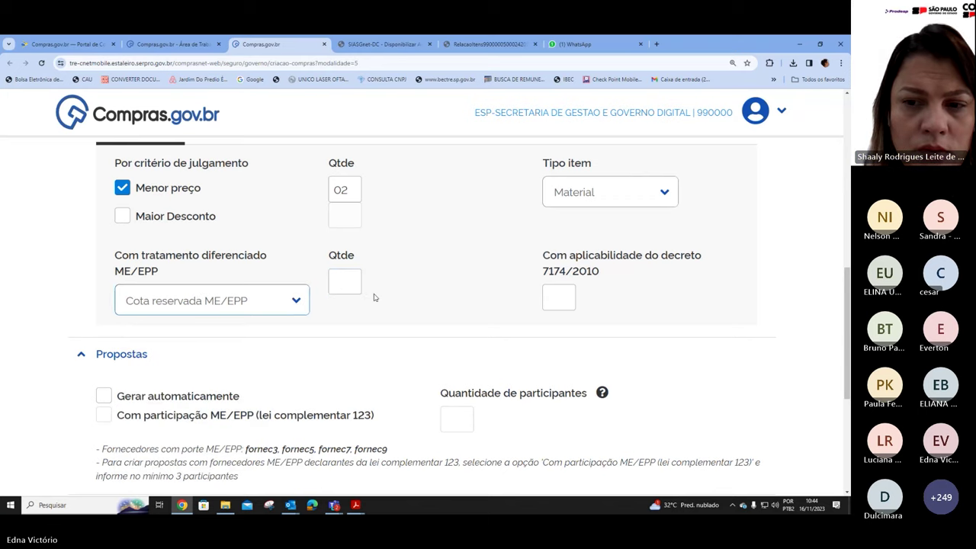
pyautogui.press('Tab')
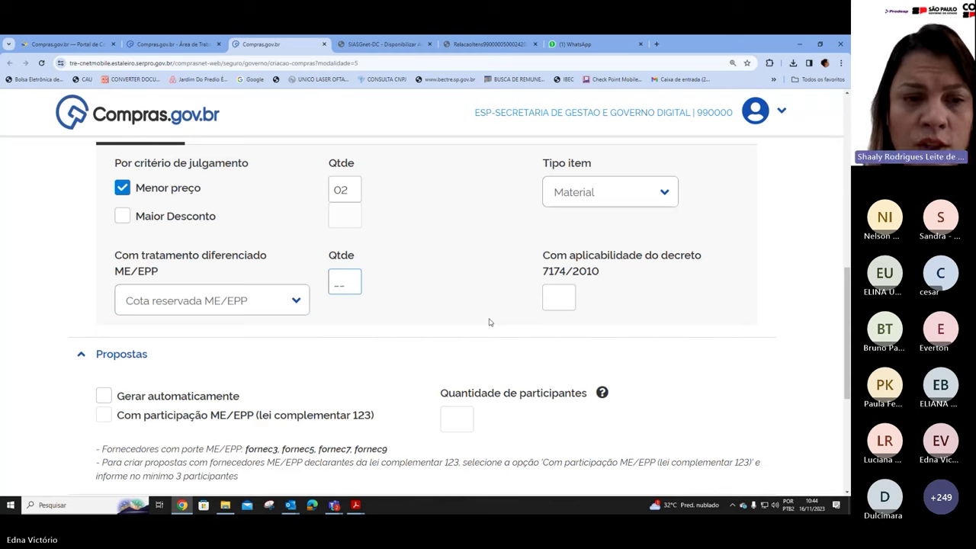
pyautogui.write('0')
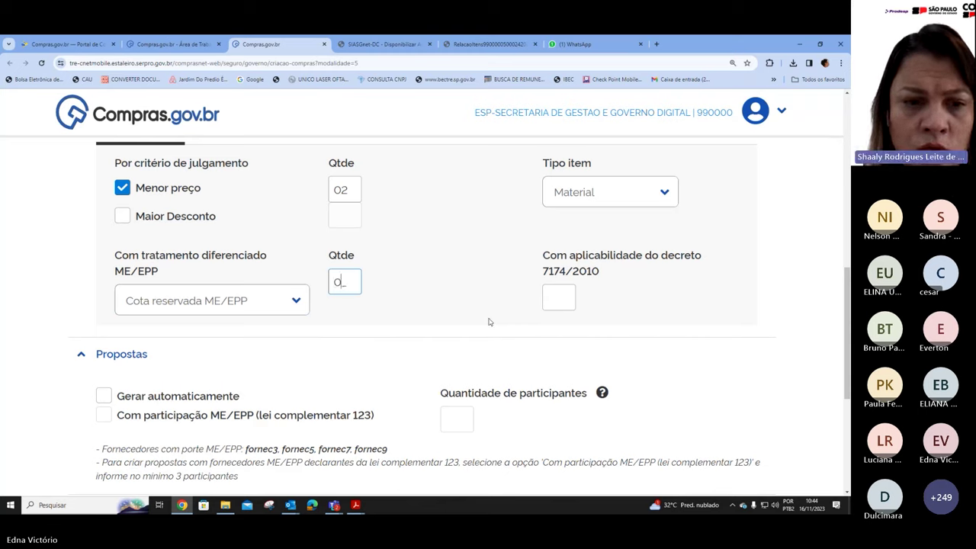
pyautogui.write('1')
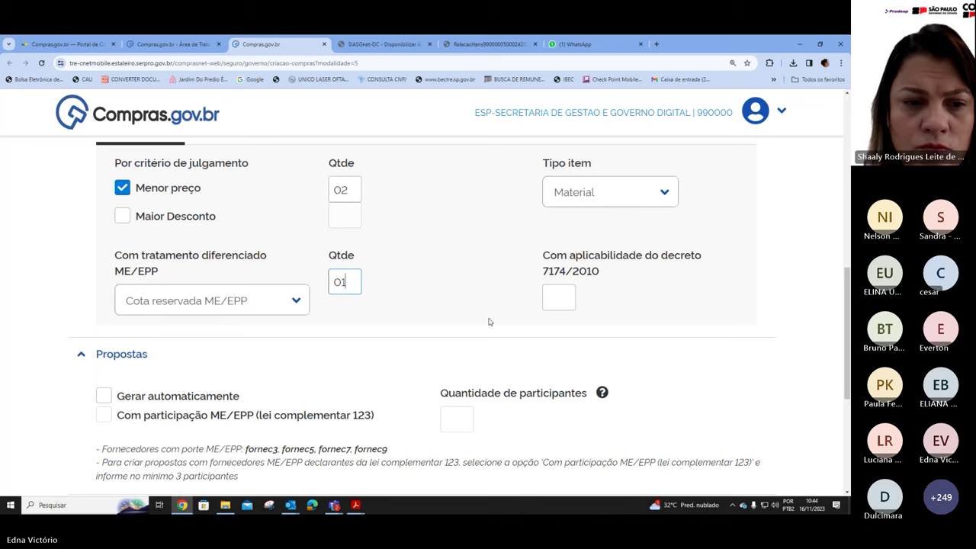
# - Enable automatic generation of the Propostas with 04 participants, leaving the decreto 7174/2010 quantity blank
pyautogui.click(567, 290)
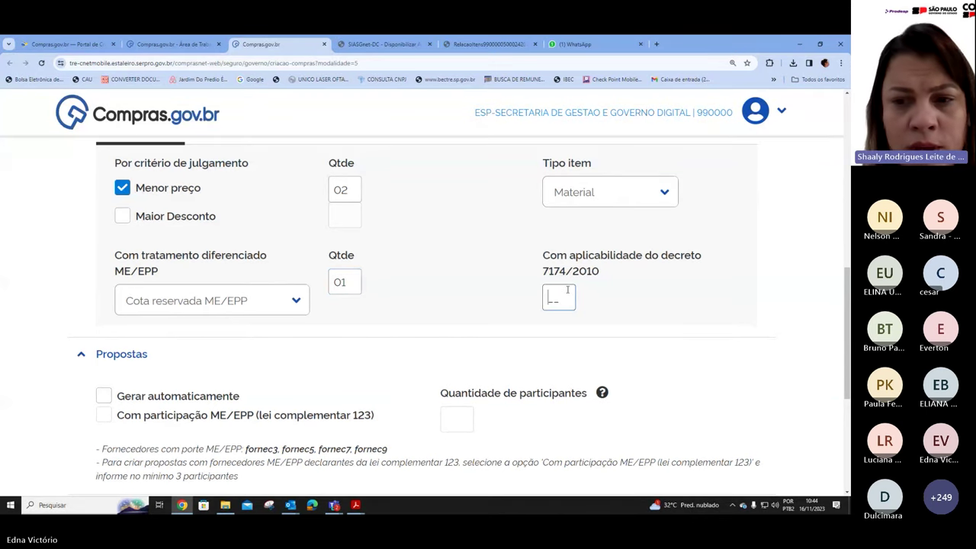
pyautogui.scroll(-2, 431, 275)
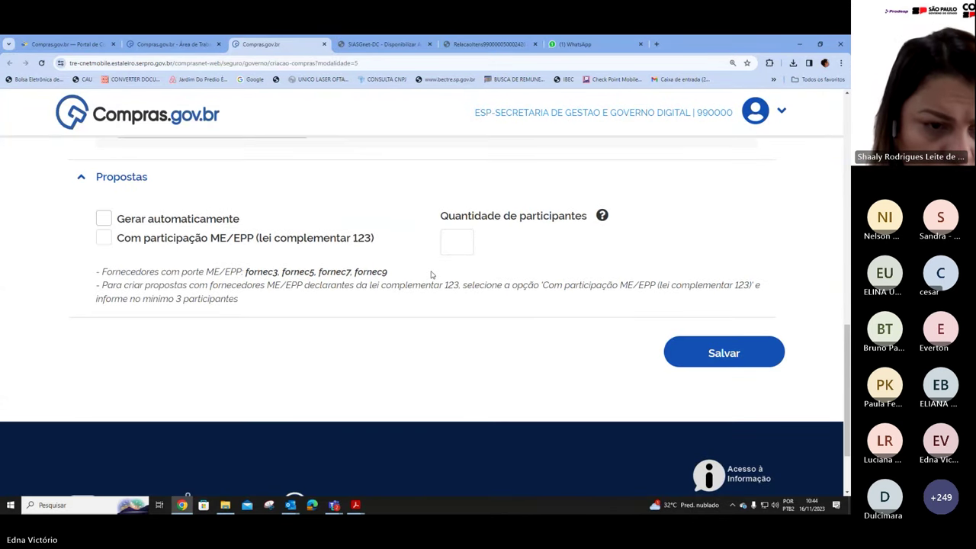
pyautogui.scroll(2, 672, 283)
pyautogui.scroll(1, 672, 283)
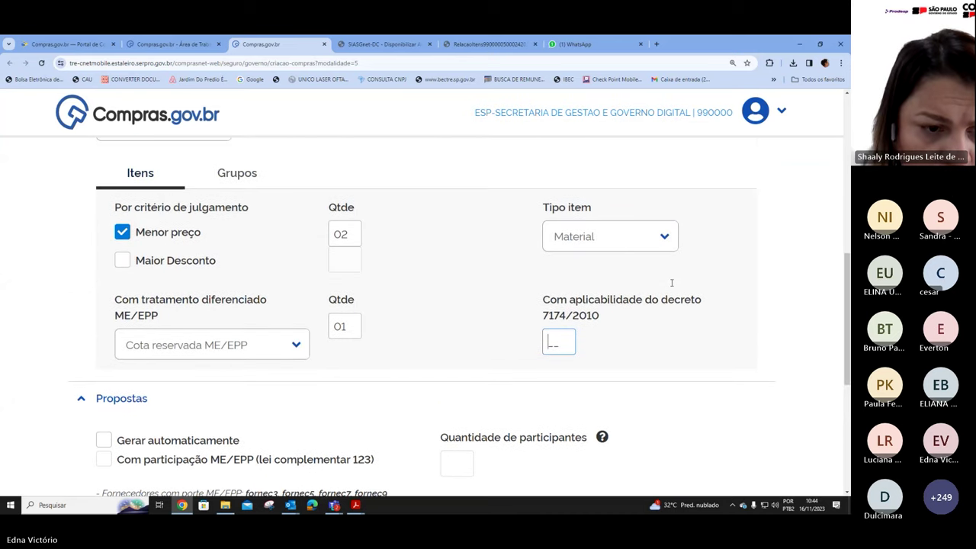
pyautogui.scroll(-2, 669, 284)
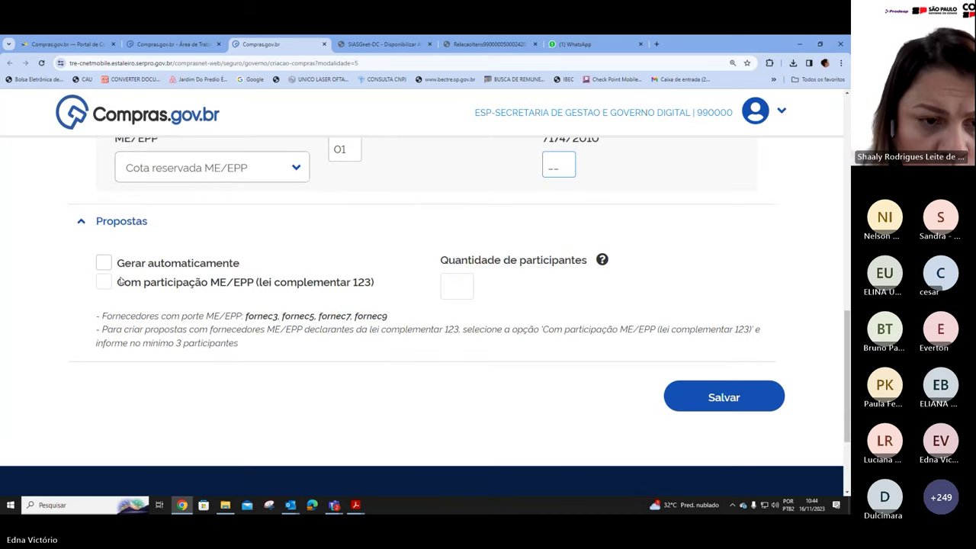
pyautogui.click(102, 262)
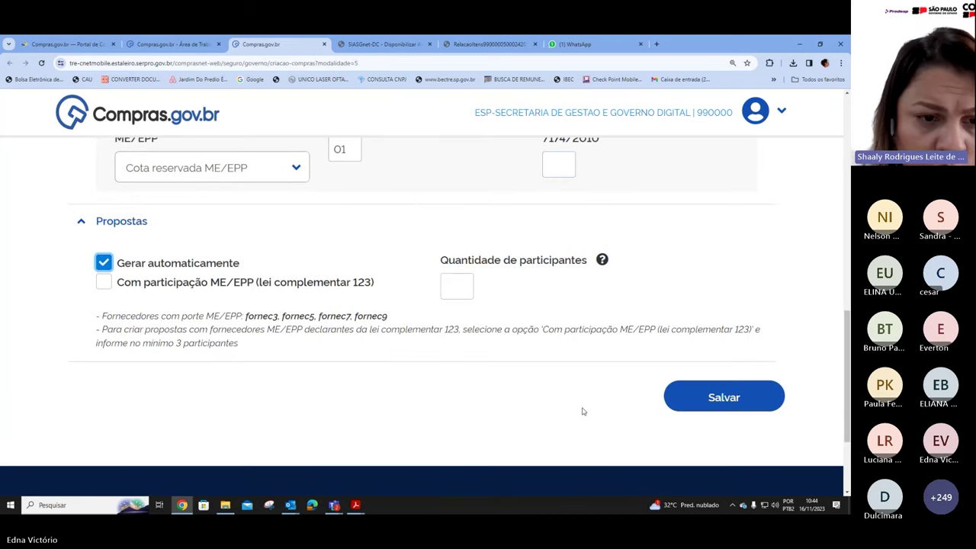
pyautogui.click(462, 286)
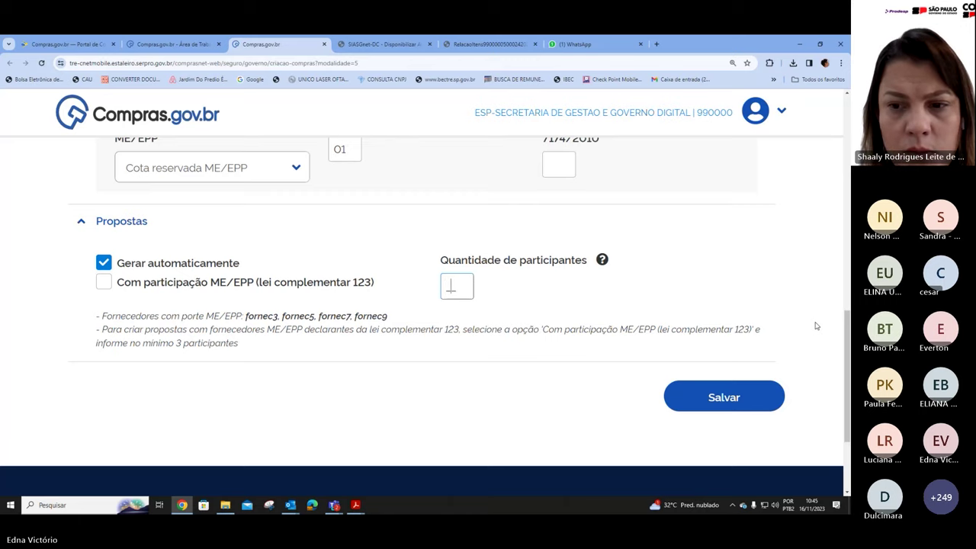
pyautogui.write('04')
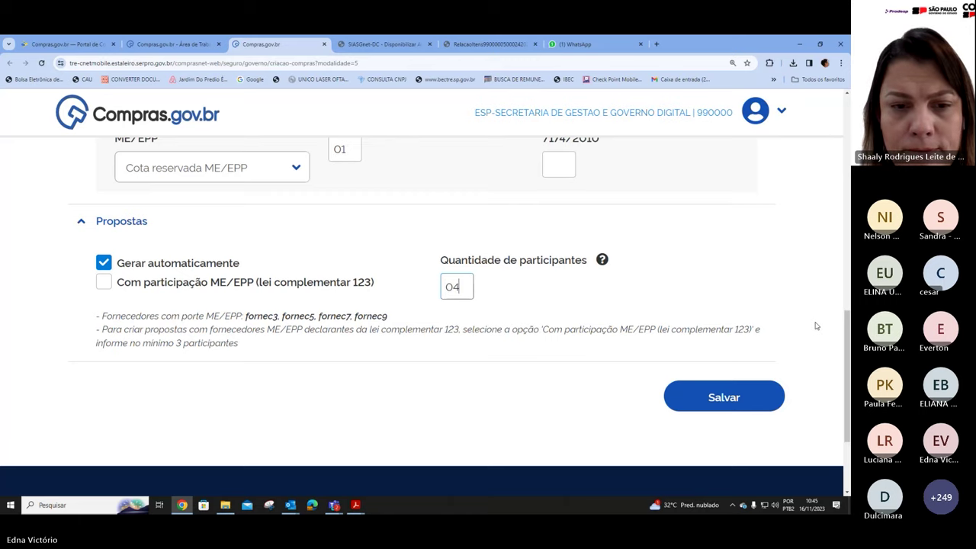
# - Save the test Pregão and wait for its creation to finish
pyautogui.scroll(-2, 815, 325)
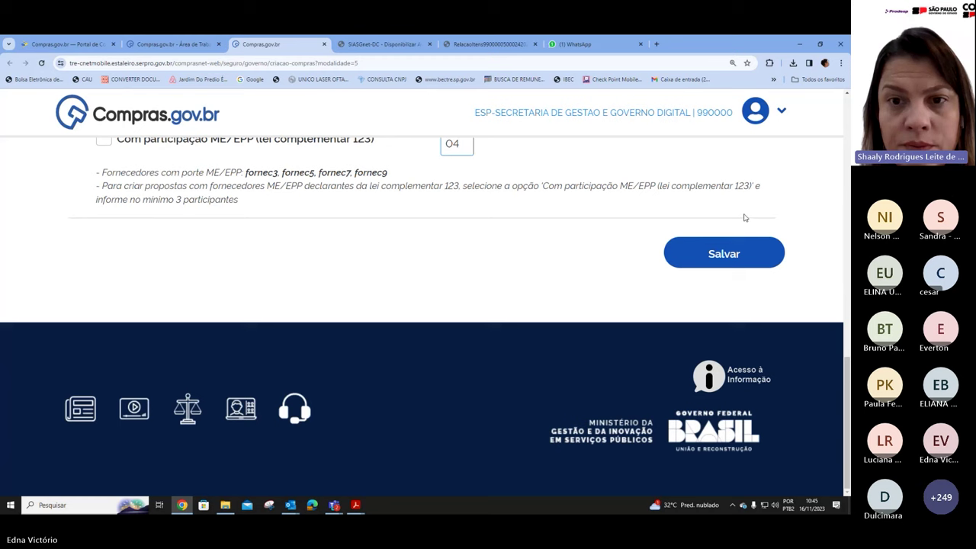
pyautogui.click(730, 255)
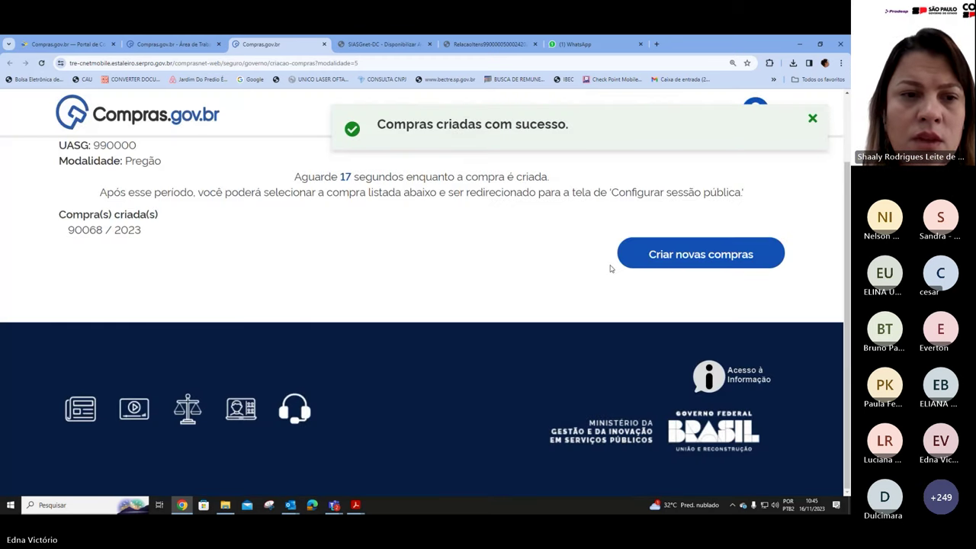
pyautogui.scroll(2, 517, 256)
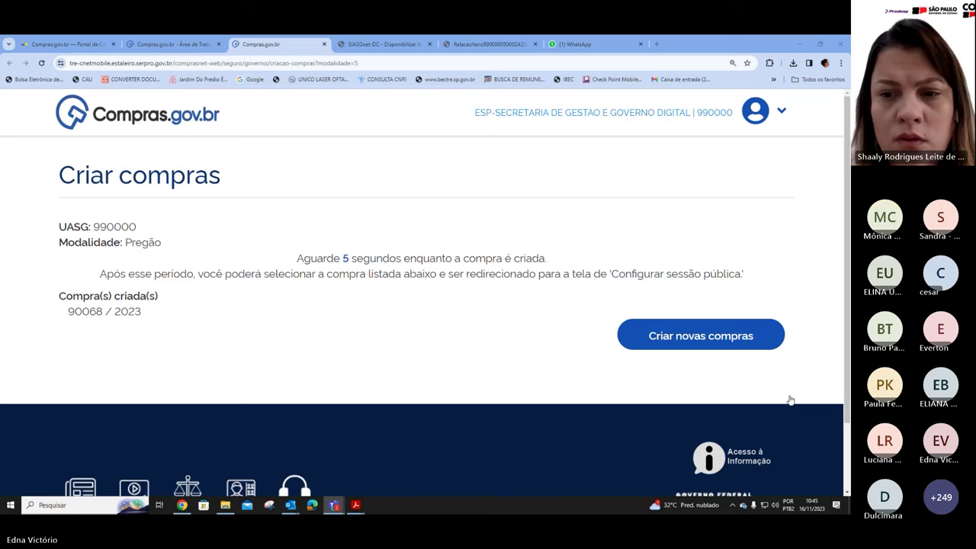
pyautogui.scroll(-1, 125, 271)
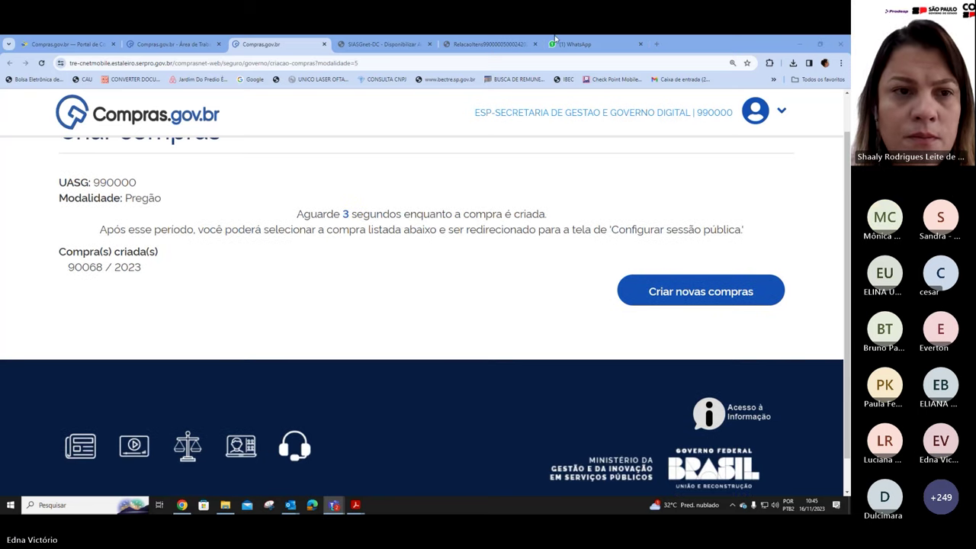
# - Open the Treinamento environment's Área de Trabalho from the Portal de Compras do Governo Federal, and close its tab
pyautogui.click(661, 43)
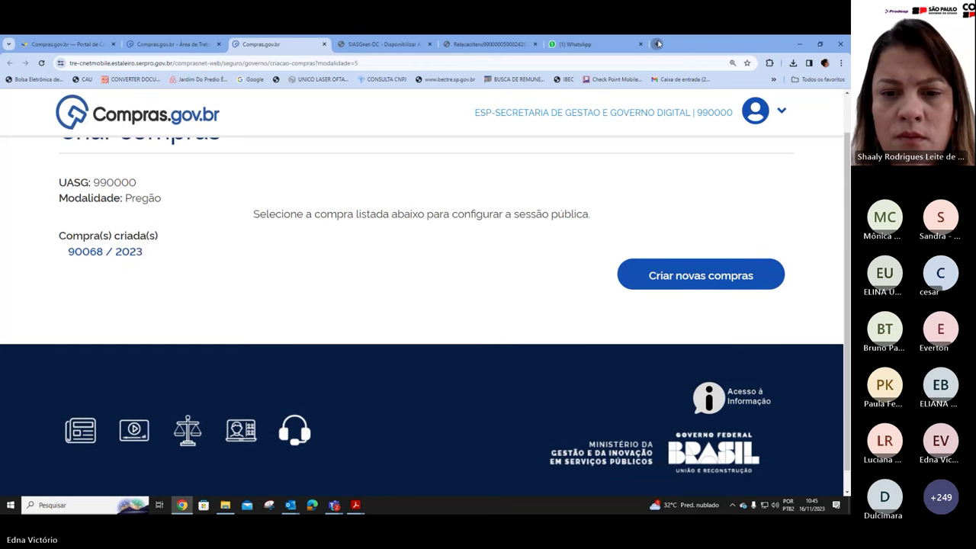
pyautogui.click(154, 45)
pyautogui.click(101, 46)
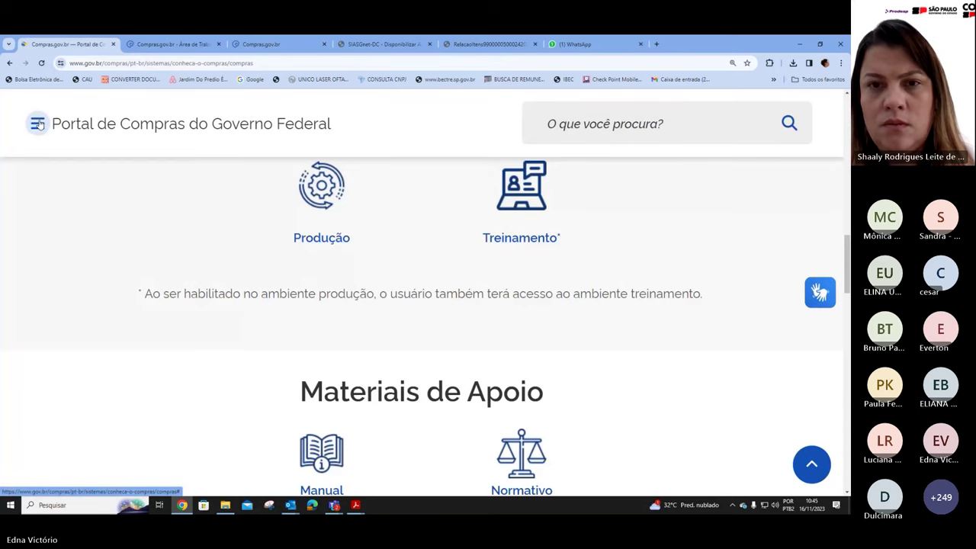
pyautogui.click(488, 238)
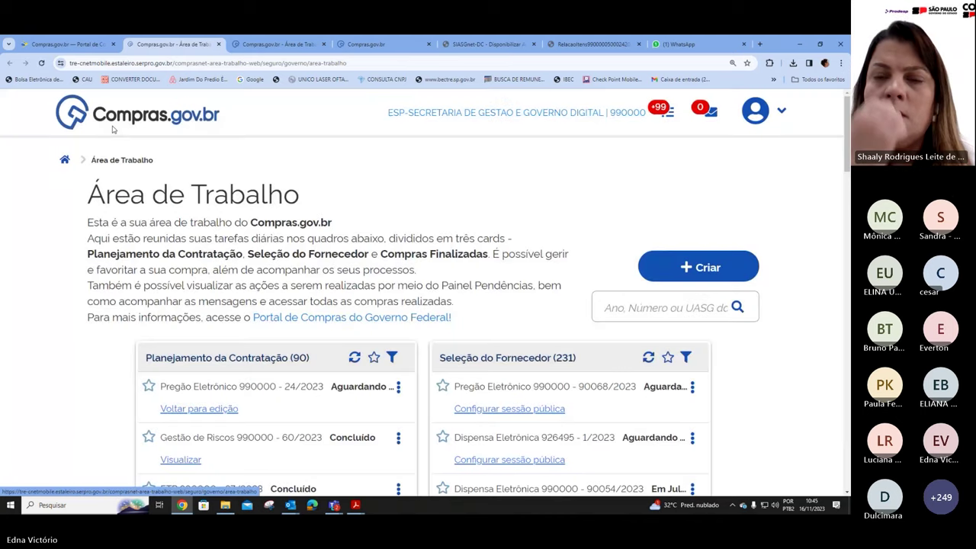
pyautogui.click(218, 43)
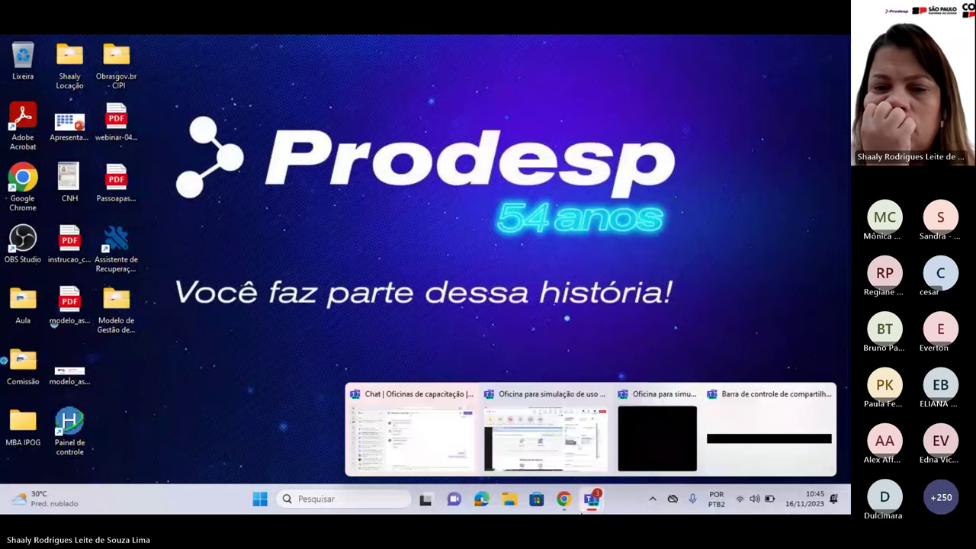
# - Switch to the other Chrome window and view the details of Pregão Eletrônico 90068/2023 under Seleção do Fornecedor
pyautogui.moveTo(565, 488)
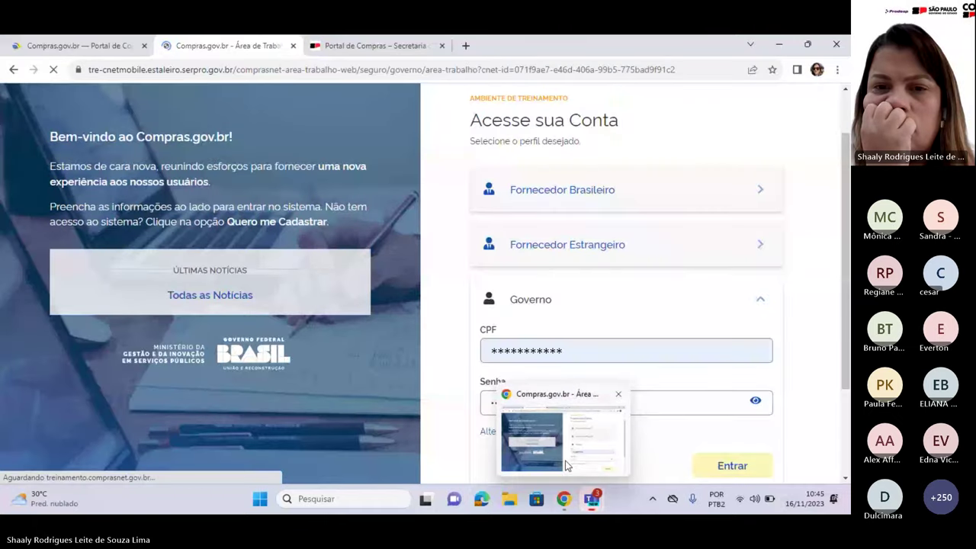
pyautogui.click(567, 461)
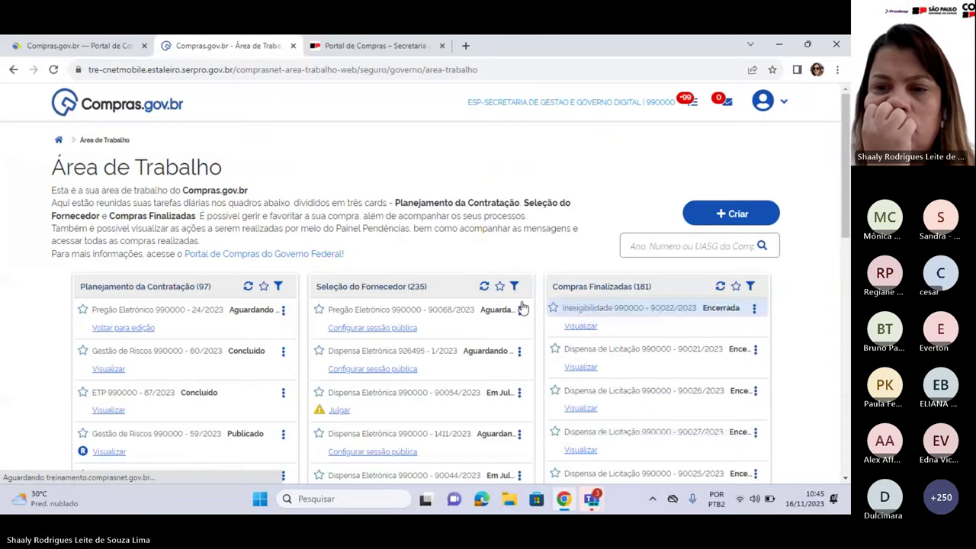
pyautogui.scroll(-2, 511, 282)
pyautogui.scroll(1, 509, 277)
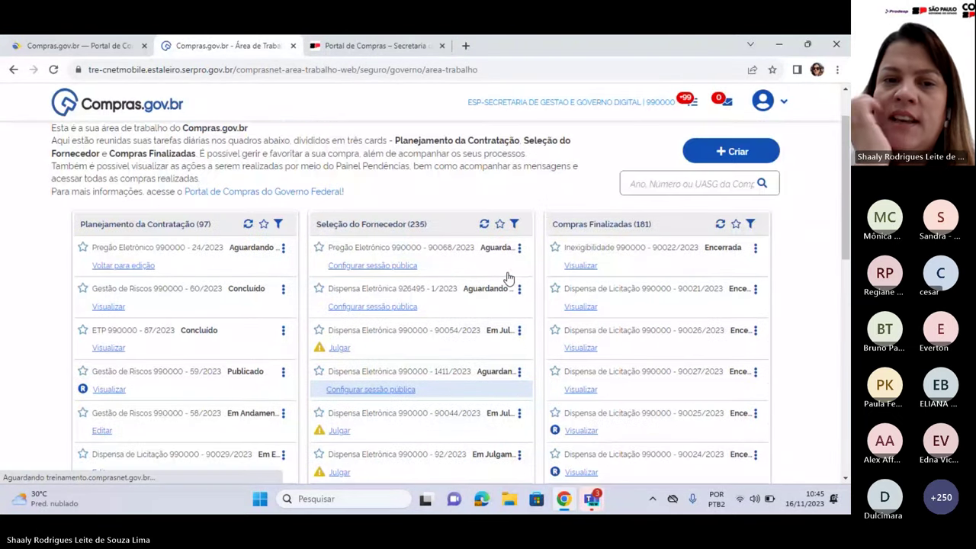
pyautogui.click(353, 267)
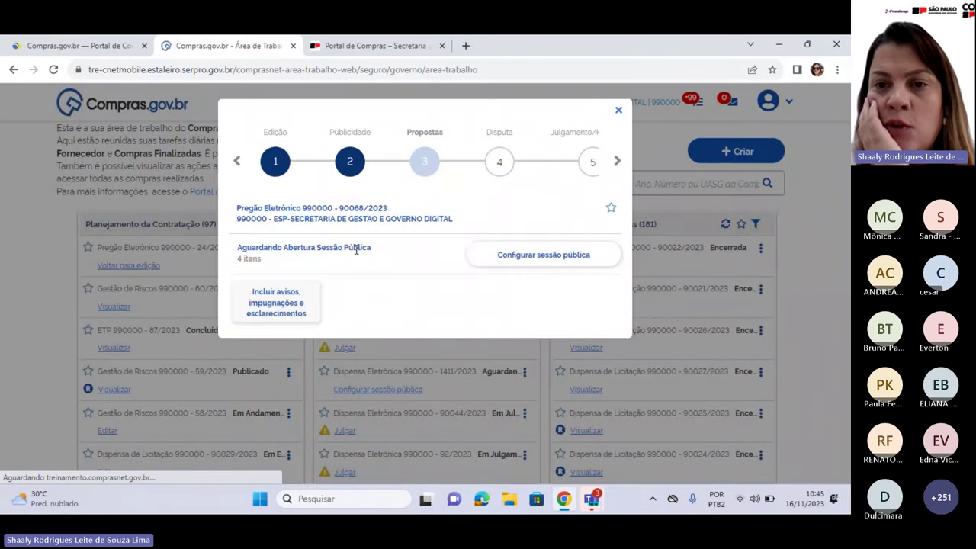
pyautogui.click(619, 110)
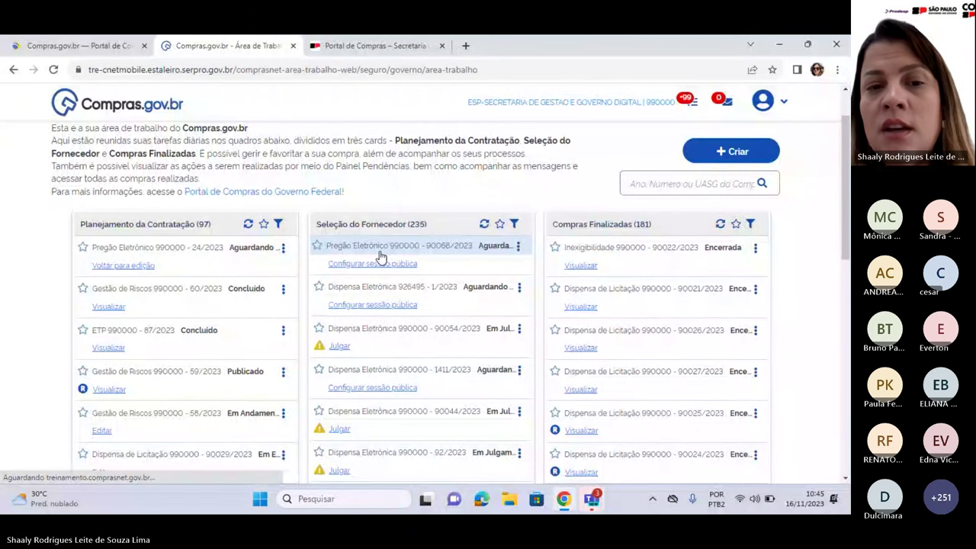
# - Reopen Pregão Eletrônico 90068/2023 and examine its timeline of phases through to Encerrada
pyautogui.scroll(2, 438, 180)
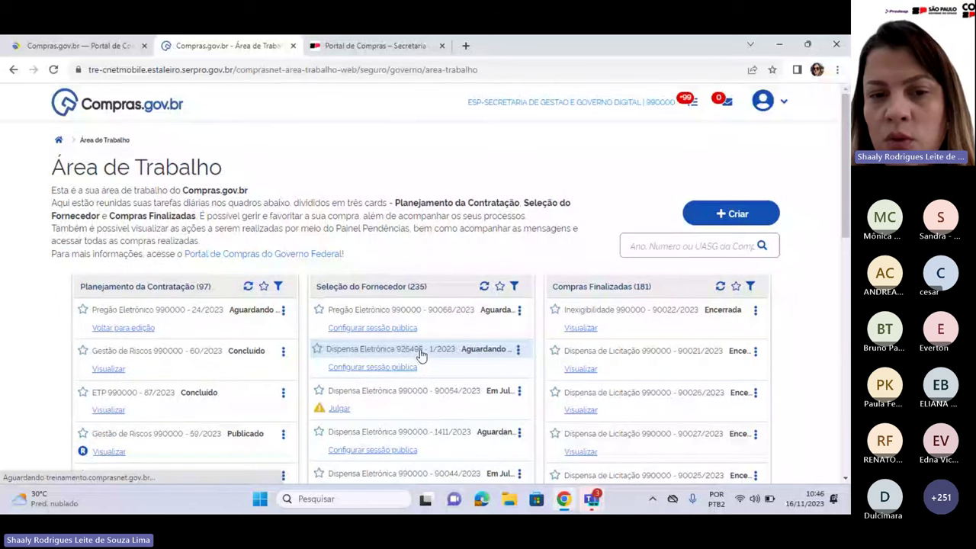
pyautogui.click(381, 317)
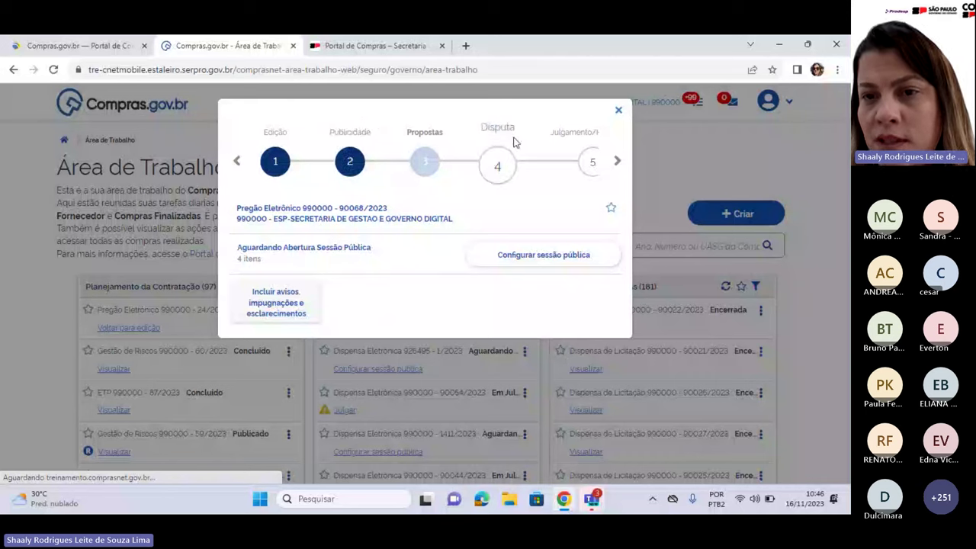
pyautogui.click(618, 161)
pyautogui.click(618, 162)
pyautogui.click(619, 162)
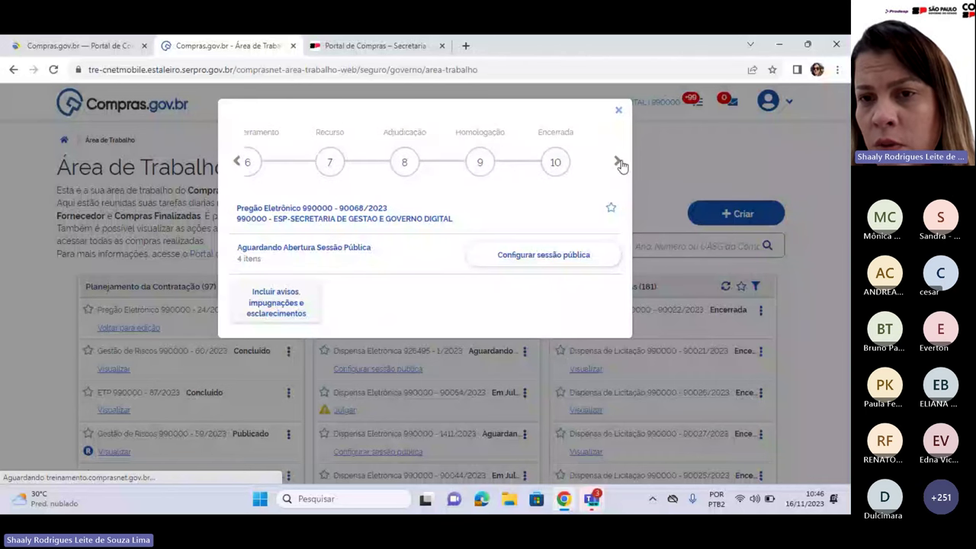
pyautogui.click(616, 113)
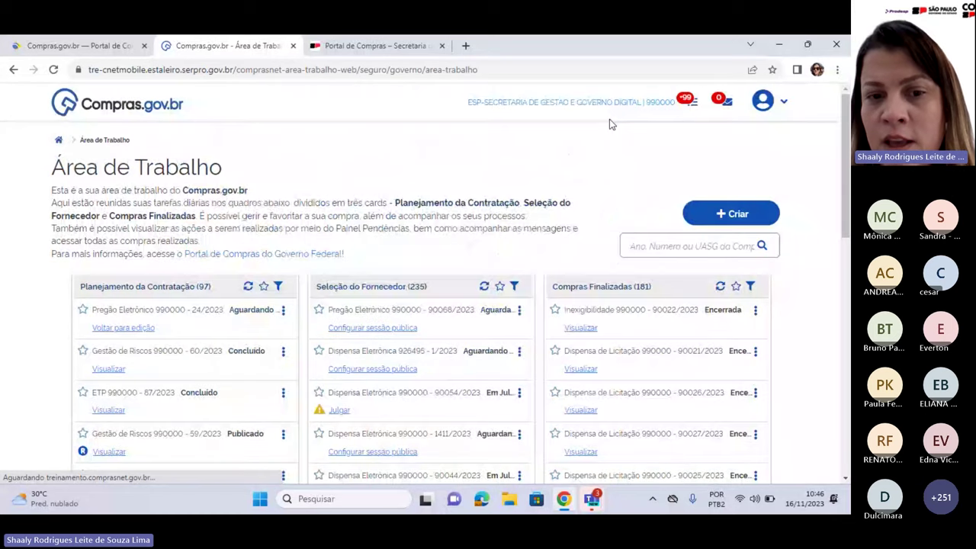
# - Open the Quadro informativo of Pregão Eletrônico 90068/2023 and review its Avisos, Impugnações and Esclarecimentos
pyautogui.click(410, 310)
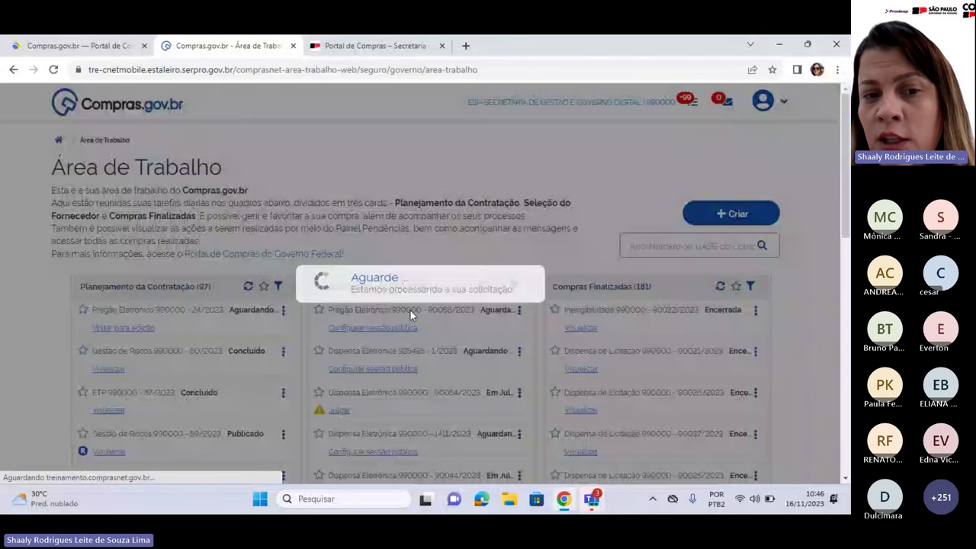
pyautogui.click(270, 297)
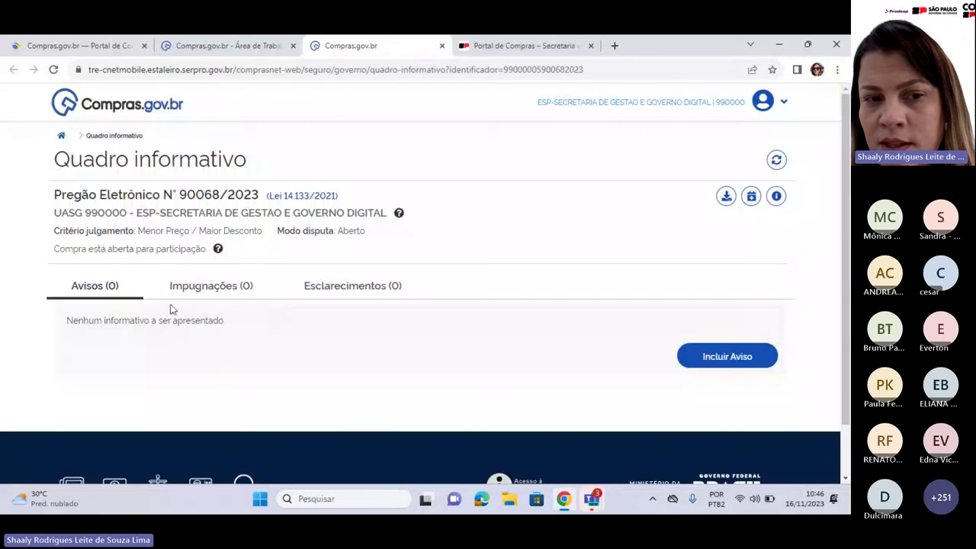
pyautogui.scroll(-1, 252, 312)
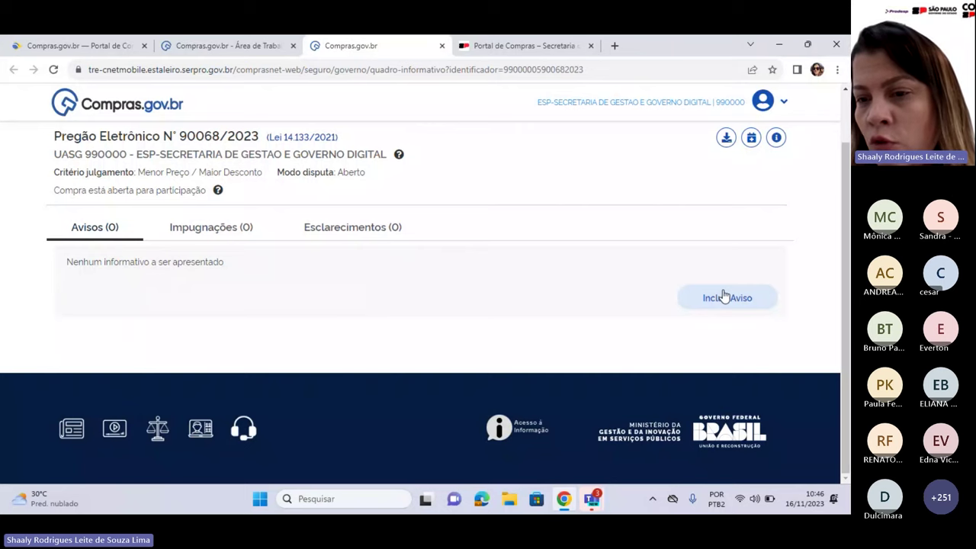
pyautogui.click(230, 225)
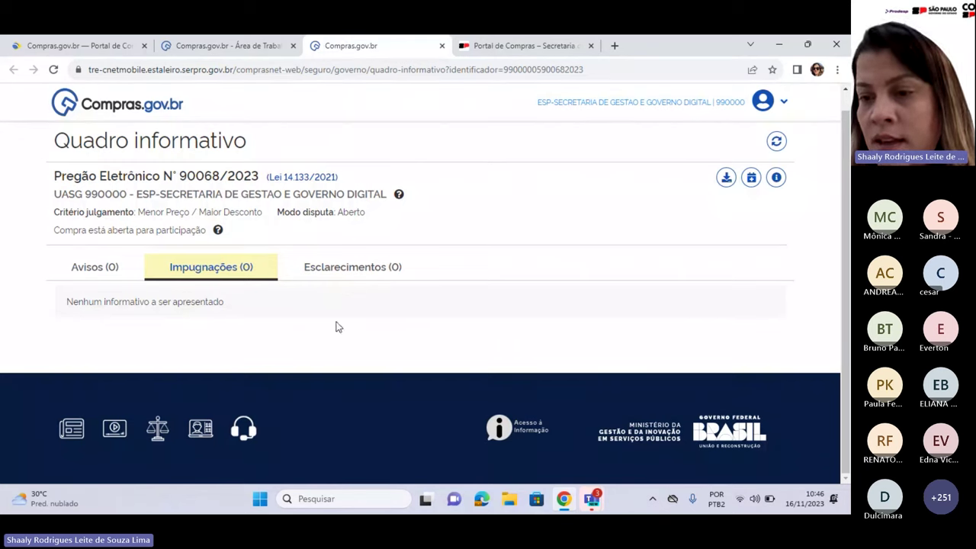
pyautogui.click(344, 272)
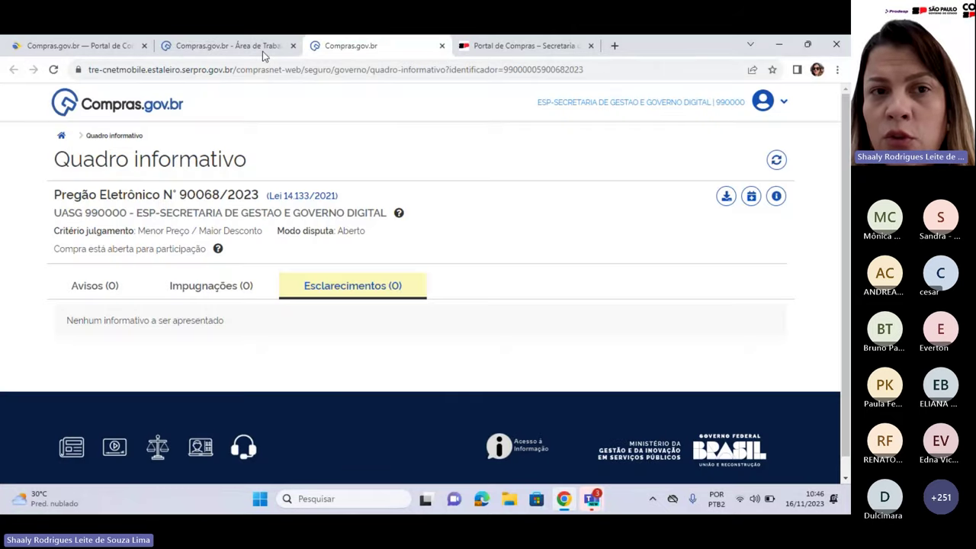
# - Return to the Área de Trabalho and open the Configurar sessão pública page of Pregão Eletrônico 90068/2023
pyautogui.click(263, 51)
pyautogui.click(321, 49)
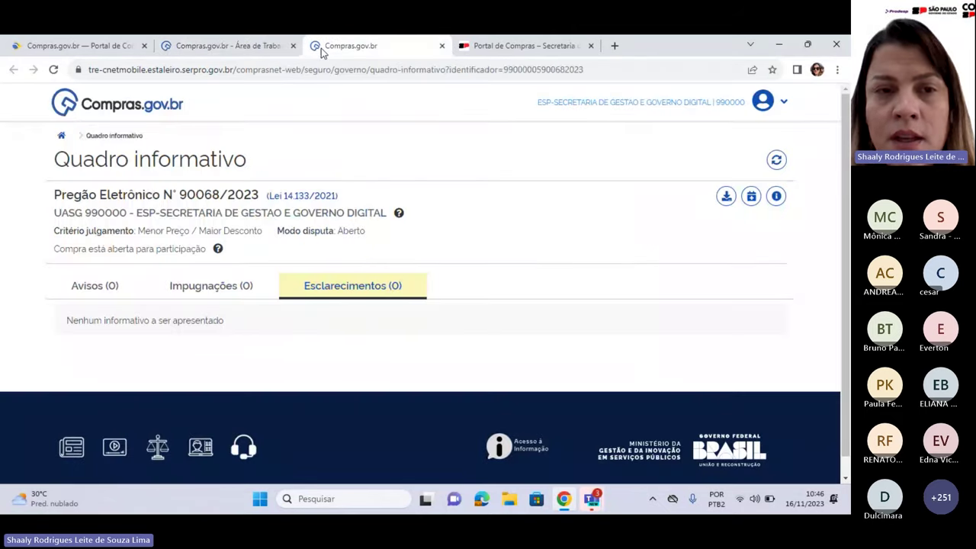
pyautogui.click(225, 45)
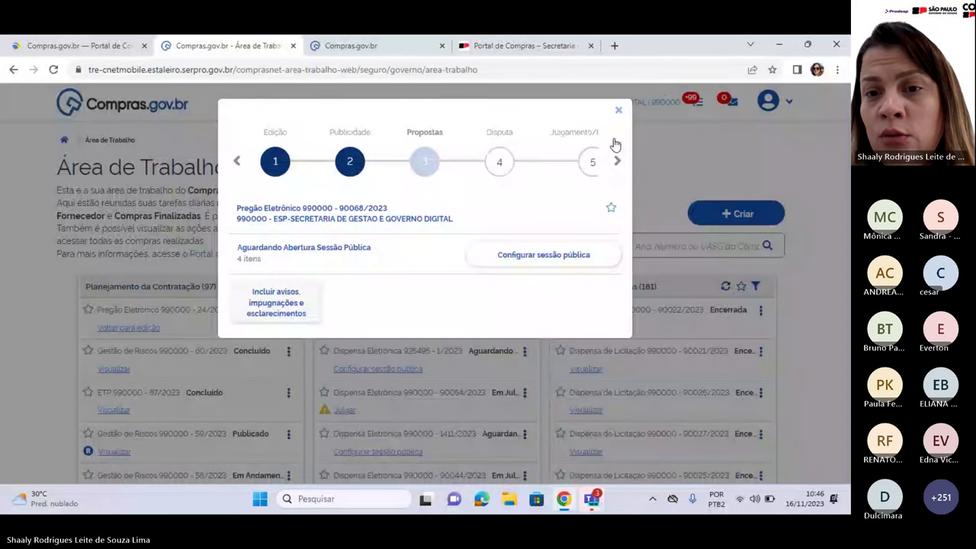
pyautogui.click(525, 260)
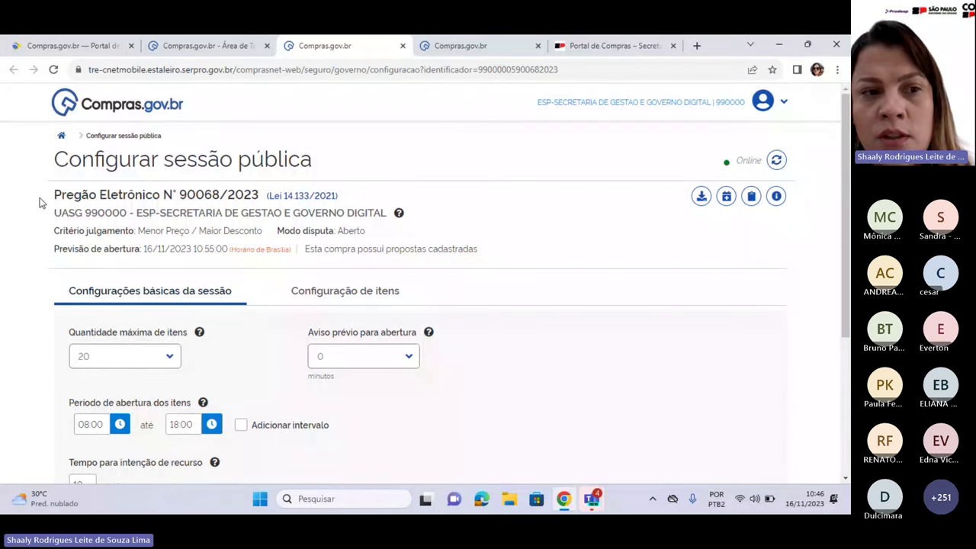
# - Examine the Pregão's number, UASG, critério de julgamento and modo de disputa in the session configuration header
pyautogui.moveTo(42, 202); pyautogui.dragTo(260, 193)
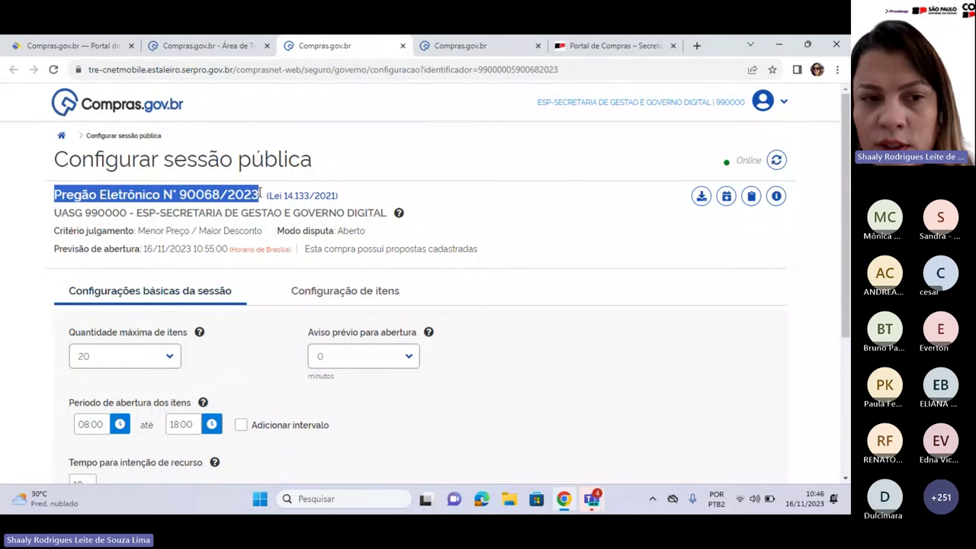
pyautogui.moveTo(51, 214); pyautogui.dragTo(388, 213)
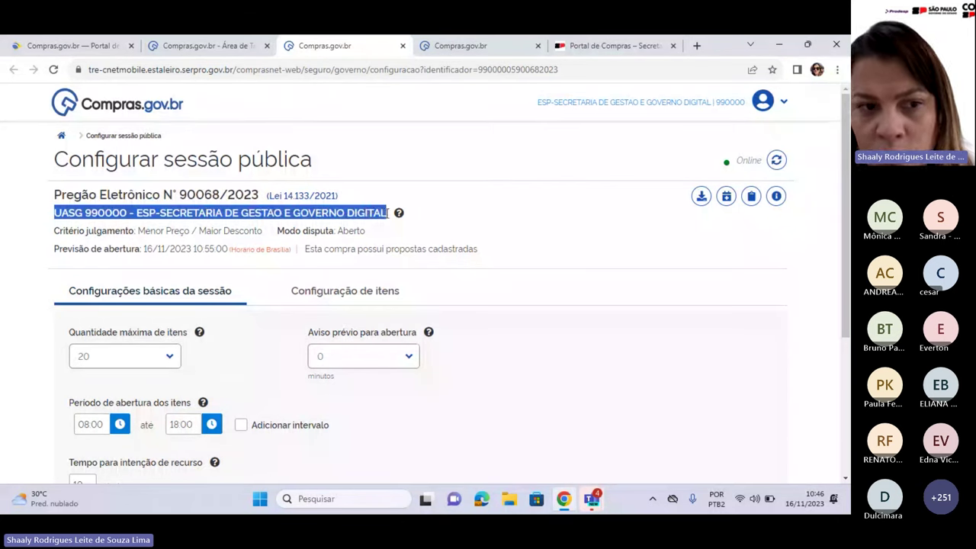
pyautogui.moveTo(46, 234); pyautogui.dragTo(410, 236)
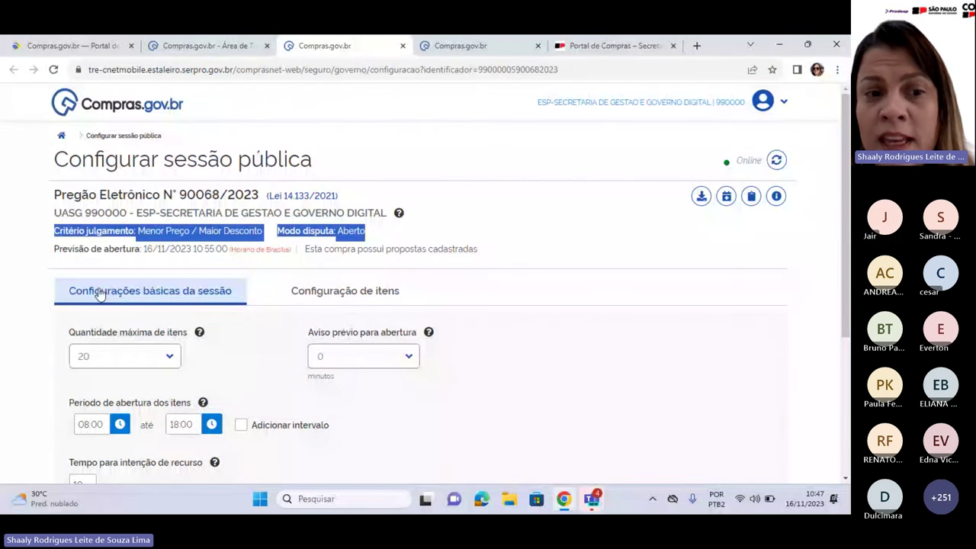
# - Examine the Quantidade máxima de itens options in the basic session configuration
pyautogui.scroll(-1, 160, 296)
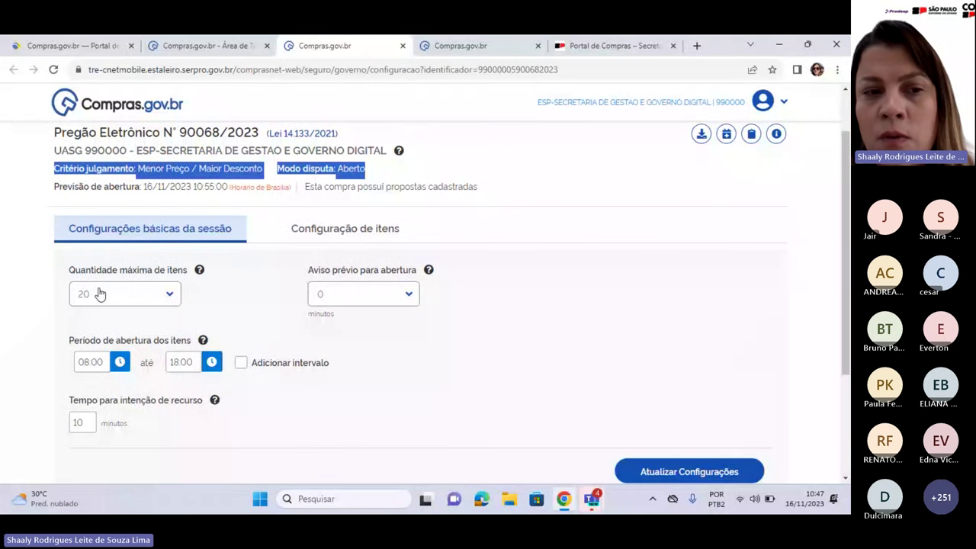
pyautogui.click(164, 296)
pyautogui.moveTo(175, 321)
pyautogui.mouseDown()
pyautogui.moveTo(173, 434)
pyautogui.moveTo(175, 318)
pyautogui.mouseUp()
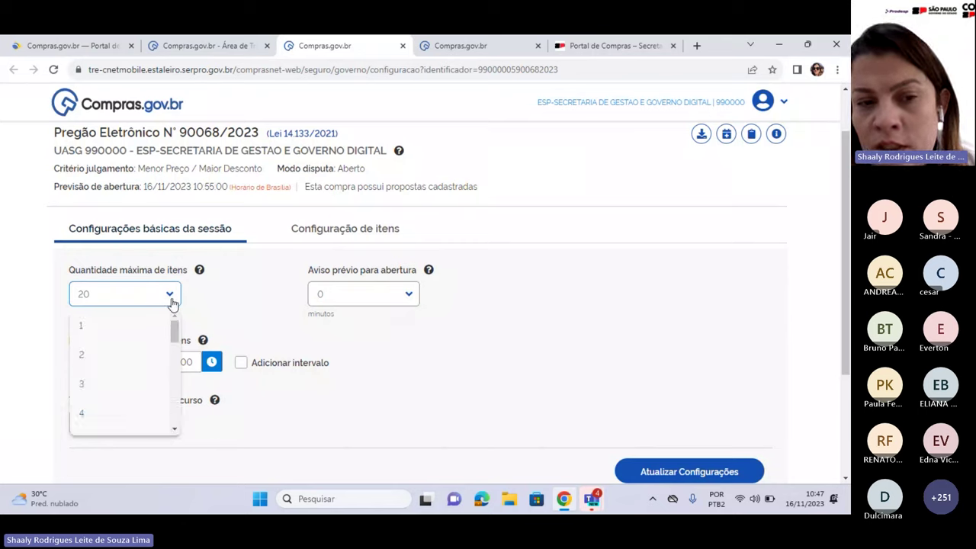
pyautogui.click(171, 302)
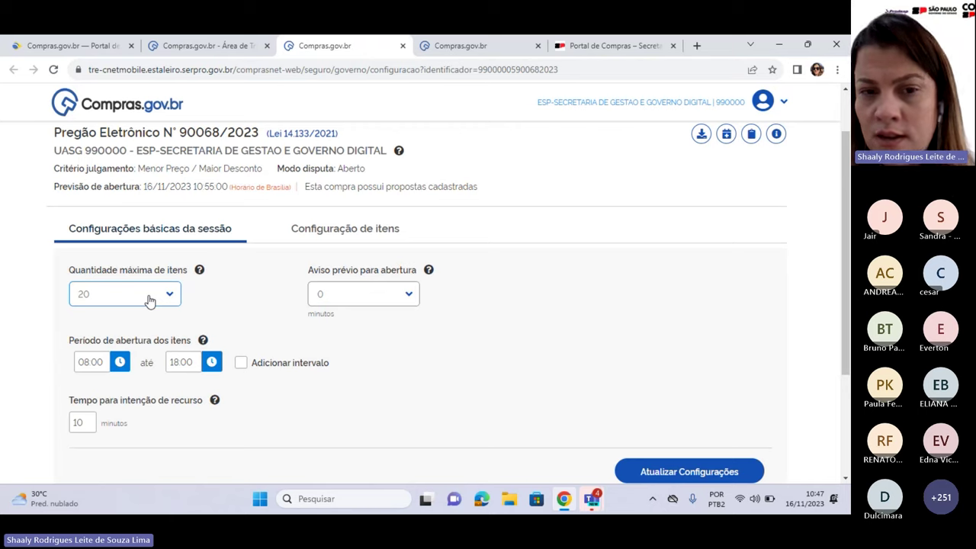
# - Set the Aviso prévio para abertura to 1 minute in the basic session configuration
pyautogui.click(406, 303)
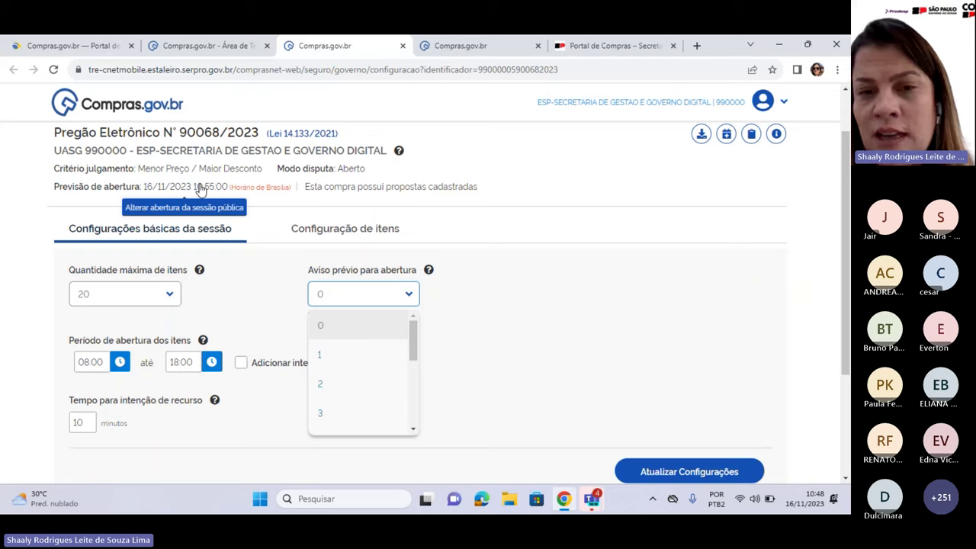
pyautogui.scroll(-2, 333, 366)
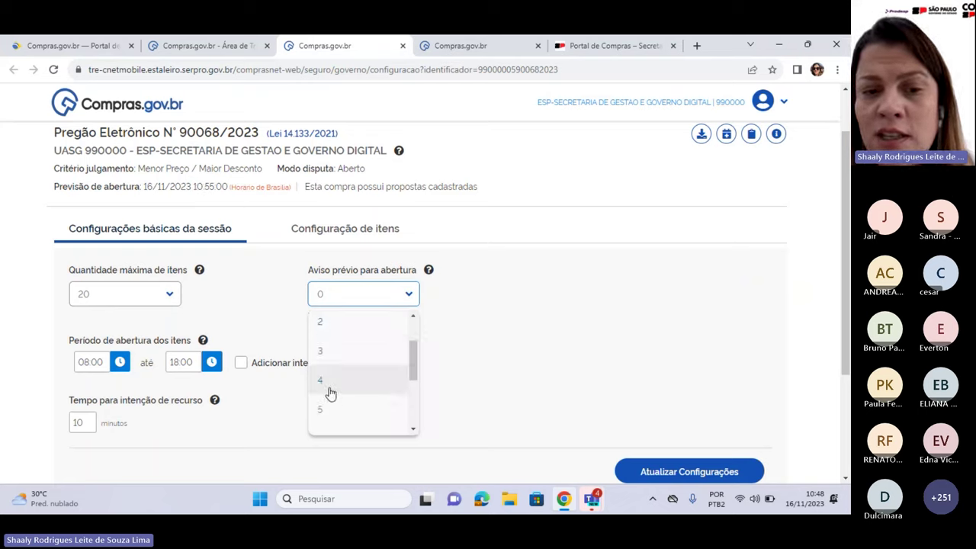
pyautogui.scroll(2, 331, 393)
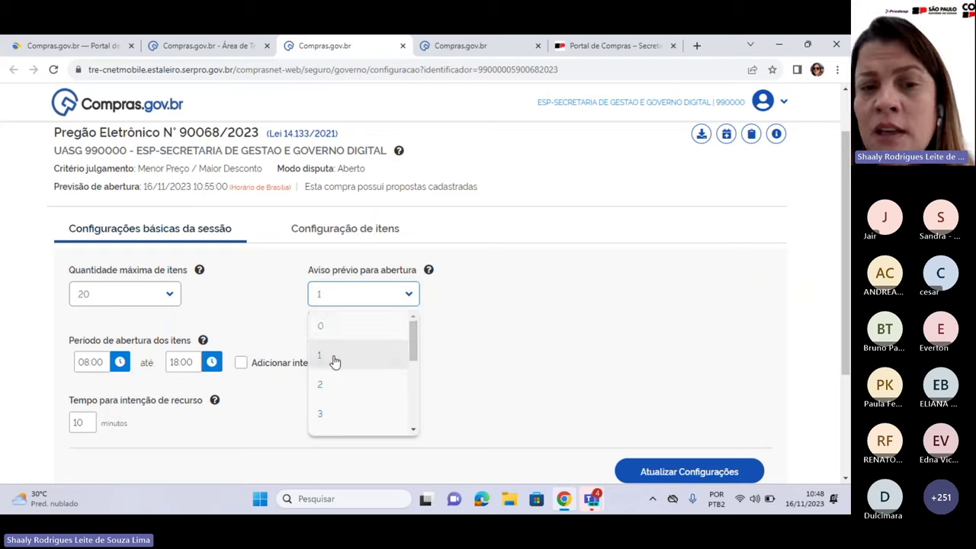
pyautogui.click(334, 361)
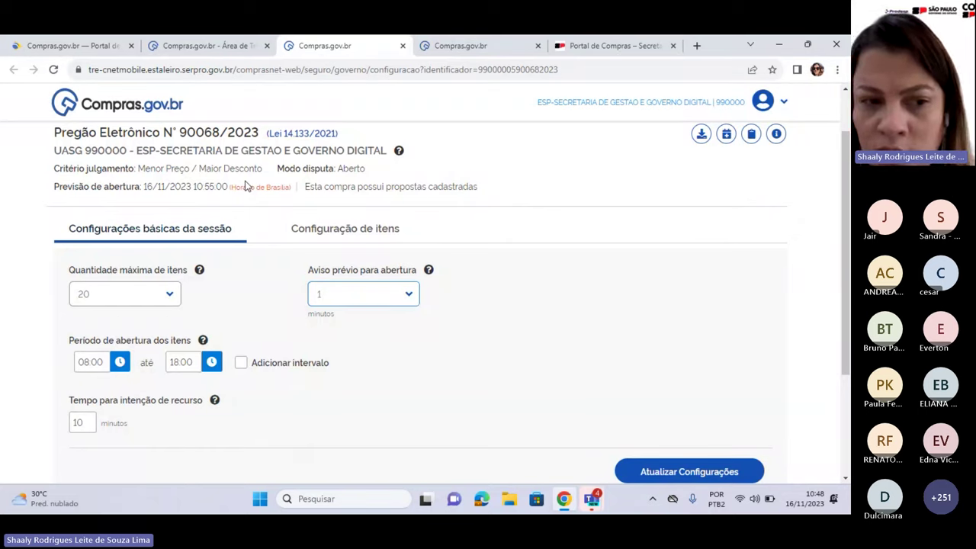
# - Try adding an interval to the Período de abertura dos itens and remove it again
pyautogui.click(241, 364)
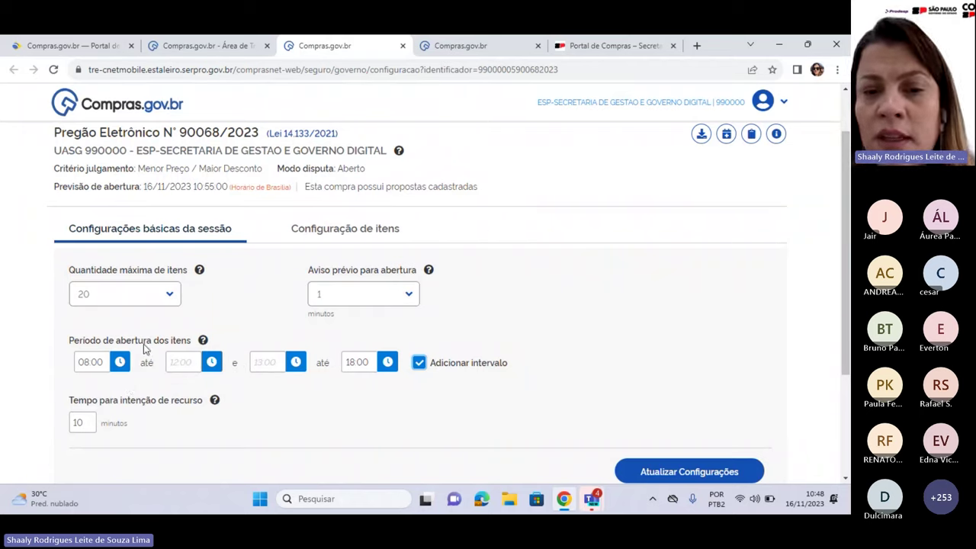
pyautogui.click(419, 364)
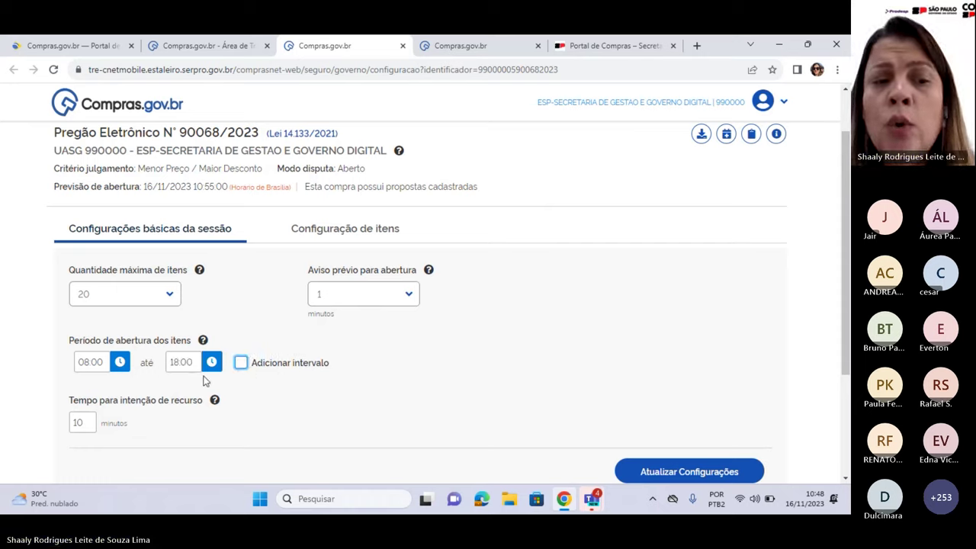
# - Try to save a Tempo para intenção de recurso of 5 minutes, and set the field back to 10 minutes
pyautogui.moveTo(216, 401)
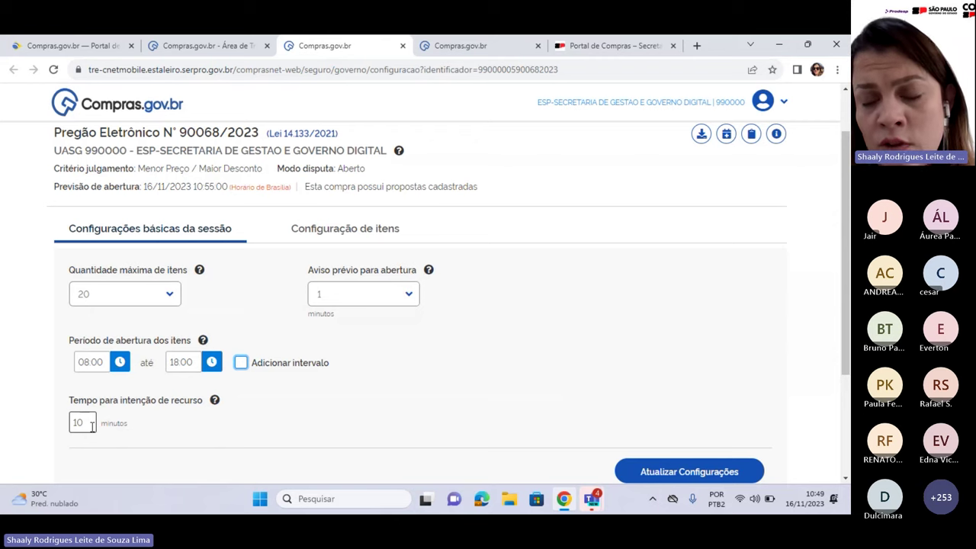
pyautogui.doubleClick(79, 423)
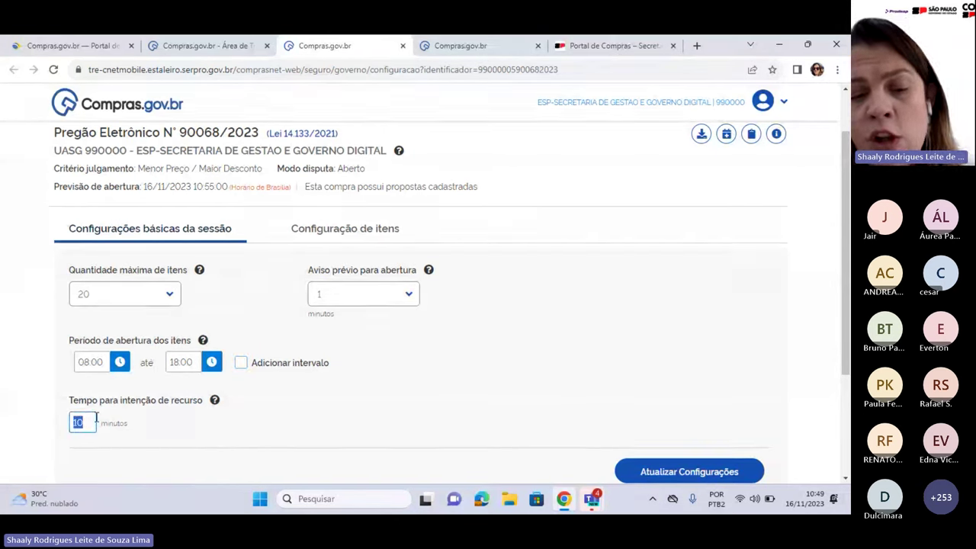
pyautogui.write('5')
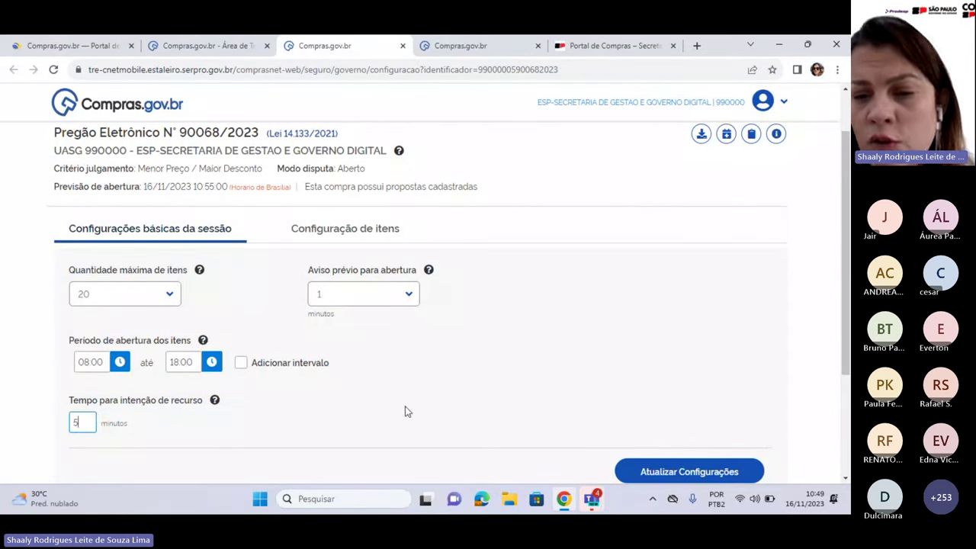
pyautogui.click(622, 477)
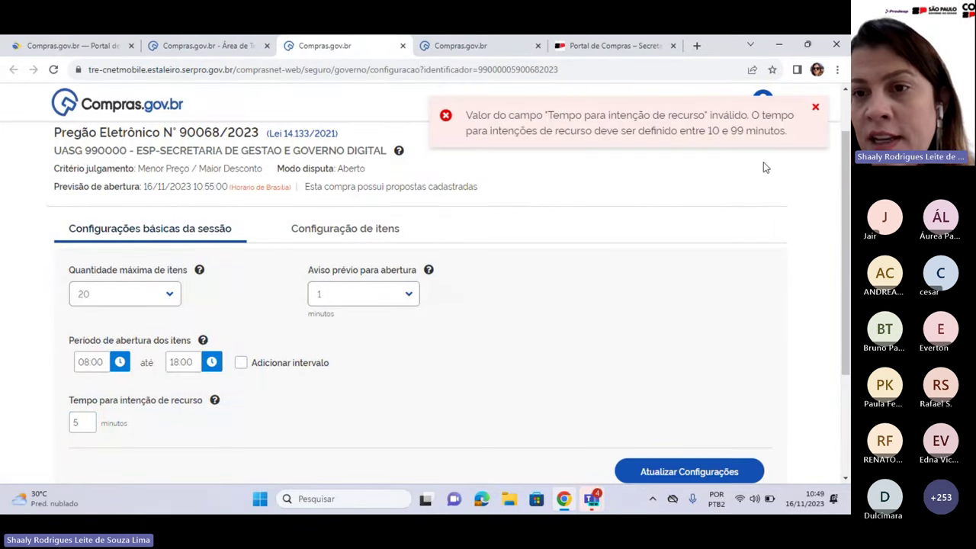
pyautogui.click(815, 108)
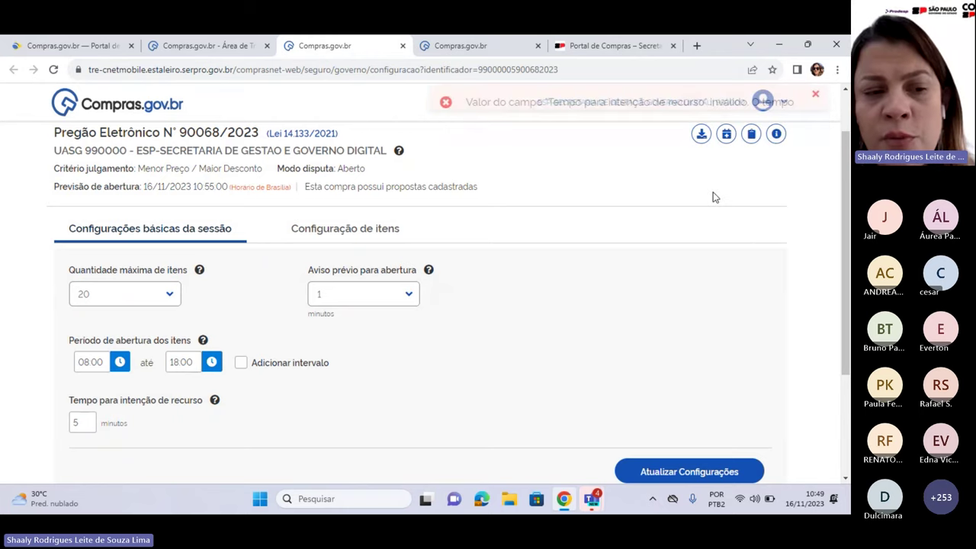
pyautogui.doubleClick(77, 423)
pyautogui.write('10')
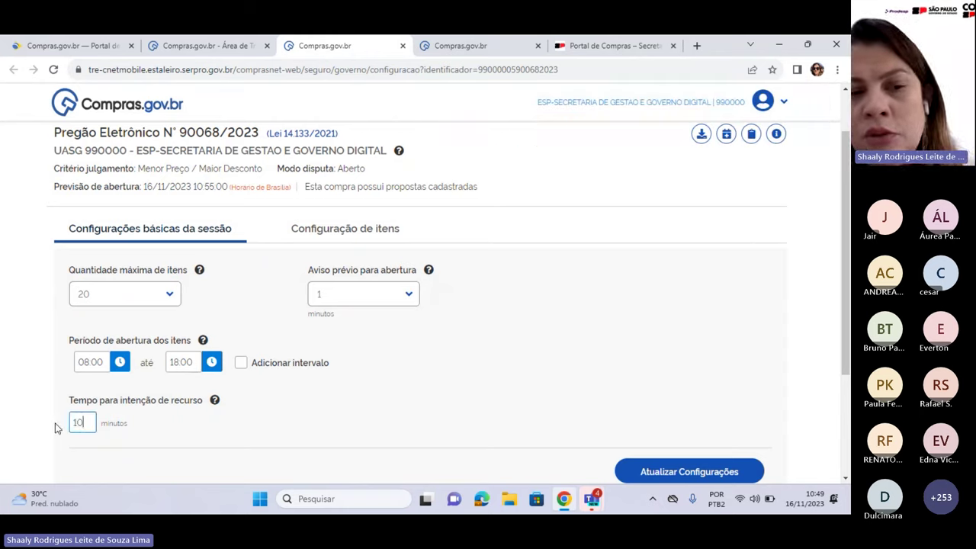
# - Open the Configuração de itens and prioritize the opening of item 2, CAIXA PLÁSTICA
pyautogui.scroll(1, 179, 339)
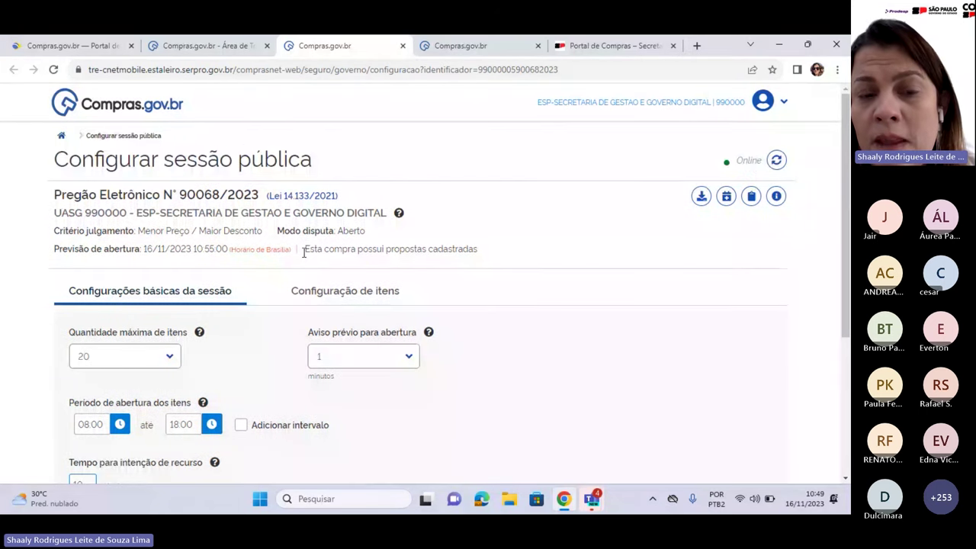
pyautogui.click(329, 290)
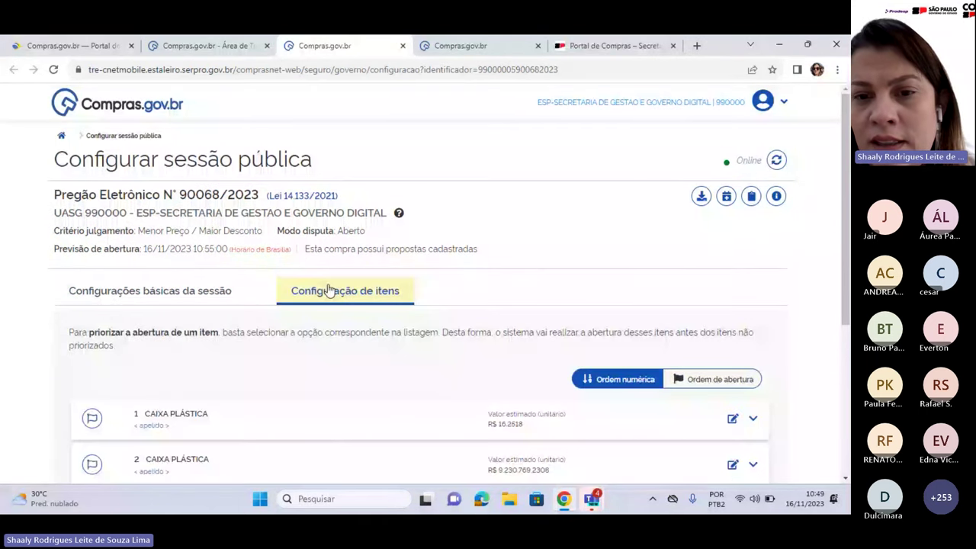
pyautogui.scroll(-3, 329, 291)
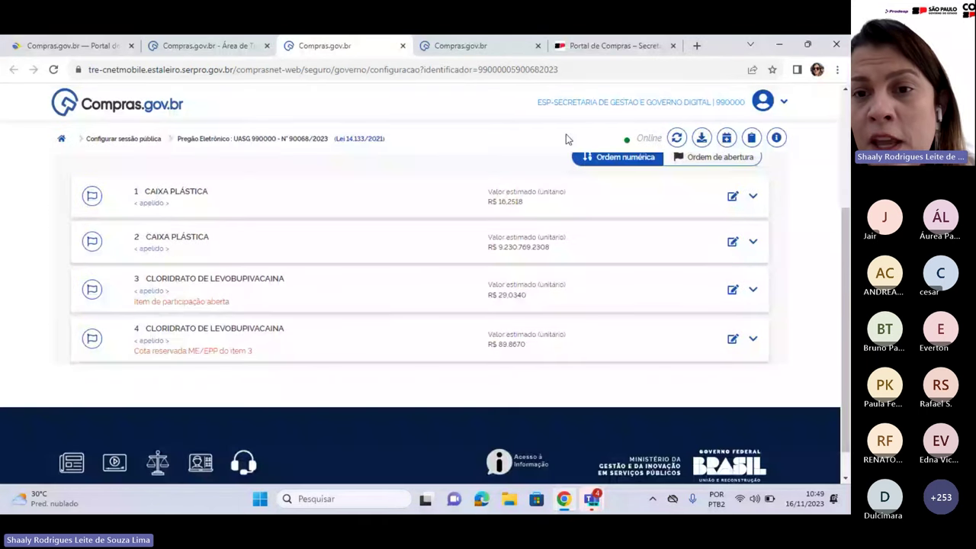
pyautogui.click(91, 242)
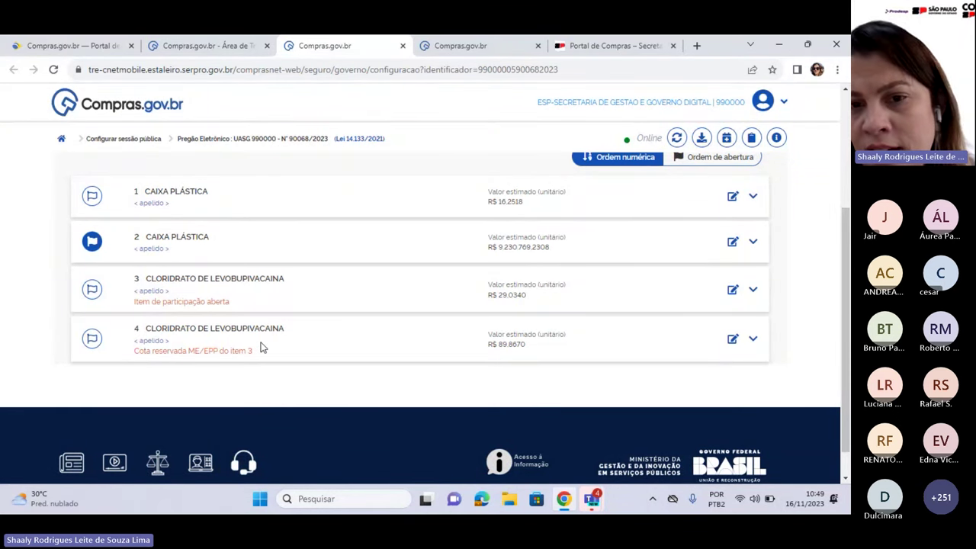
# - Examine the Motivo da alteração options for changing the public session opening, and cancel without rescheduling
pyautogui.scroll(5, 260, 348)
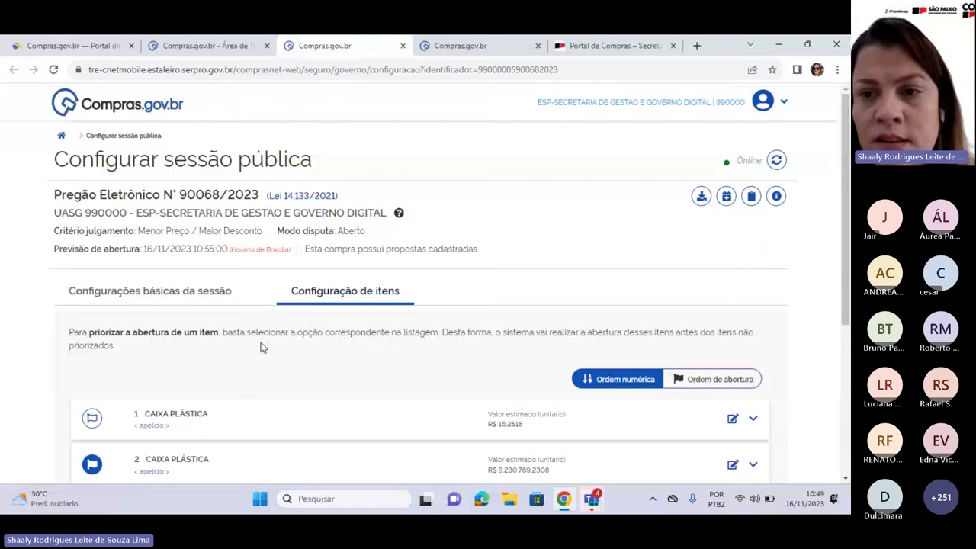
pyautogui.click(725, 197)
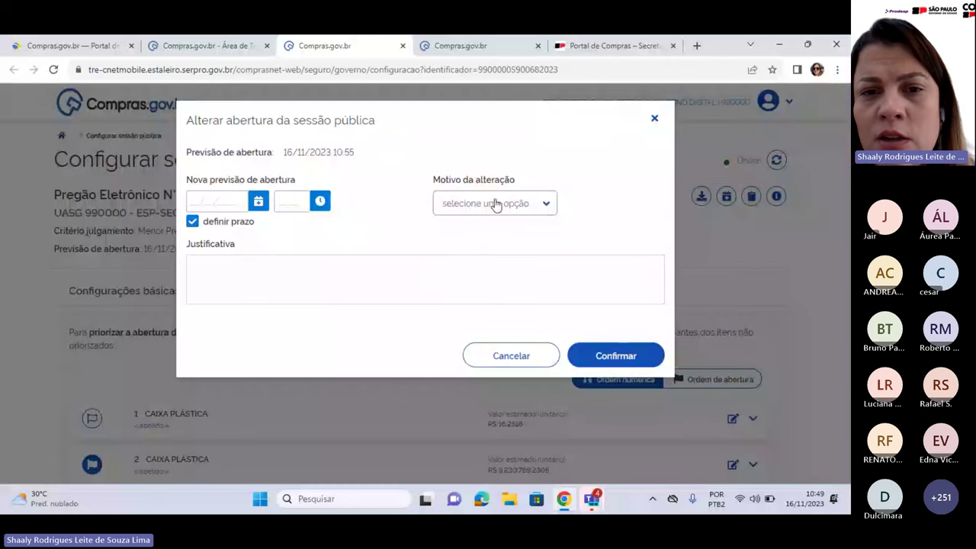
pyautogui.click(496, 205)
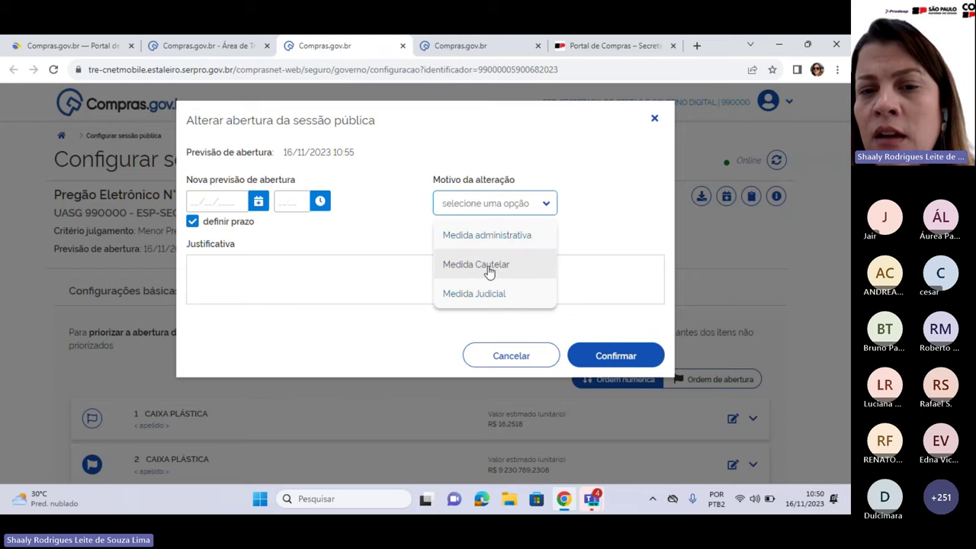
pyautogui.click(501, 364)
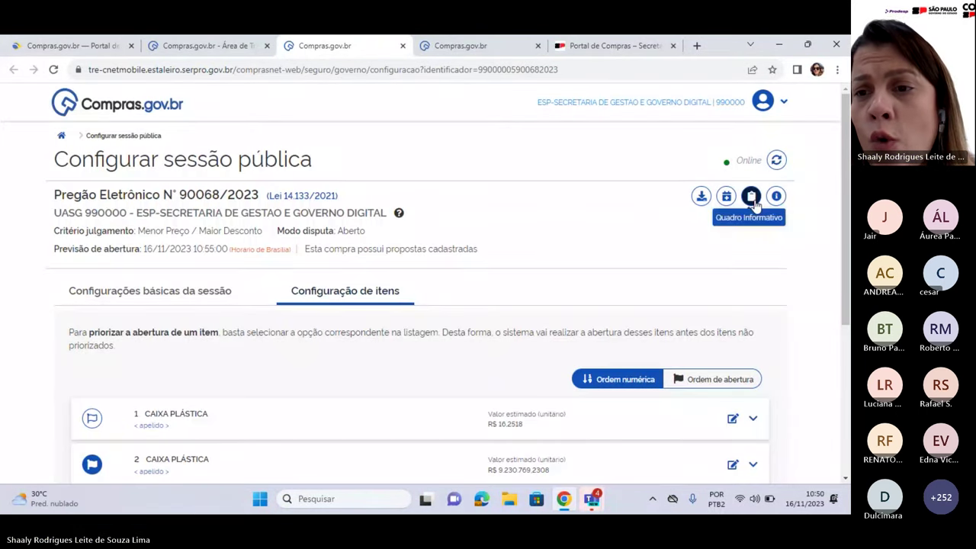
# - Review the Pregão's Quadro informativo and the Informações adicionais da compra, closing each one
pyautogui.click(751, 196)
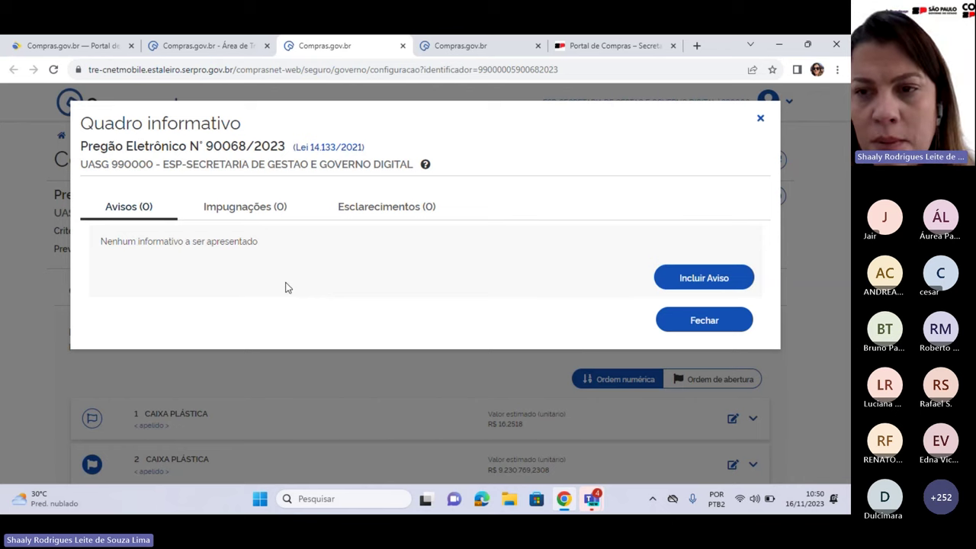
pyautogui.click(760, 118)
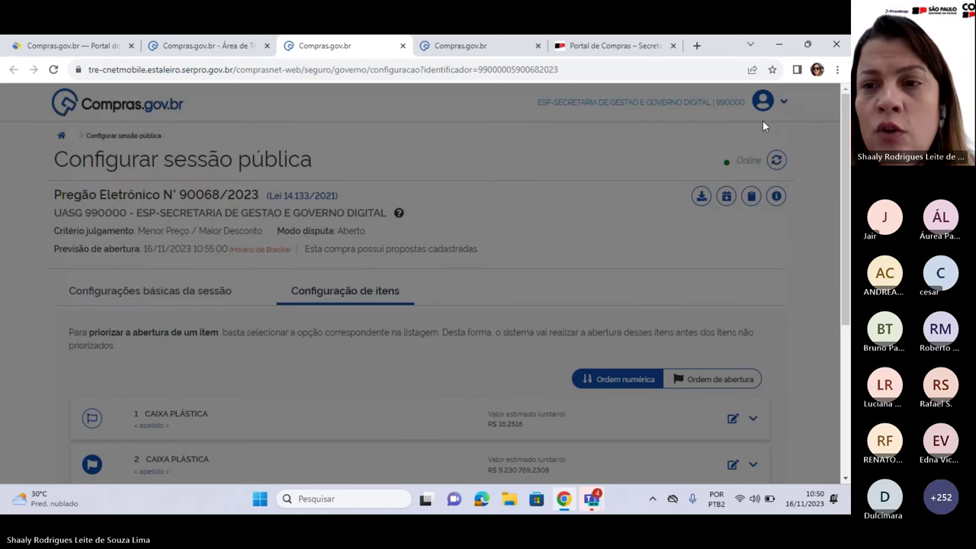
pyautogui.click(776, 198)
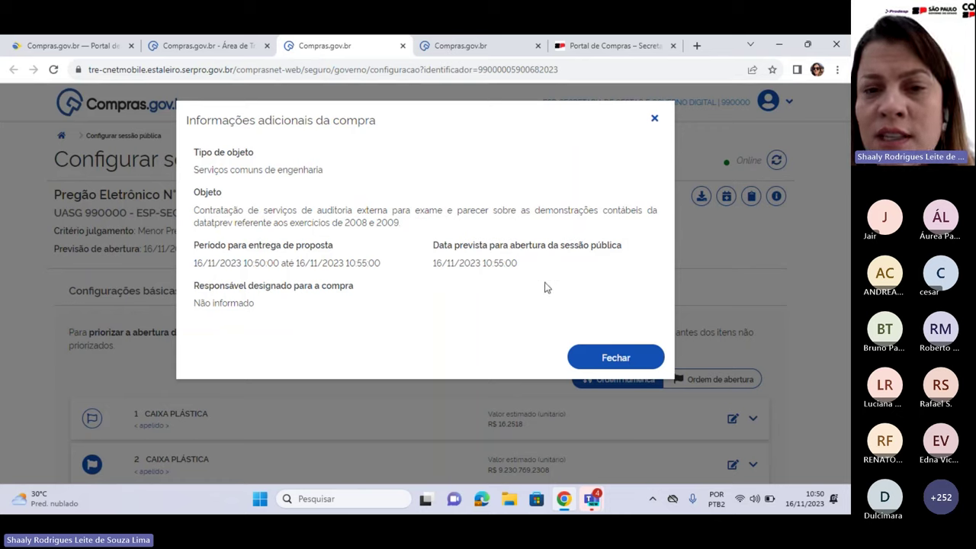
pyautogui.moveTo(320, 324); pyautogui.dragTo(194, 172)
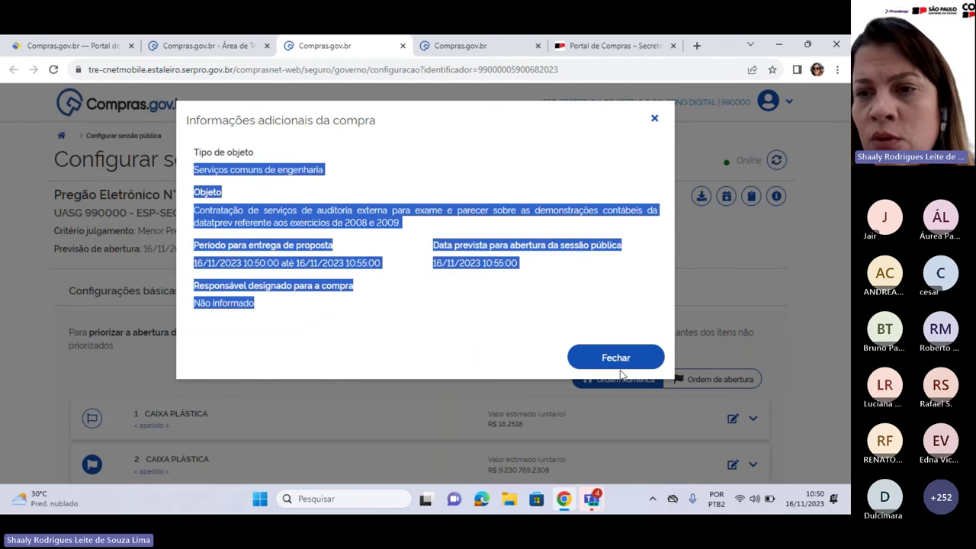
pyautogui.click(606, 365)
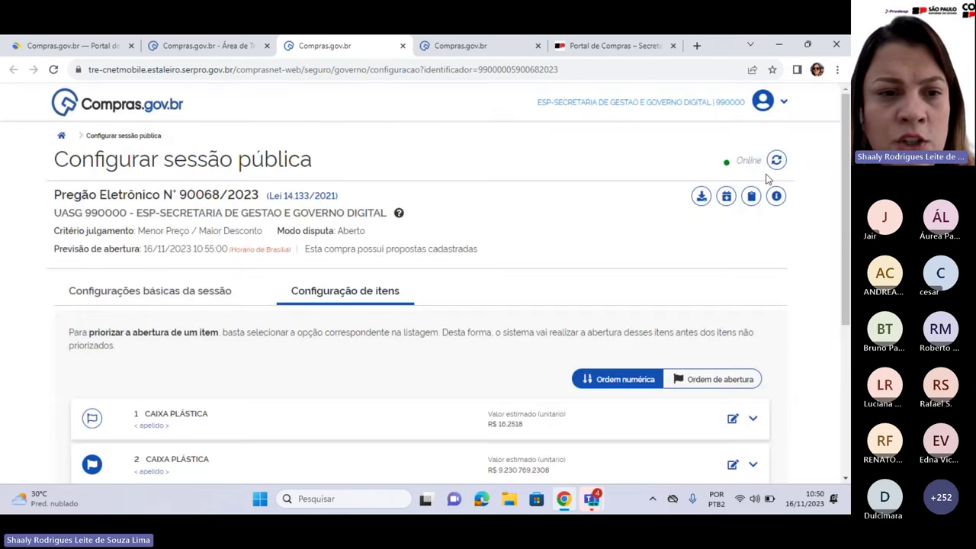
# - Return to the Configurações básicas da sessão and save the session configuration
pyautogui.click(149, 290)
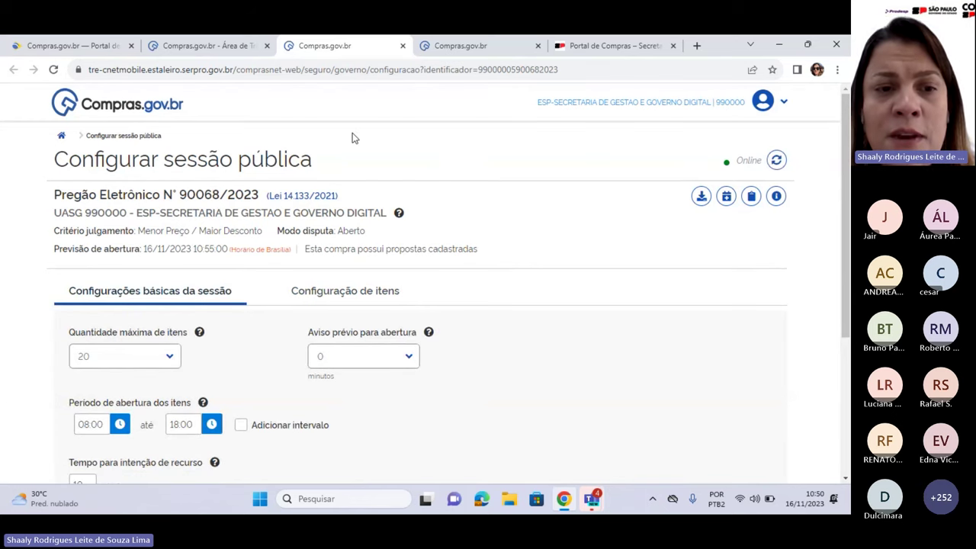
pyautogui.scroll(-3, 299, 327)
pyautogui.click(645, 311)
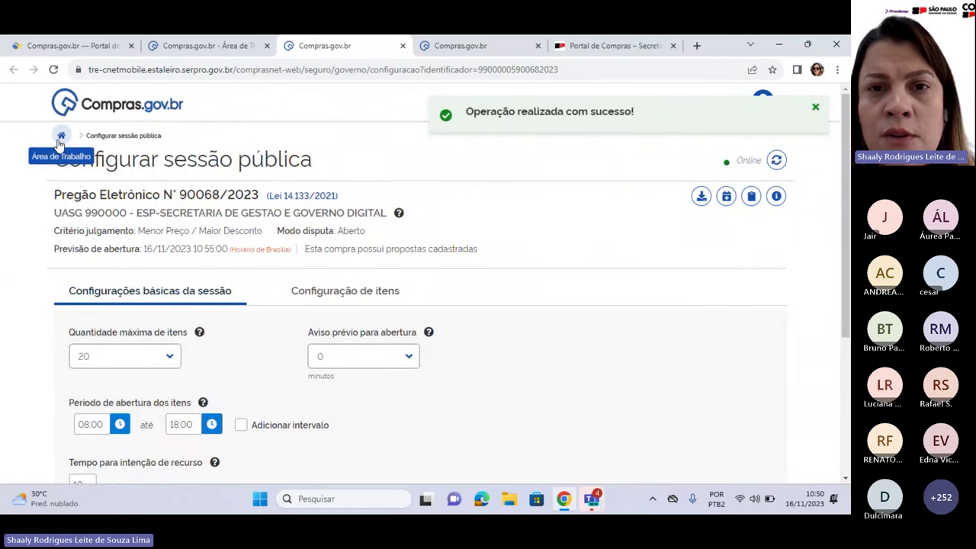
# - Close the Quadro informativo and Configurar sessão pública pages, returning to the São Paulo Portal de Compras
pyautogui.click(522, 51)
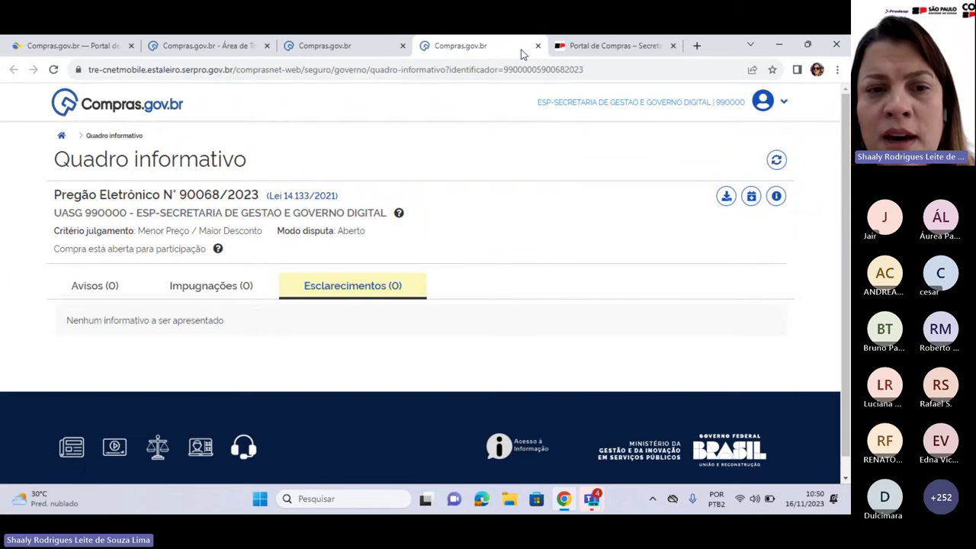
pyautogui.click(538, 46)
pyautogui.click(324, 46)
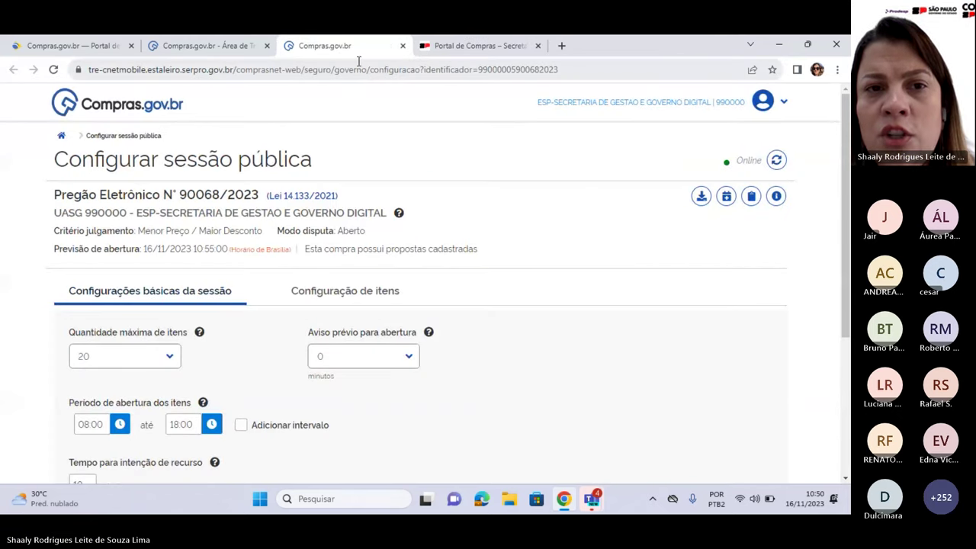
pyautogui.click(403, 46)
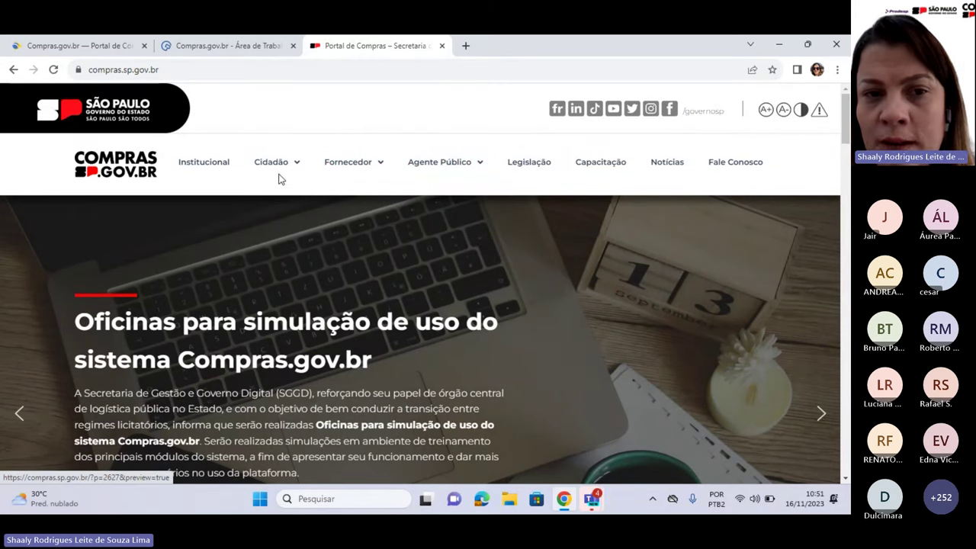
# - Look over the options offered under Cidadão, Fornecedor and Agente Público on the São Paulo Portal de Compras
pyautogui.moveTo(281, 166)
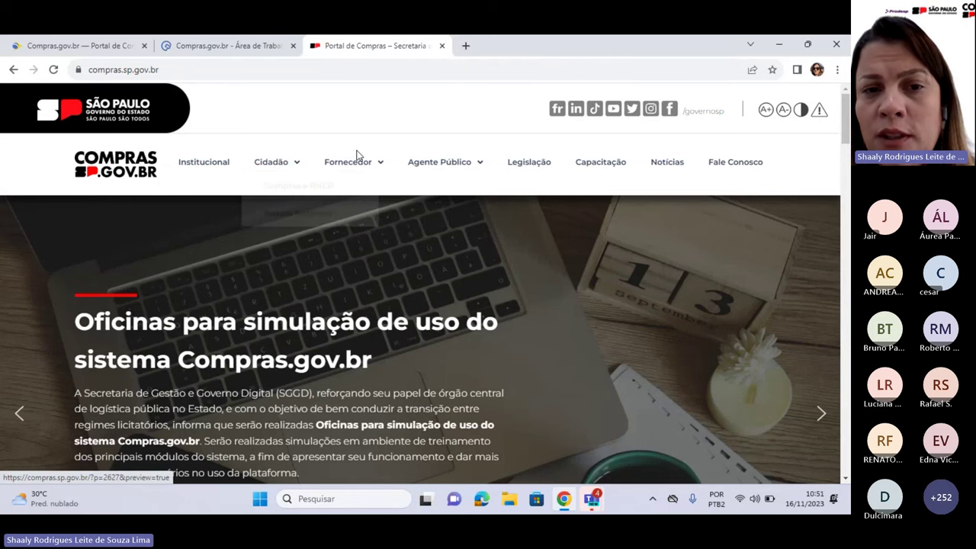
pyautogui.moveTo(362, 166)
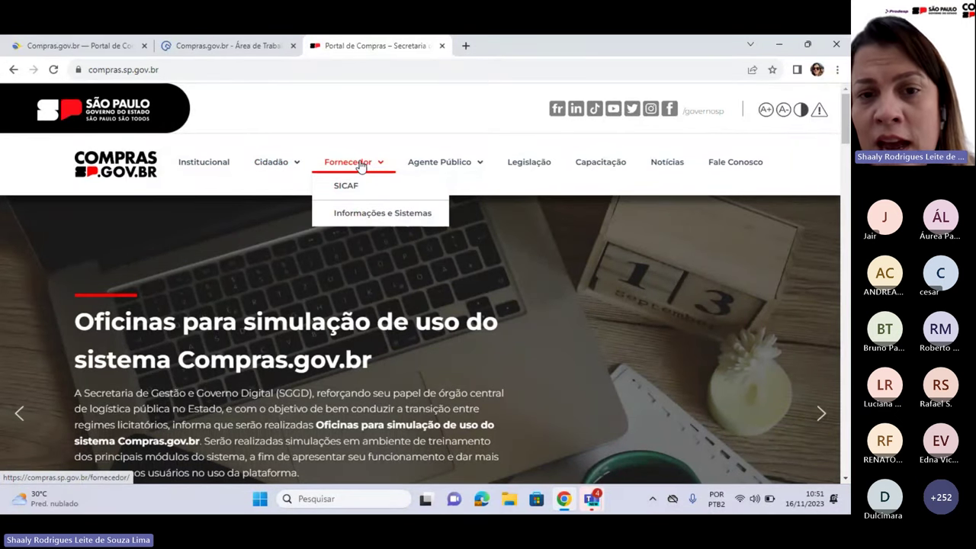
pyautogui.moveTo(448, 162)
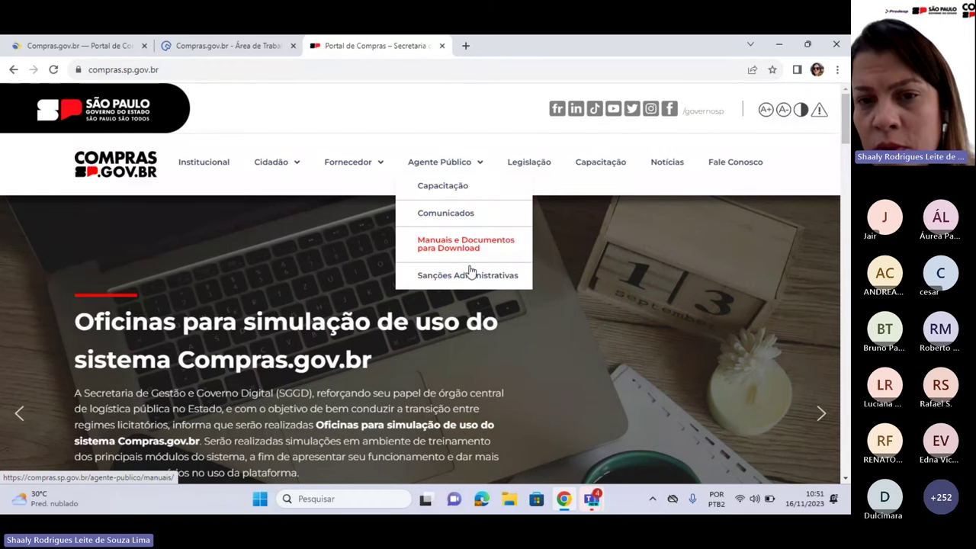
# - Open the Legislação page and review its main norms, normative hierarchy and the regulation status of Lei 14.133/2021
pyautogui.click(538, 160)
pyautogui.scroll(-5, 127, 308)
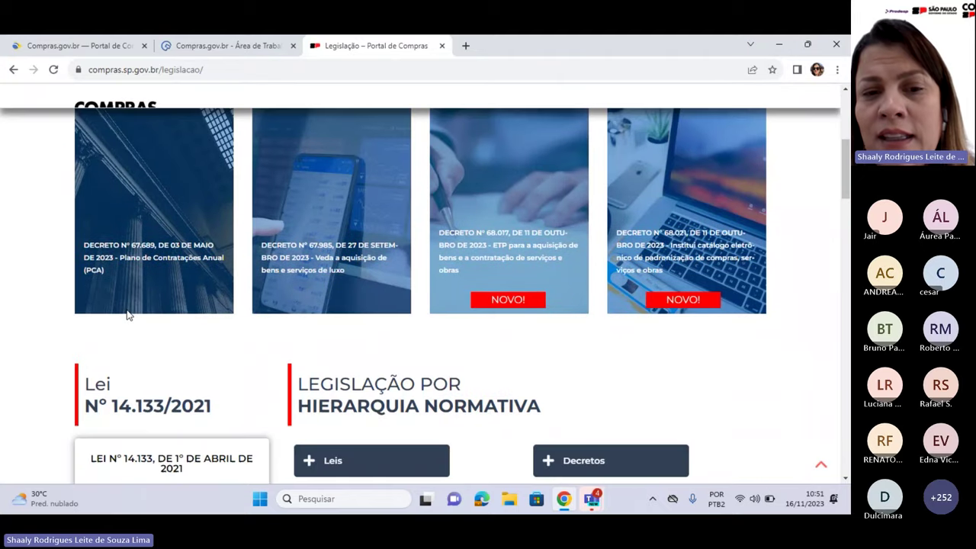
pyautogui.scroll(-10, 127, 310)
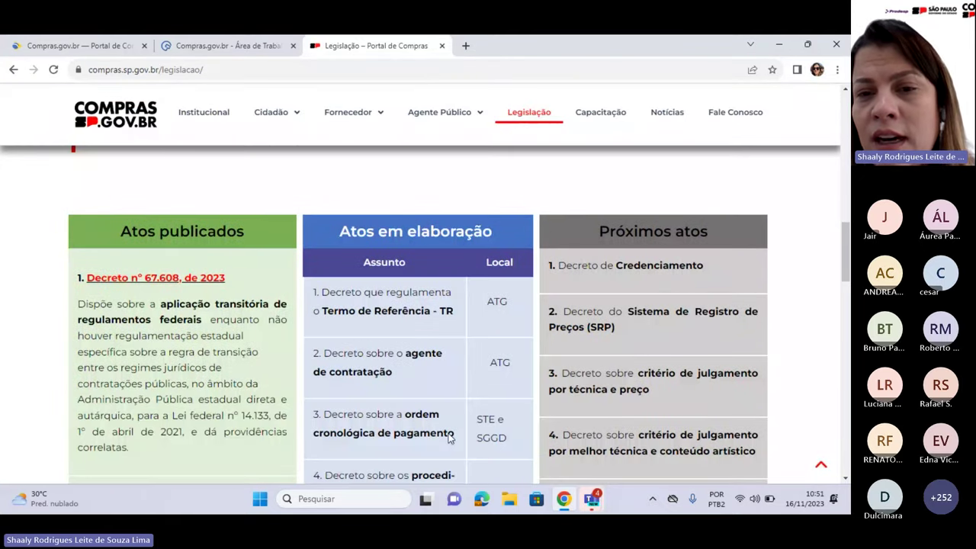
pyautogui.scroll(4, 250, 316)
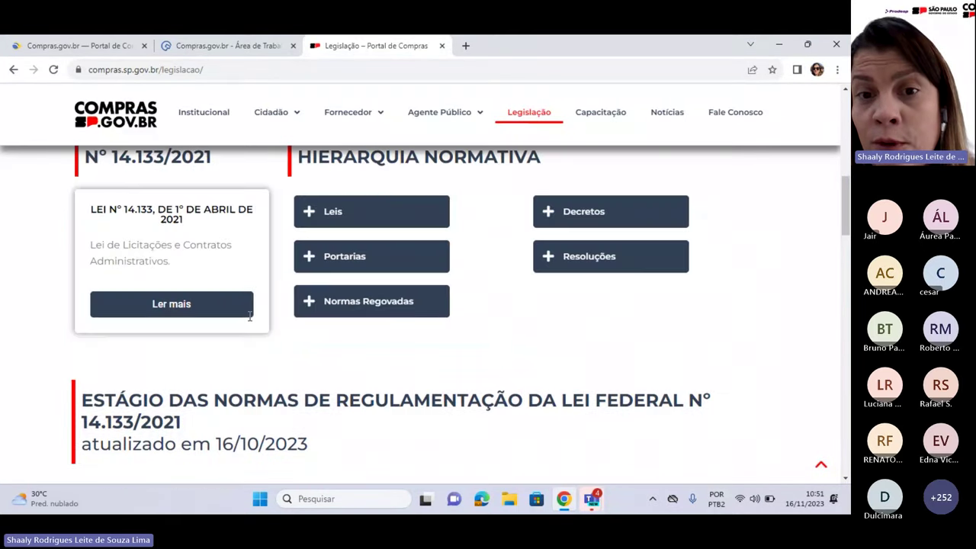
pyautogui.scroll(8, 250, 317)
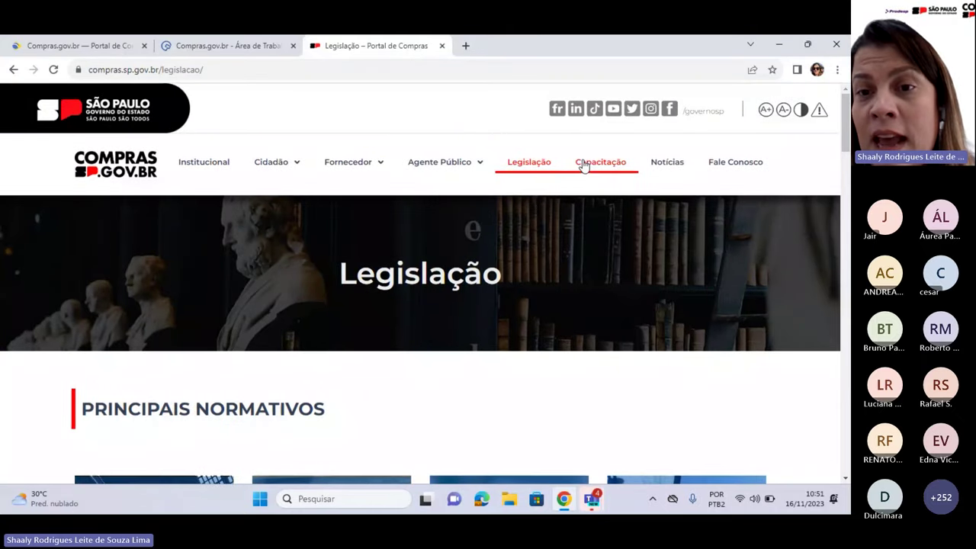
# - Open the Capacitação page and review the Fluxo das Contratações - NLLC and the suggested training courses
pyautogui.click(583, 164)
pyautogui.scroll(-6, 237, 287)
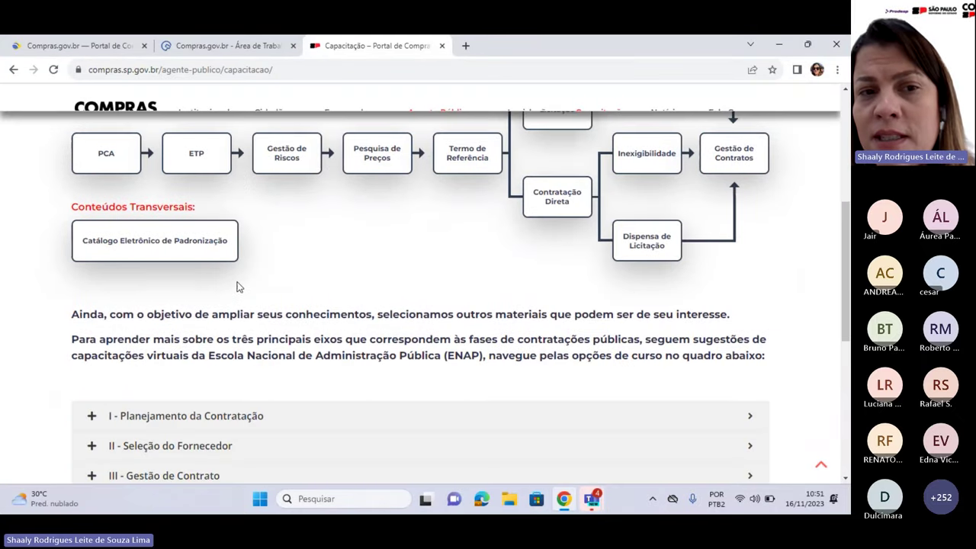
pyautogui.scroll(6, 1, 365)
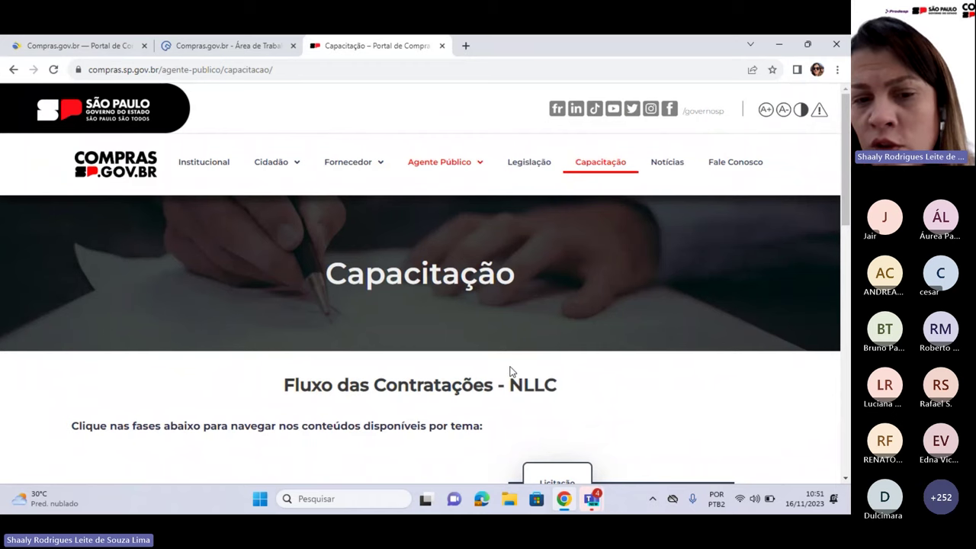
pyautogui.scroll(-5, 508, 363)
pyautogui.scroll(3, 511, 371)
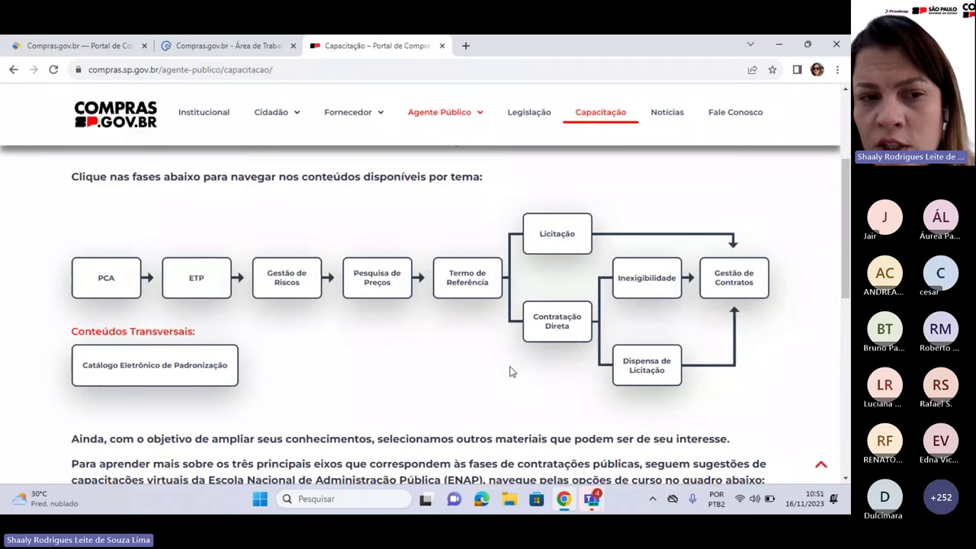
pyautogui.scroll(-5, 511, 371)
pyautogui.scroll(-4, 510, 371)
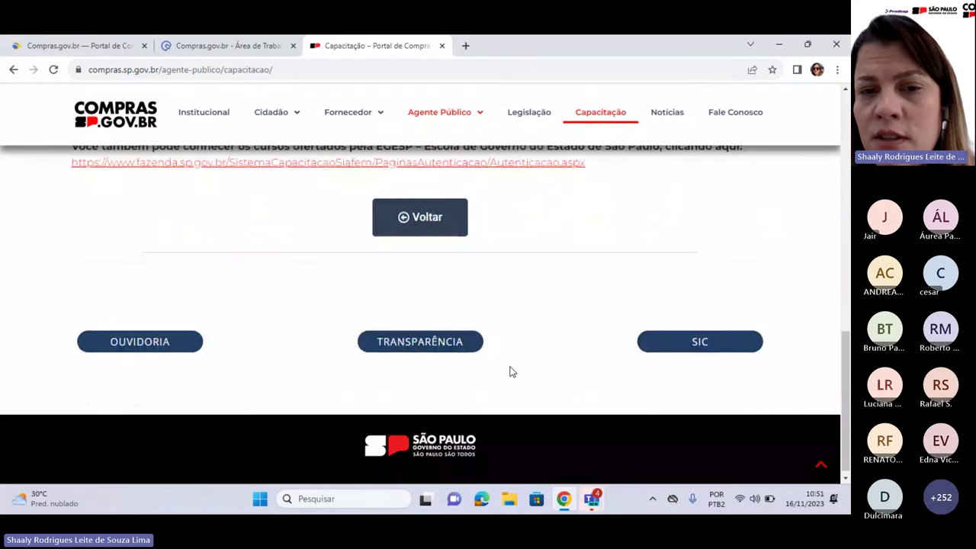
pyautogui.scroll(7, 511, 371)
pyautogui.scroll(4, 511, 371)
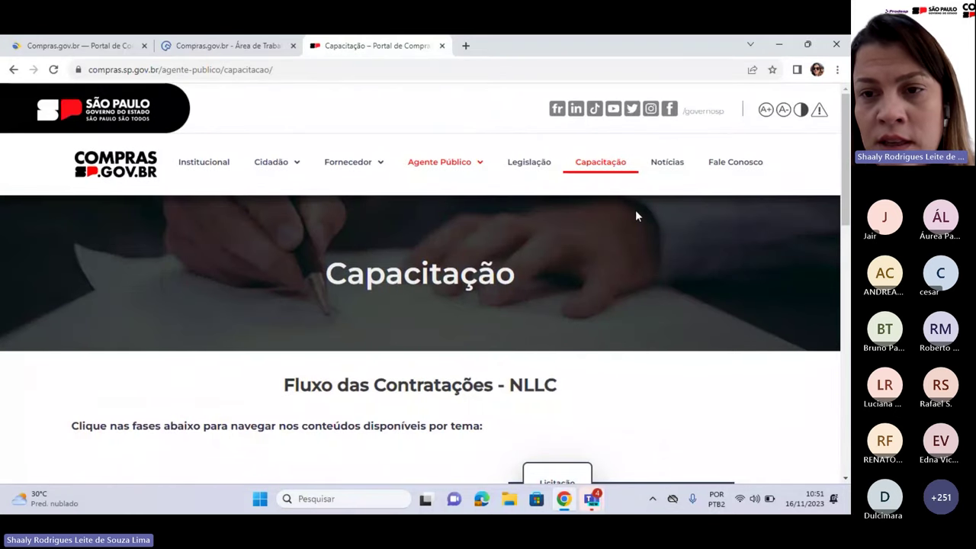
# - Open the Notícias page and look through the published news on workshops, webinars and courses
pyautogui.click(666, 175)
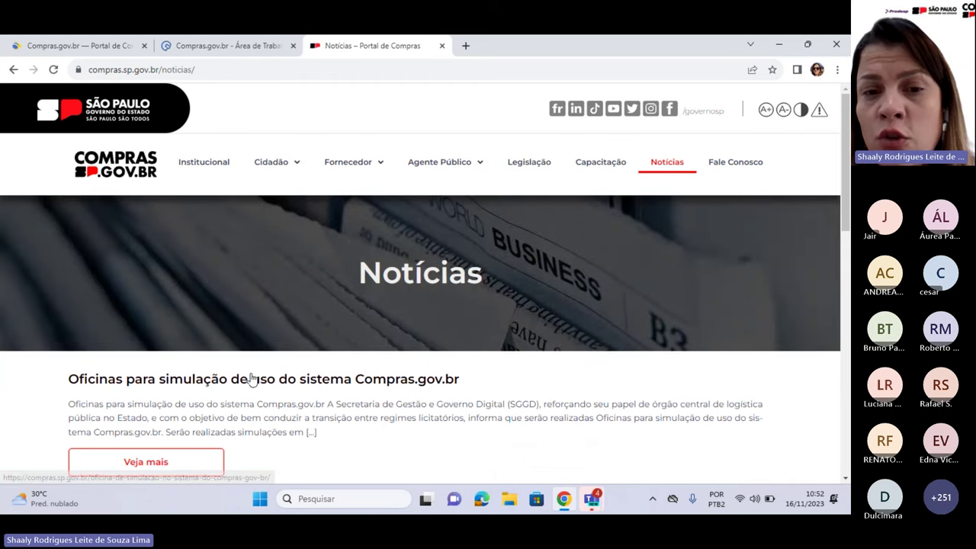
pyautogui.scroll(-3, 328, 289)
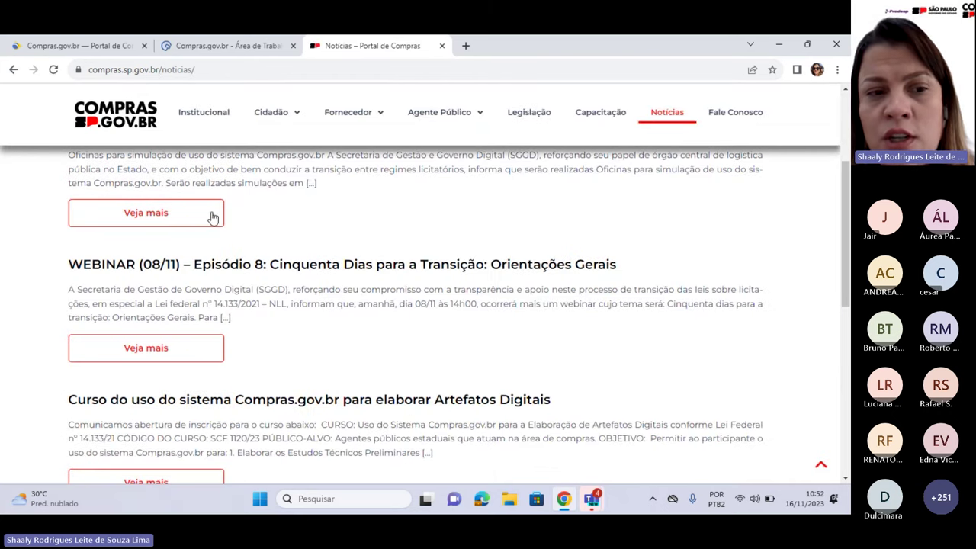
pyautogui.scroll(3, 501, 327)
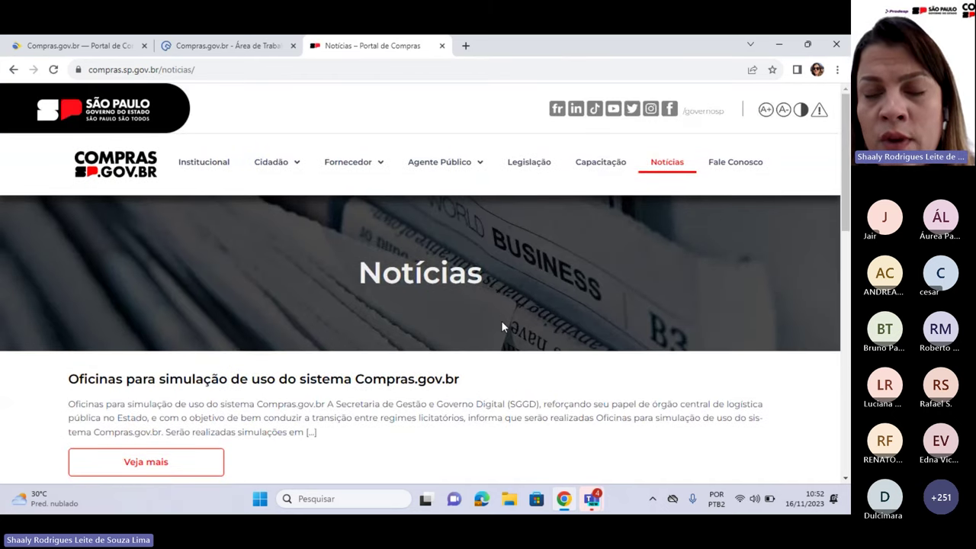
pyautogui.scroll(-5, 501, 327)
pyautogui.scroll(-2, 501, 322)
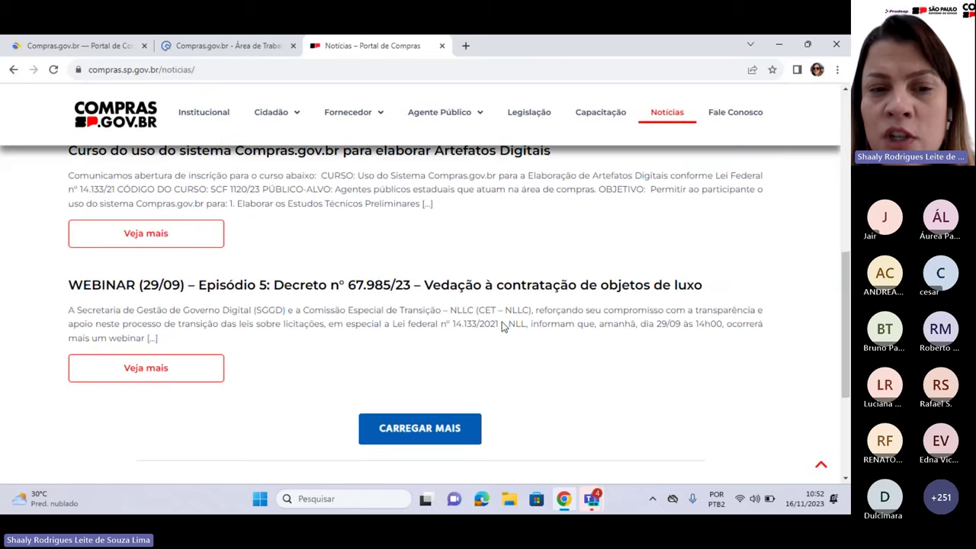
pyautogui.scroll(-3, 501, 323)
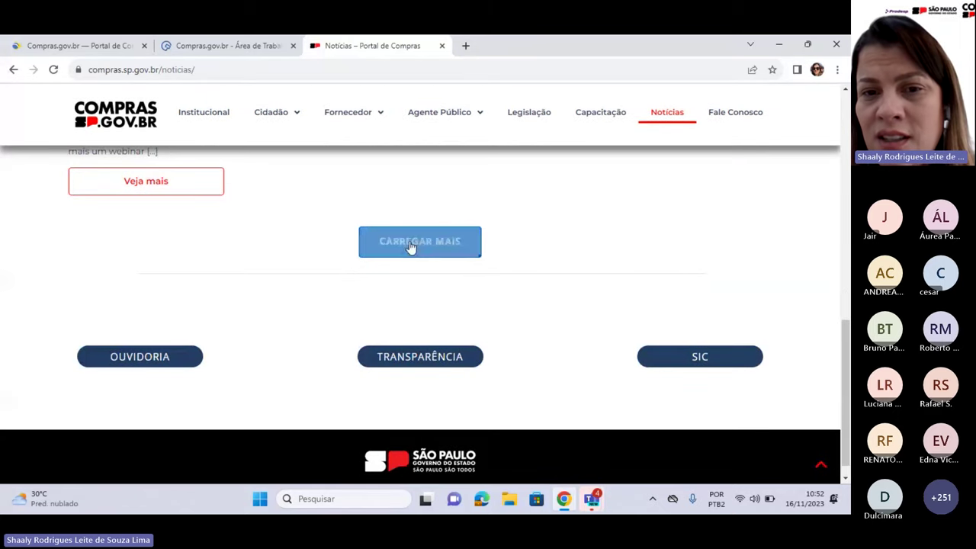
pyautogui.scroll(10, 410, 244)
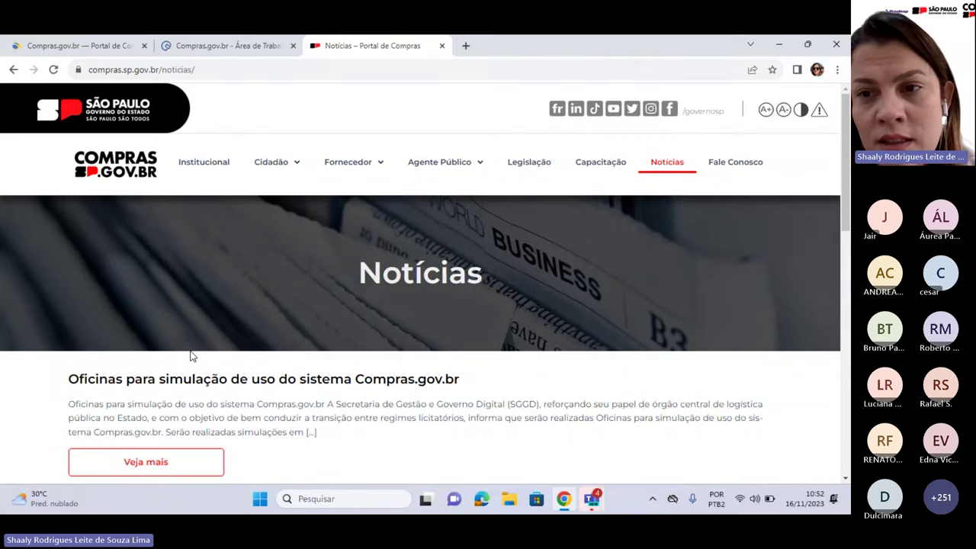
# - Open the Fale Conosco page and examine the required fields of its contact form
pyautogui.click(730, 168)
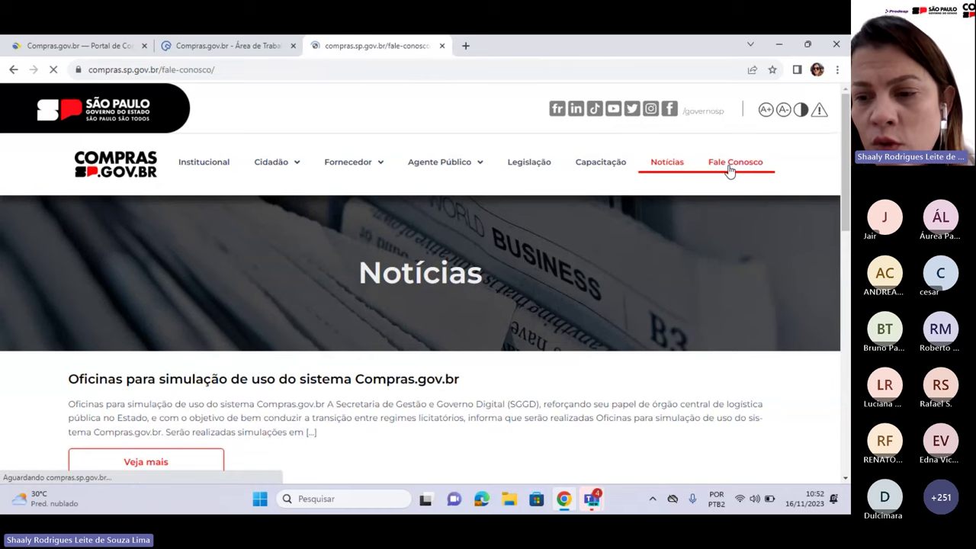
pyautogui.scroll(-3, 69, 369)
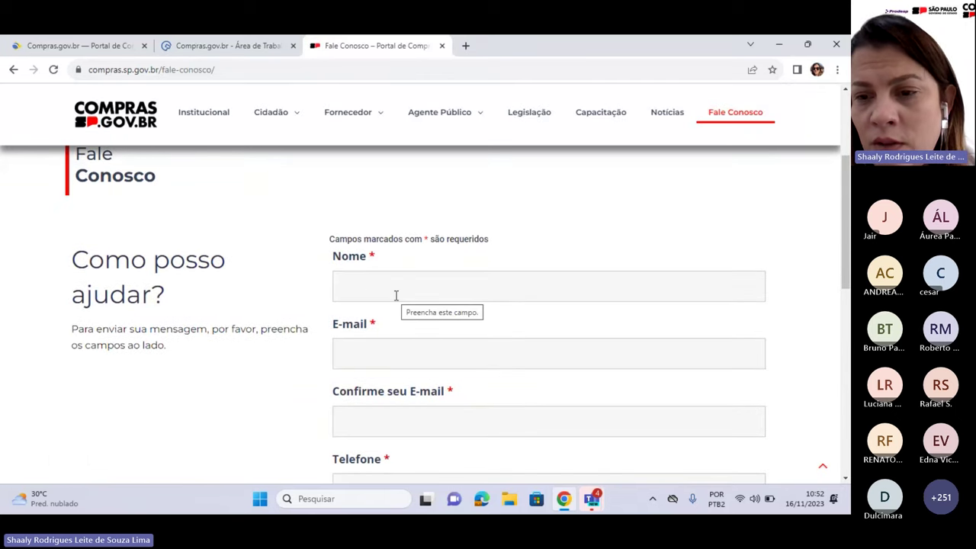
pyautogui.scroll(-2, 395, 295)
pyautogui.scroll(5, 395, 295)
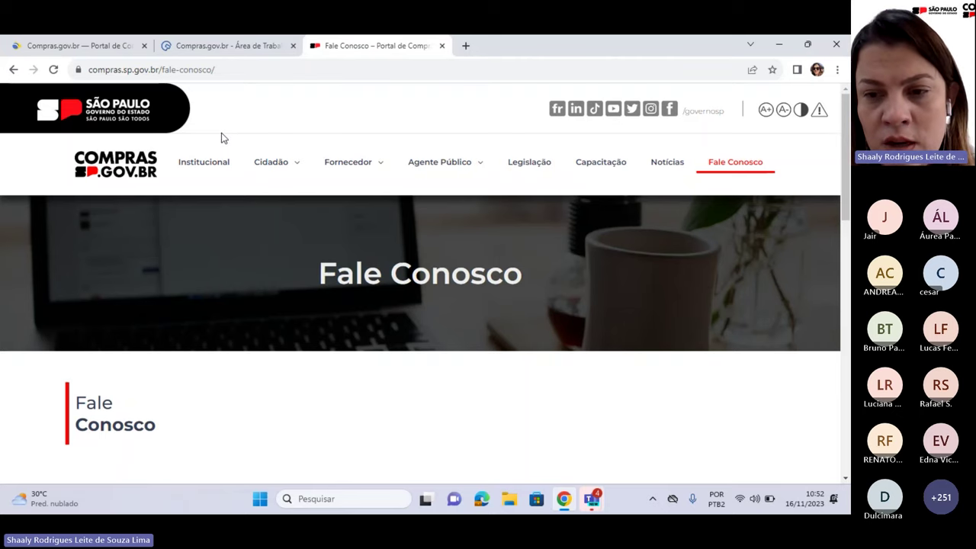
# - Go back to the São Paulo portal's home page, and return to the Compras.gov.br Área de Trabalho
pyautogui.click(119, 172)
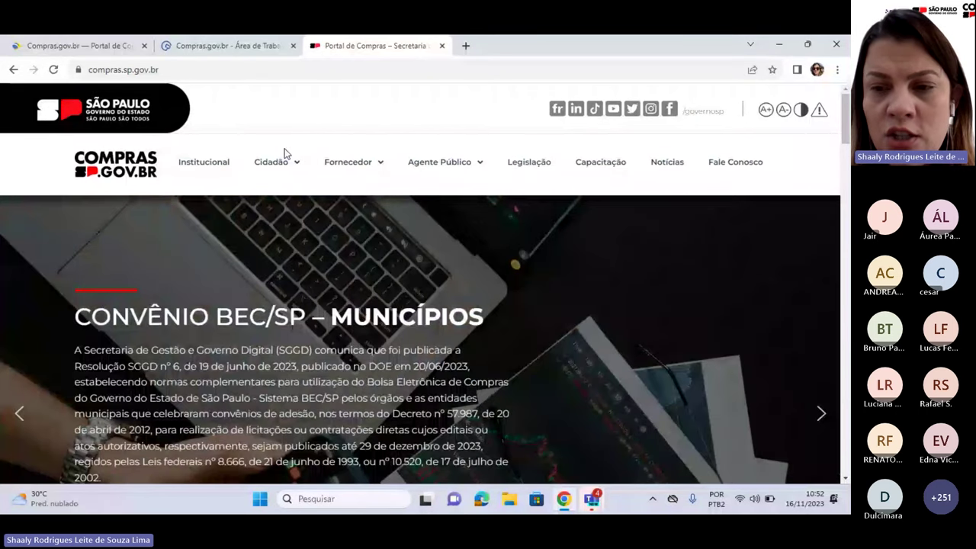
pyautogui.click(244, 47)
pyautogui.click(623, 111)
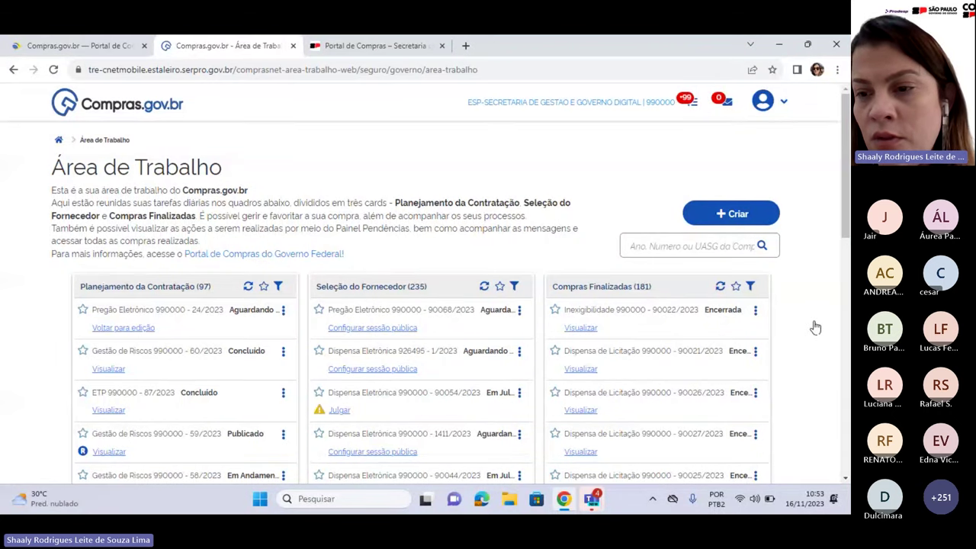
# - Switch to the Microsoft Teams meeting and look through the earlier participant questions in the Chat de reunião
pyautogui.hotkey('alt', 'Tab')
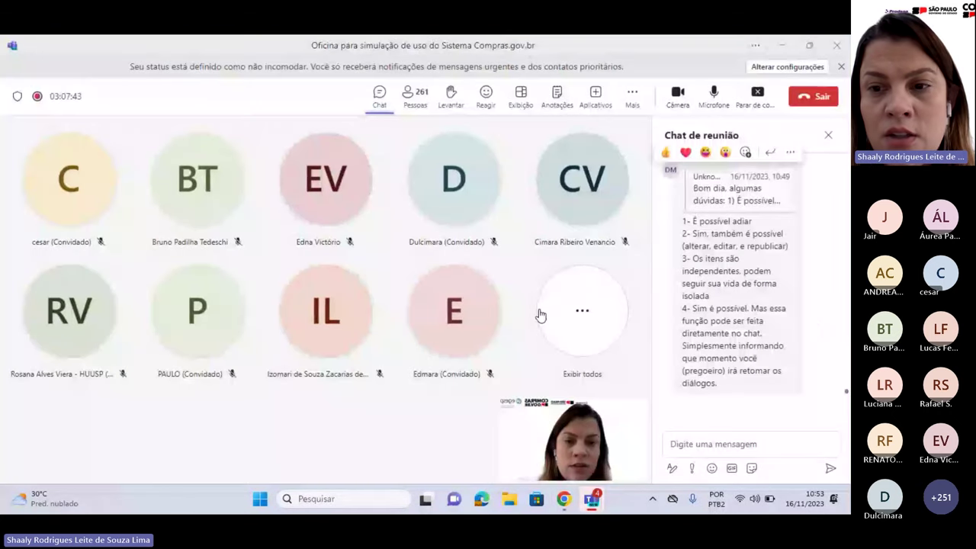
pyautogui.scroll(5, 746, 320)
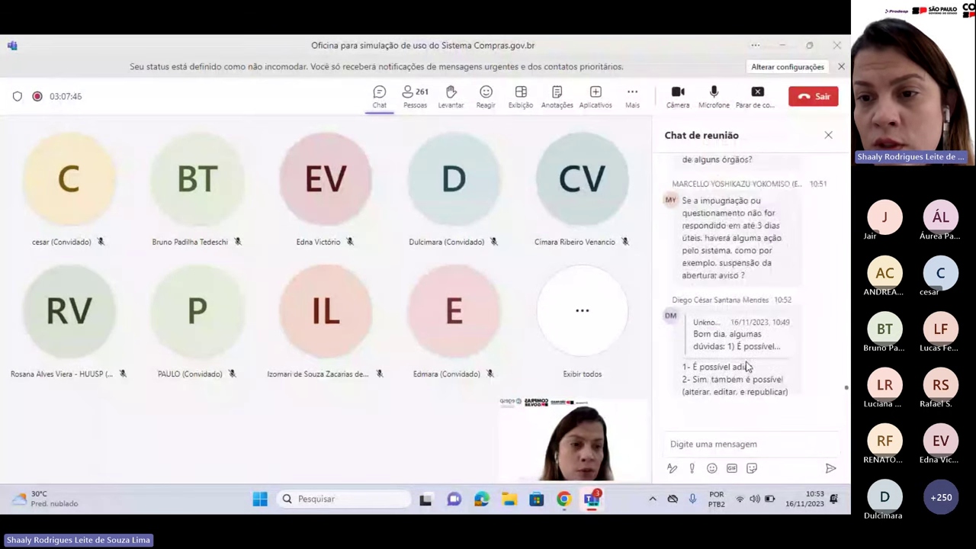
pyautogui.scroll(8, 819, 328)
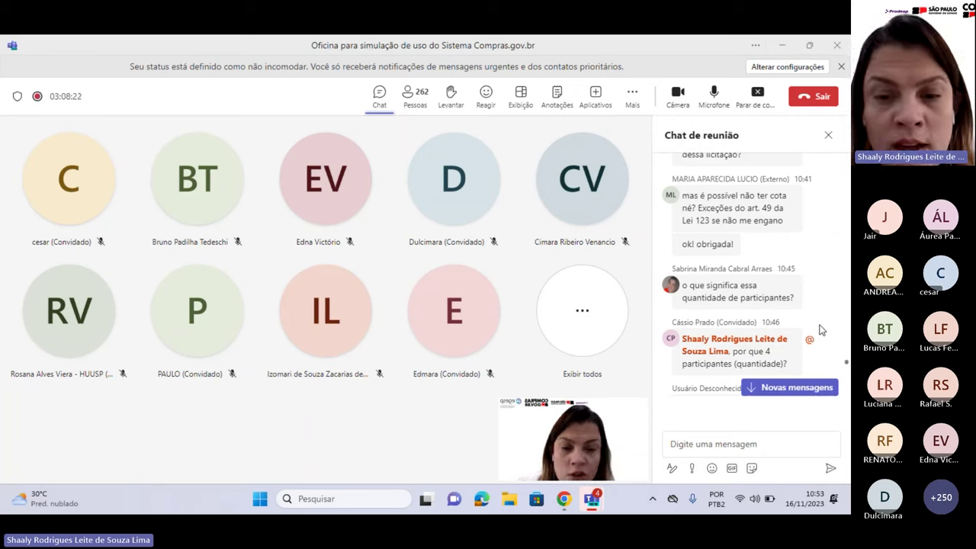
pyautogui.scroll(-1, 821, 329)
pyautogui.scroll(-1, 822, 330)
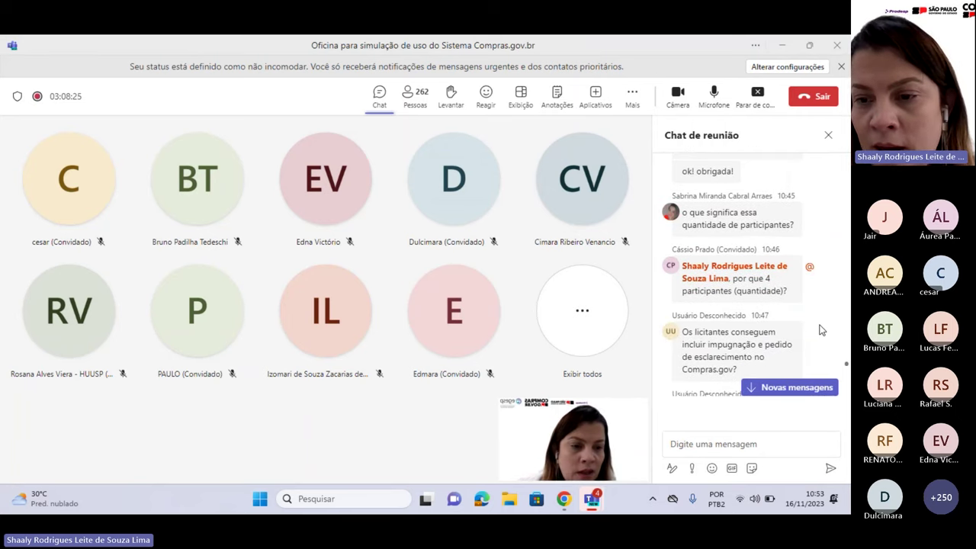